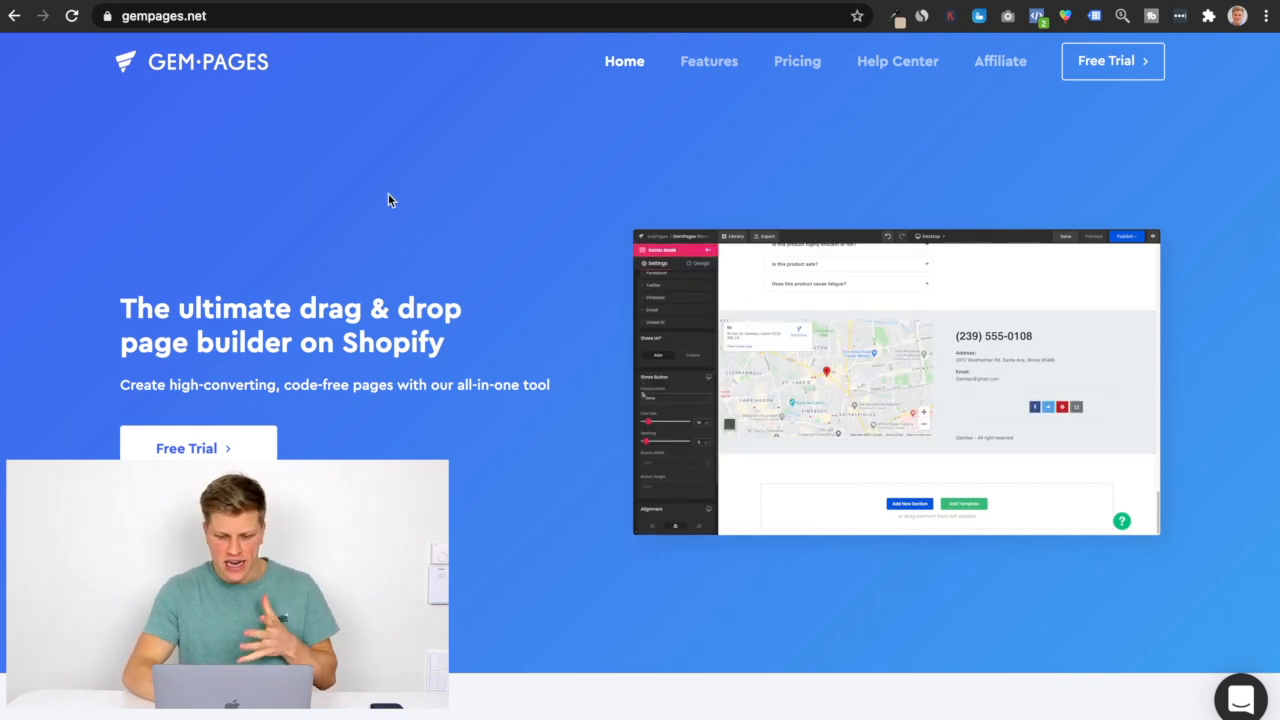
{"action": "scroll", "coordinate": [388, 200], "scroll_direction": "down", "scroll_amount": 1}
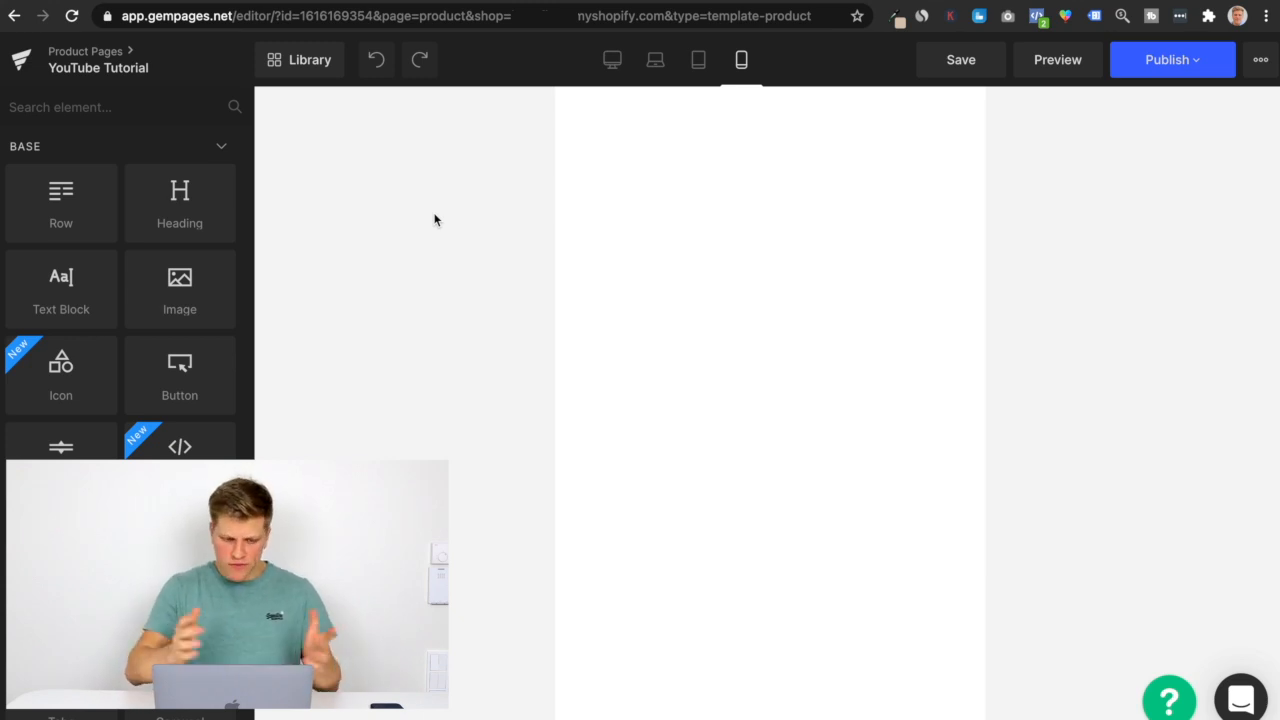
Add a row to the empty mobile product page and place a heading reading "Custom Pet Portrait" in it.
{"action": "left_click_drag", "start_coordinate": [86, 194], "coordinate": [674, 117]}
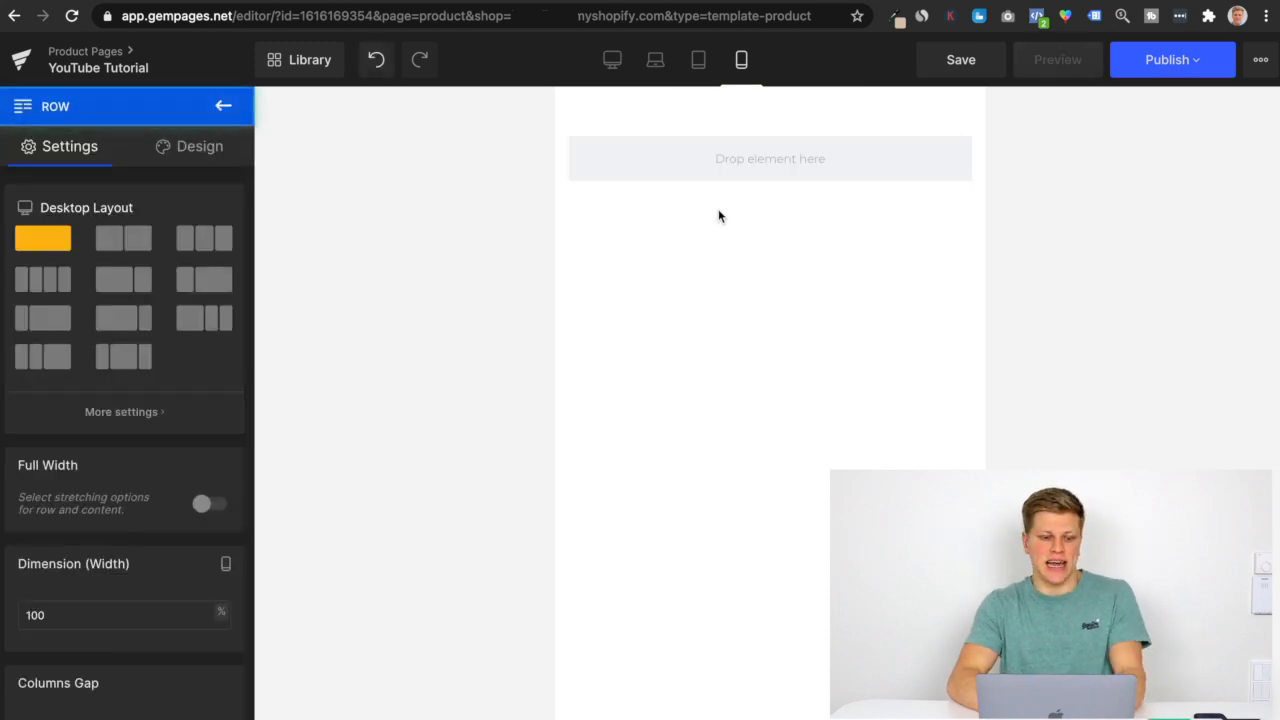
{"action": "left_click", "coordinate": [224, 108]}
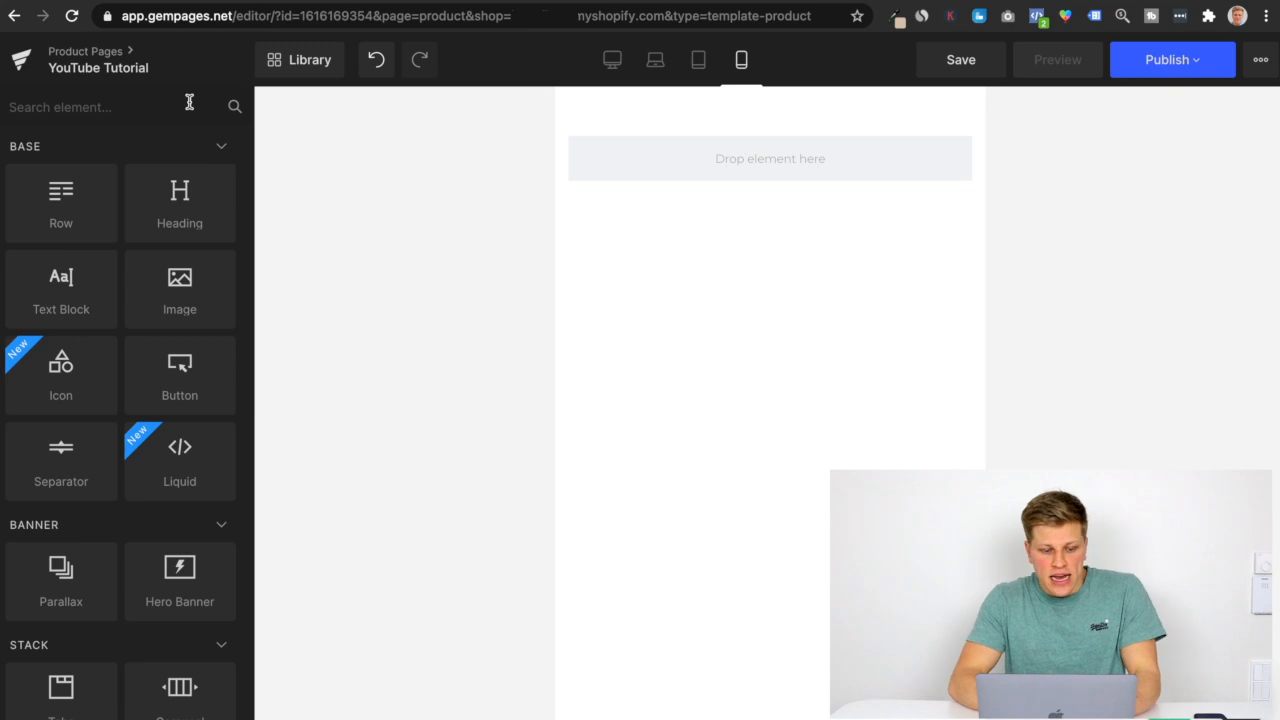
{"action": "left_click_drag", "start_coordinate": [181, 195], "coordinate": [659, 160]}
{"action": "double_click", "coordinate": [665, 158]}
{"action": "key", "text": "ctrl+a"}
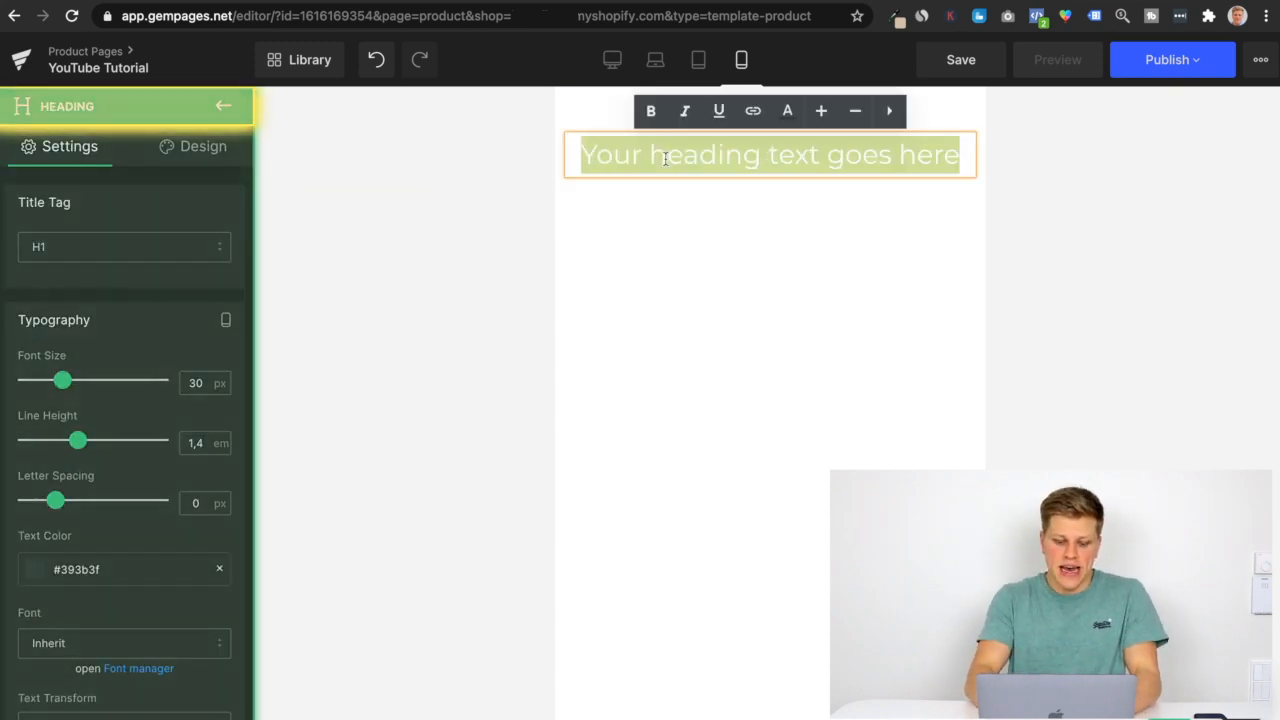
{"action": "type", "text": "Custom Pet Portrait"}
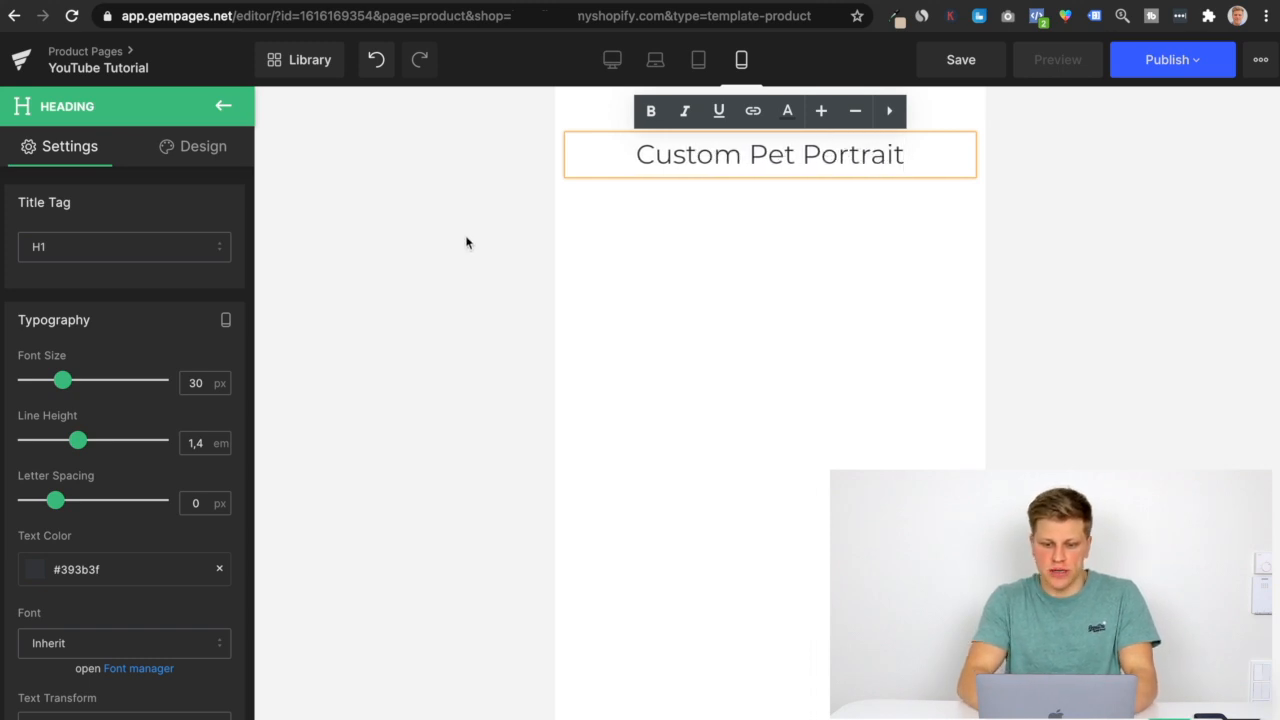
{"action": "left_click", "coordinate": [430, 265]}
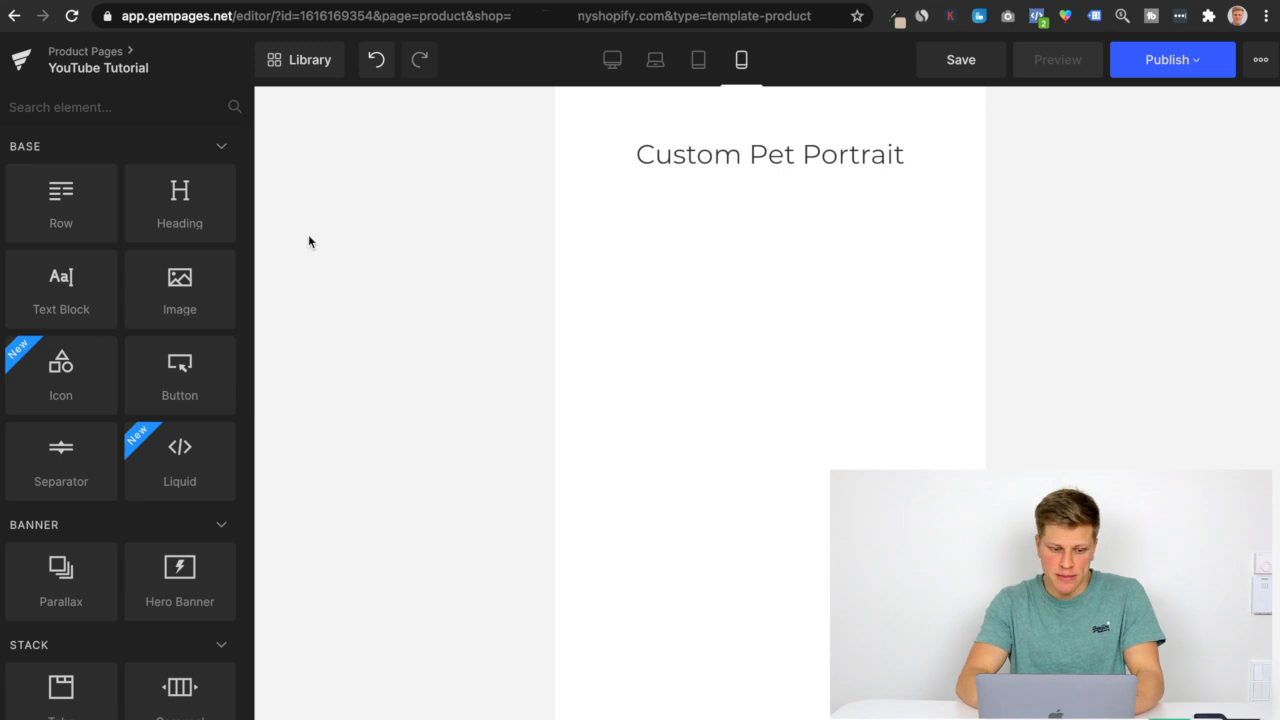
Find the Product element and place it above the "Custom Pet Portrait" heading inside the row.
{"action": "left_click", "coordinate": [181, 101]}
{"action": "type", "text": "prod"}
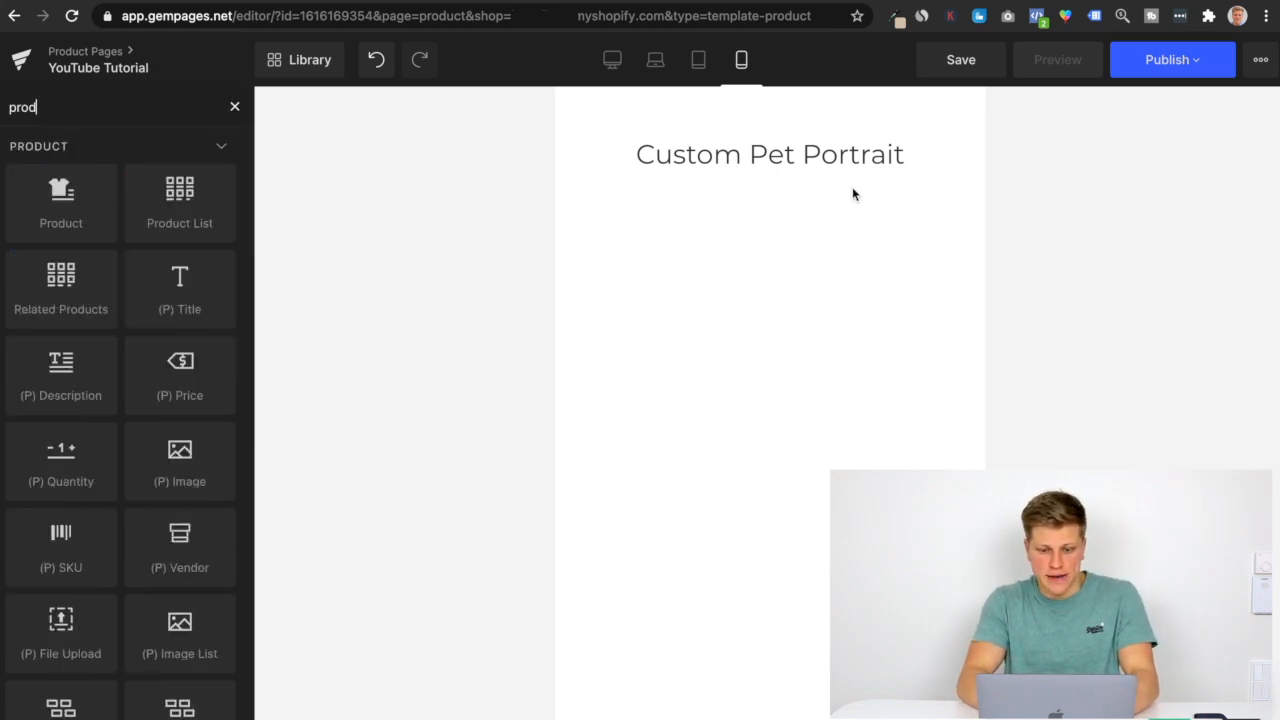
{"action": "left_click_drag", "start_coordinate": [86, 178], "coordinate": [730, 129]}
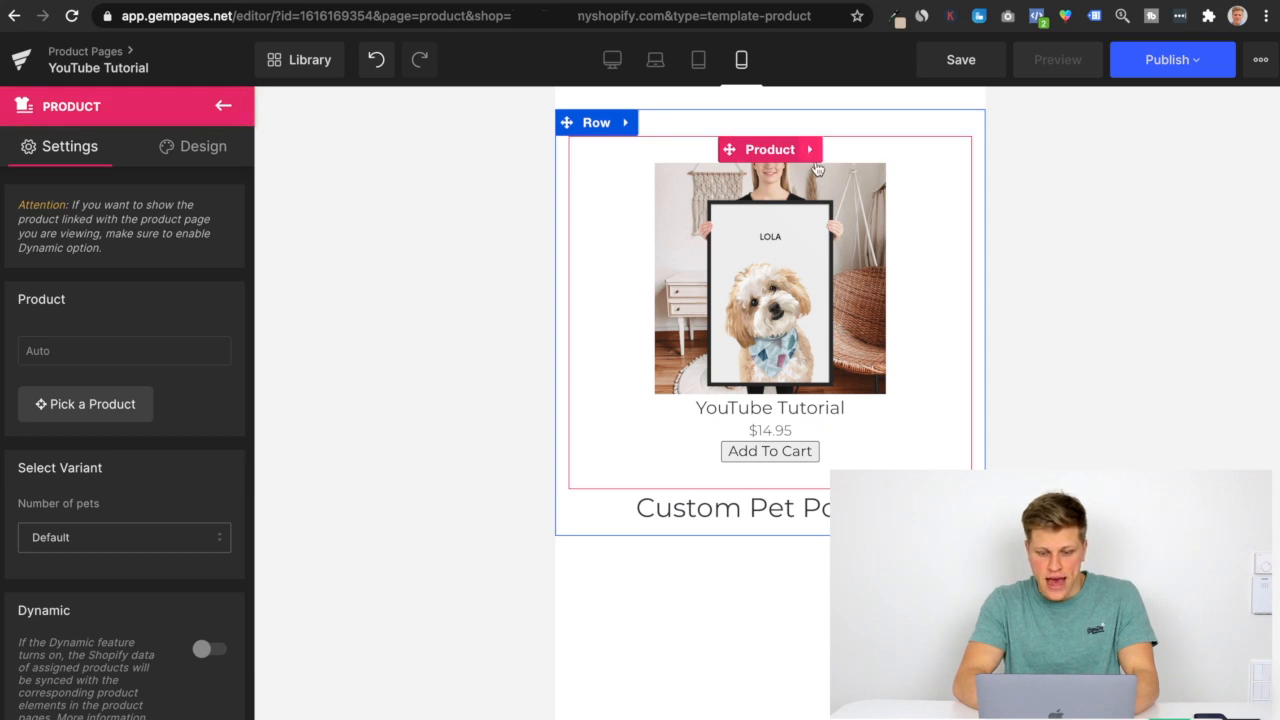
Delete the default image, title, price and cart button from the Product element, and move the "Custom Pet Portrait" heading into it.
{"action": "left_click", "coordinate": [829, 284]}
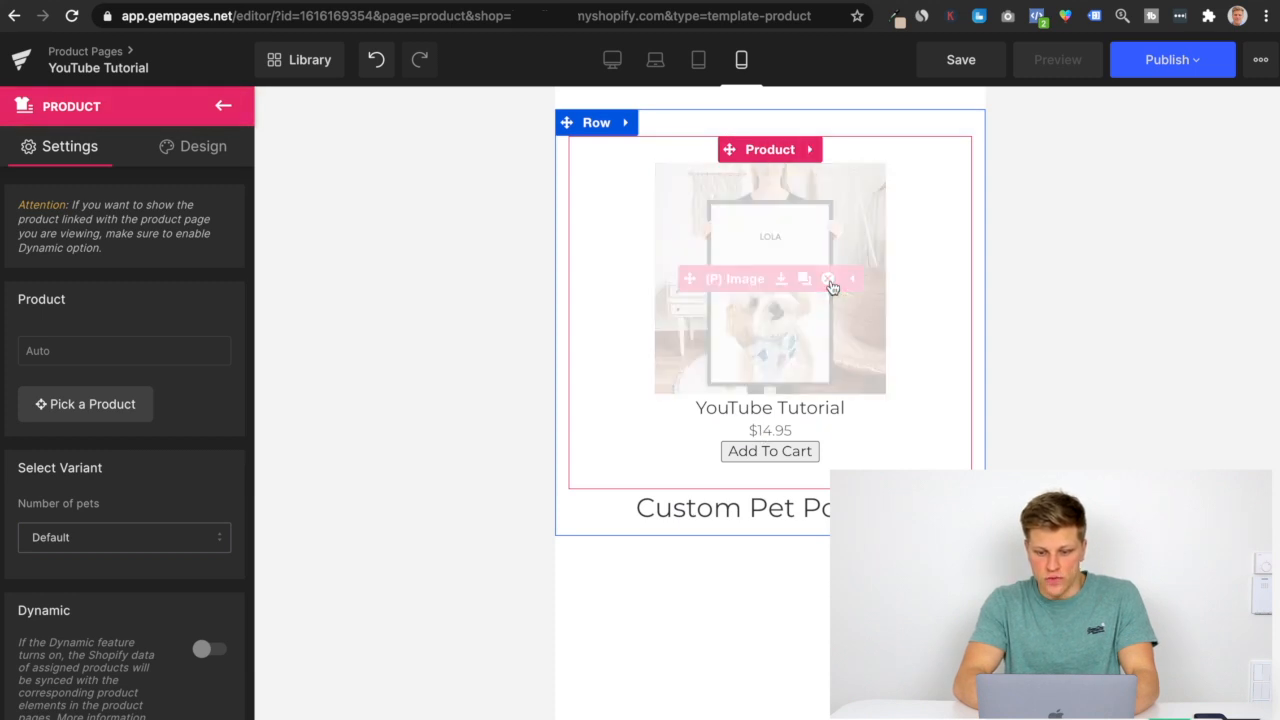
{"action": "left_click", "coordinate": [823, 176]}
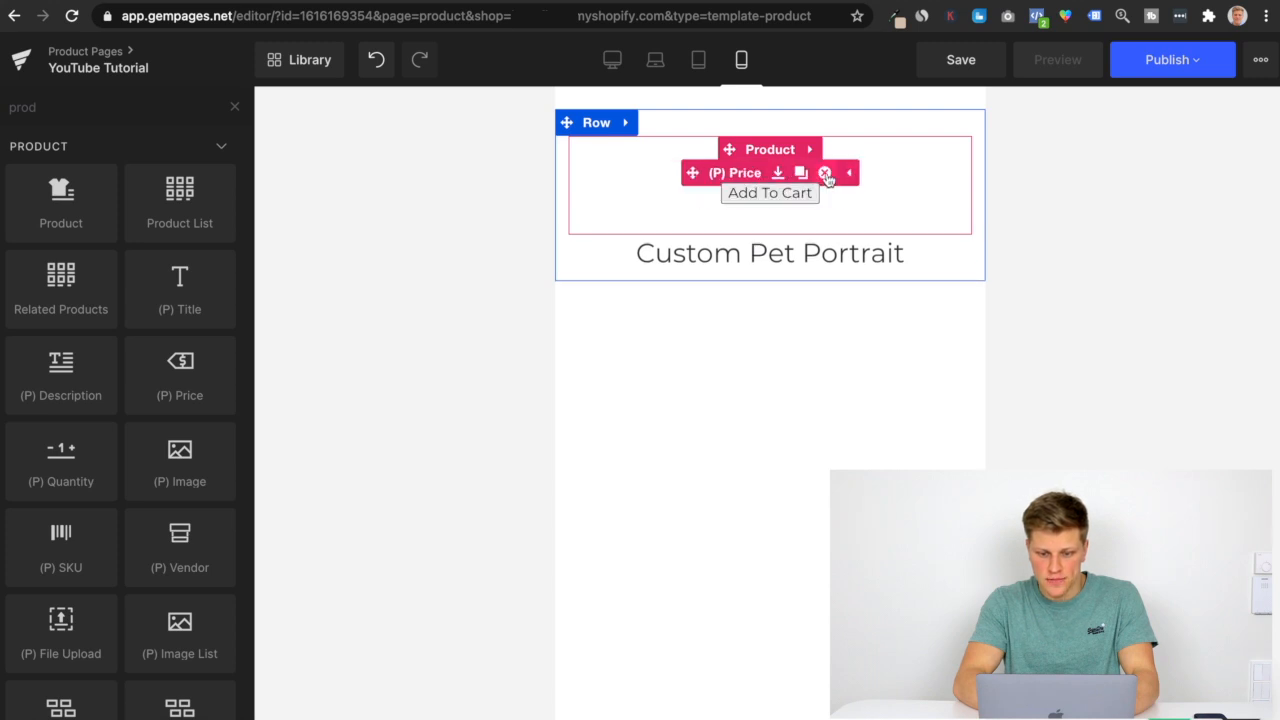
{"action": "left_click", "coordinate": [825, 175]}
{"action": "left_click", "coordinate": [844, 176]}
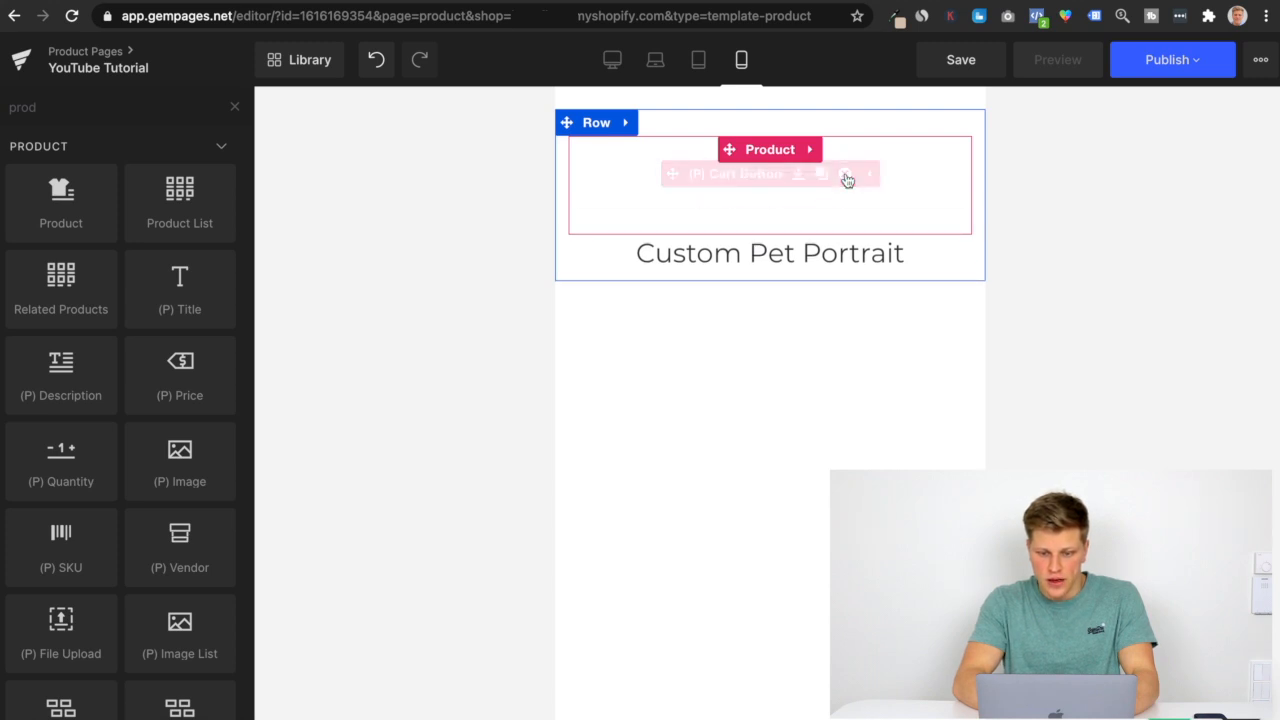
{"action": "left_click_drag", "start_coordinate": [740, 254], "coordinate": [730, 190]}
Add a (P) Image element below the heading inside the Product element and set its image width to 100%.
{"action": "left_click", "coordinate": [224, 105]}
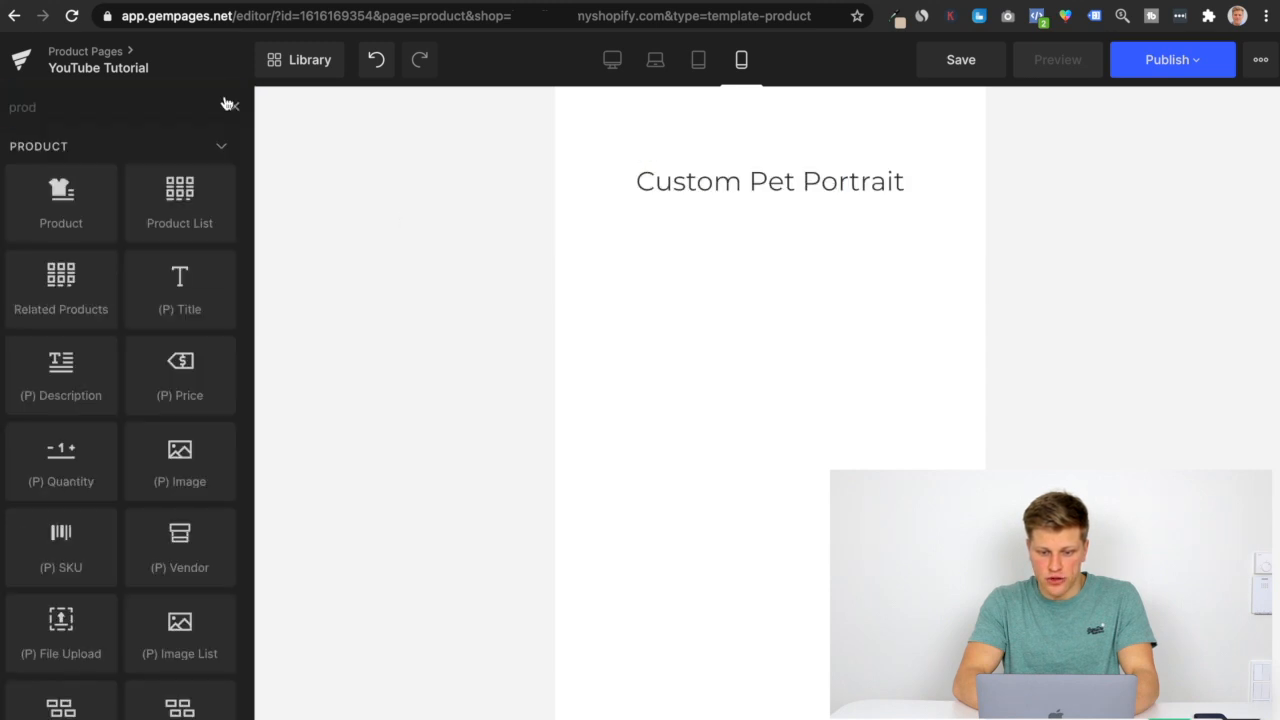
{"action": "scroll", "coordinate": [190, 340], "scroll_direction": "down", "scroll_amount": 10}
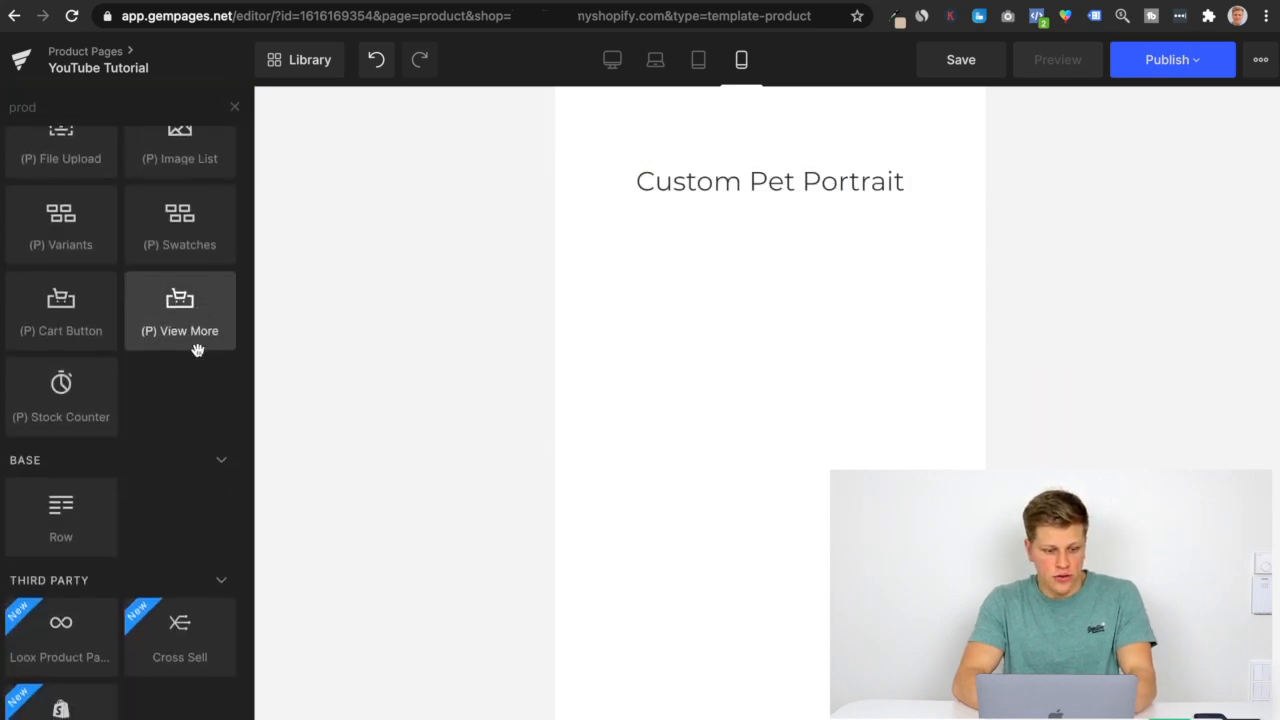
{"action": "double_click", "coordinate": [135, 119]}
{"action": "type", "text": "image"}
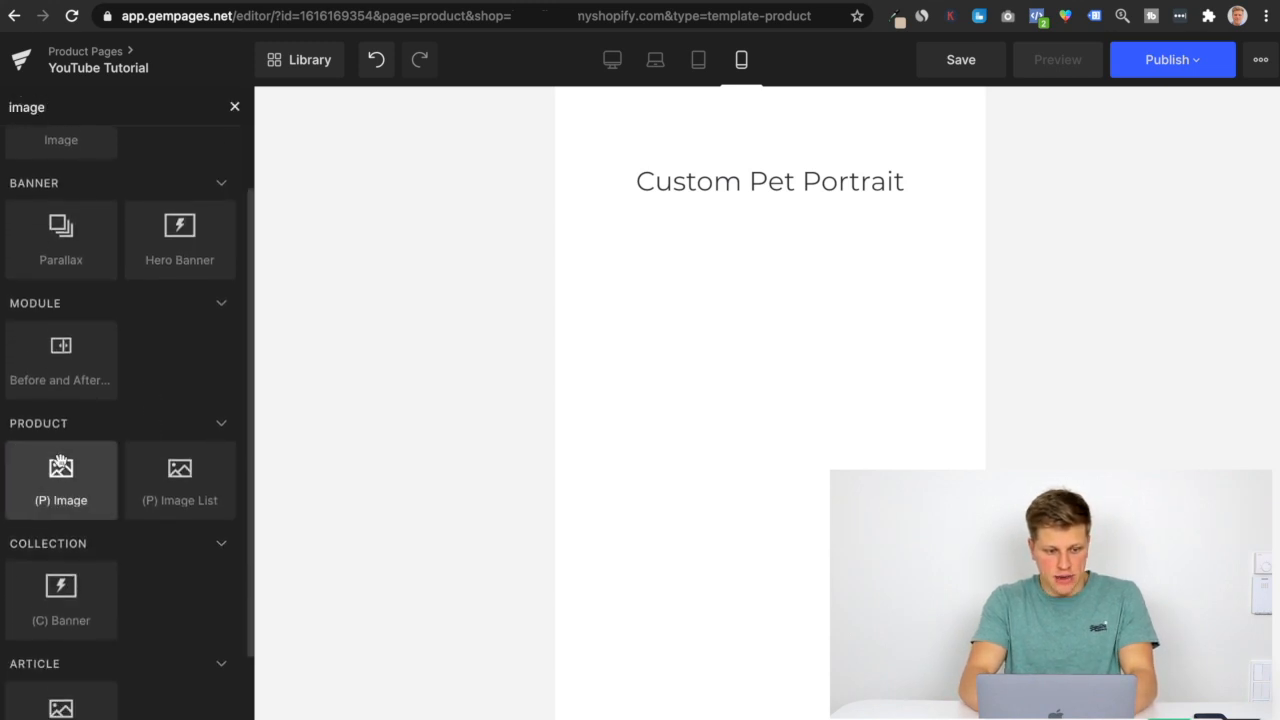
{"action": "left_click_drag", "start_coordinate": [57, 486], "coordinate": [755, 194]}
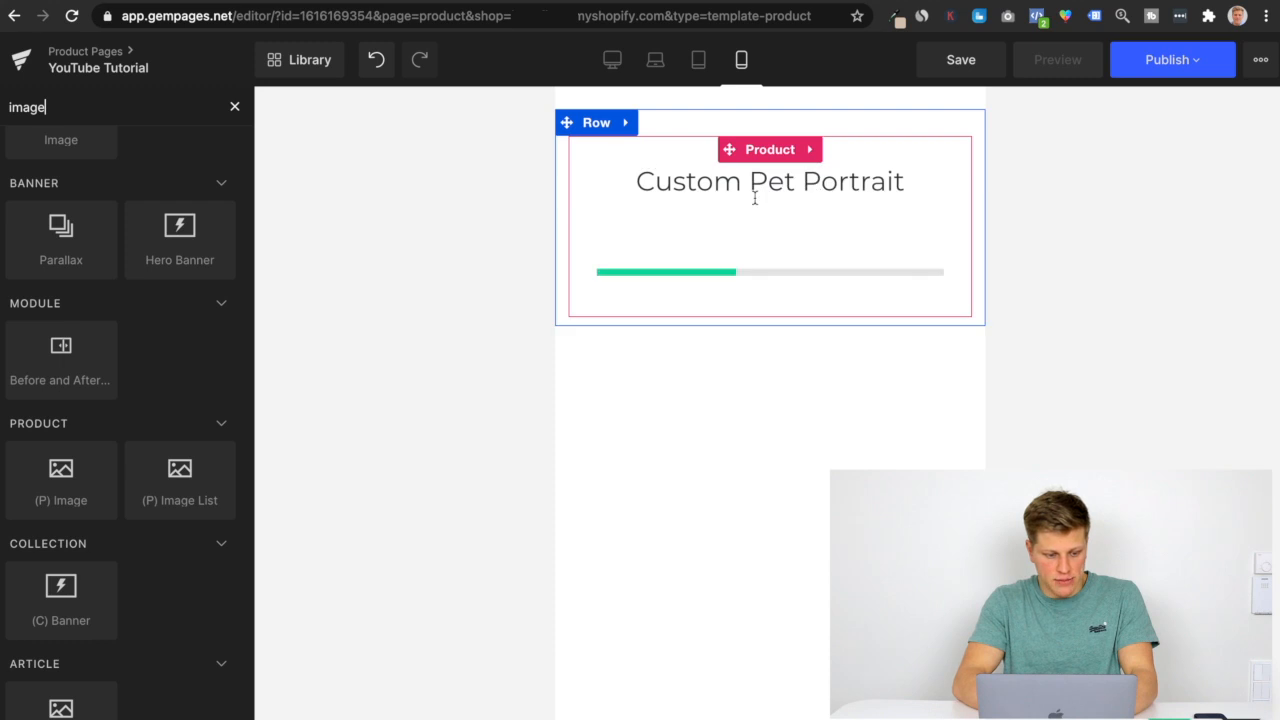
{"action": "double_click", "coordinate": [37, 556]}
{"action": "type", "text": "100"}
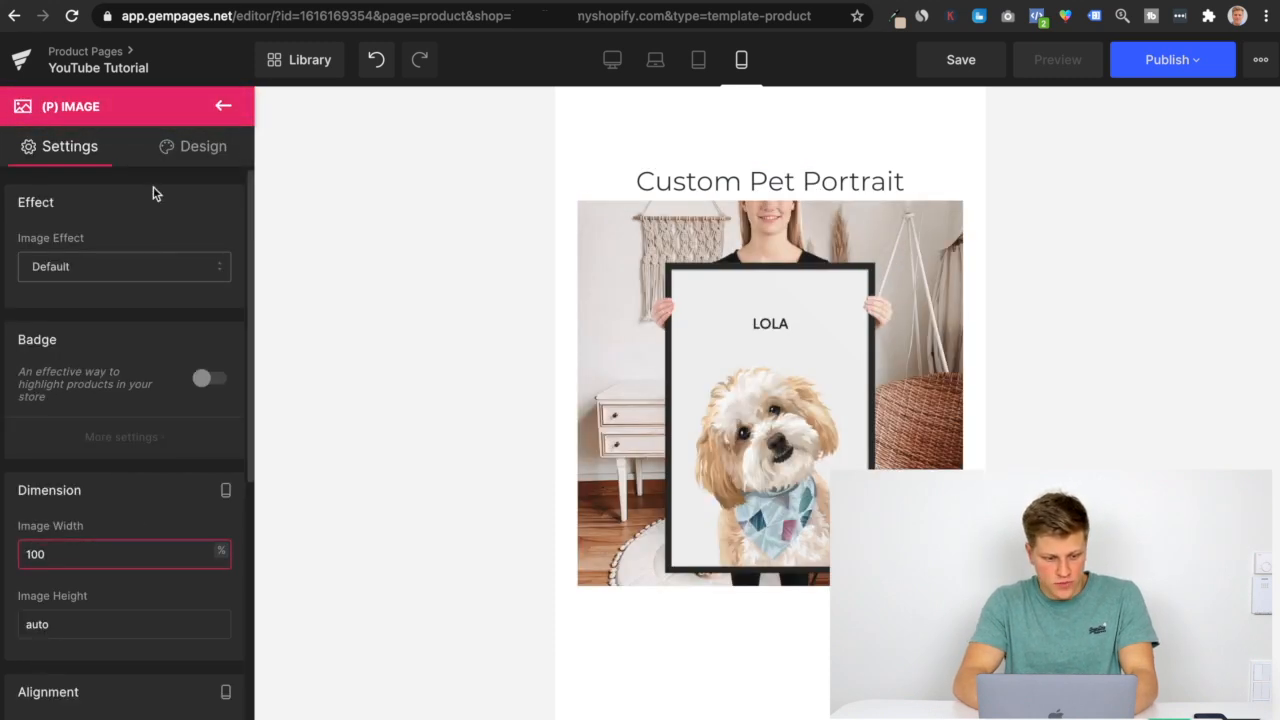
Add a (P) Image List below the main product image and set its display style to Slider.
{"action": "left_click", "coordinate": [220, 108]}
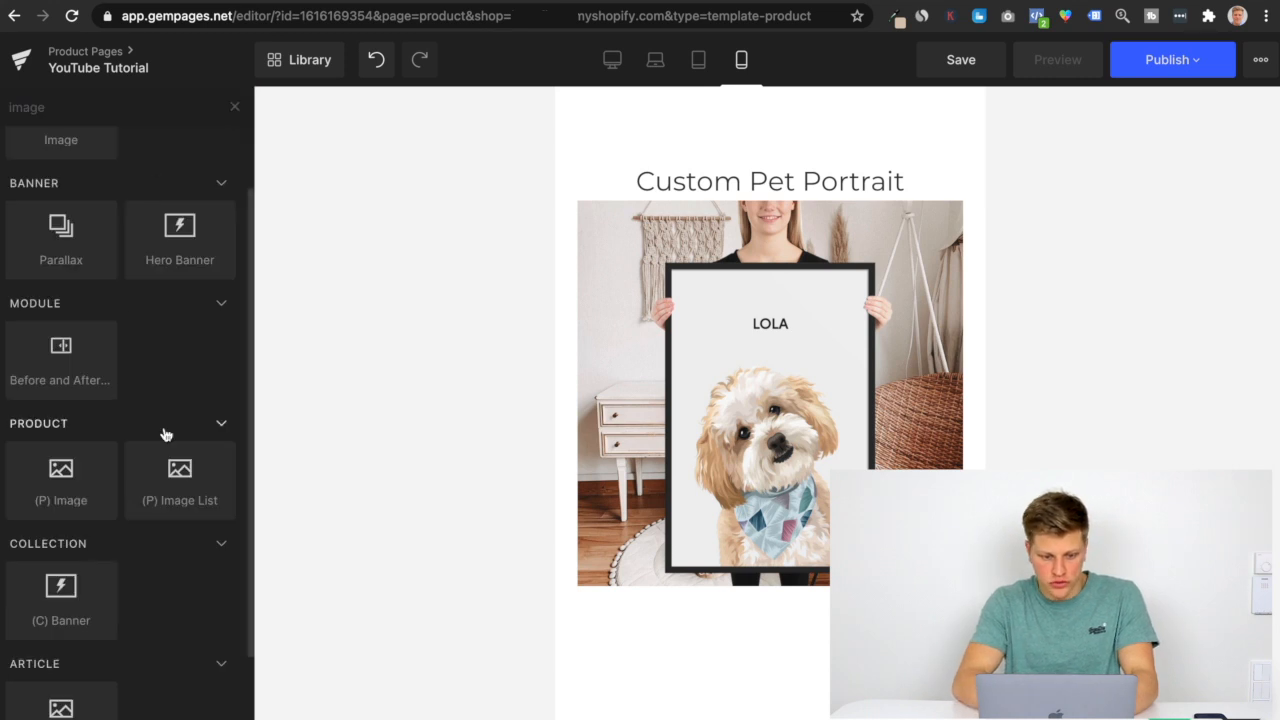
{"action": "left_click_drag", "start_coordinate": [190, 481], "coordinate": [705, 592]}
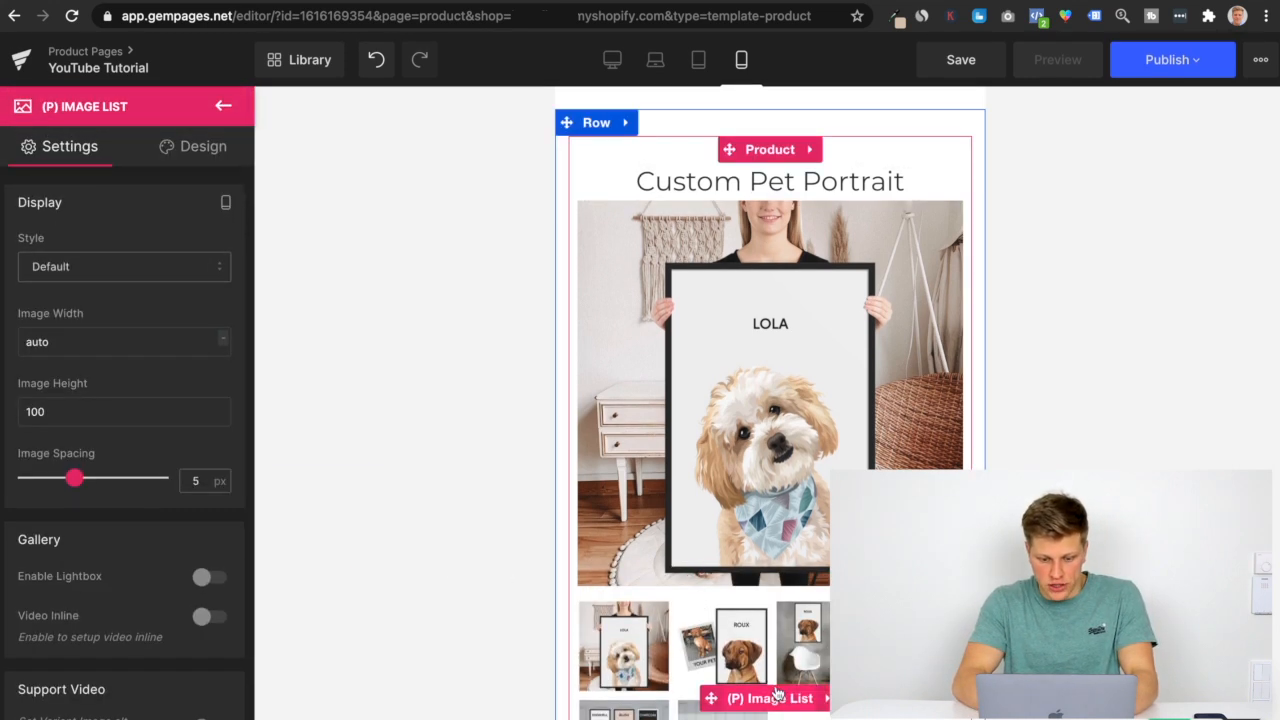
{"action": "left_click", "coordinate": [152, 279]}
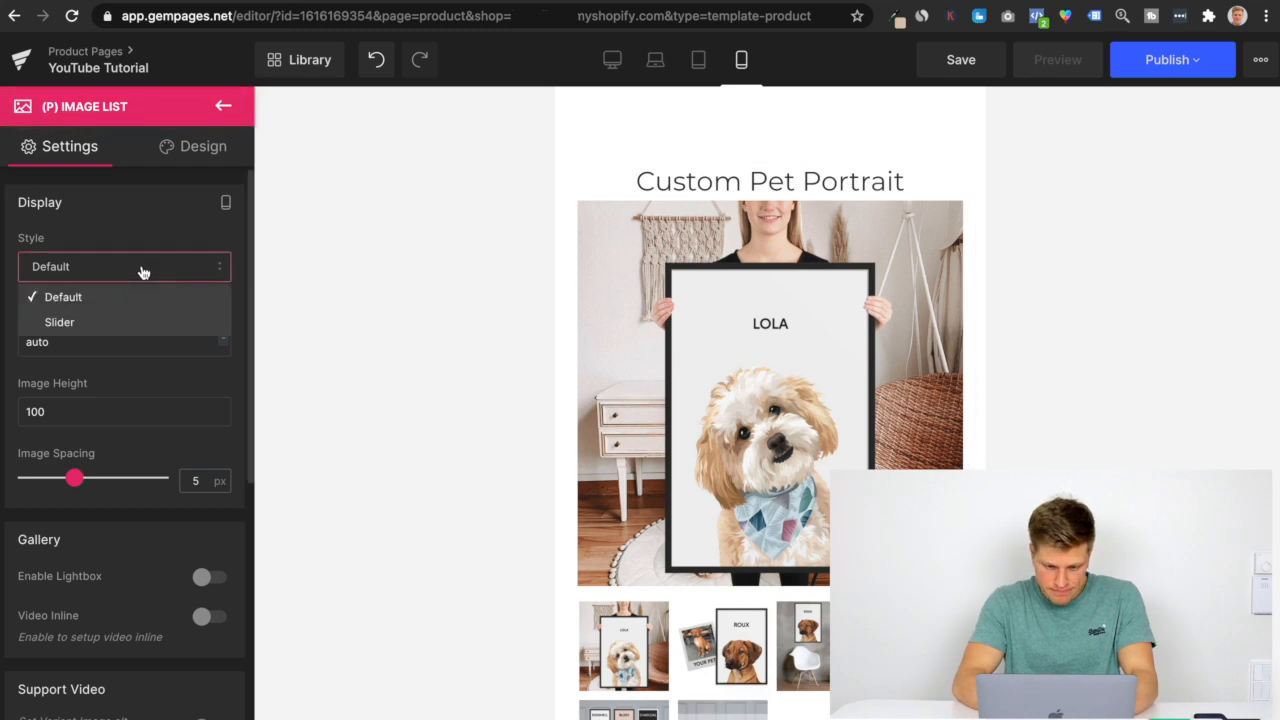
{"action": "left_click", "coordinate": [121, 320]}
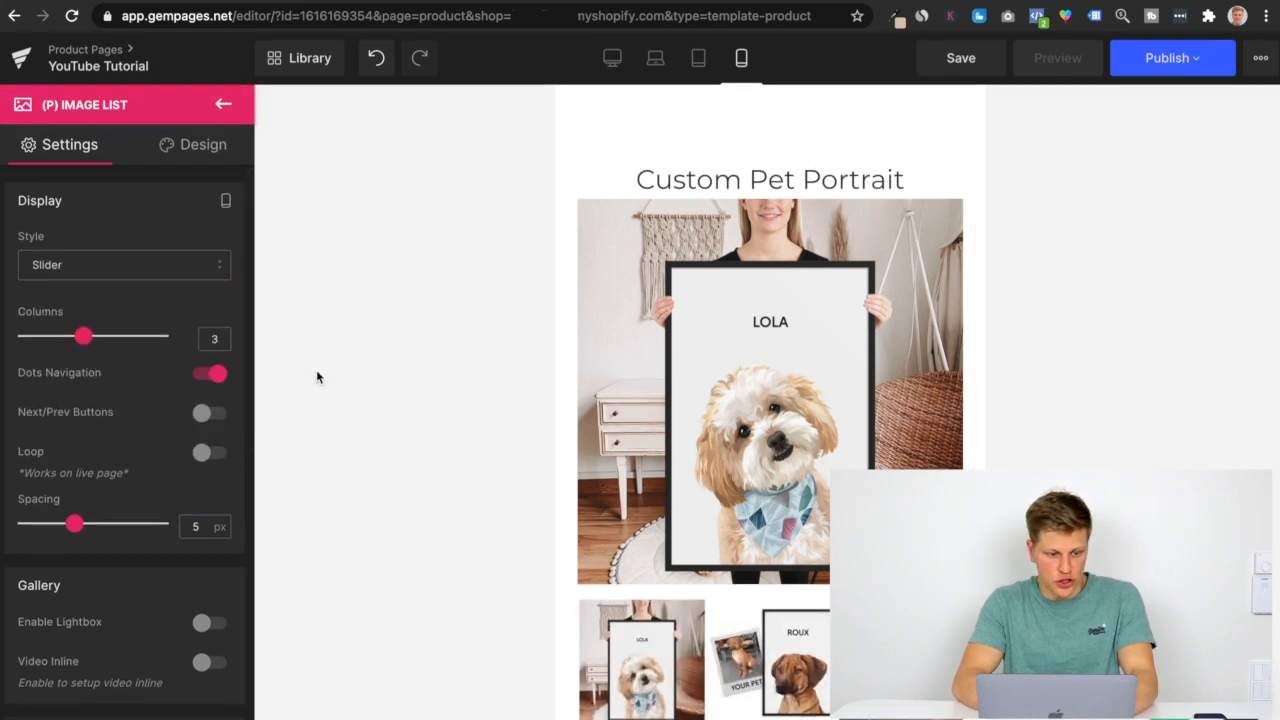
Enable Loop and Active Border for the product image list.
{"action": "scroll", "coordinate": [643, 378], "scroll_direction": "down", "scroll_amount": 1}
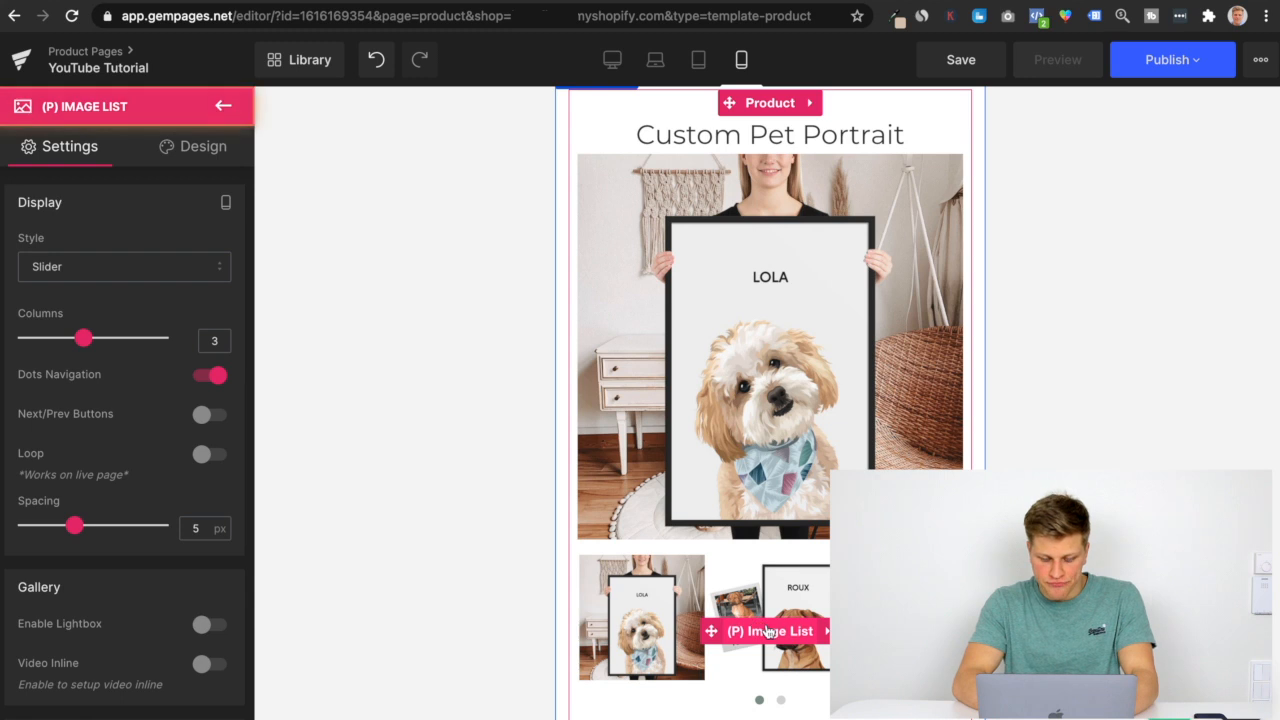
{"action": "scroll", "coordinate": [174, 553], "scroll_direction": "down", "scroll_amount": 2}
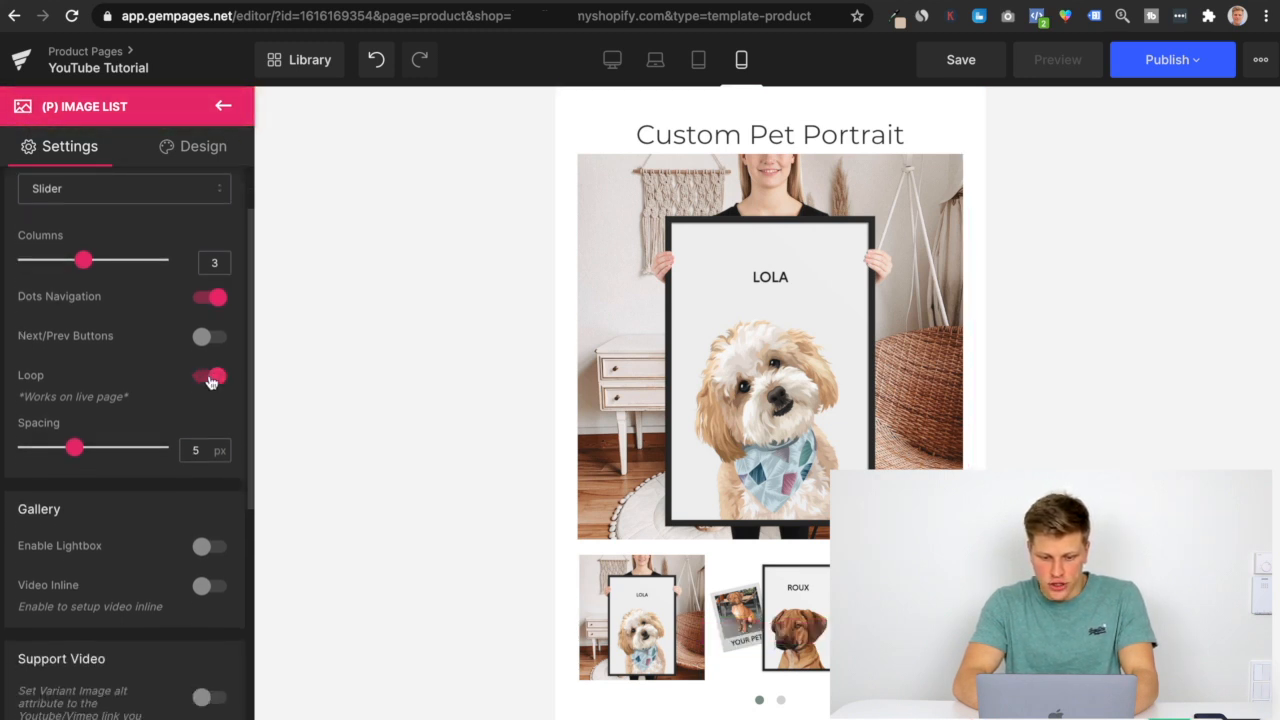
{"action": "scroll", "coordinate": [210, 381], "scroll_direction": "down", "scroll_amount": 8}
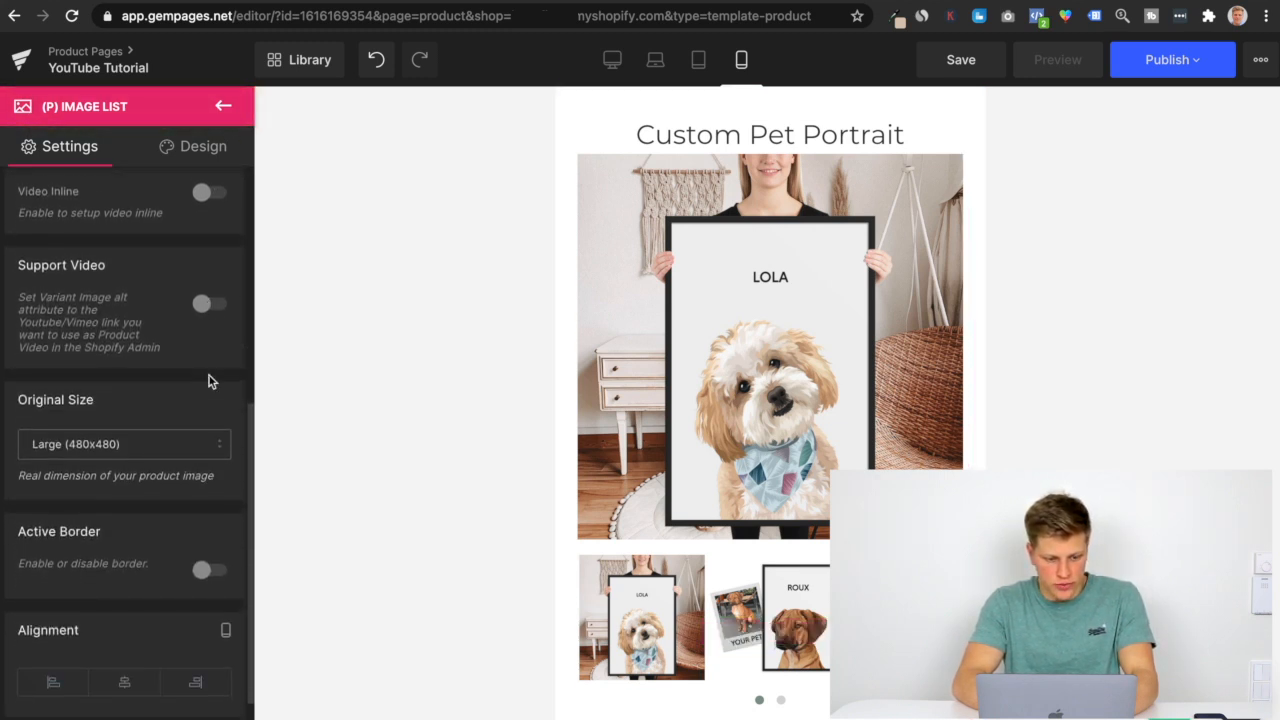
{"action": "left_click", "coordinate": [204, 570]}
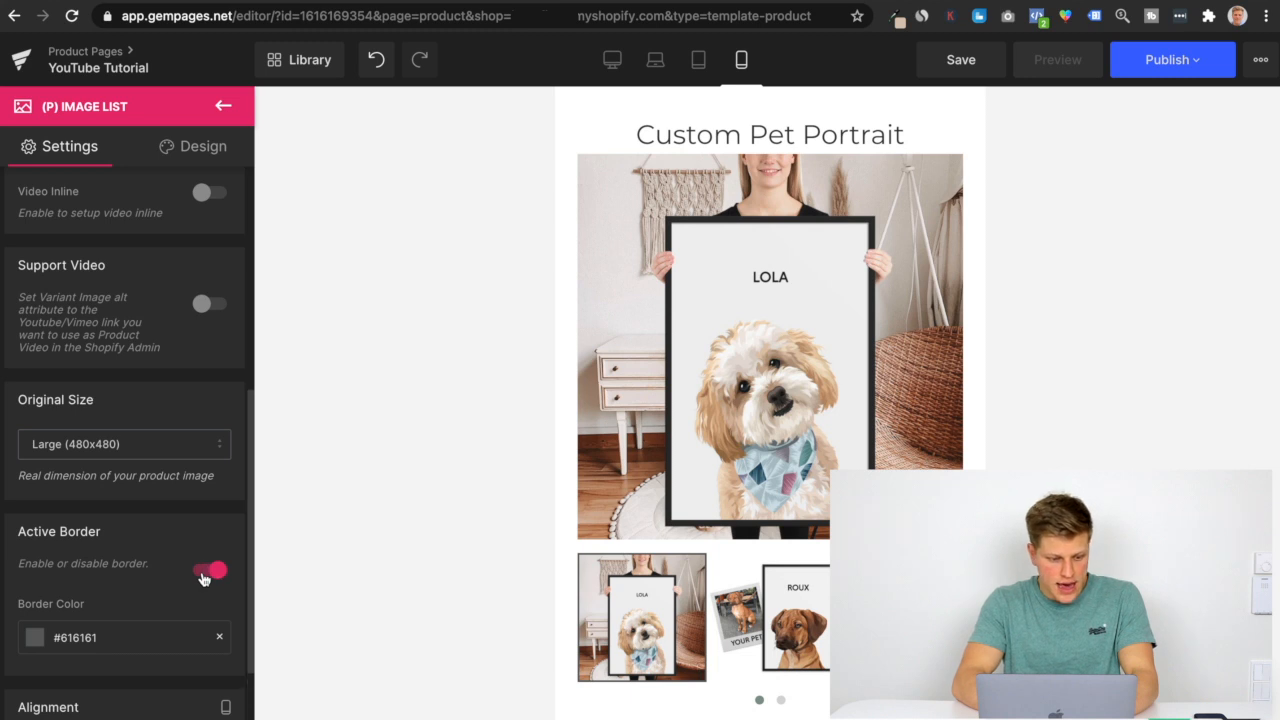
{"action": "scroll", "coordinate": [851, 397], "scroll_direction": "up", "scroll_amount": 1}
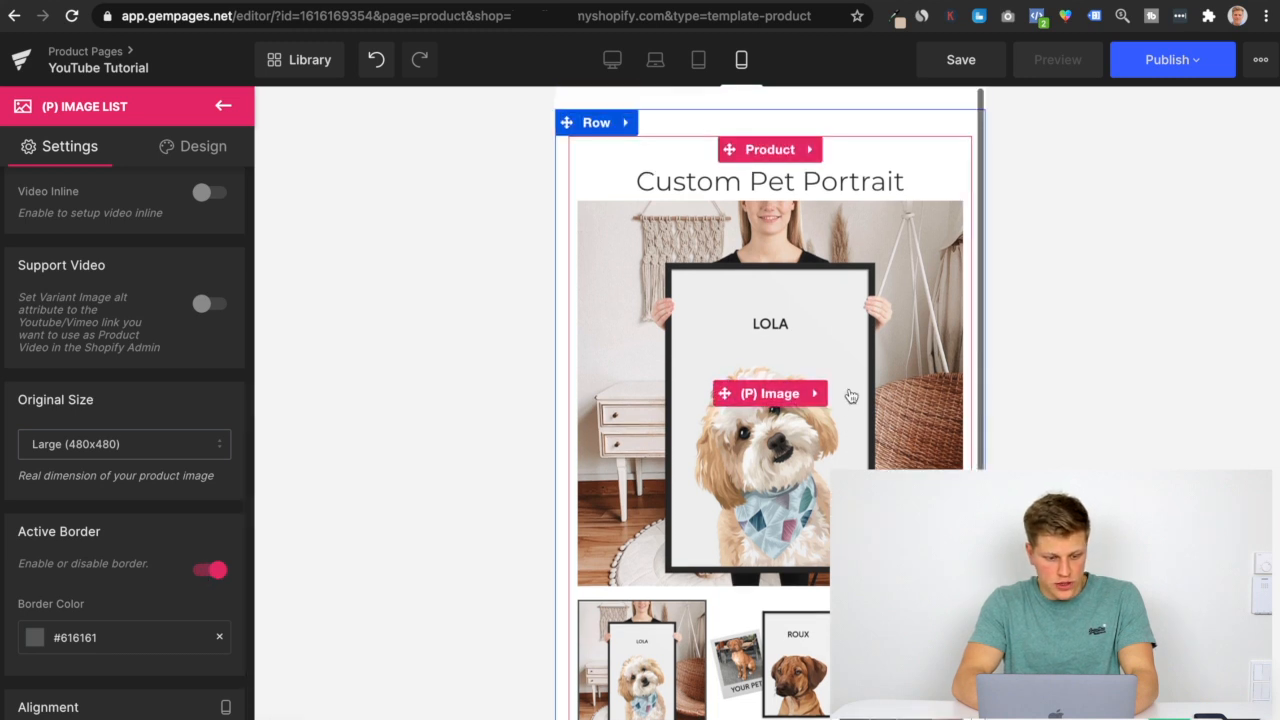
{"action": "left_click", "coordinate": [429, 215]}
{"action": "scroll", "coordinate": [770, 380], "scroll_direction": "down", "scroll_amount": 1}
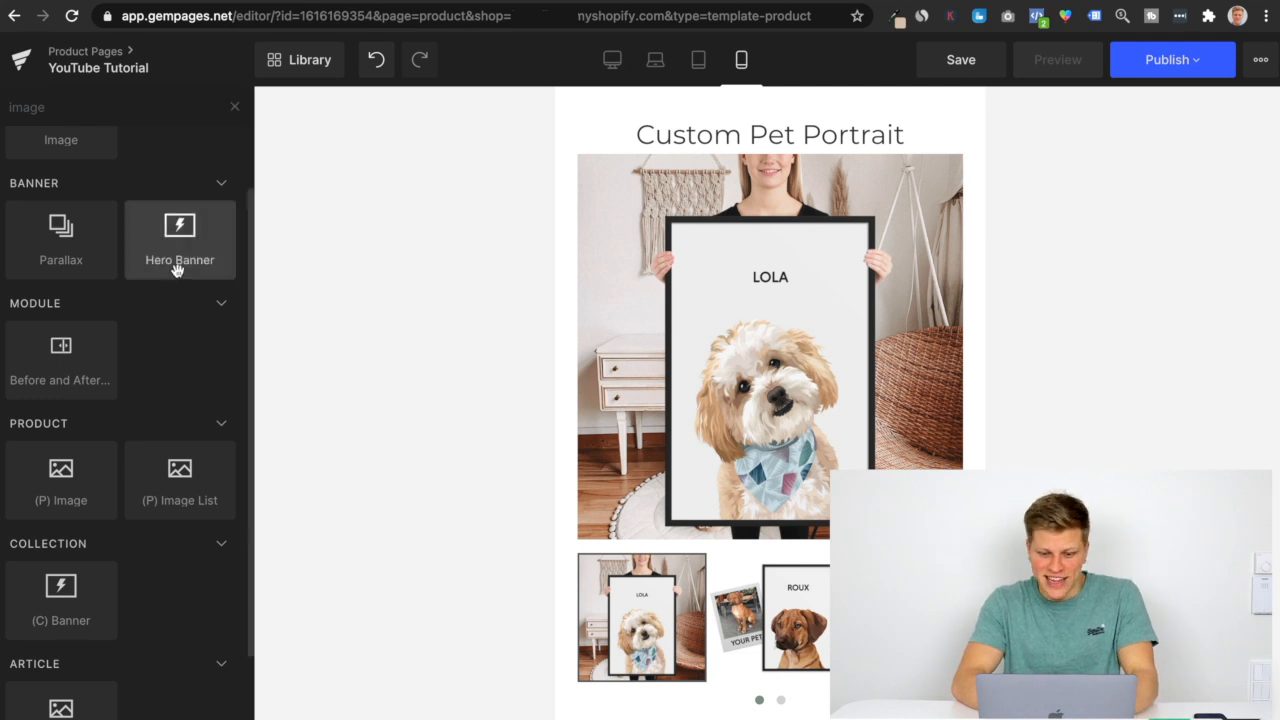
Add a heading and a new single-column row below the image list, and move the heading into that row.
{"action": "scroll", "coordinate": [177, 270], "scroll_direction": "up", "scroll_amount": 2}
{"action": "left_click", "coordinate": [236, 108]}
{"action": "left_click_drag", "start_coordinate": [157, 214], "coordinate": [796, 712]}
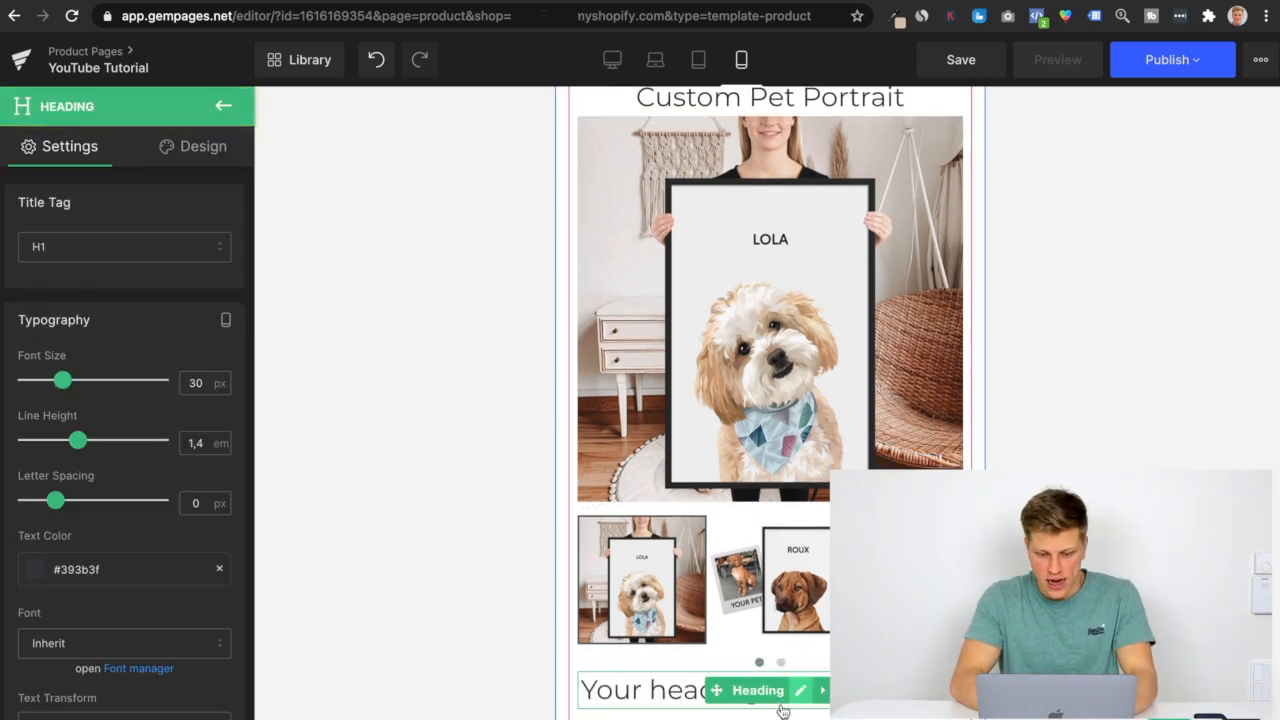
{"action": "left_click", "coordinate": [220, 107]}
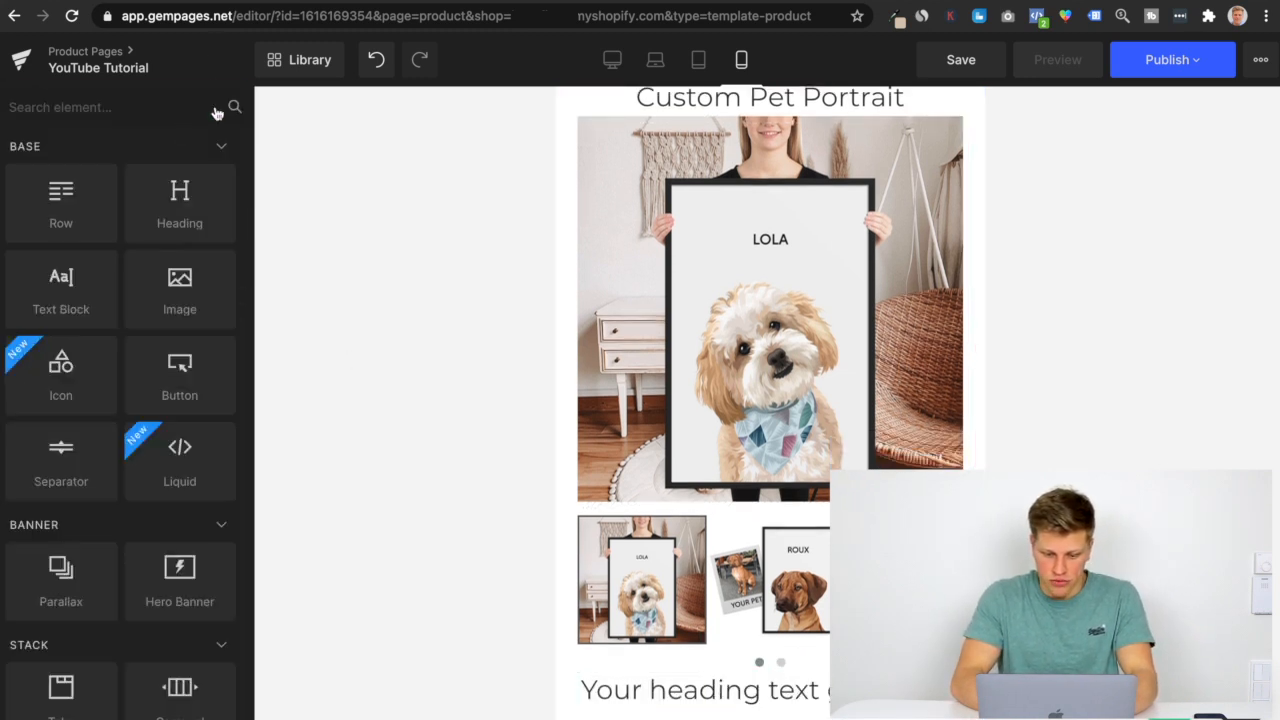
{"action": "left_click_drag", "start_coordinate": [99, 218], "coordinate": [665, 690]}
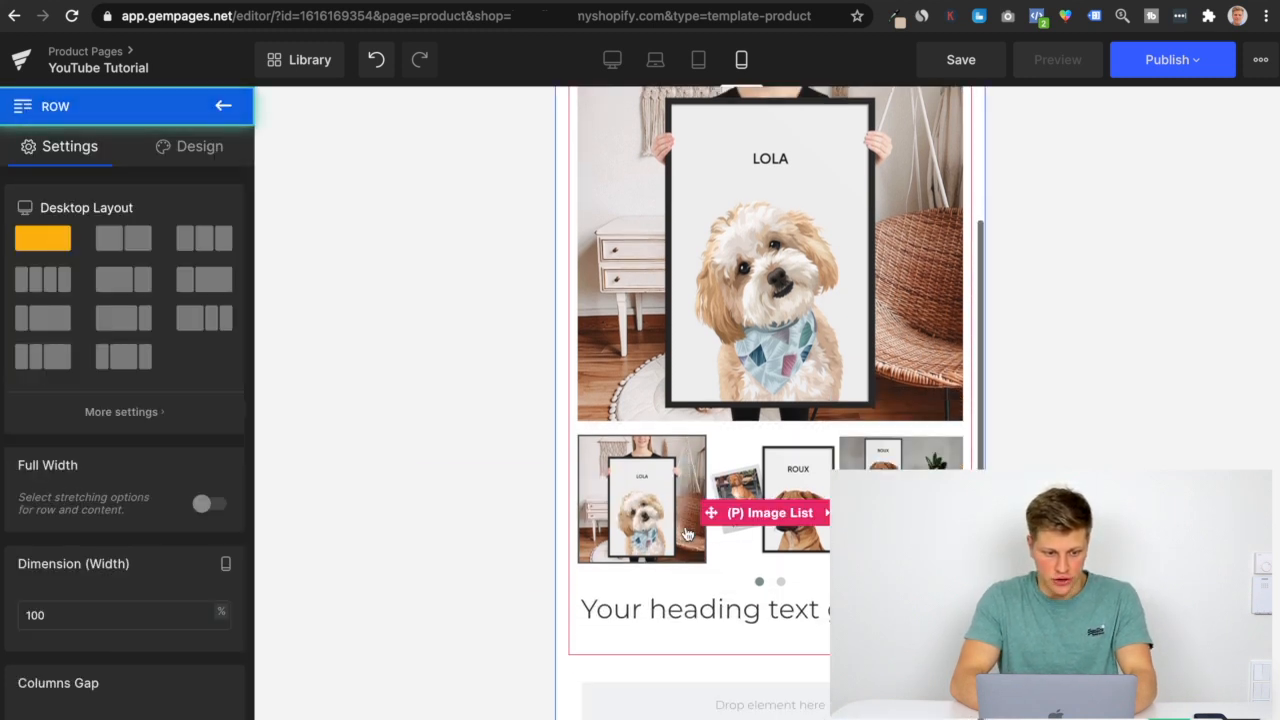
{"action": "left_click_drag", "start_coordinate": [722, 612], "coordinate": [725, 700]}
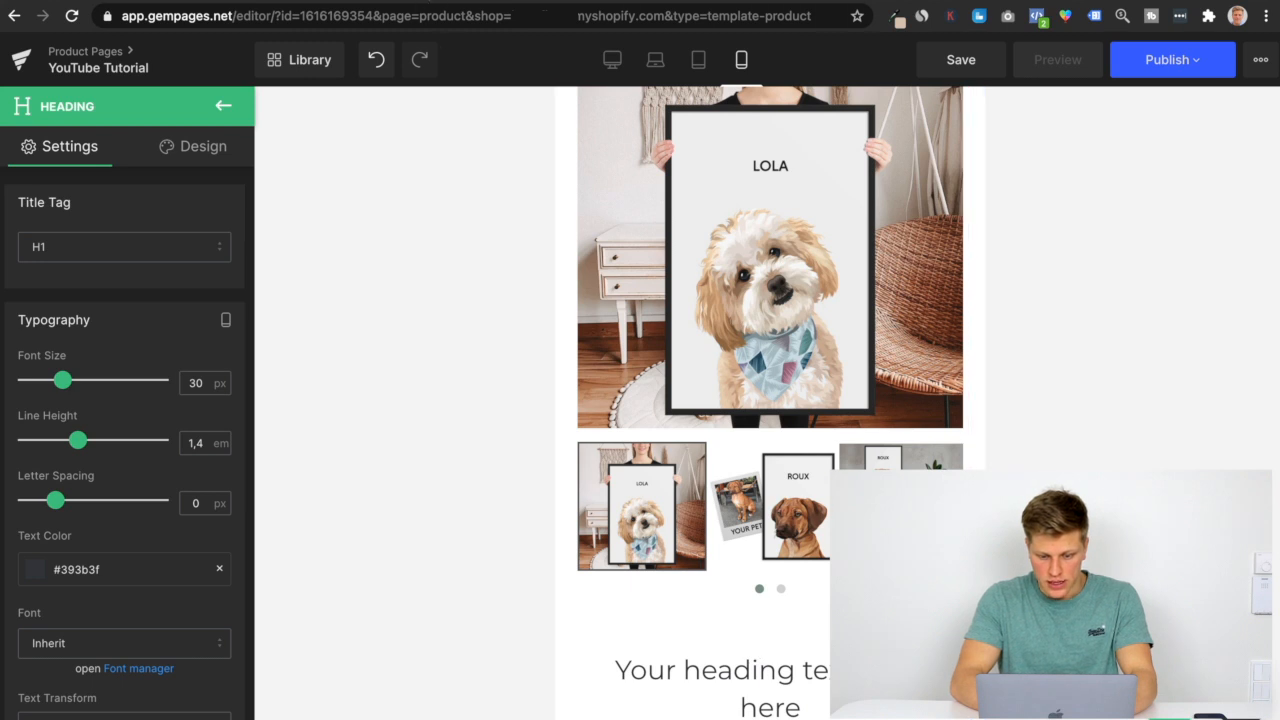
Replace the new heading's placeholder with the copied customer review starting "I really loved the illustration" and set its font size to 24 px.
{"action": "left_click", "coordinate": [430, 1]}
{"action": "left_click_drag", "start_coordinate": [796, 393], "coordinate": [314, 330]}
{"action": "left_click", "coordinate": [250, 1]}
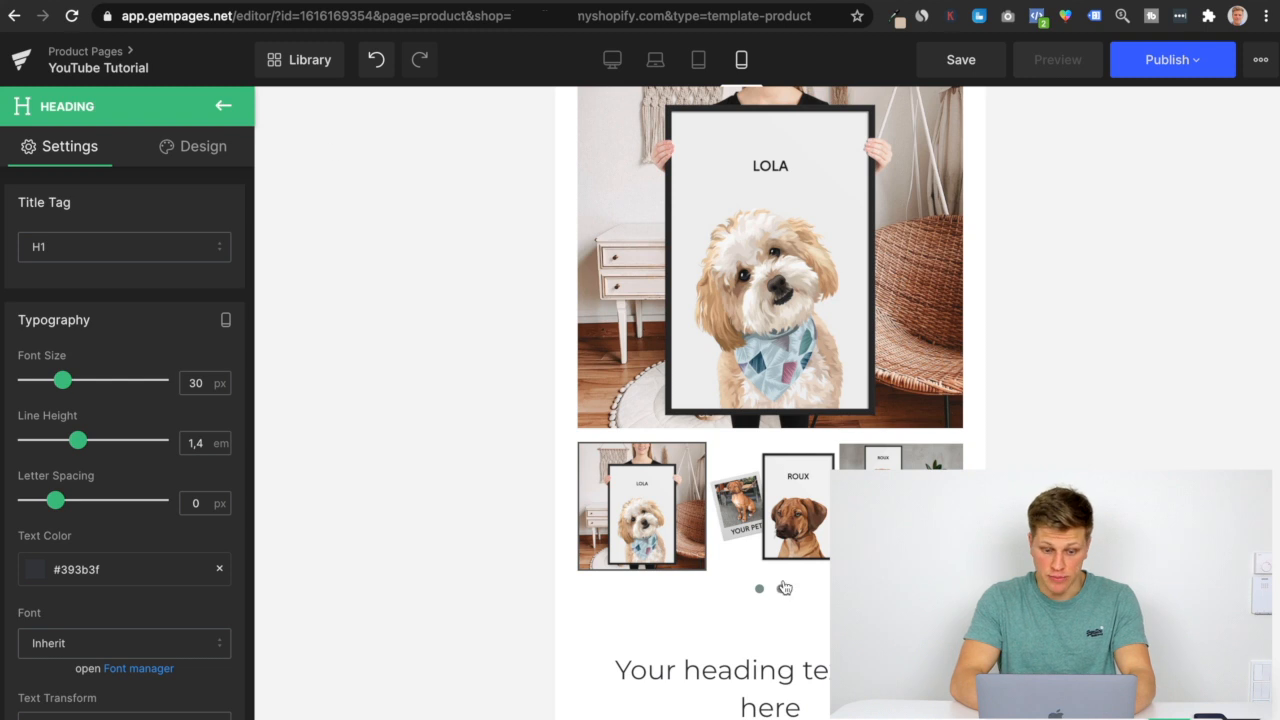
{"action": "left_click", "coordinate": [698, 677]}
{"action": "key", "text": "super+a"}
{"action": "key", "text": "super+v"}
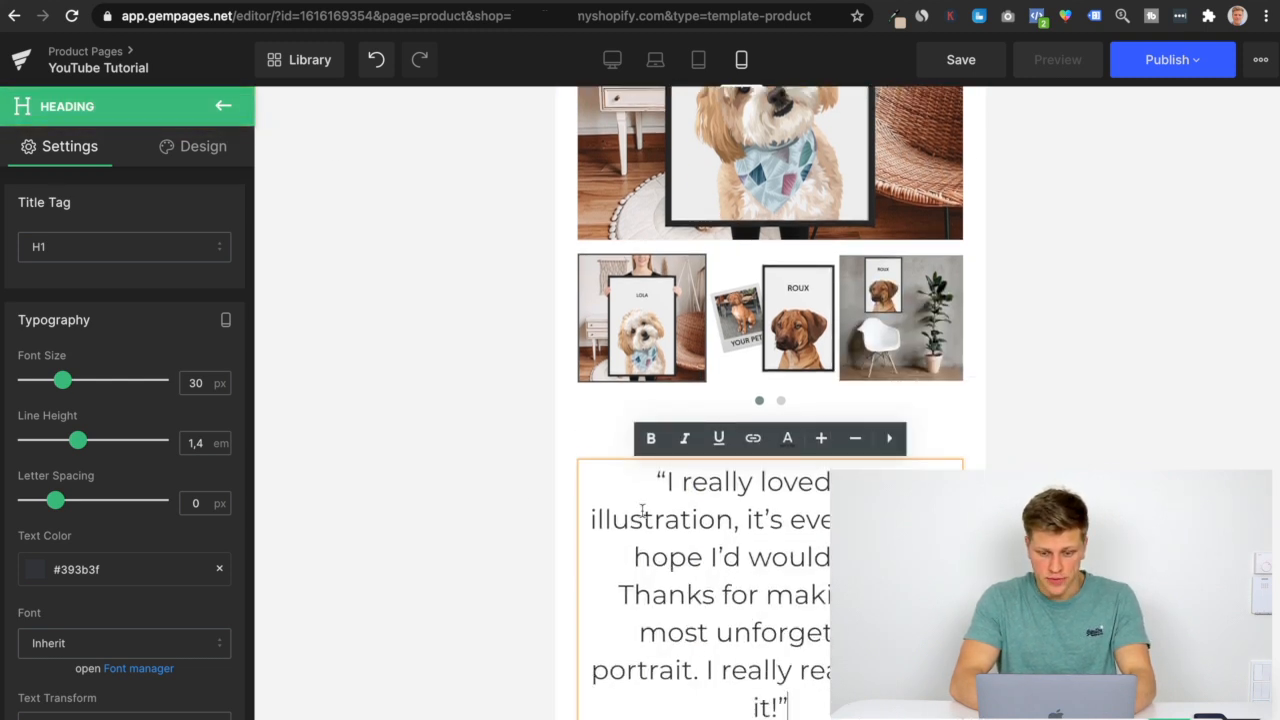
{"action": "mouse_move", "coordinate": [57, 378]}
{"action": "left_mouse_down"}
{"action": "mouse_move", "coordinate": [34, 378]}
{"action": "mouse_move", "coordinate": [55, 380]}
{"action": "left_mouse_up"}
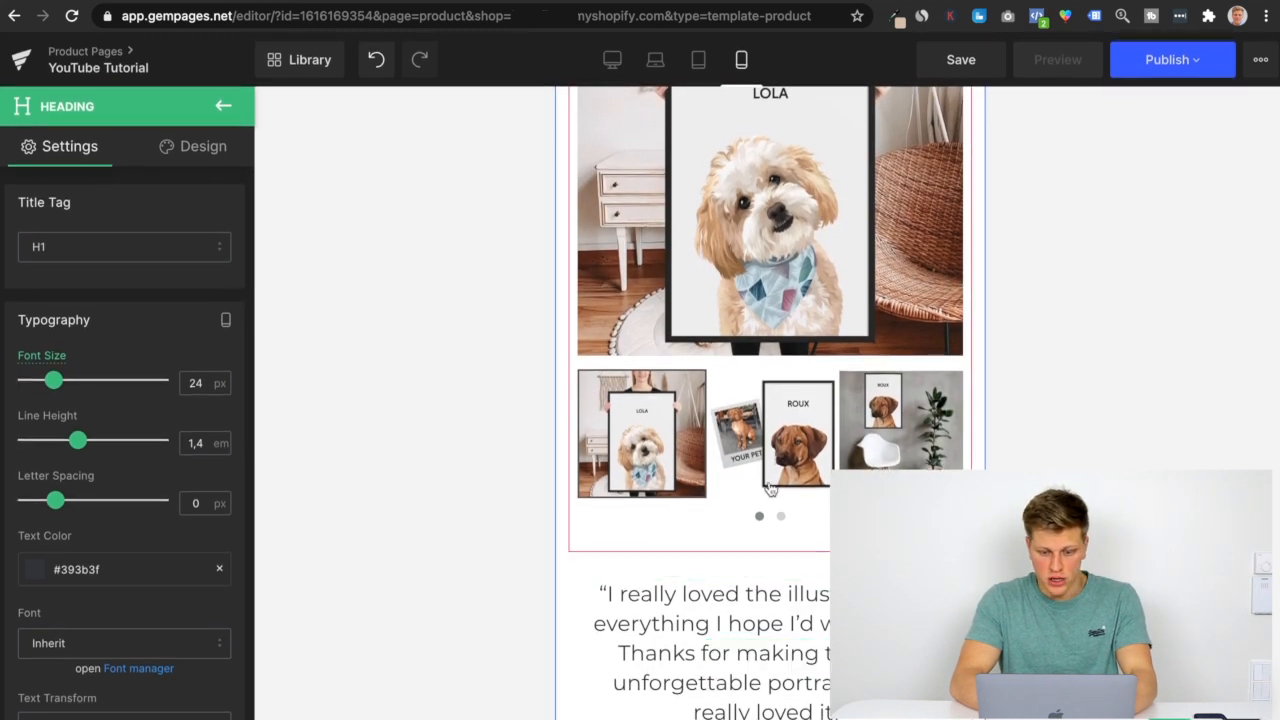
Add a separator above the customer review and set its width to 50%.
{"action": "left_click", "coordinate": [224, 108]}
{"action": "type", "text": "sep"}
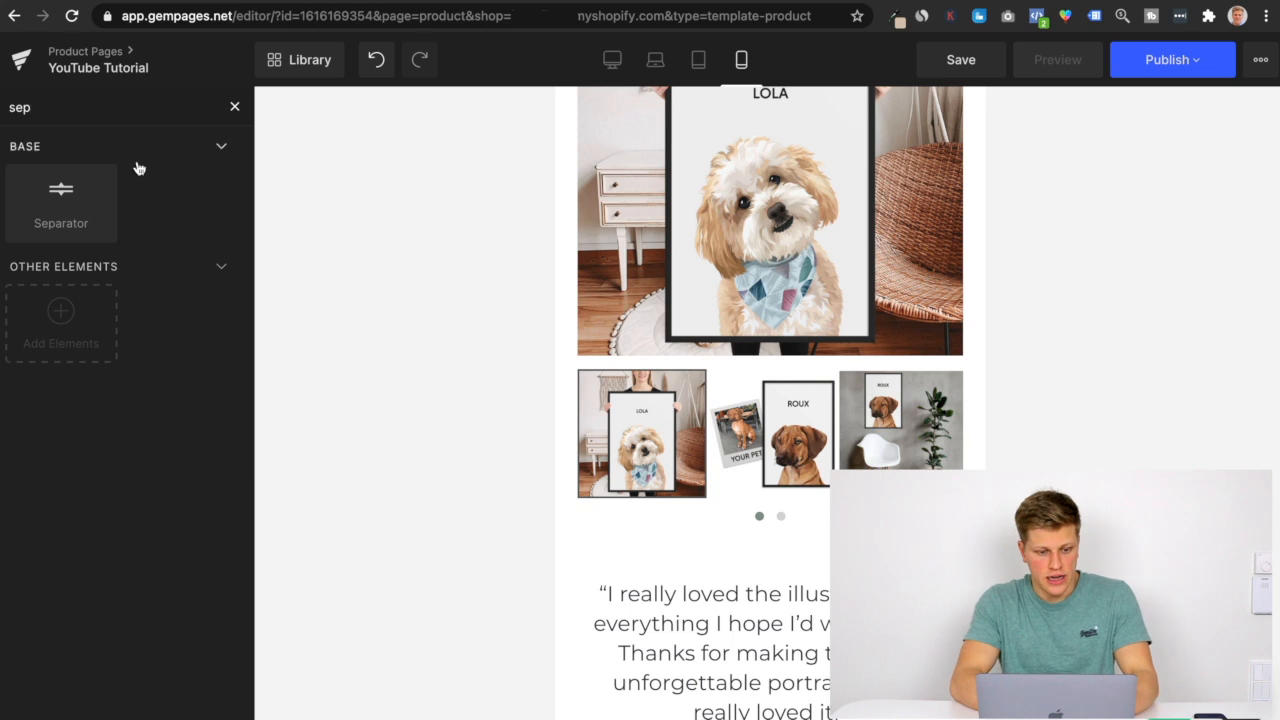
{"action": "left_click_drag", "start_coordinate": [61, 200], "coordinate": [824, 563]}
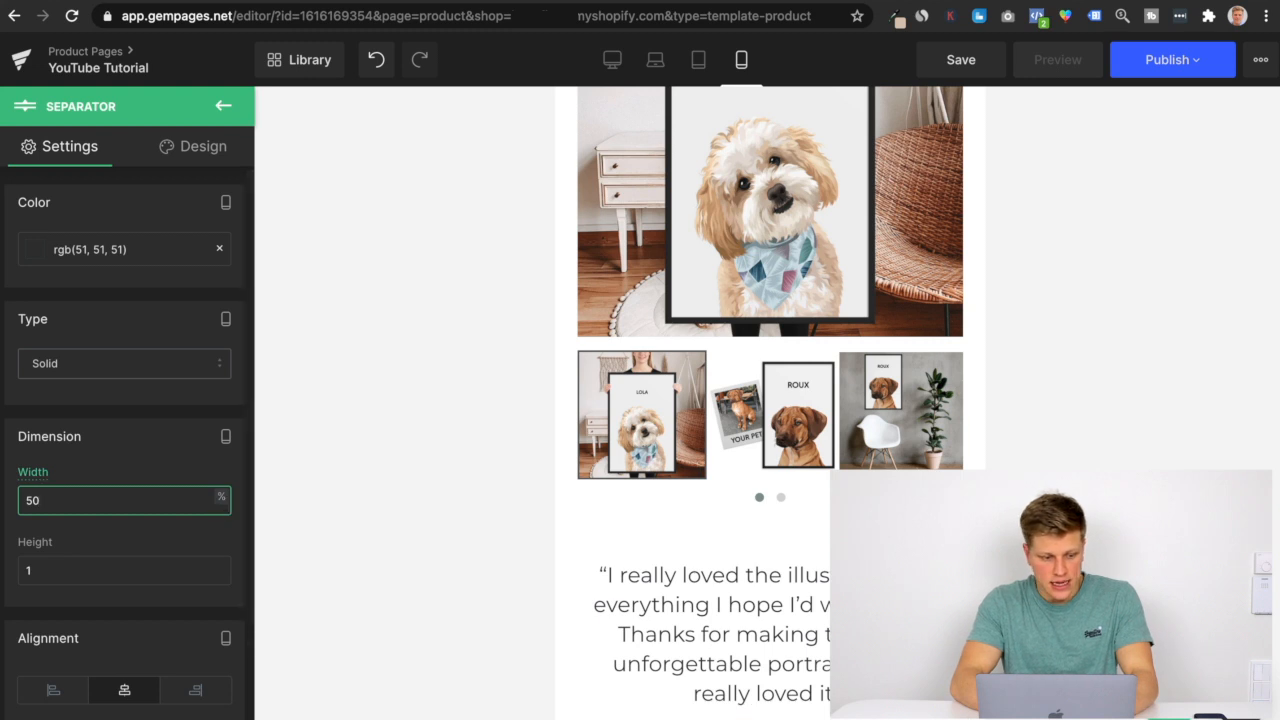
{"action": "left_click", "coordinate": [223, 105]}
{"action": "left_click", "coordinate": [236, 107]}
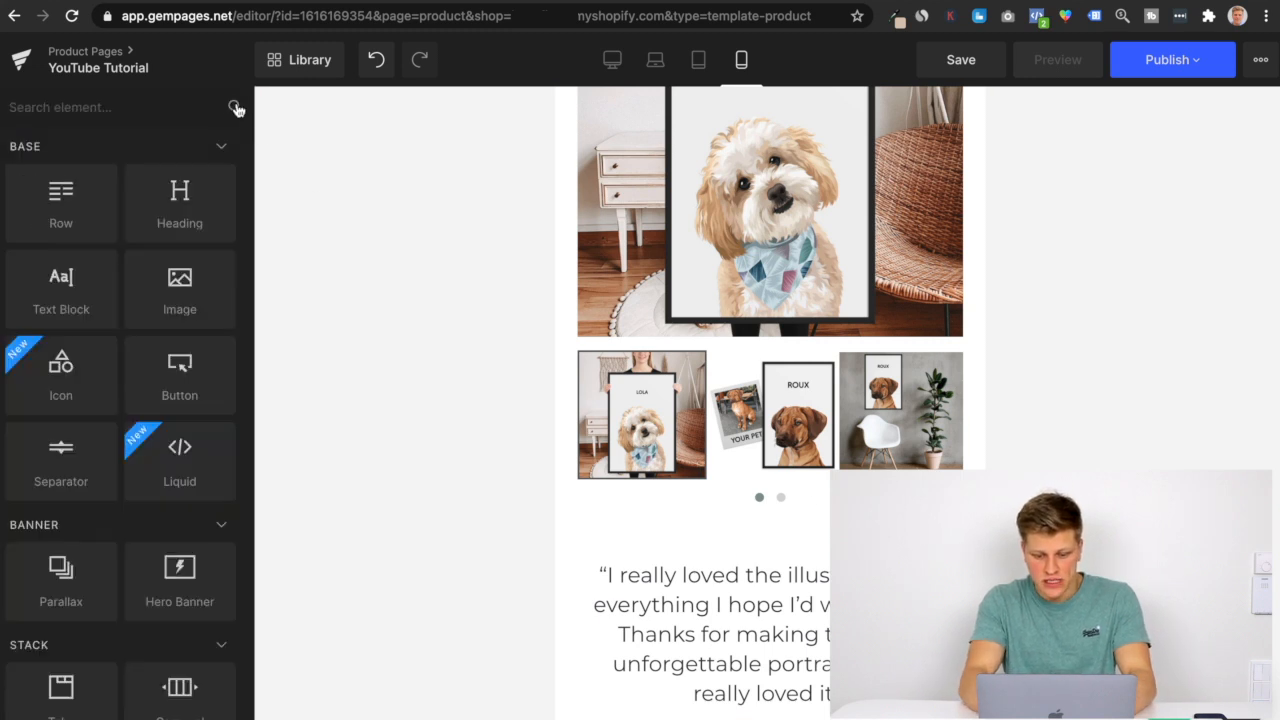
{"action": "left_click_drag", "start_coordinate": [195, 172], "coordinate": [697, 712]}
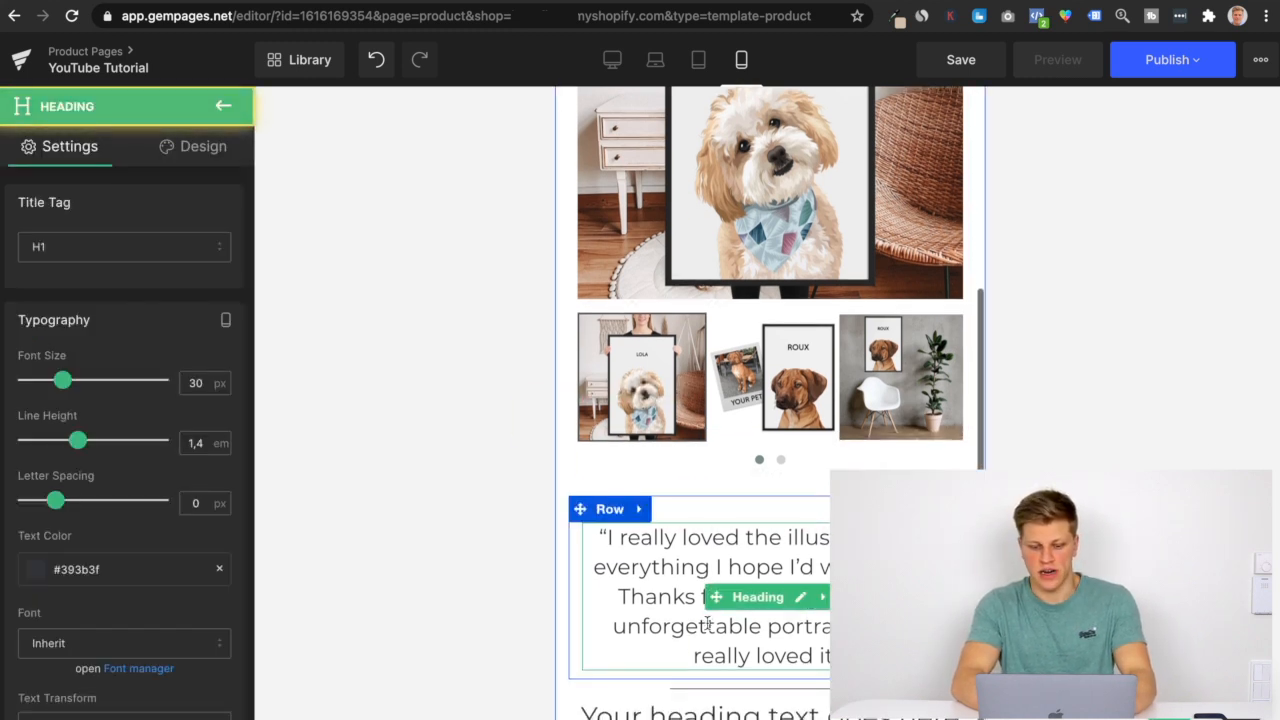
{"action": "double_click", "coordinate": [712, 712]}
{"action": "key", "text": "super+z"}
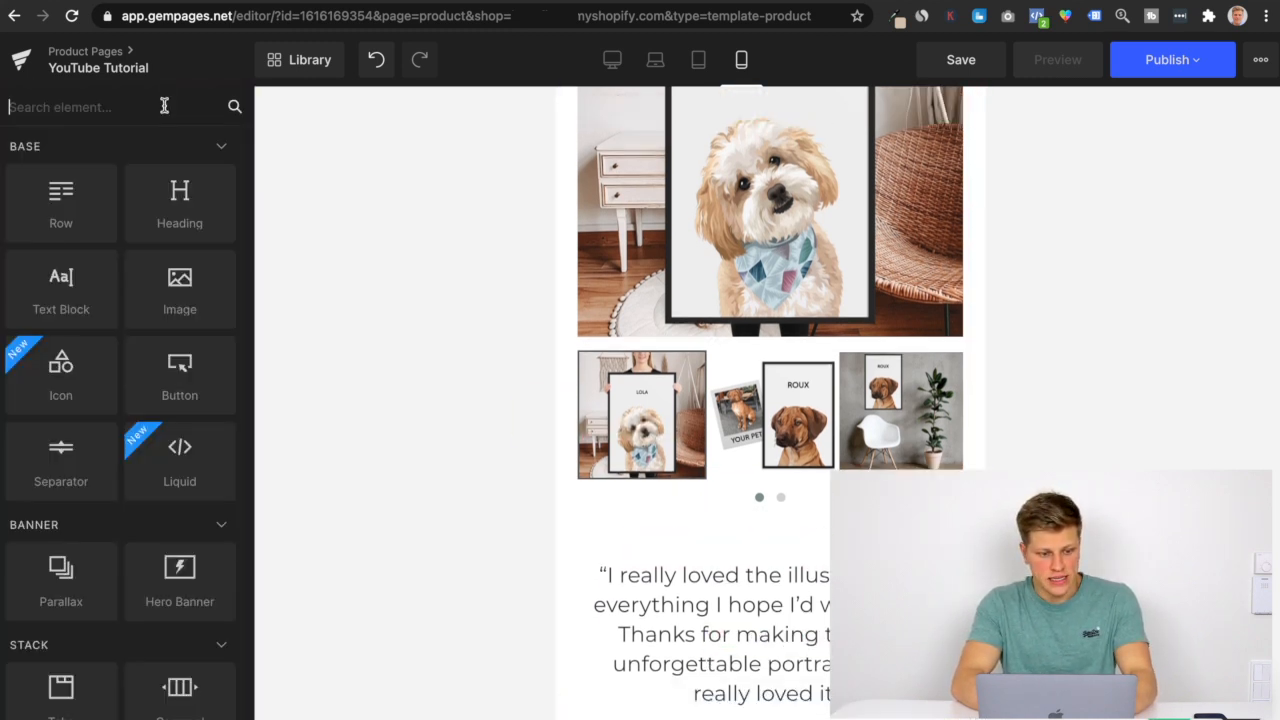
Add a heading below the separator and replace its placeholder text with "Start Your Order".
{"action": "left_click_drag", "start_coordinate": [183, 194], "coordinate": [697, 714]}
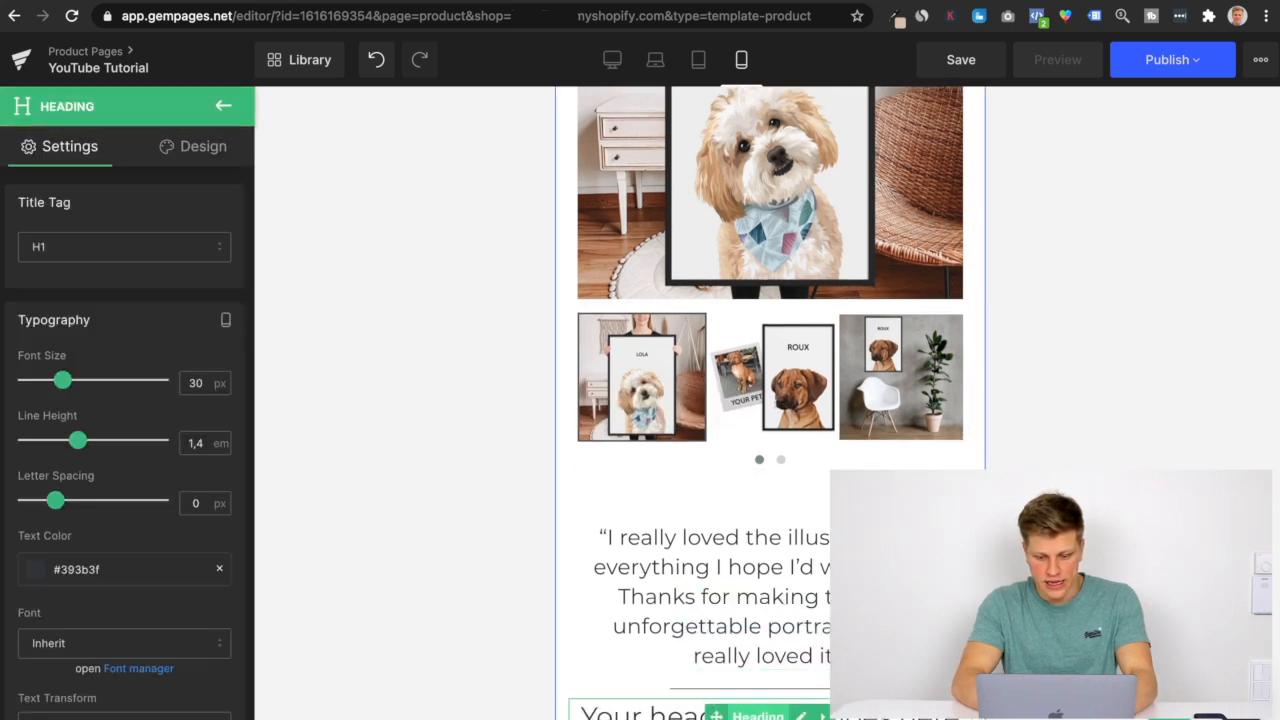
{"action": "triple_click", "coordinate": [688, 714]}
{"action": "type", "text": "Start YOur"}
{"action": "key", "text": "BackSpace"}
{"action": "key", "text": "BackSpace"}
{"action": "type", "text": "ur Order"}
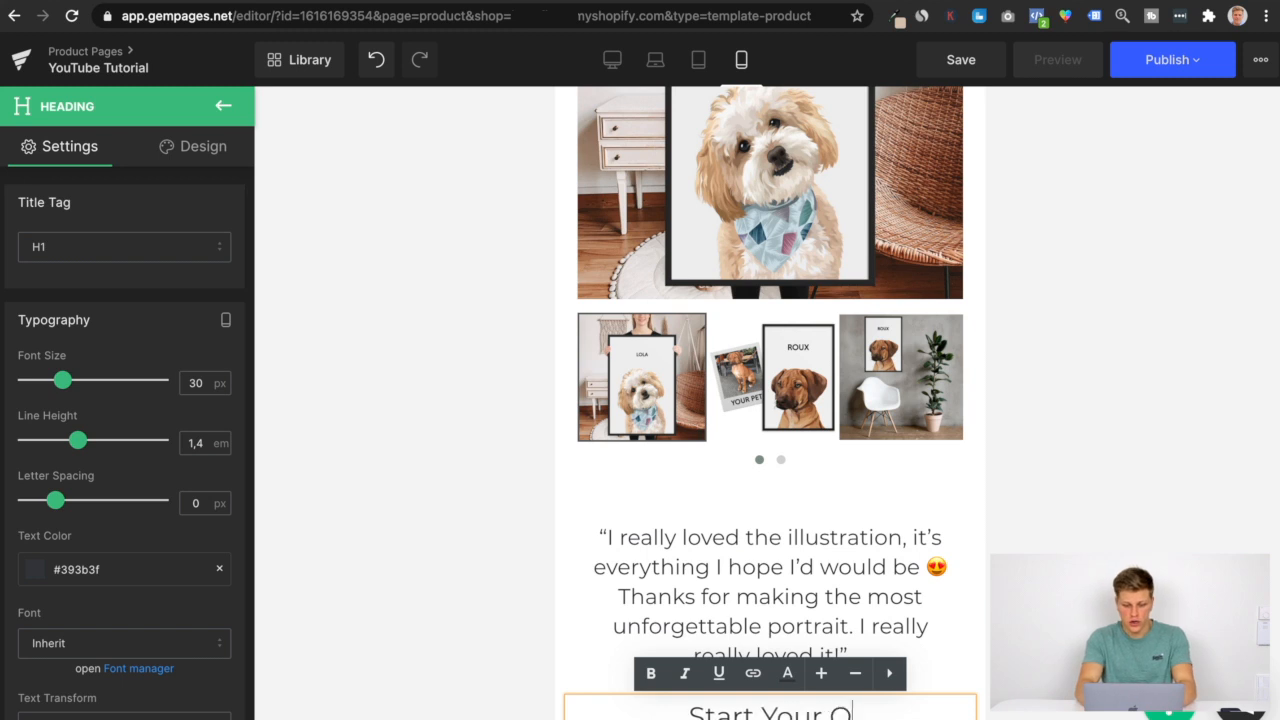
{"action": "key", "text": "Escape"}
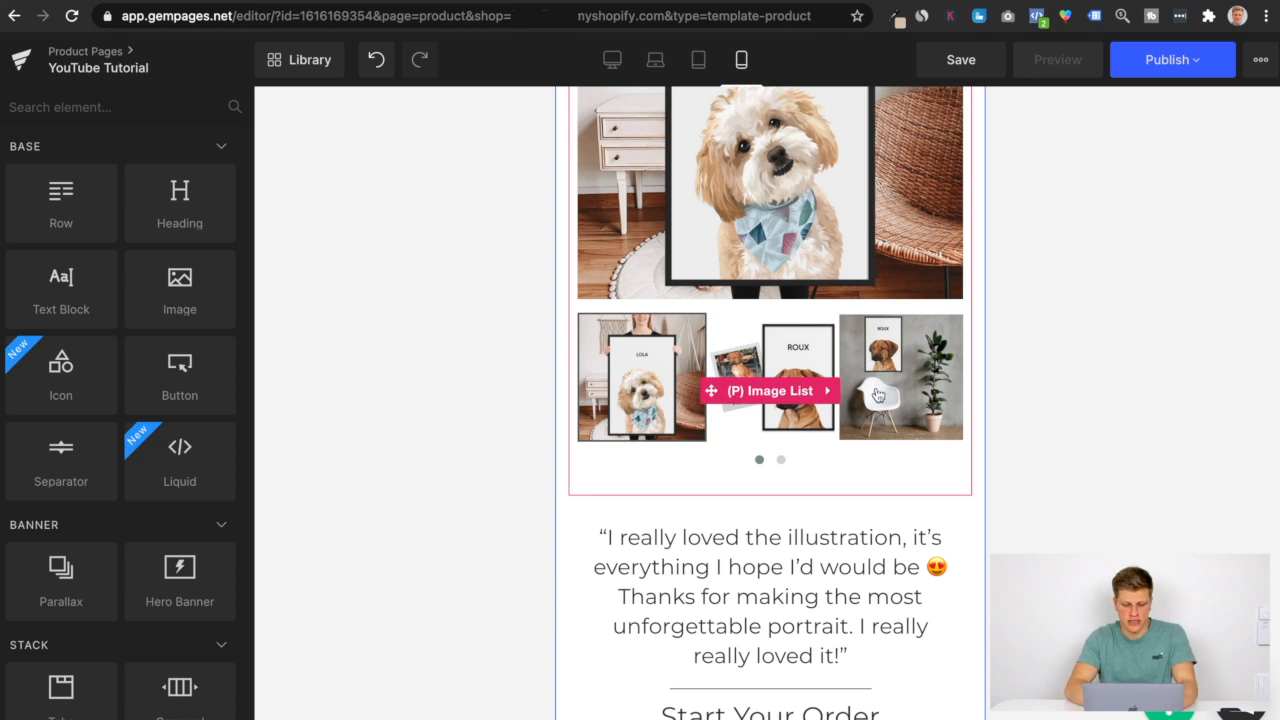
Try to add a product Variants element directly to the page below the customer review.
{"action": "scroll", "coordinate": [856, 499], "scroll_direction": "down", "scroll_amount": 1}
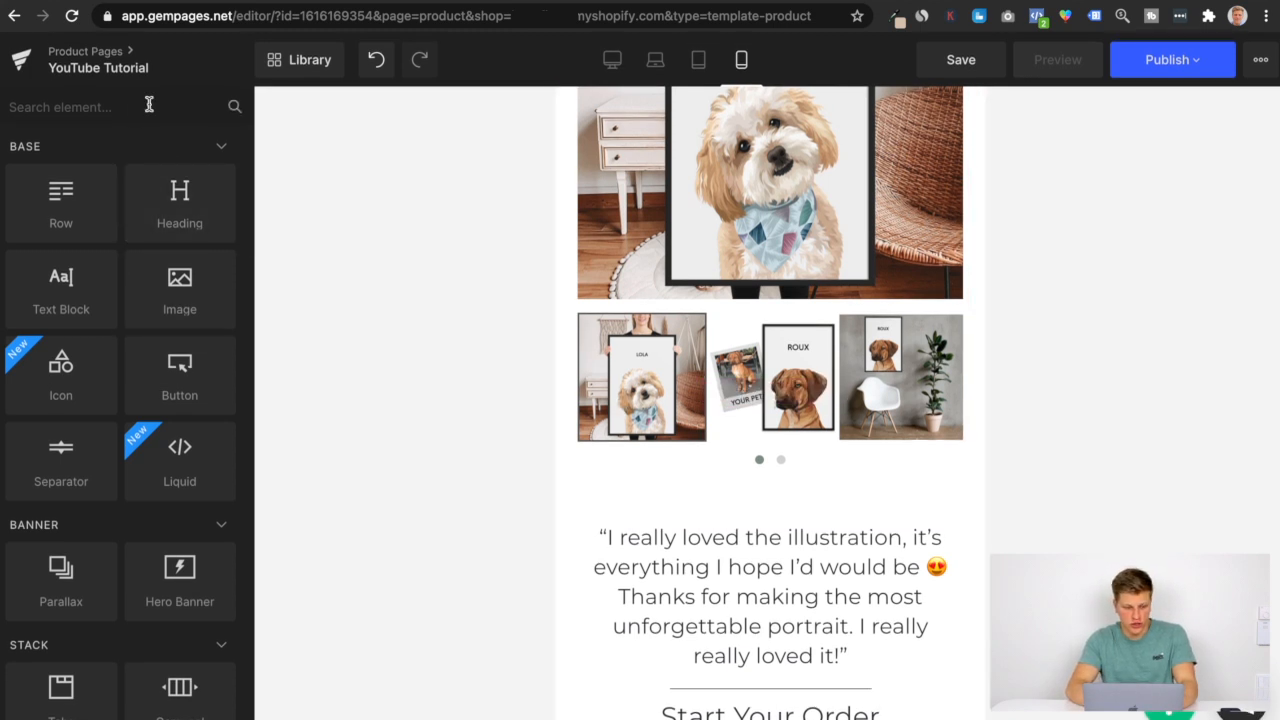
{"action": "type", "text": "var"}
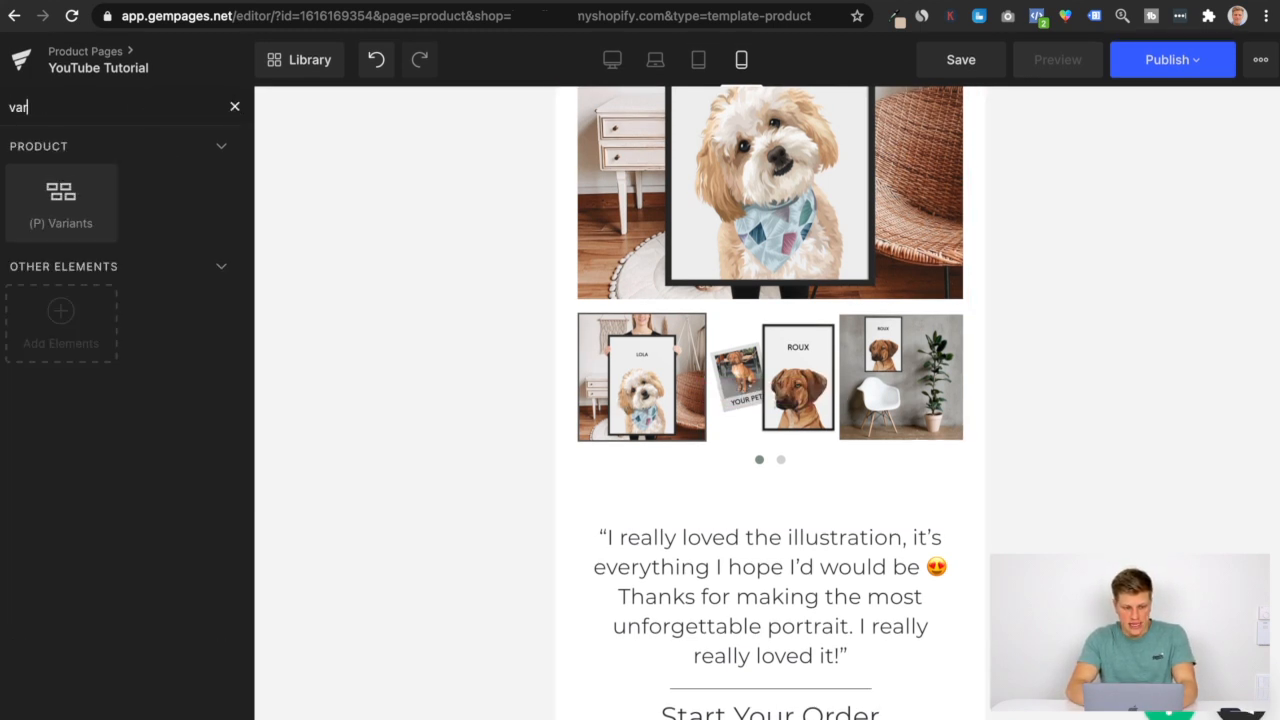
{"action": "left_click_drag", "start_coordinate": [60, 195], "coordinate": [746, 684]}
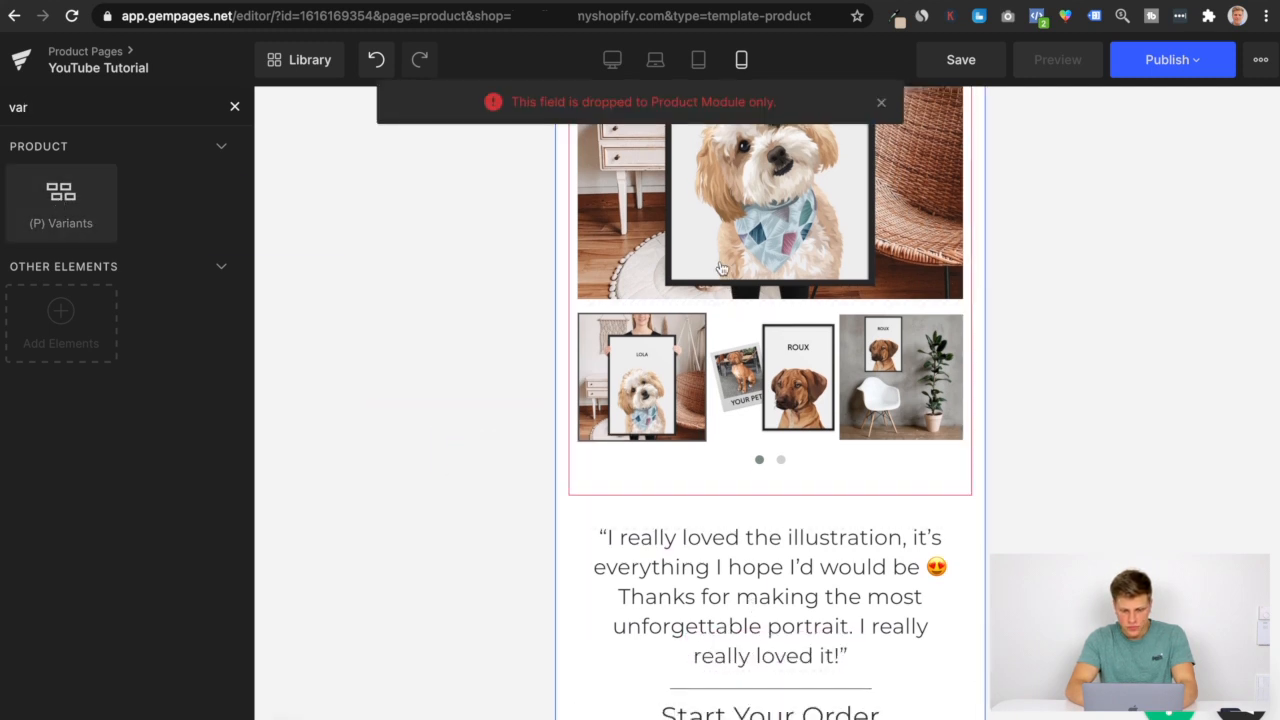
{"action": "left_click", "coordinate": [234, 108]}
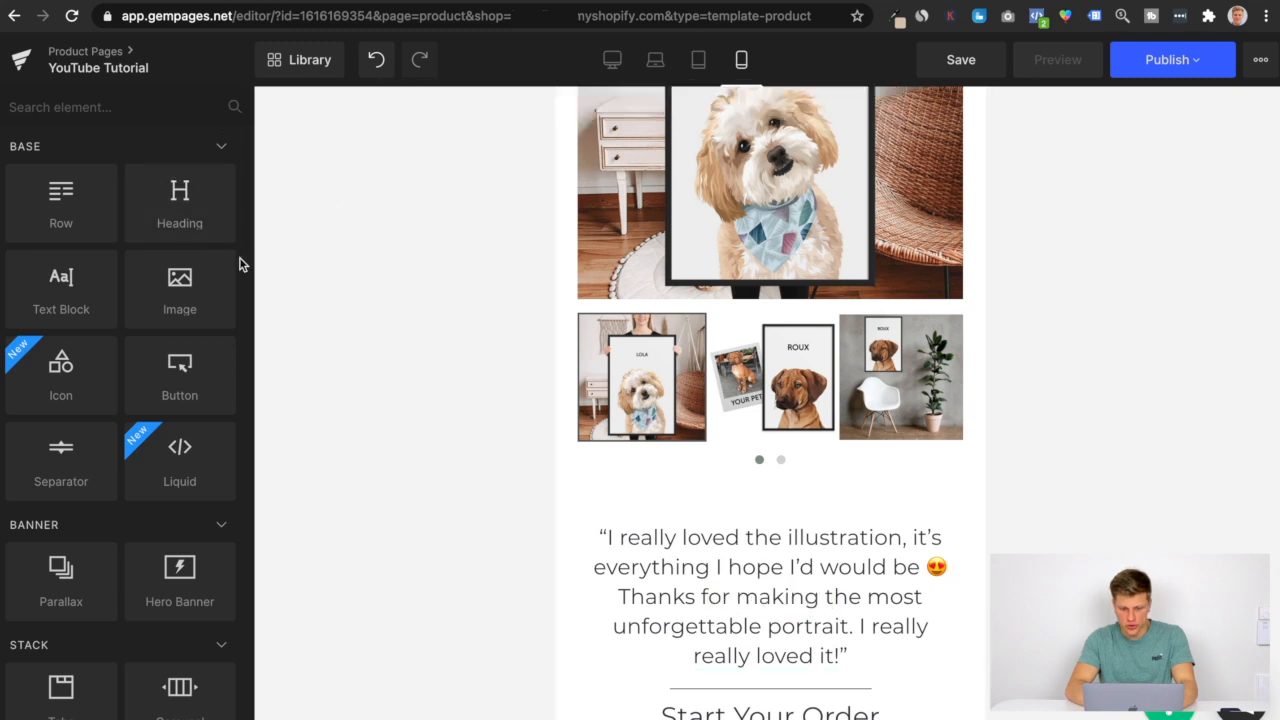
Add a Product module inside the review row, above the customer review.
{"action": "left_click", "coordinate": [91, 110]}
{"action": "type", "text": "pro"}
{"action": "left_click", "coordinate": [80, 146]}
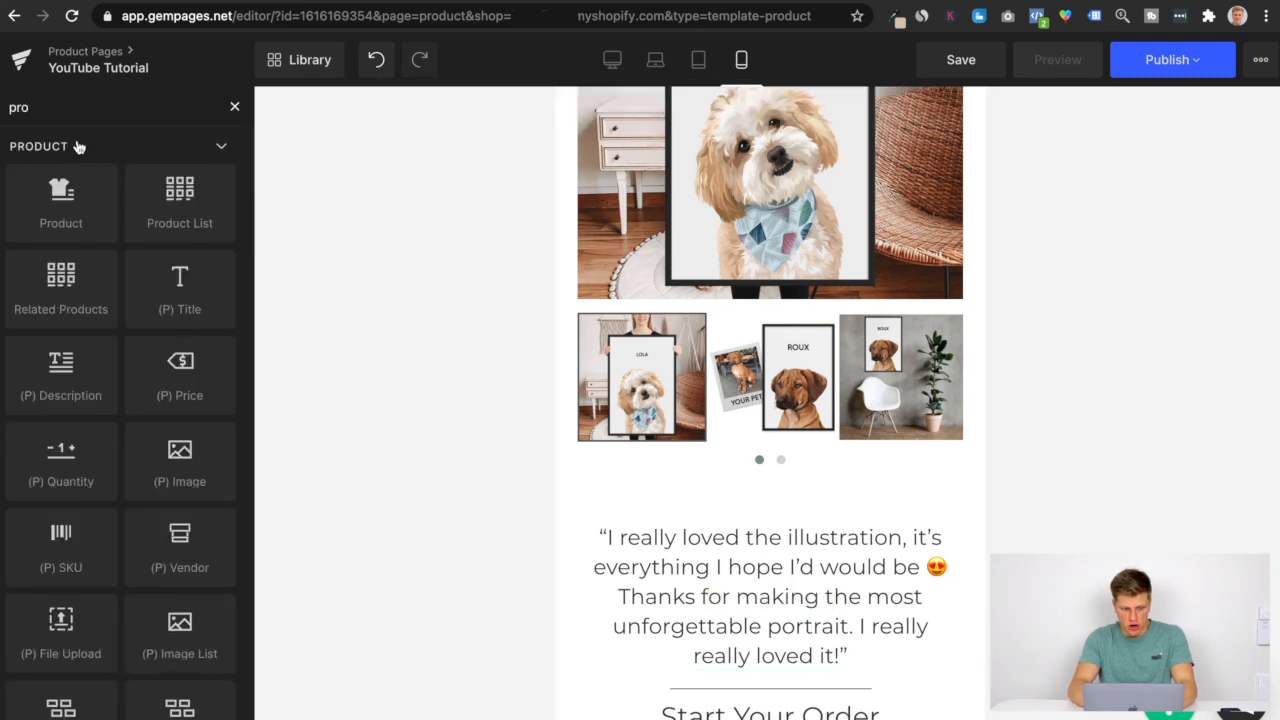
{"action": "left_click_drag", "start_coordinate": [61, 195], "coordinate": [690, 514]}
{"action": "scroll", "coordinate": [822, 558], "scroll_direction": "down", "scroll_amount": 2}
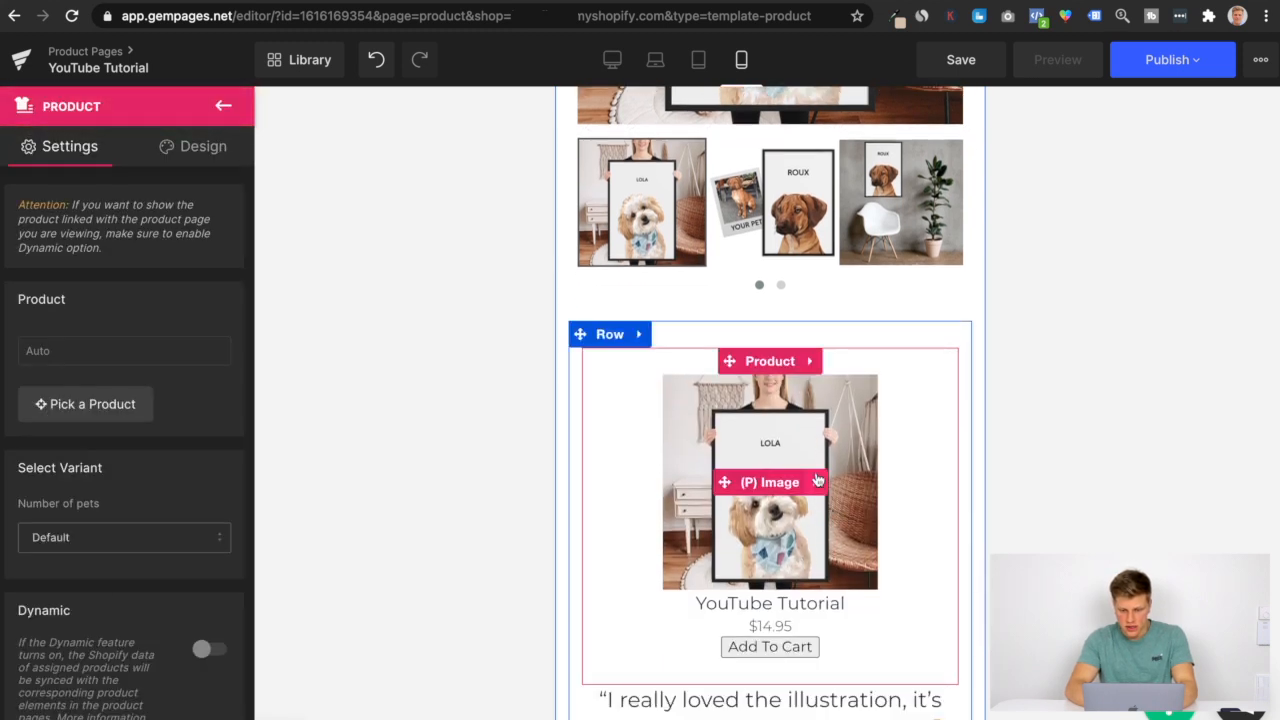
Delete the image, title, price and Add To Cart button from the new Product module.
{"action": "left_click", "coordinate": [824, 481]}
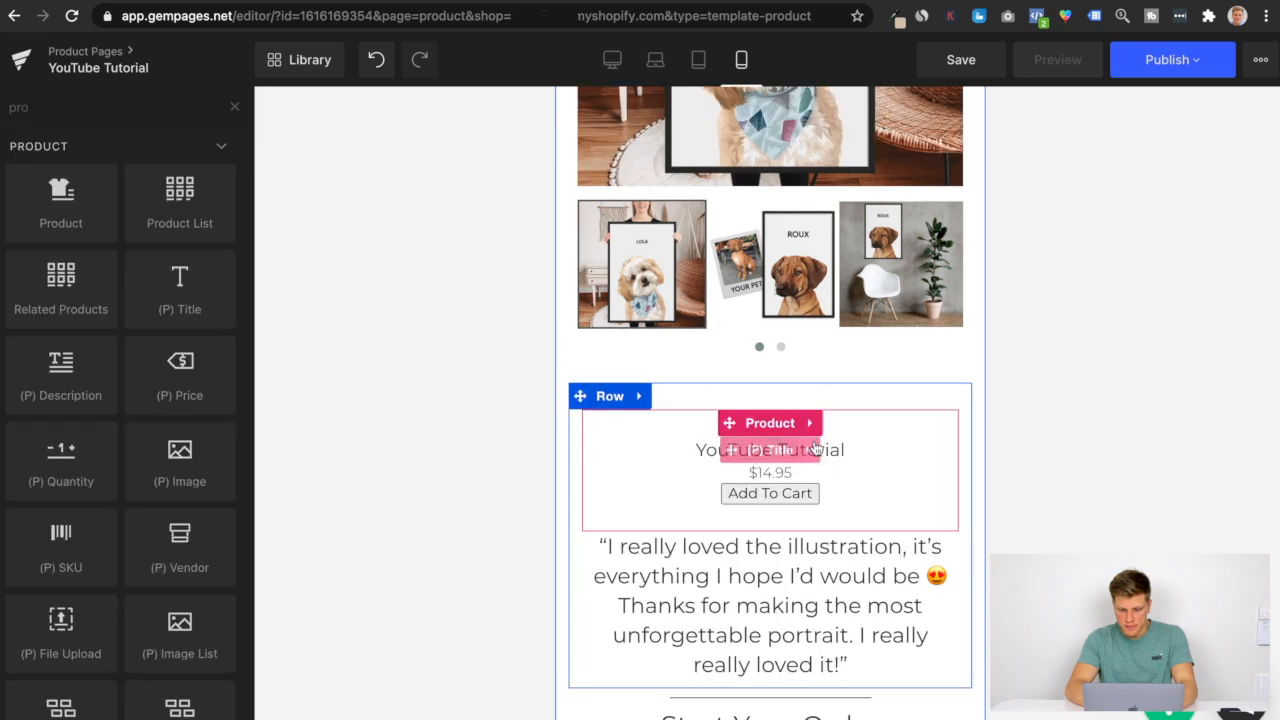
{"action": "left_click", "coordinate": [822, 452]}
{"action": "mouse_move", "coordinate": [824, 474]}
{"action": "left_click", "coordinate": [824, 471]}
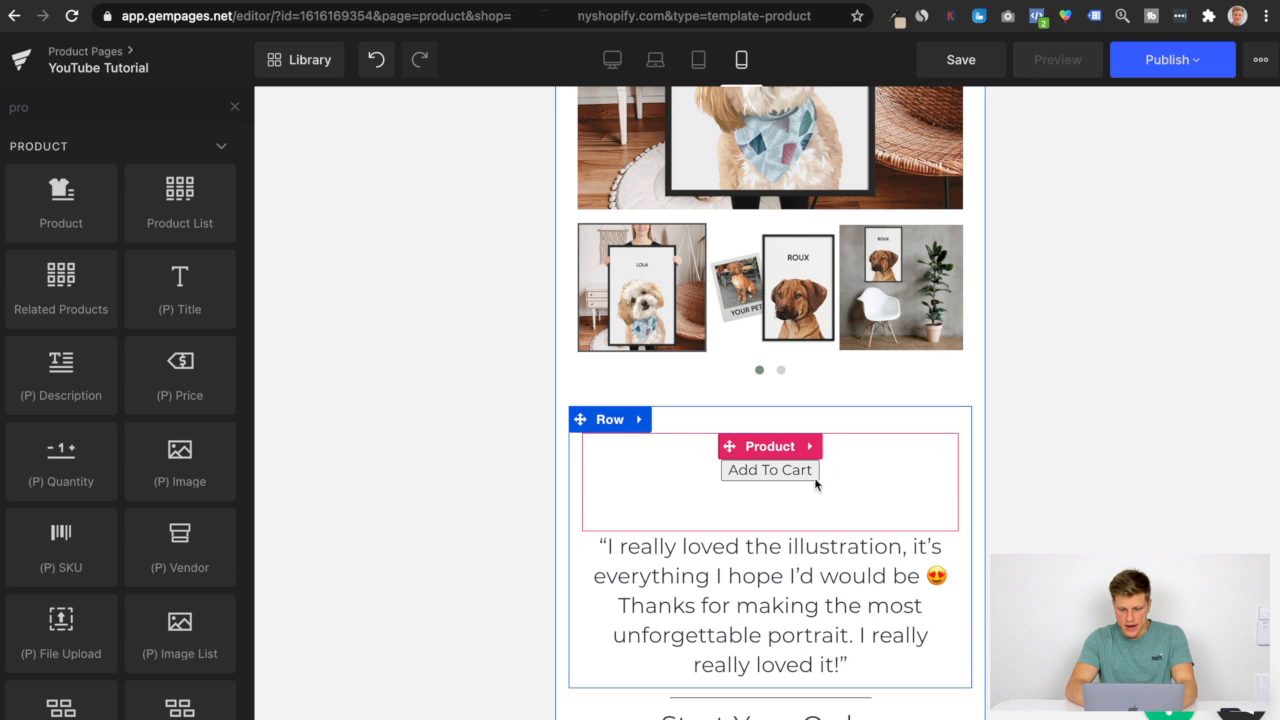
{"action": "left_click", "coordinate": [843, 471]}
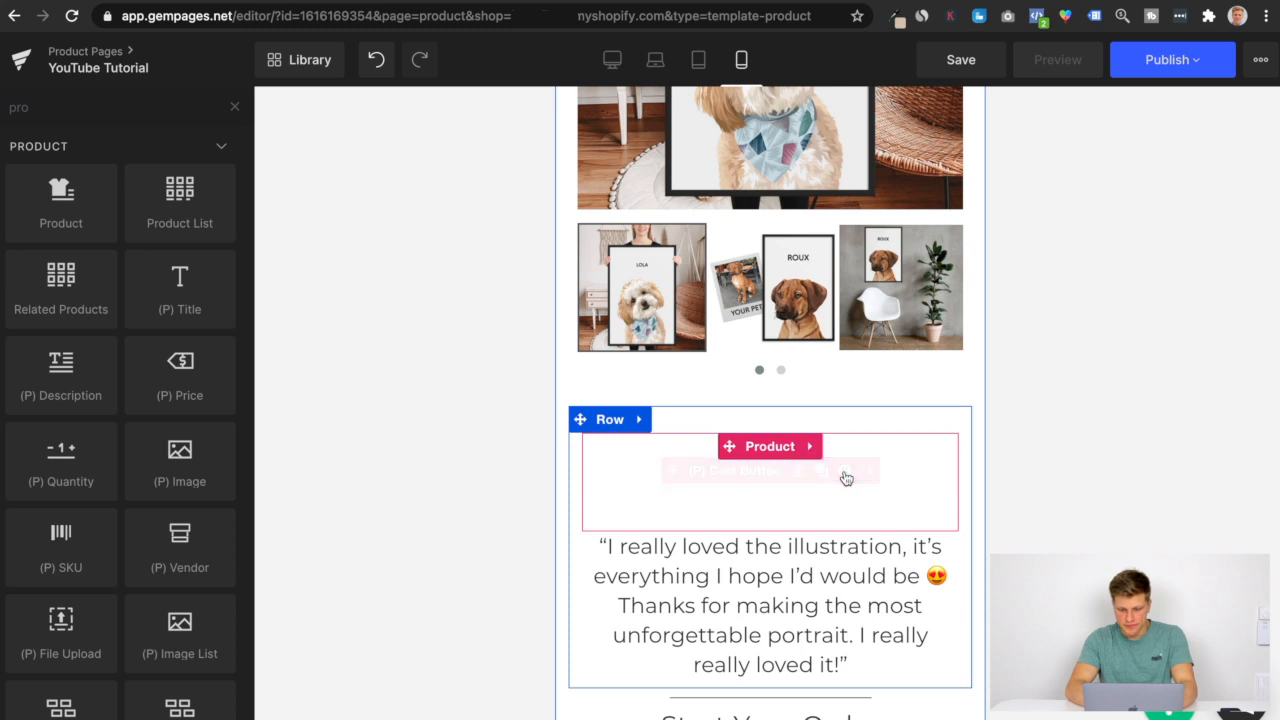
Move the customer review, the separator and the "Start Your Order" heading into the Product module, in that order.
{"action": "mouse_move", "coordinate": [719, 609]}
{"action": "left_click_drag", "start_coordinate": [719, 609], "coordinate": [722, 572]}
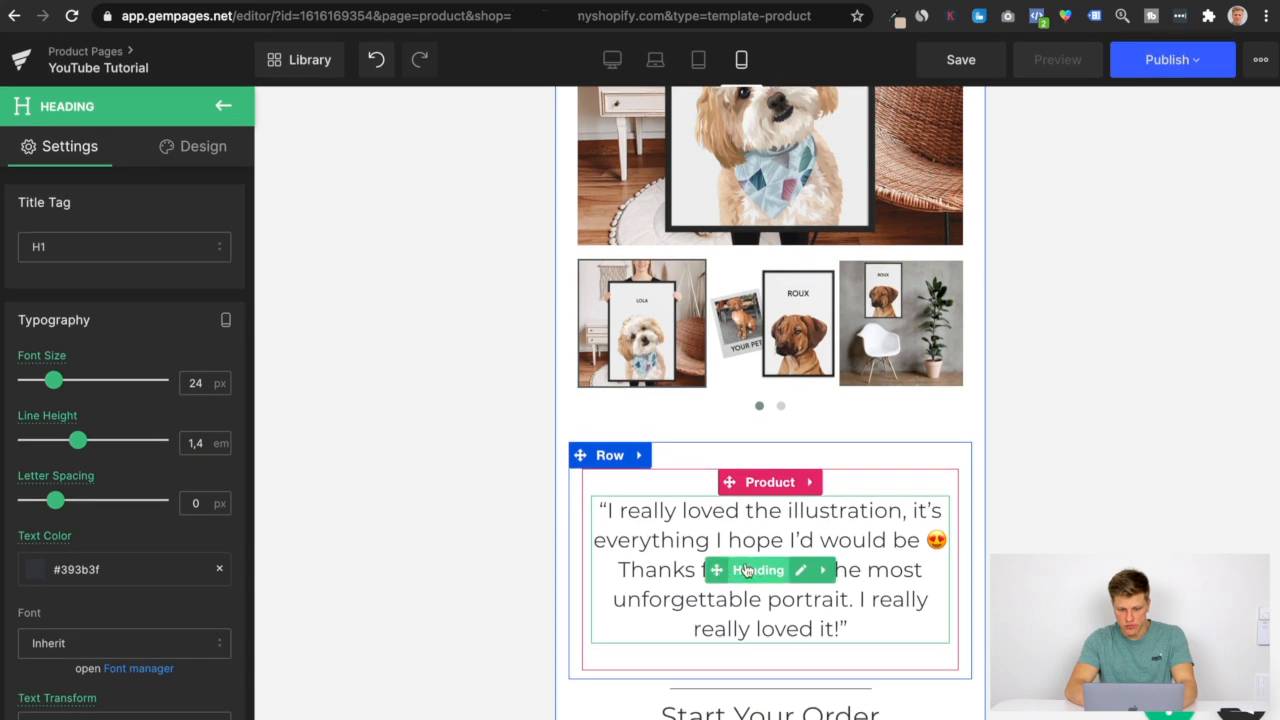
{"action": "left_click", "coordinate": [740, 682]}
{"action": "left_click_drag", "start_coordinate": [744, 652], "coordinate": [678, 713]}
{"action": "left_click", "coordinate": [716, 714]}
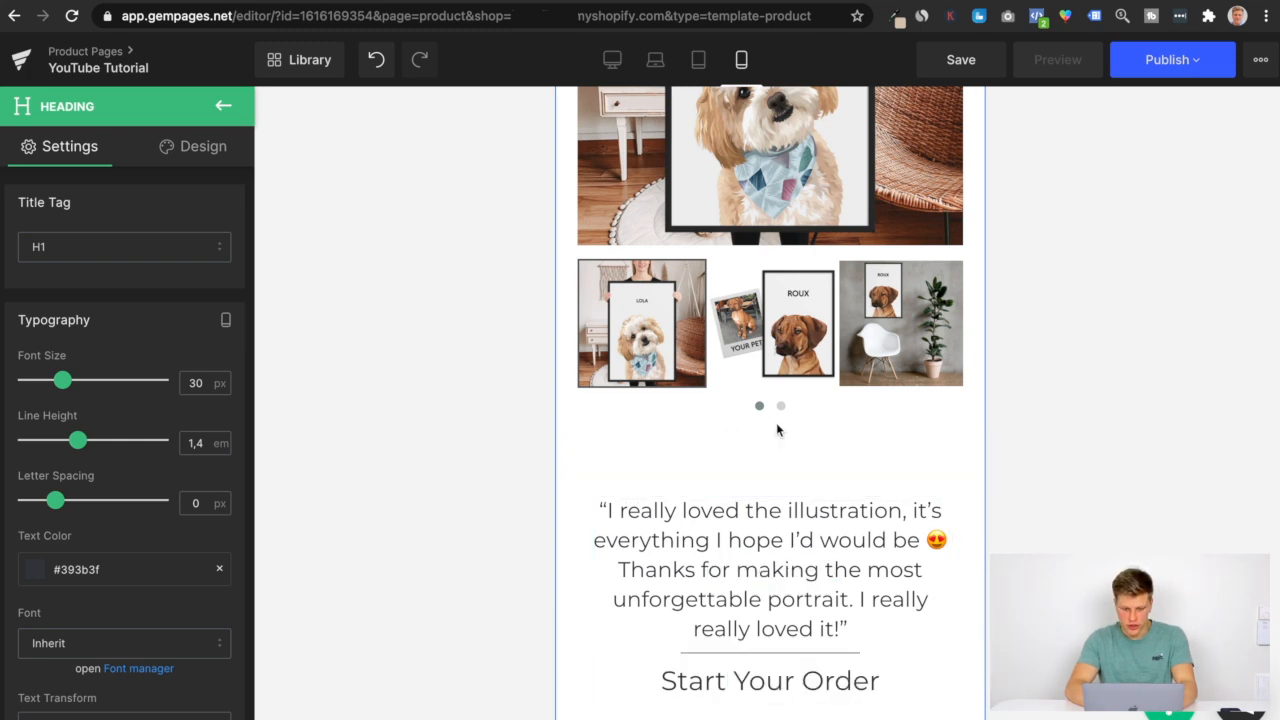
Set the top margin of the row containing the Product module to -60 px and save the page.
{"action": "left_click", "coordinate": [609, 456]}
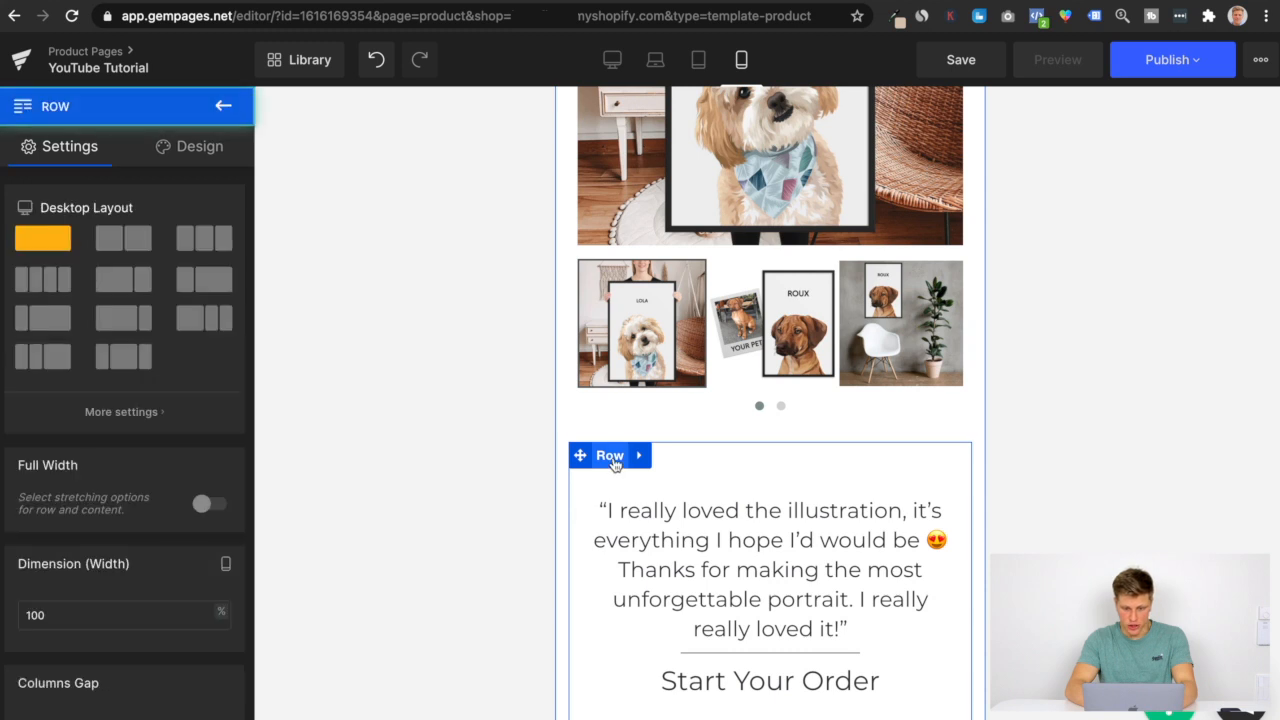
{"action": "left_click", "coordinate": [203, 152]}
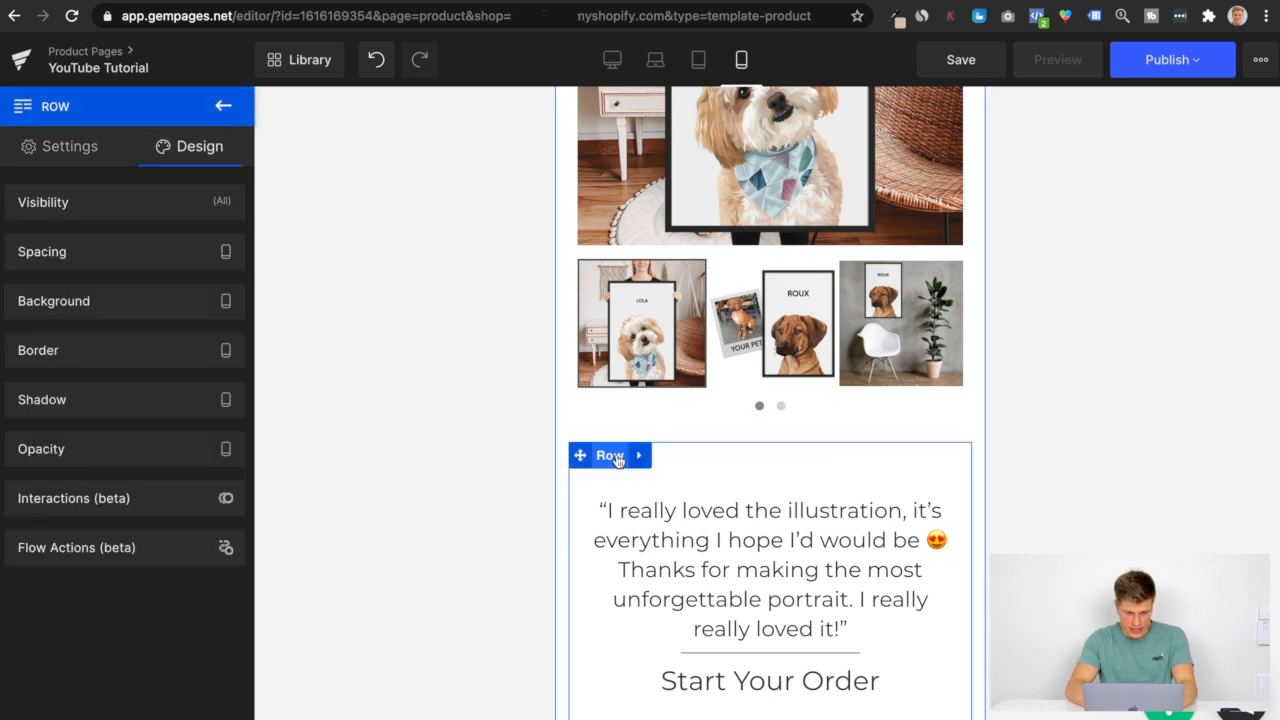
{"action": "left_click", "coordinate": [150, 262]}
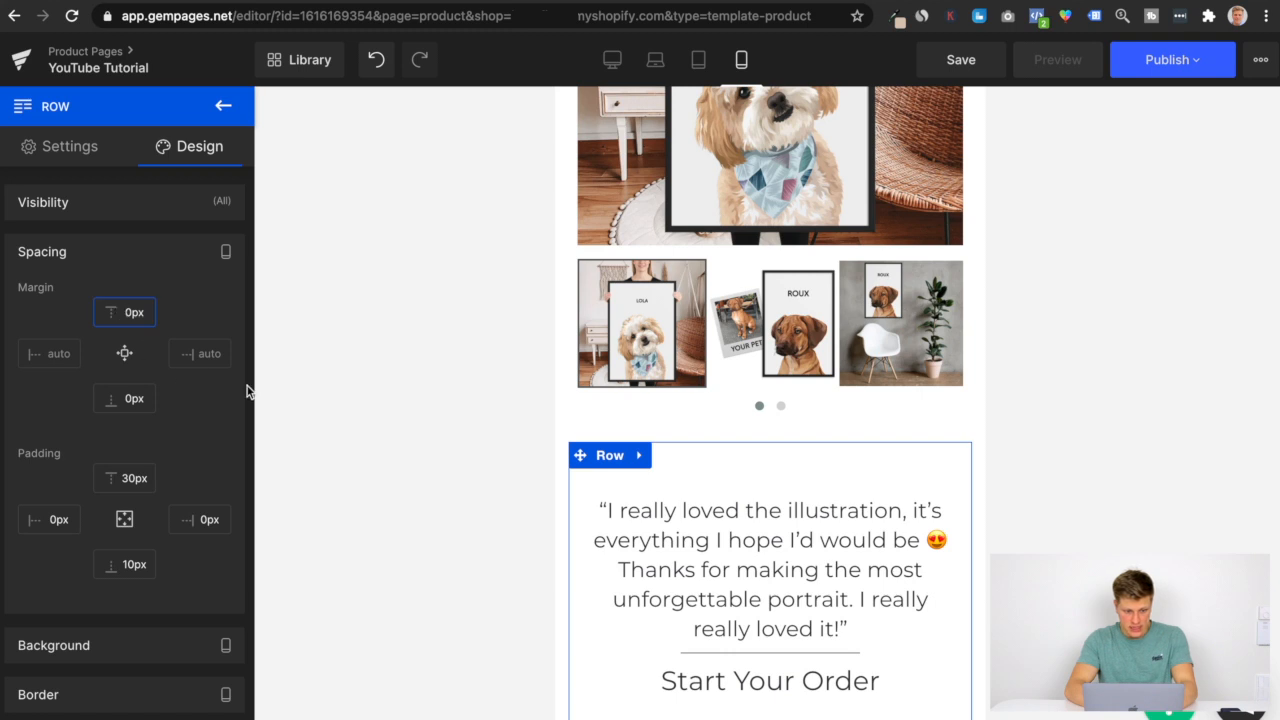
{"action": "type", "text": "-2-4"}
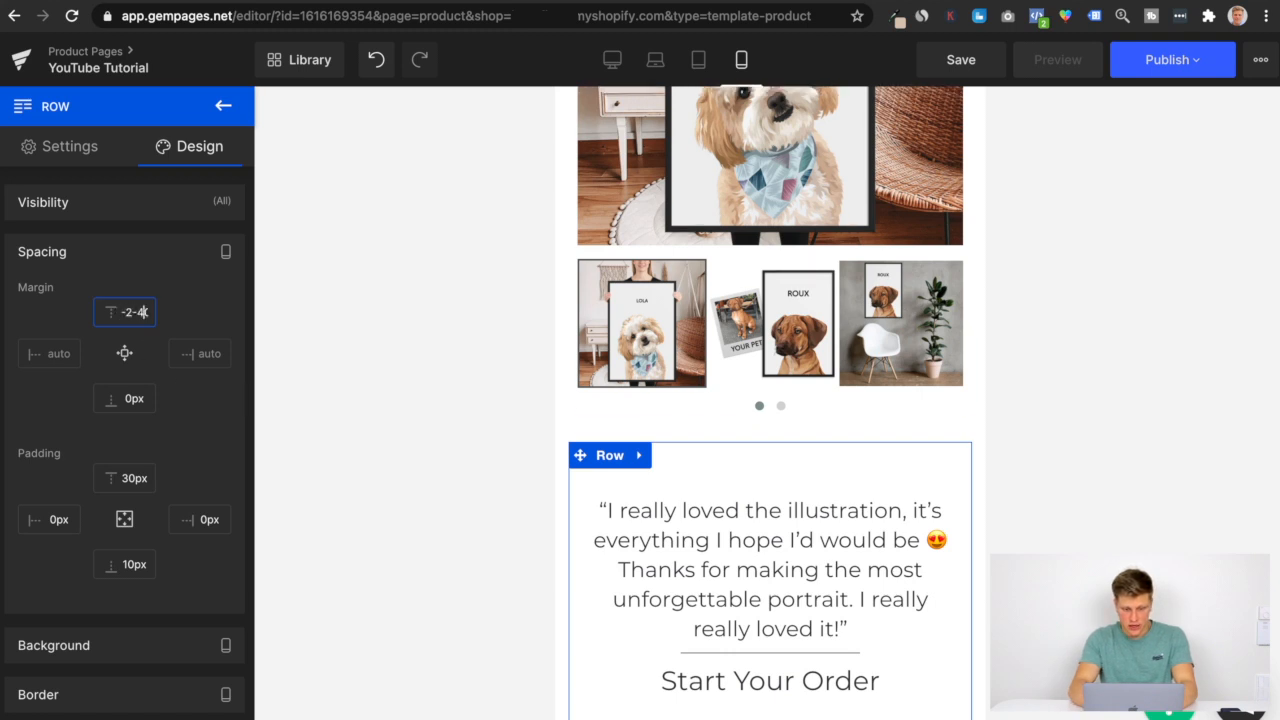
{"action": "key", "text": "BackSpace"}
{"action": "type", "text": "4"}
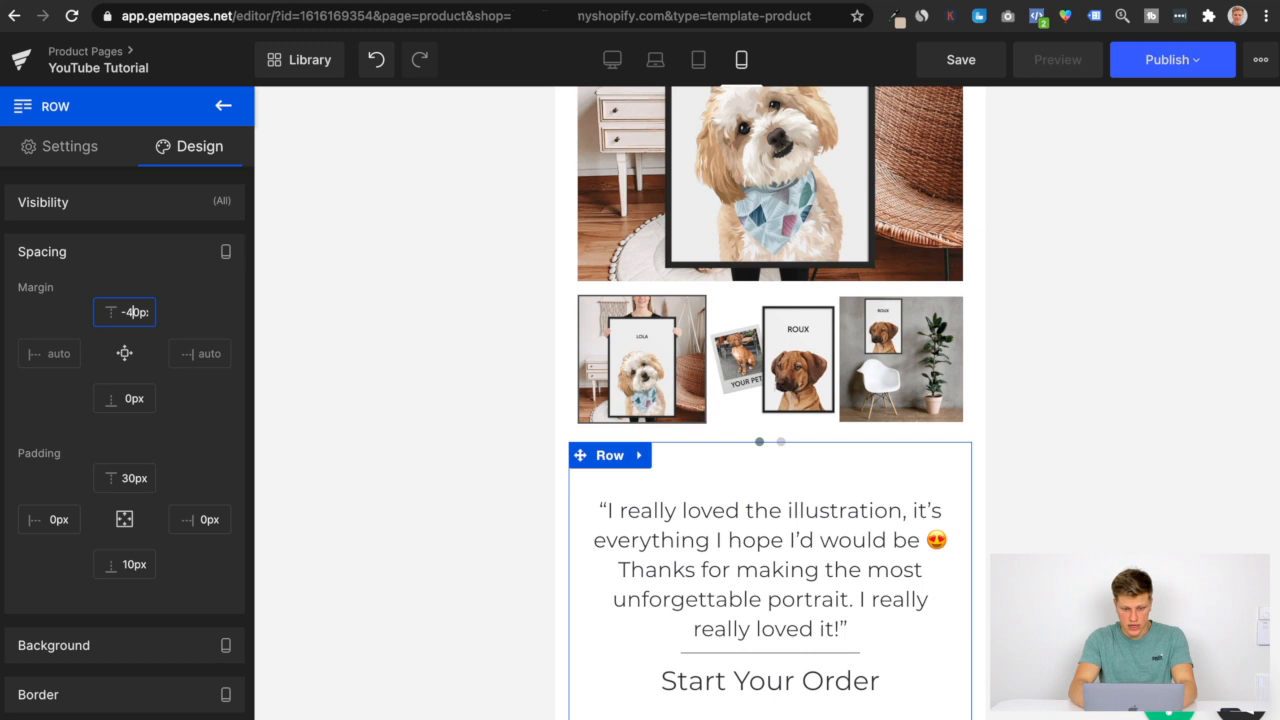
{"action": "key", "text": "BackSpace"}
{"action": "type", "text": "5"}
{"action": "key", "text": "BackSpace"}
{"action": "type", "text": "6"}
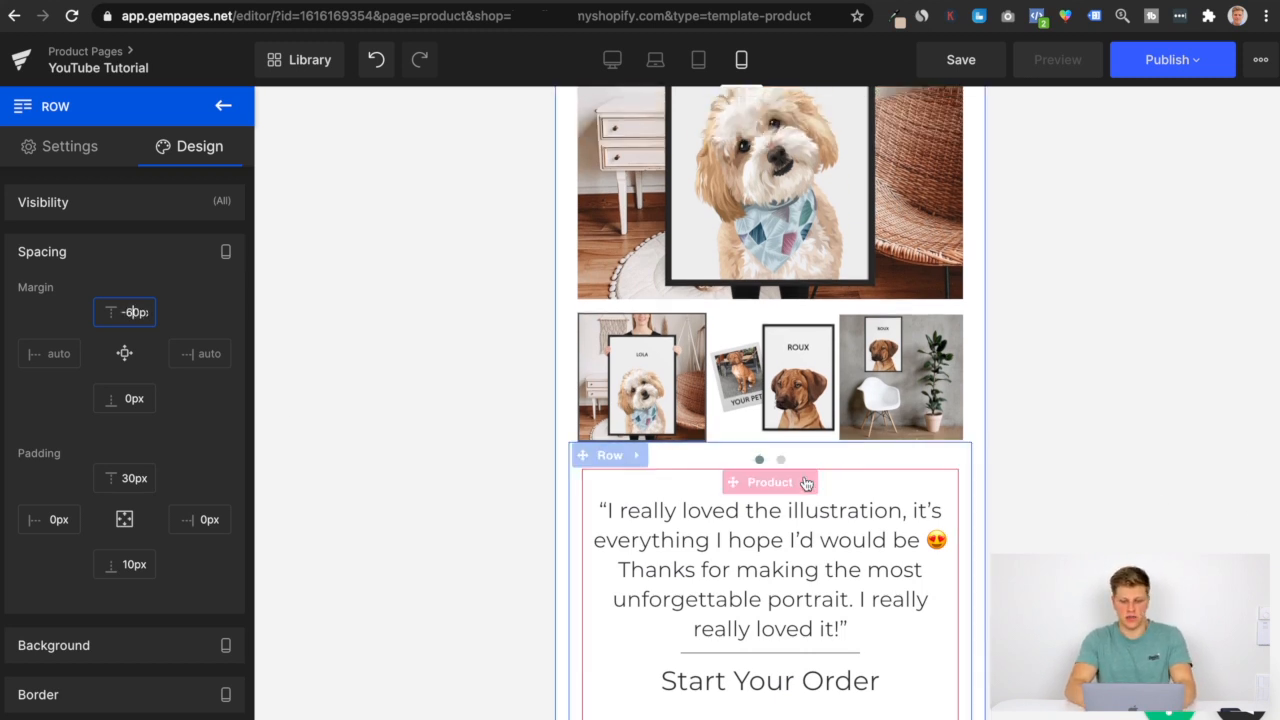
{"action": "left_click", "coordinate": [966, 62]}
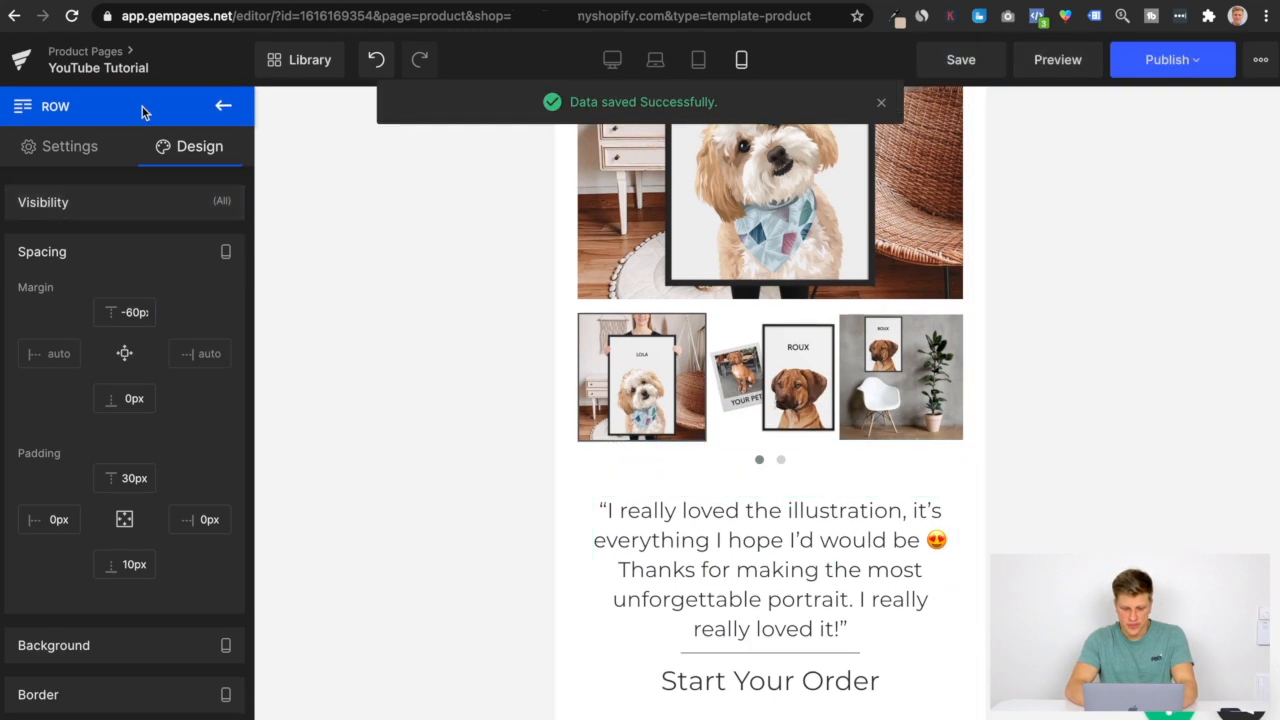
Add a product Variants element inside the Product module, below the "Start Your Order" heading.
{"action": "left_click", "coordinate": [223, 105]}
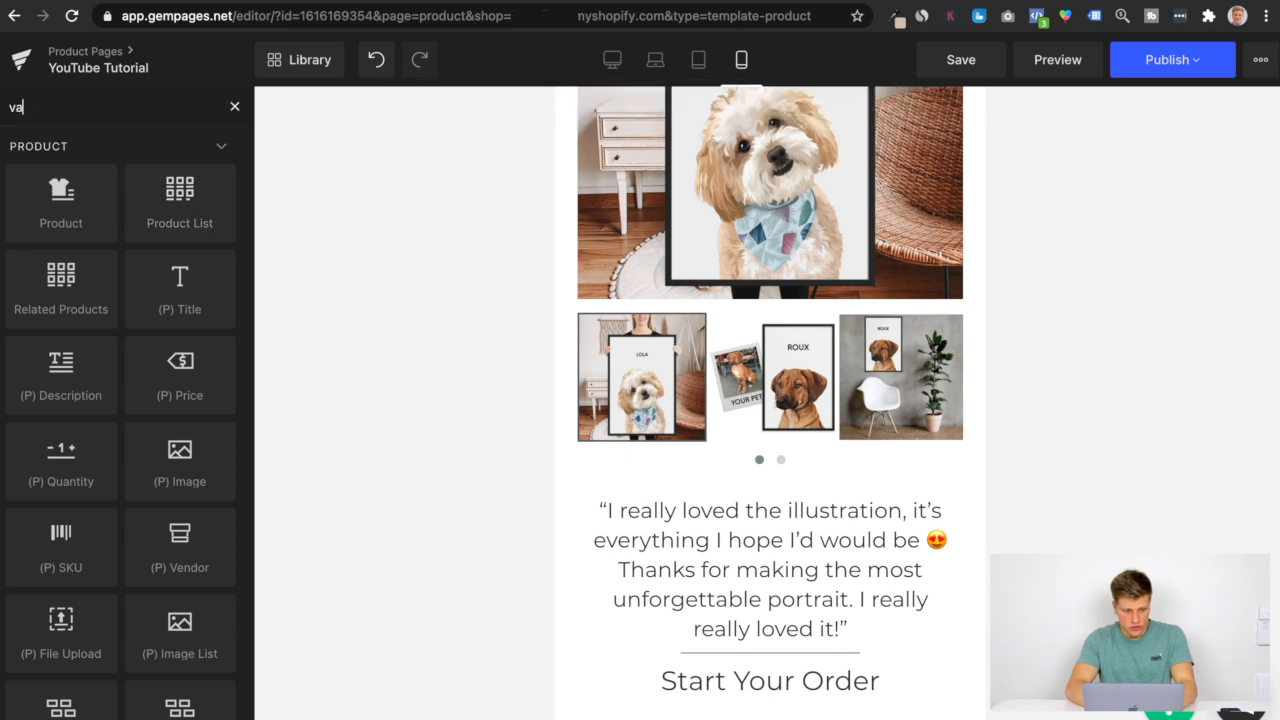
{"action": "type", "text": "ar"}
{"action": "left_click_drag", "start_coordinate": [61, 200], "coordinate": [729, 700]}
{"action": "scroll", "coordinate": [776, 610], "scroll_direction": "down", "scroll_amount": 2}
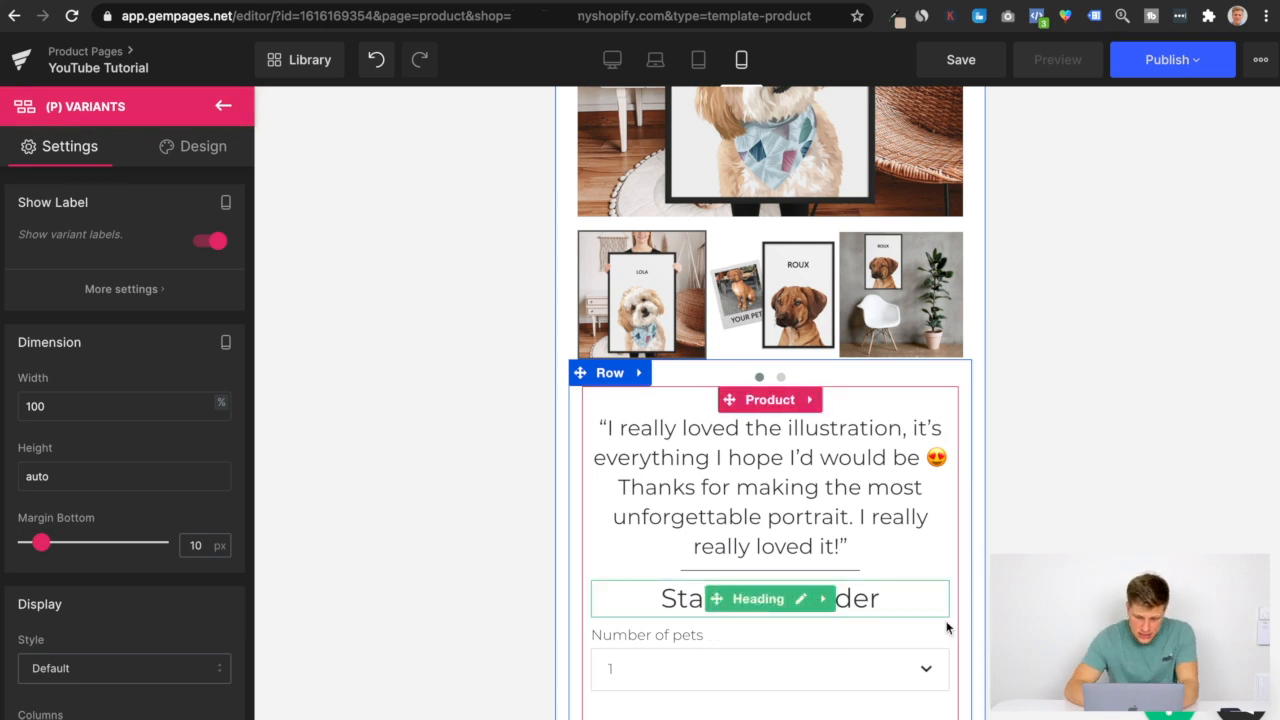
Add a product Swatches element below the Number of pets variant dropdown.
{"action": "left_click", "coordinate": [224, 107]}
{"action": "type", "text": "swa"}
{"action": "left_click_drag", "start_coordinate": [62, 195], "coordinate": [771, 649]}
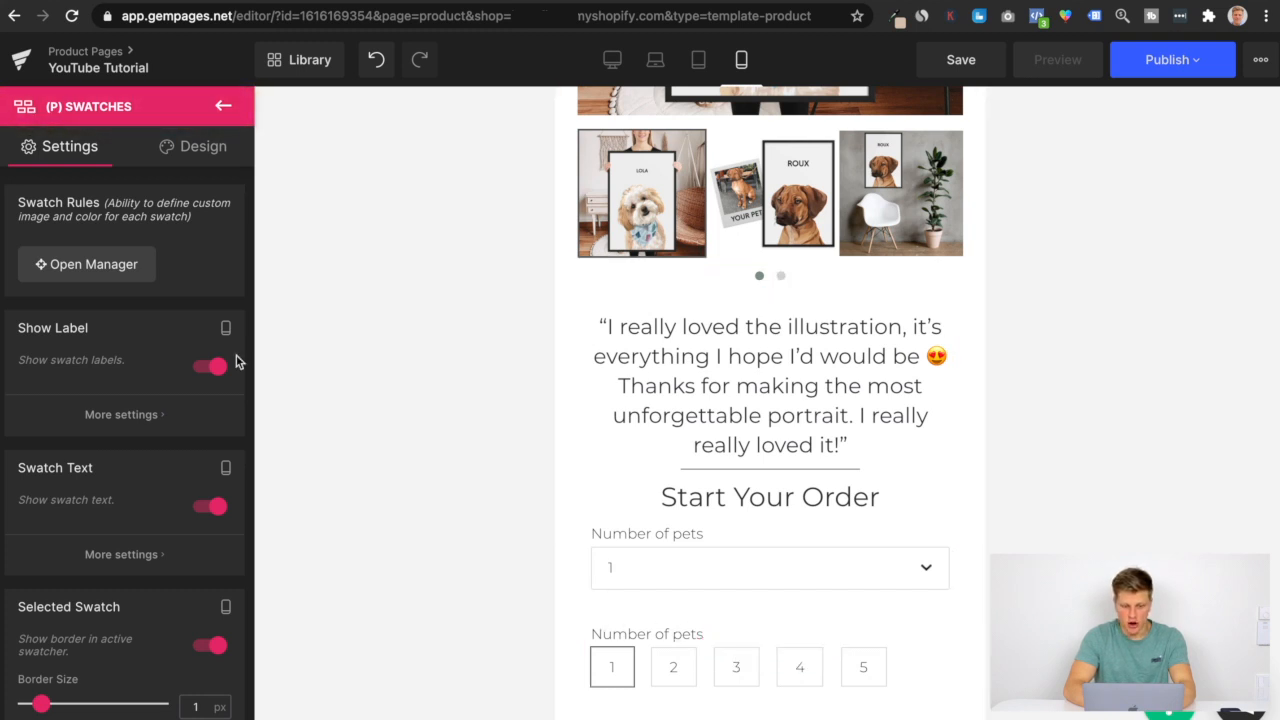
{"action": "scroll", "coordinate": [118, 477], "scroll_direction": "down", "scroll_amount": 1}
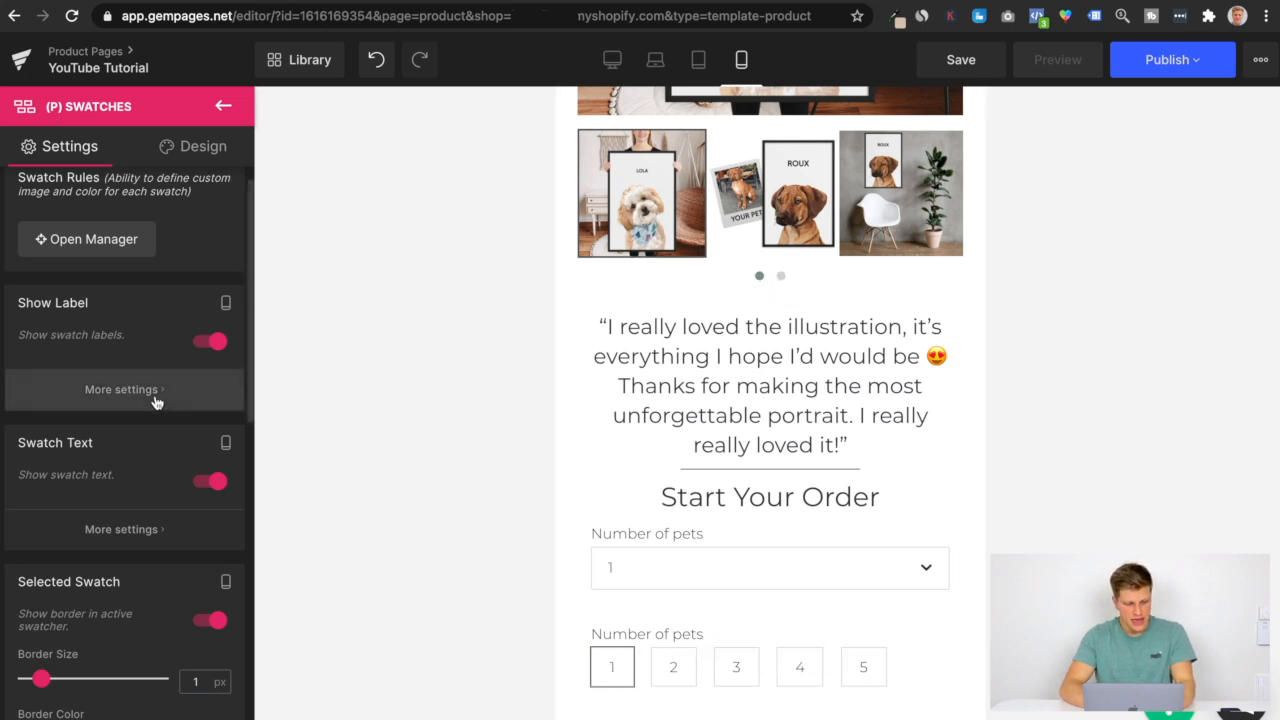
{"action": "scroll", "coordinate": [157, 460], "scroll_direction": "down", "scroll_amount": 1}
{"action": "left_click", "coordinate": [157, 354]}
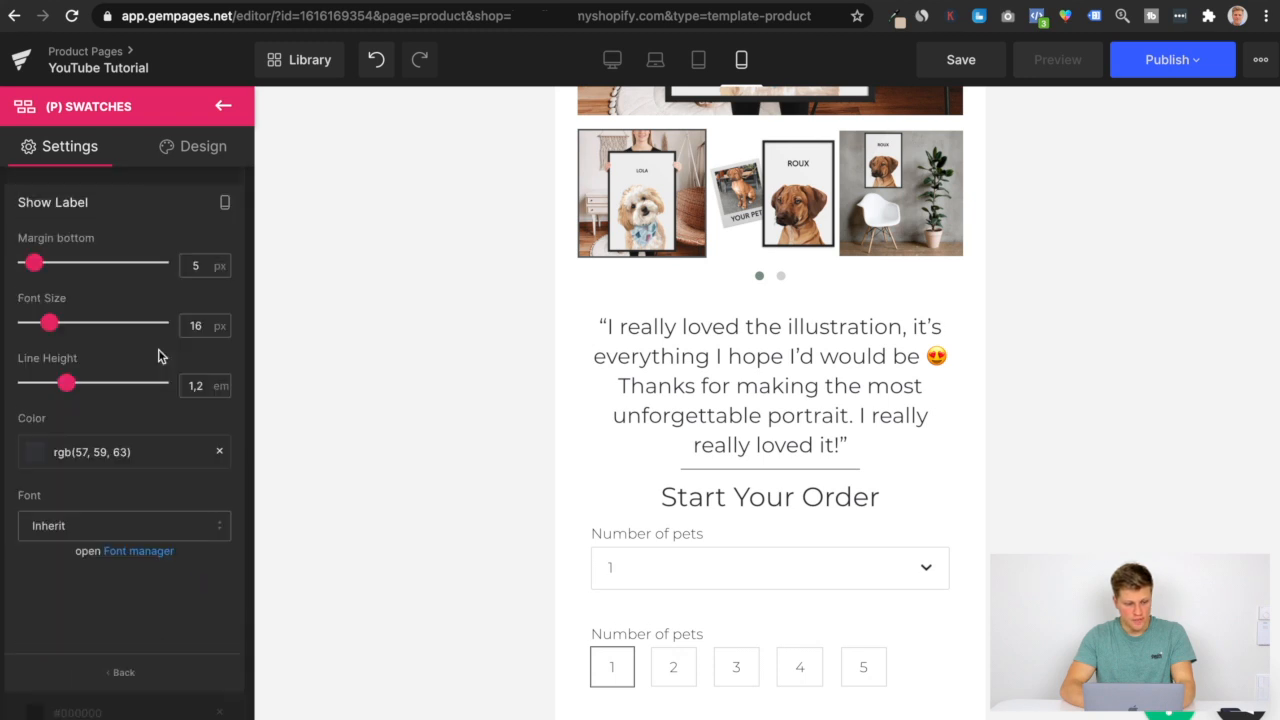
{"action": "left_click", "coordinate": [221, 119]}
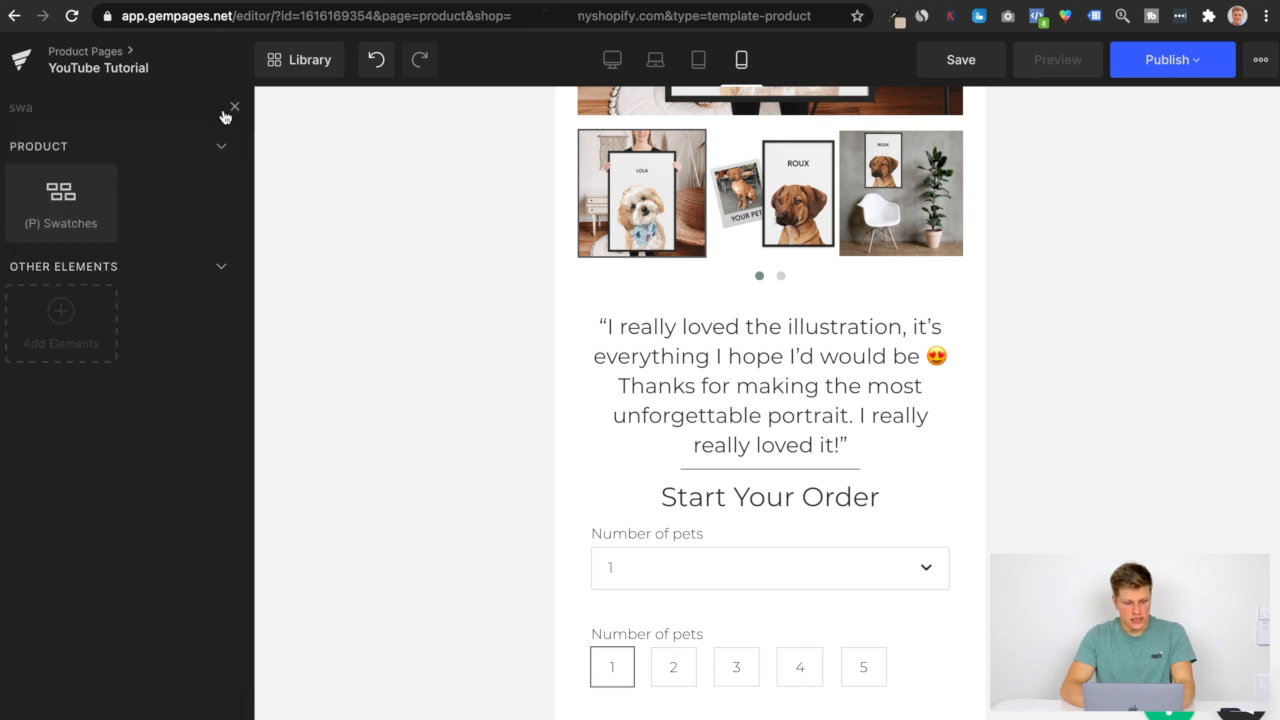
{"action": "left_click", "coordinate": [232, 108]}
In the swatches background manager, enable the background for Number of pets and set its source to Manual.
{"action": "left_click", "coordinate": [766, 674]}
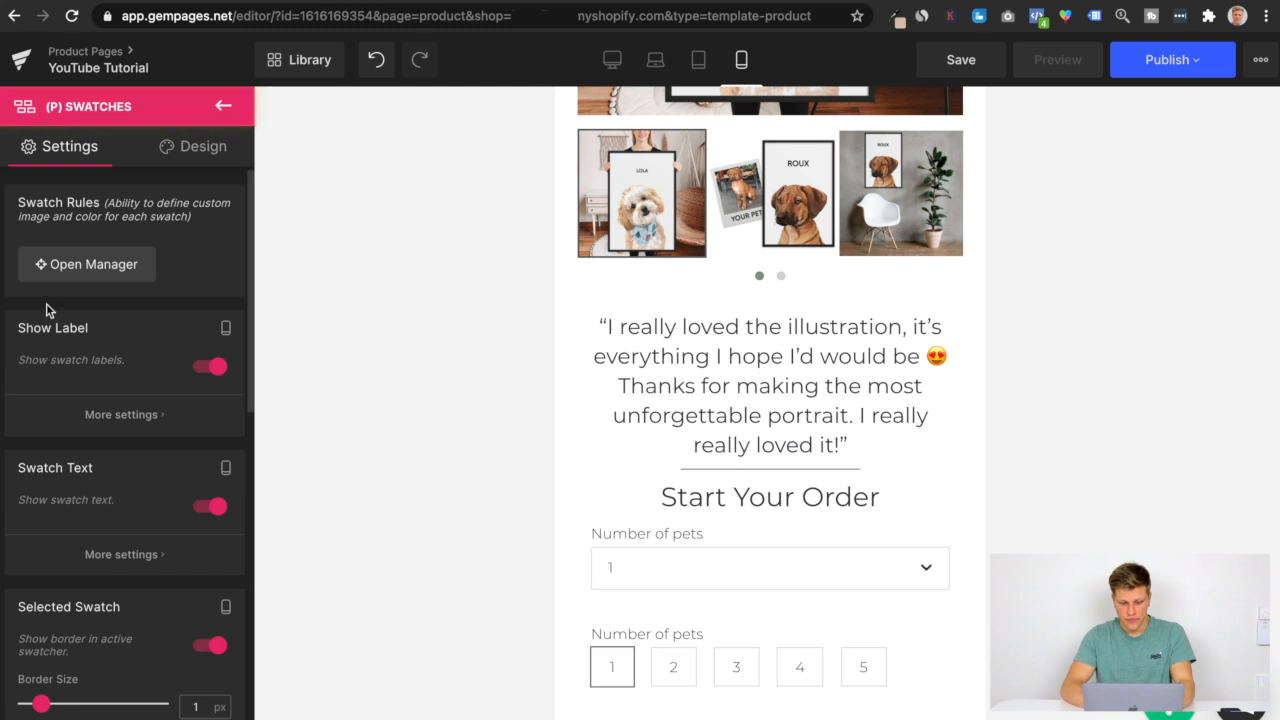
{"action": "left_click", "coordinate": [92, 276]}
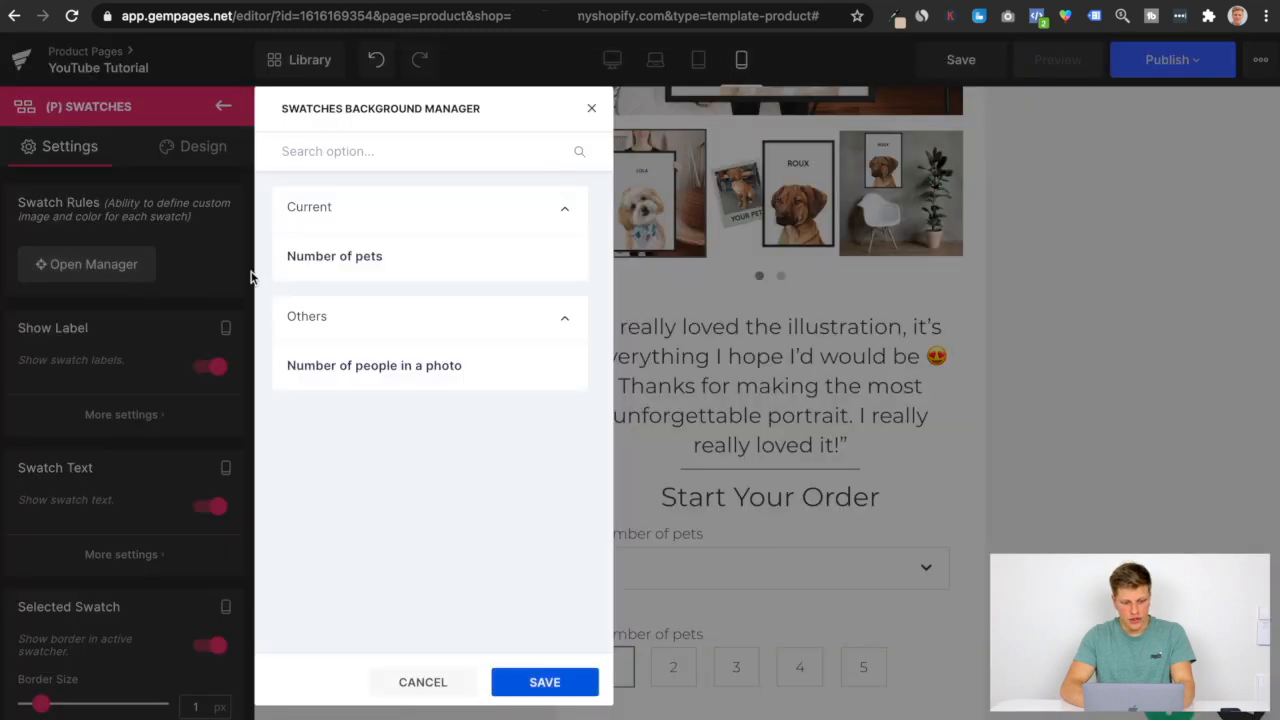
{"action": "left_click", "coordinate": [341, 266]}
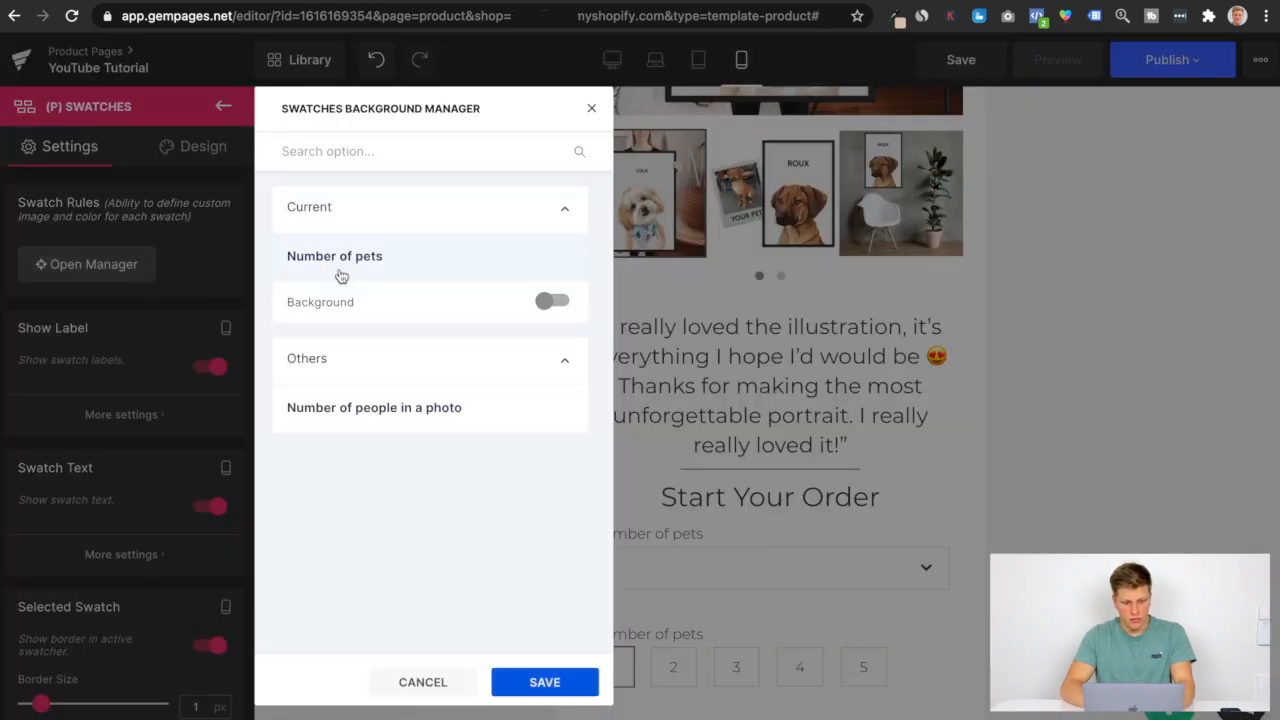
{"action": "left_click", "coordinate": [556, 302]}
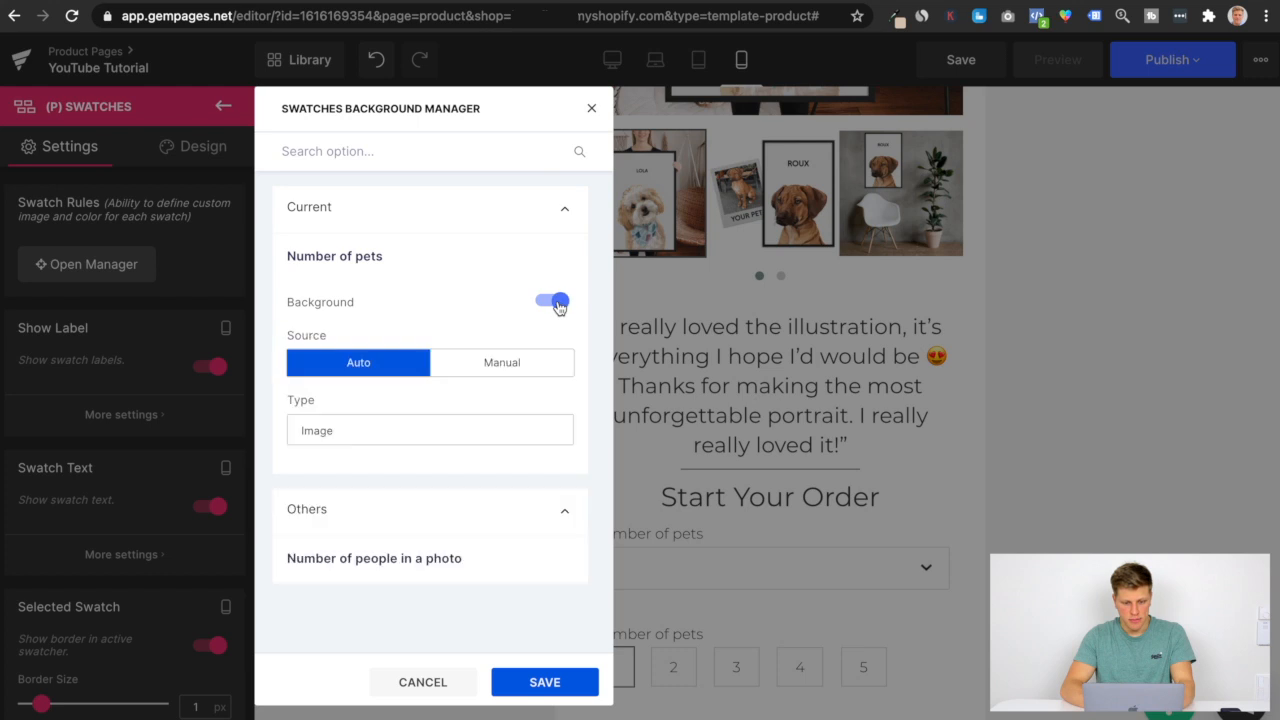
{"action": "left_click", "coordinate": [521, 371]}
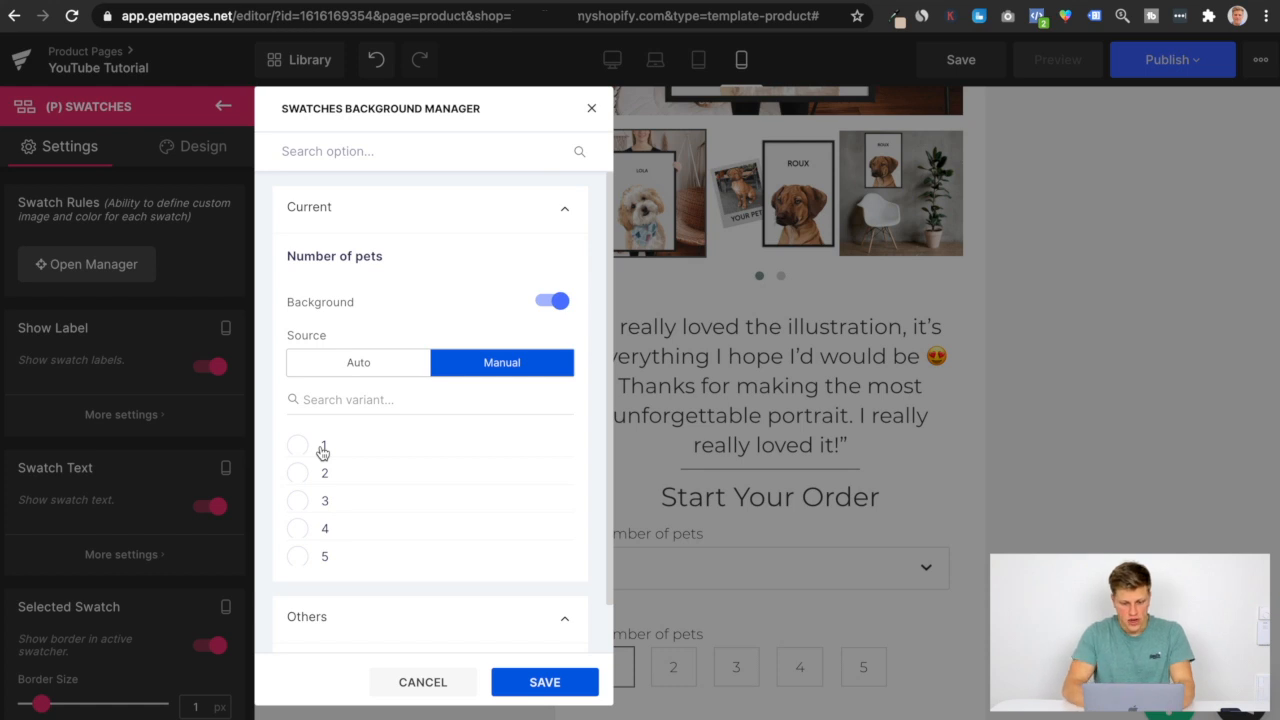
Discard the open swatches background settings and enable the Next/Prev buttons for the product Image List.
{"action": "left_click", "coordinate": [423, 682]}
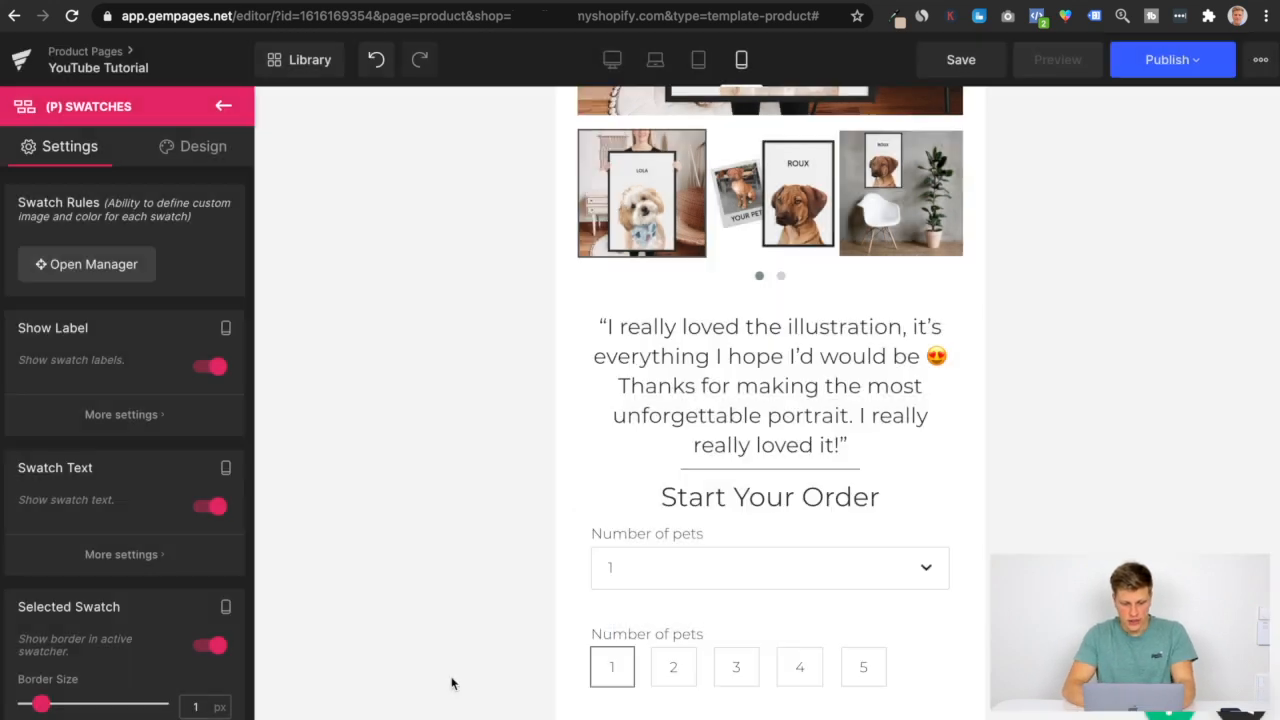
{"action": "scroll", "coordinate": [965, 457], "scroll_direction": "up", "scroll_amount": 5}
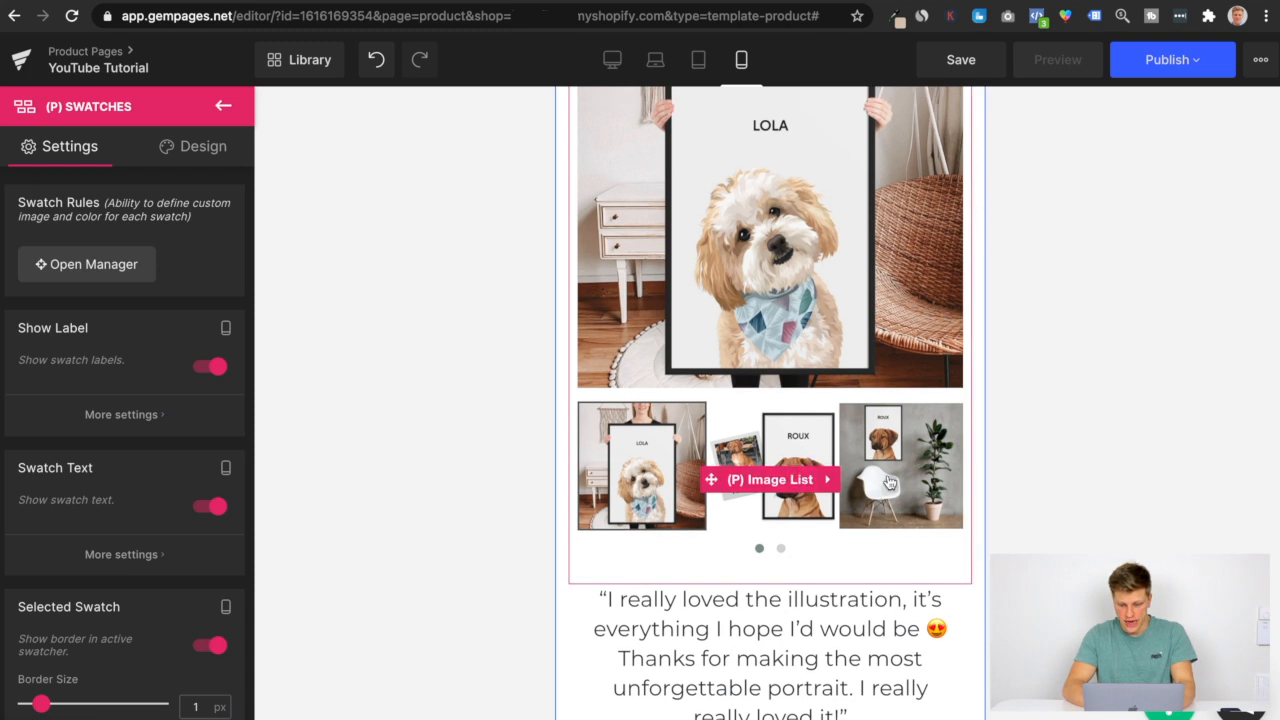
{"action": "scroll", "coordinate": [166, 437], "scroll_direction": "down", "scroll_amount": 5}
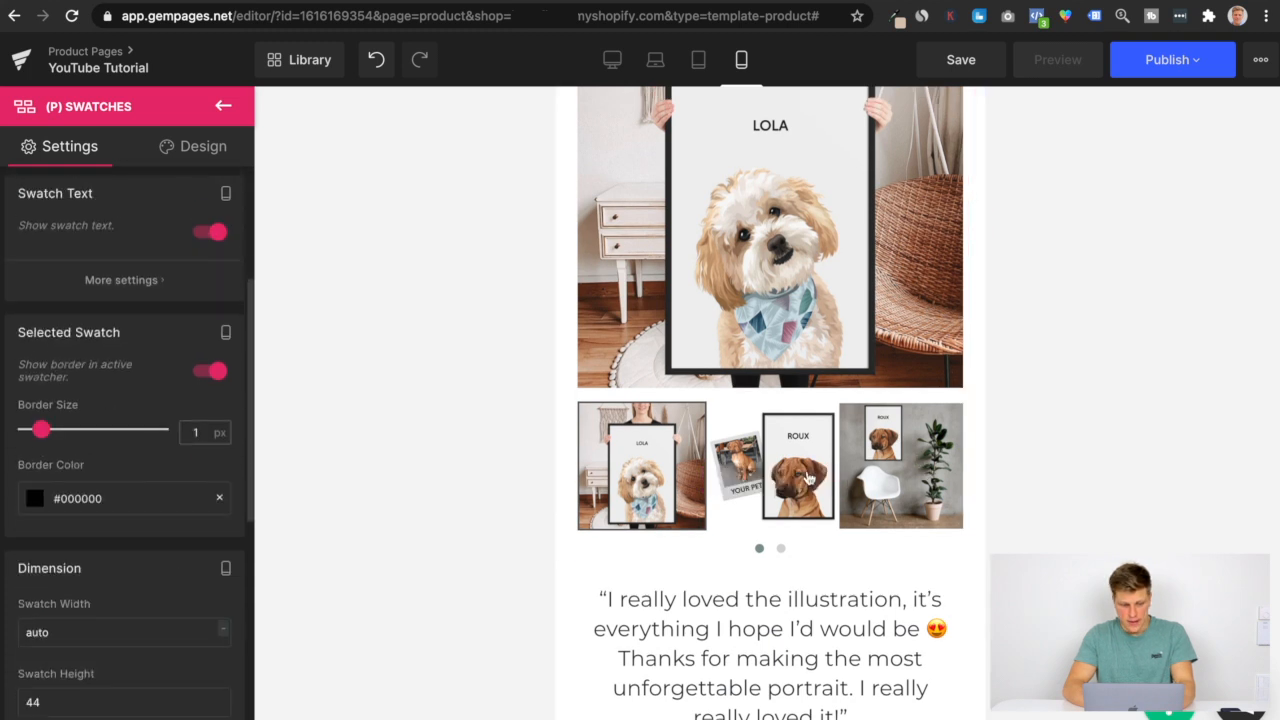
{"action": "left_click", "coordinate": [785, 481]}
{"action": "scroll", "coordinate": [155, 514], "scroll_direction": "down", "scroll_amount": 8}
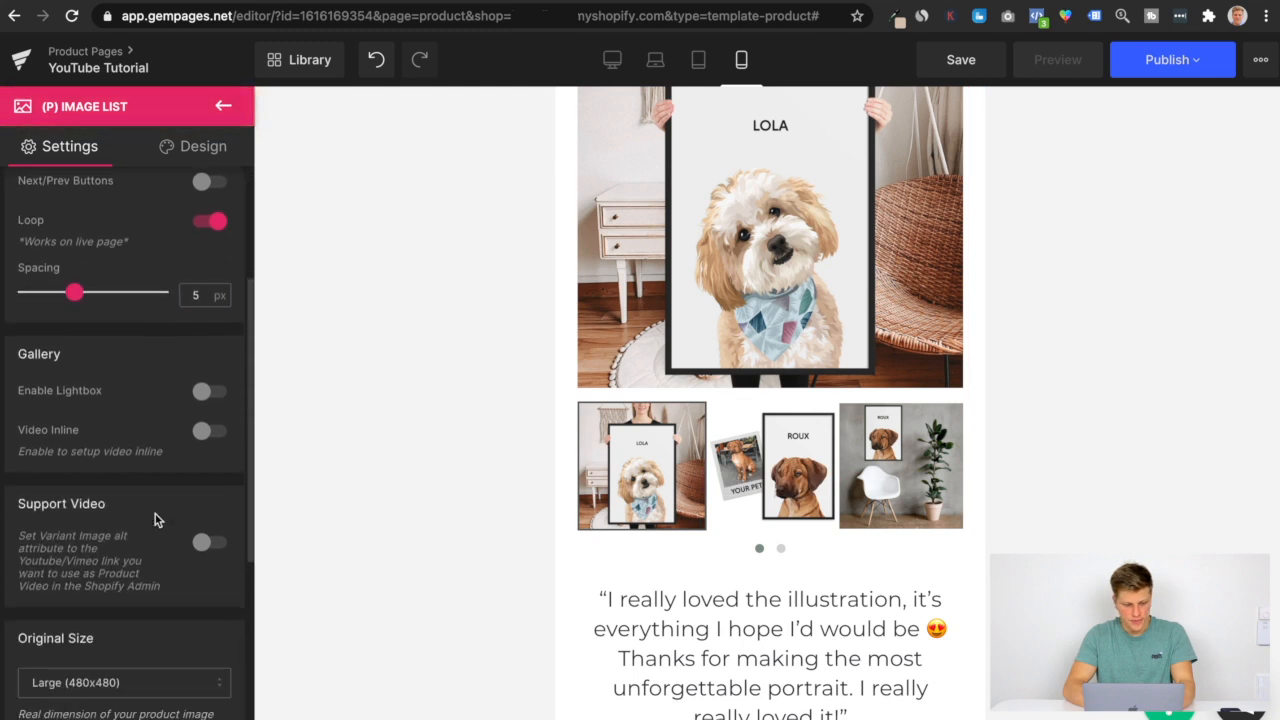
{"action": "scroll", "coordinate": [155, 514], "scroll_direction": "down", "scroll_amount": 2}
{"action": "scroll", "coordinate": [155, 514], "scroll_direction": "up", "scroll_amount": 5}
{"action": "scroll", "coordinate": [156, 516], "scroll_direction": "up", "scroll_amount": 3}
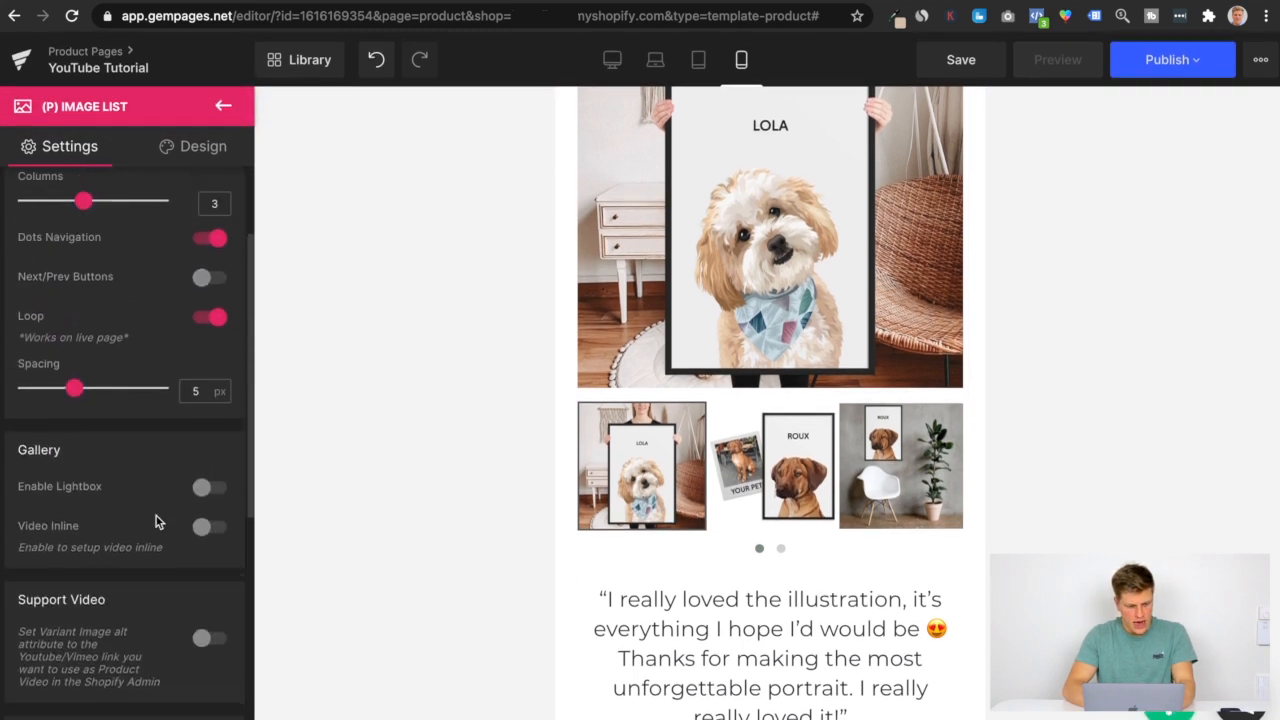
{"action": "left_click", "coordinate": [213, 365]}
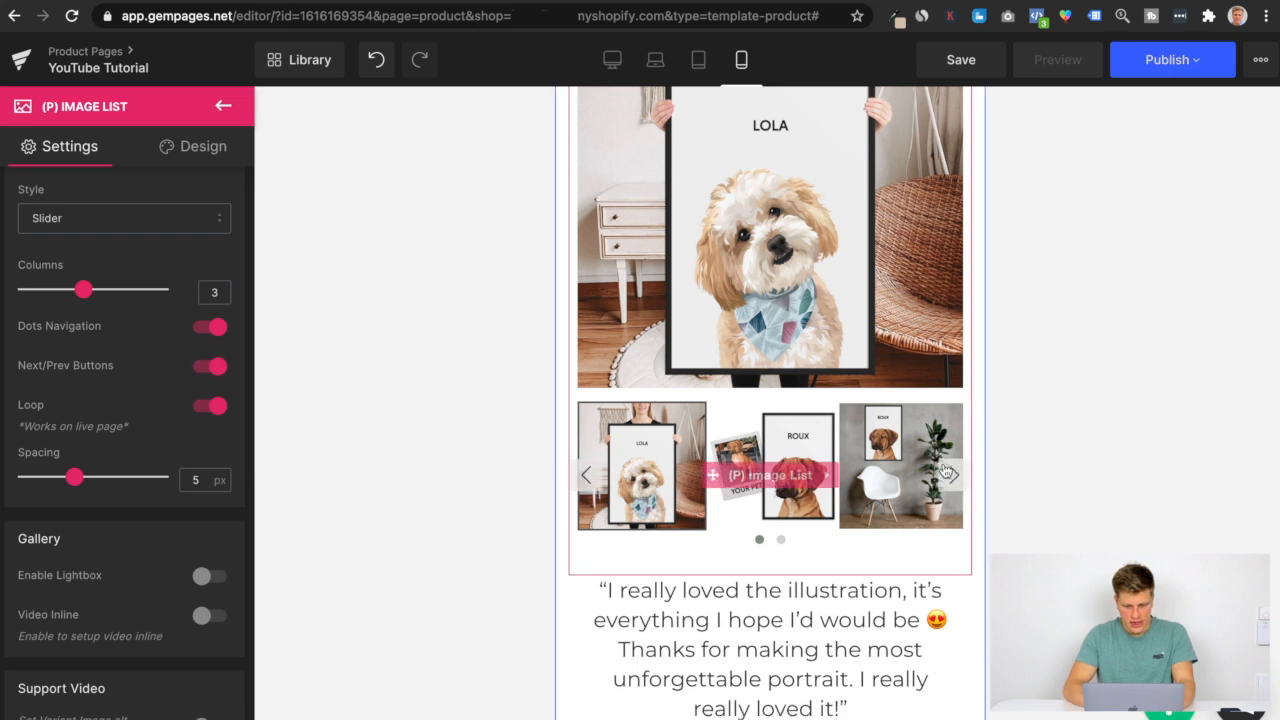
Advance the Image List slider and display the product image showing the Eggshell, Blush, Charcoal, Slate and Midnight portraits.
{"action": "left_click", "coordinate": [947, 475]}
{"action": "left_click", "coordinate": [947, 475]}
{"action": "left_click", "coordinate": [780, 450]}
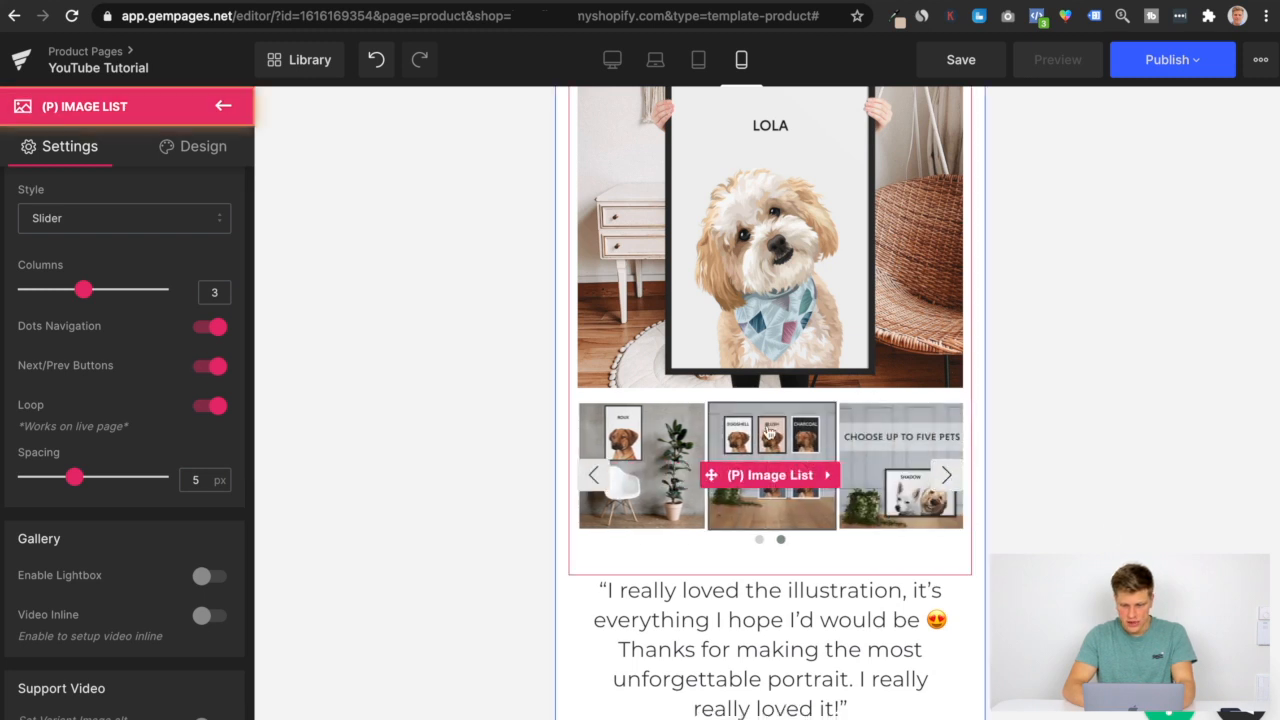
{"action": "scroll", "coordinate": [853, 402], "scroll_direction": "up", "scroll_amount": 2}
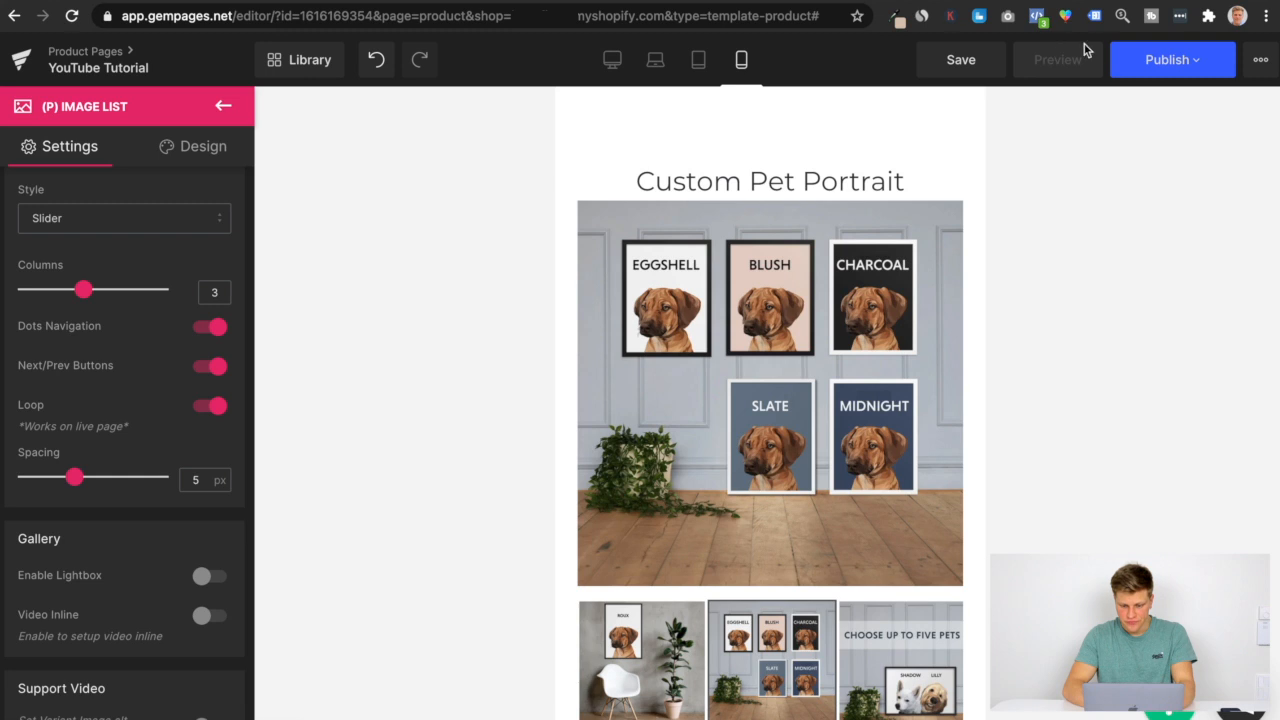
Try to pick a portrait background color from the main product image with the Eye Dropper.
{"action": "left_click", "coordinate": [896, 20]}
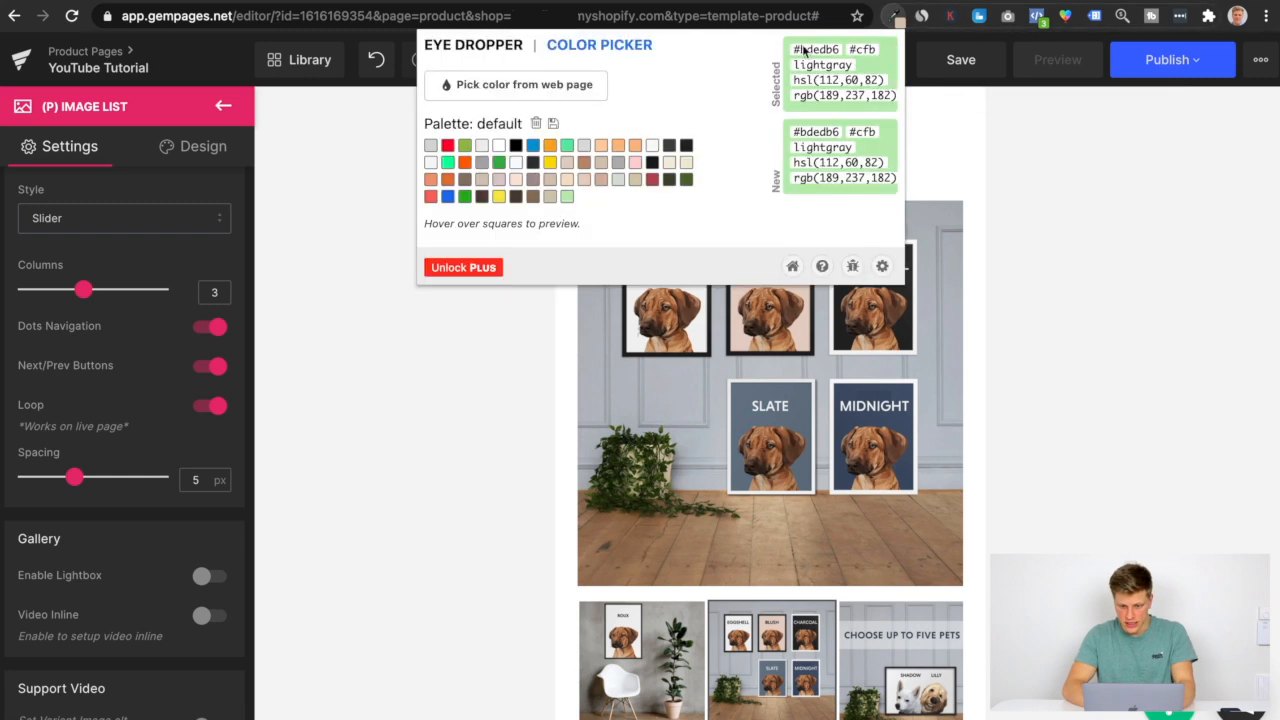
{"action": "left_click", "coordinate": [506, 84]}
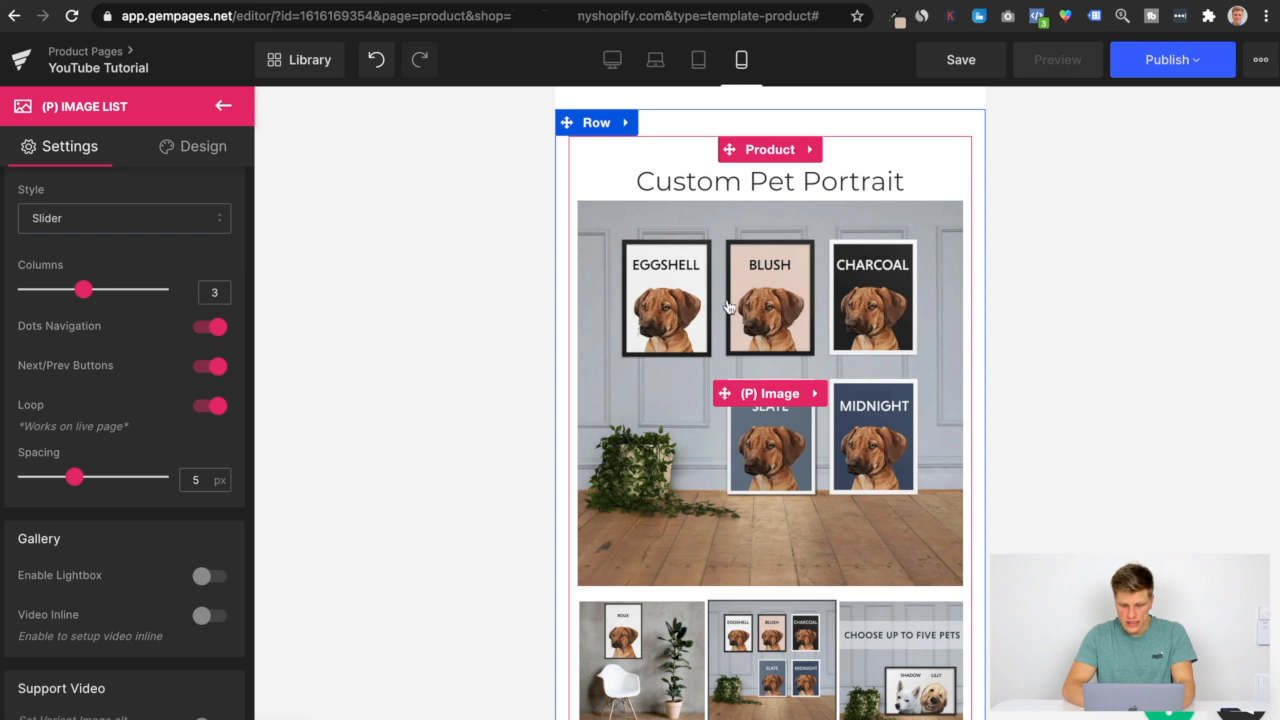
{"action": "left_click", "coordinate": [898, 20]}
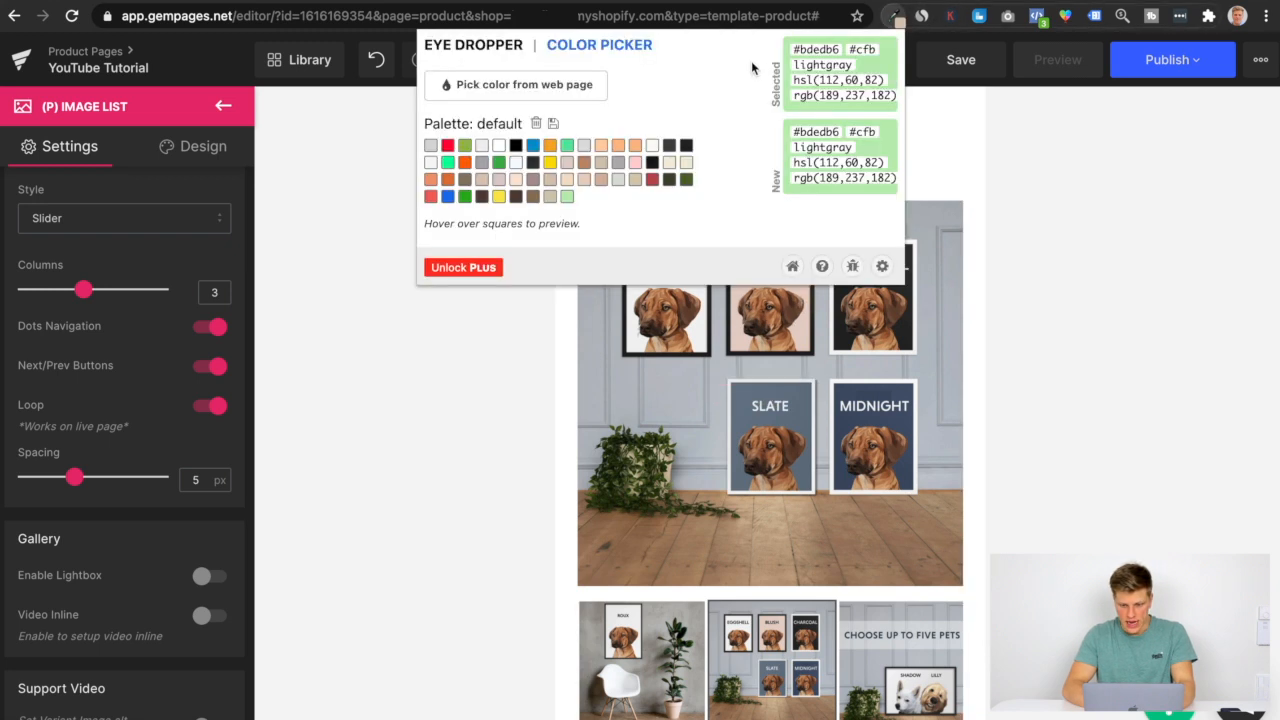
{"action": "left_click", "coordinate": [506, 84]}
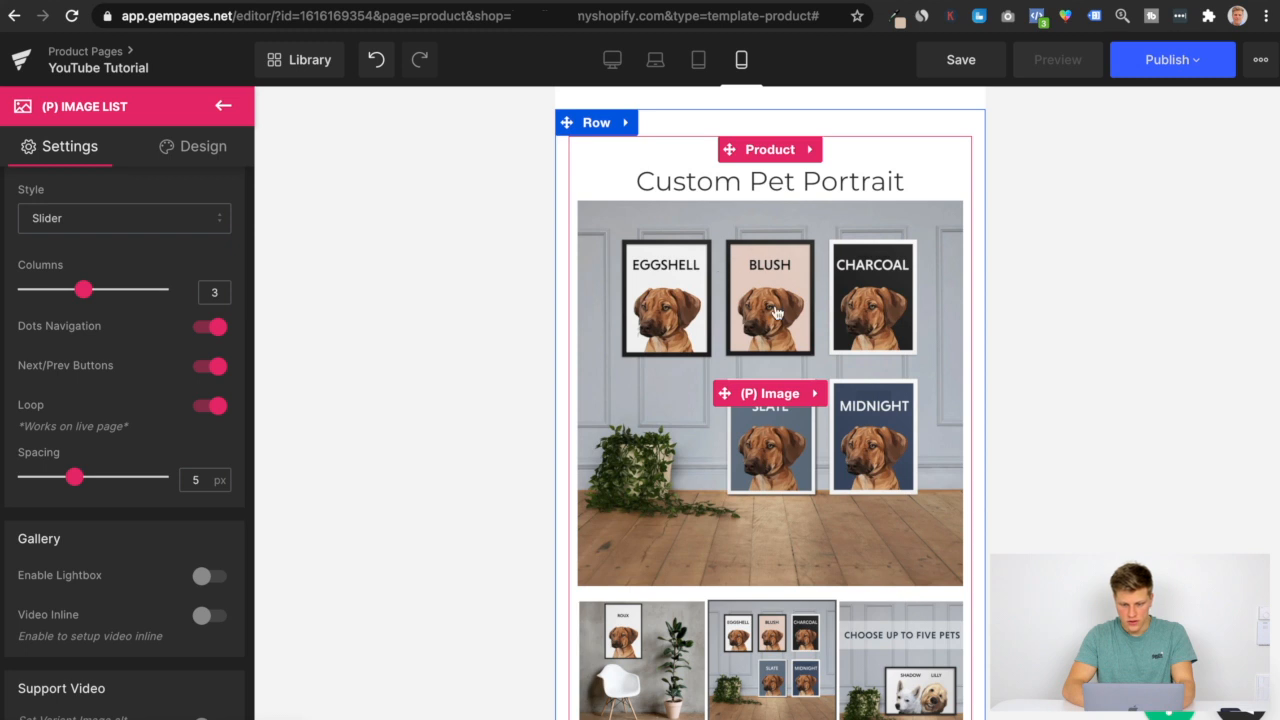
Reopen the background manager for the Swatches element and enable the Number of pets background with the Manual source.
{"action": "scroll", "coordinate": [776, 313], "scroll_direction": "down", "scroll_amount": 5}
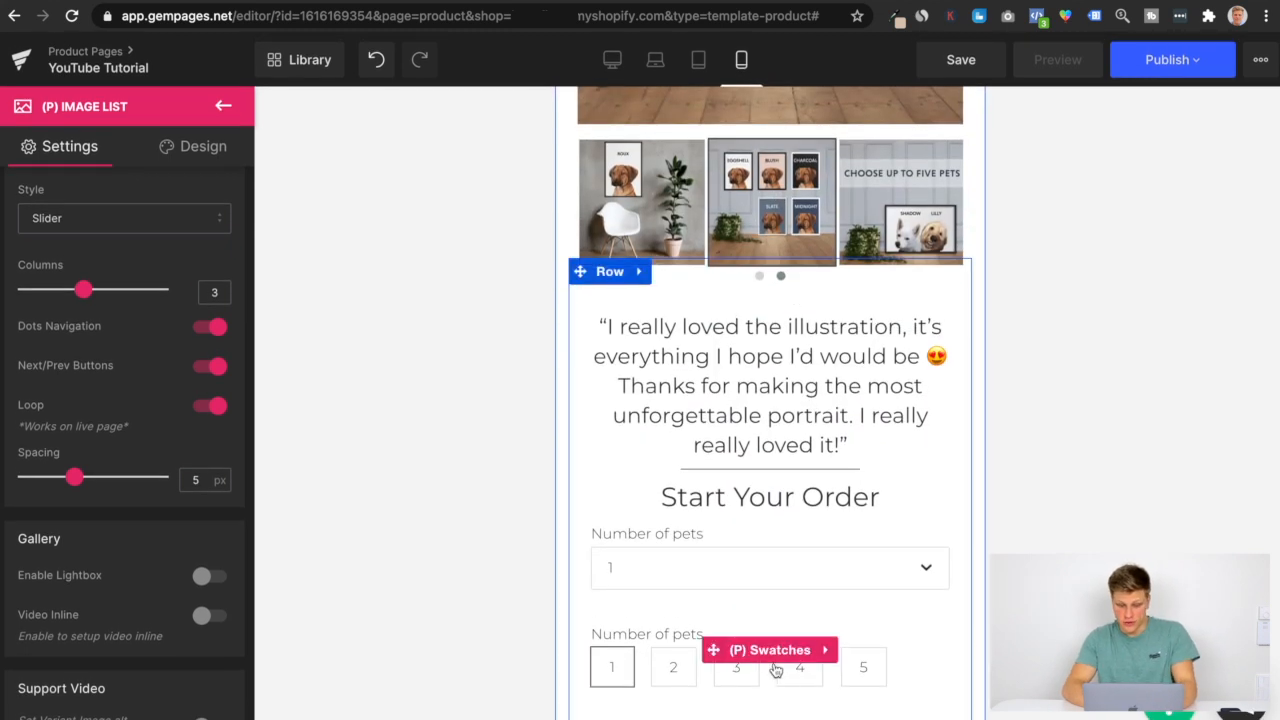
{"action": "left_click", "coordinate": [776, 668]}
{"action": "left_click", "coordinate": [122, 280]}
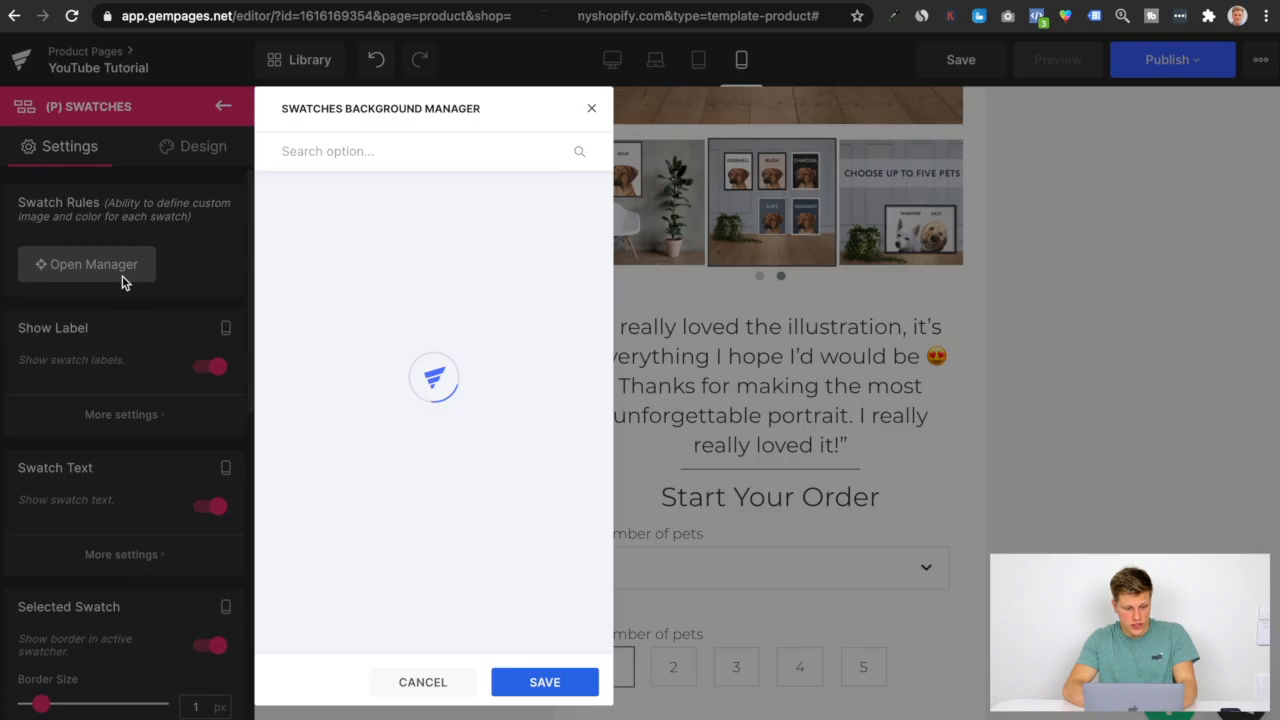
{"action": "left_click", "coordinate": [366, 257]}
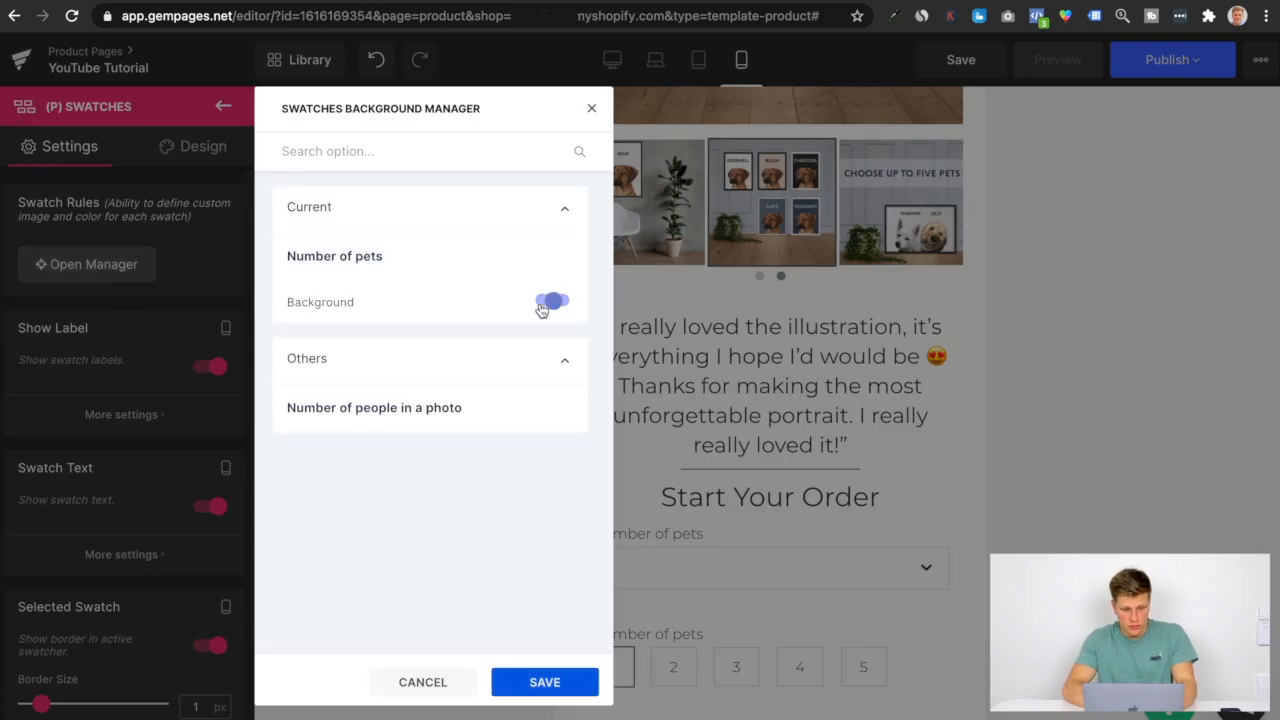
{"action": "left_click", "coordinate": [545, 360]}
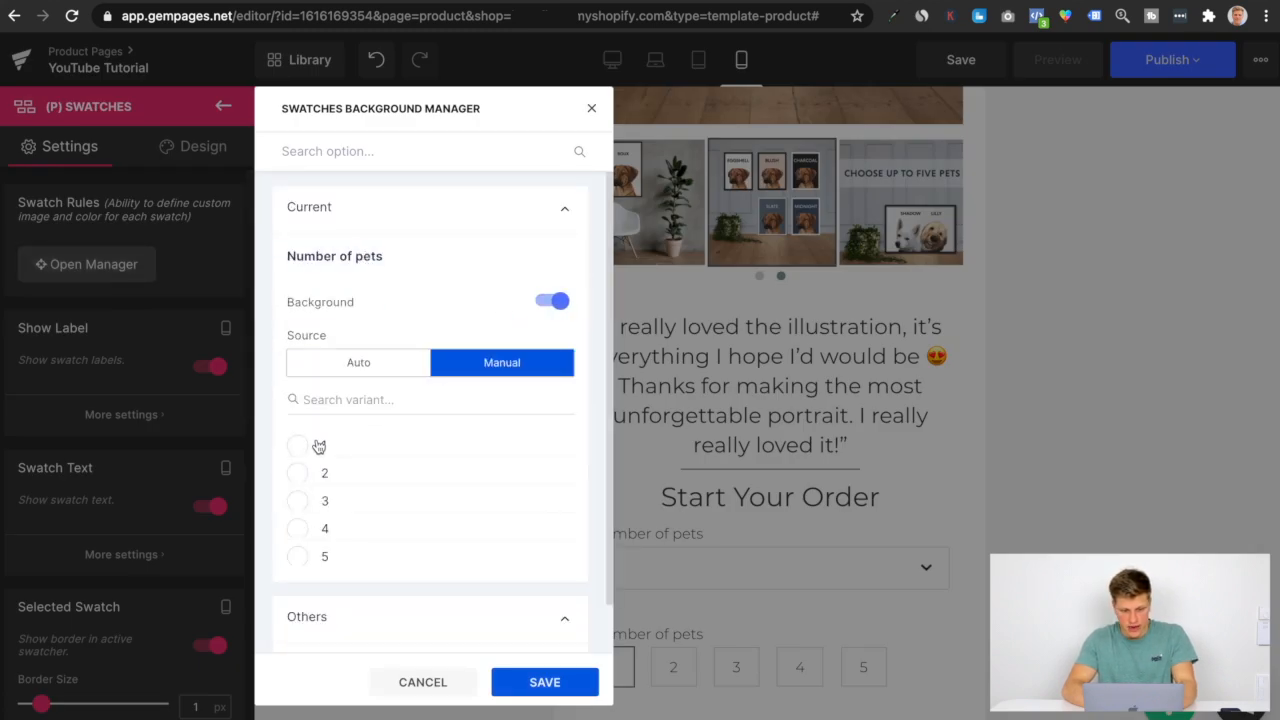
Set the swatch background color of variant 1 to light gray #efefef.
{"action": "left_click", "coordinate": [318, 447]}
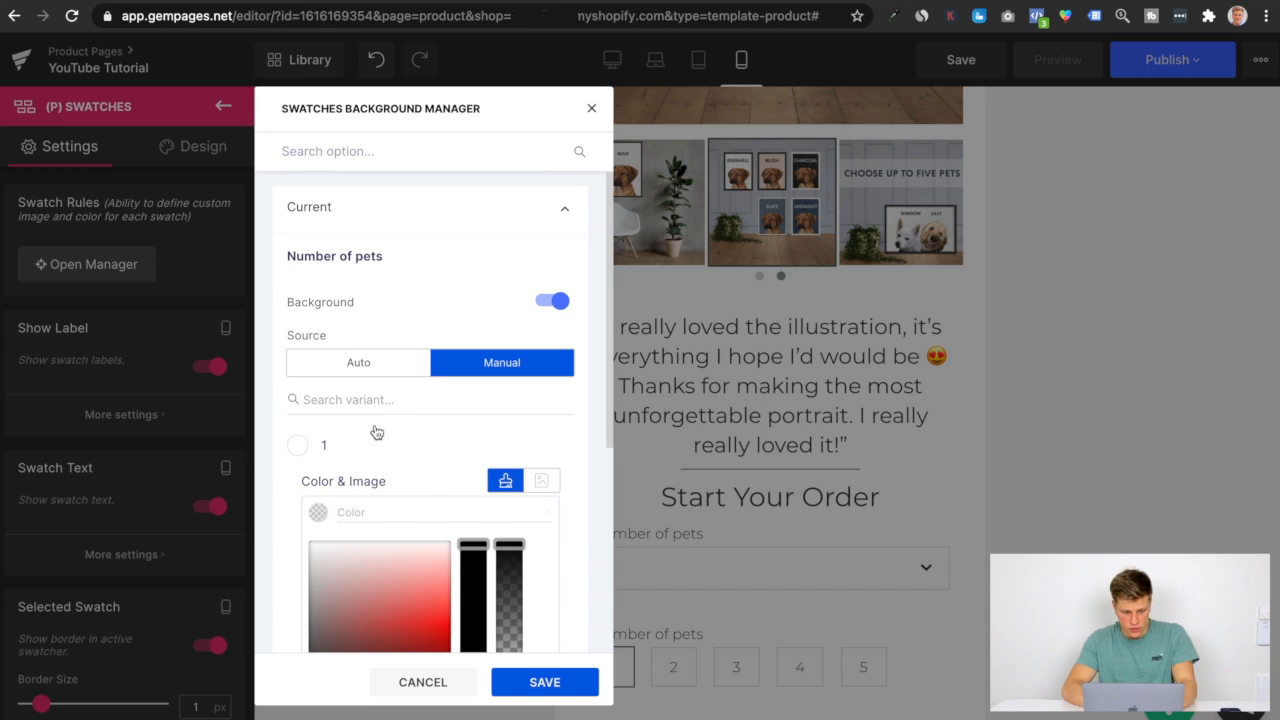
{"action": "scroll", "coordinate": [376, 432], "scroll_direction": "down", "scroll_amount": 5}
{"action": "left_click_drag", "start_coordinate": [325, 318], "coordinate": [267, 302]}
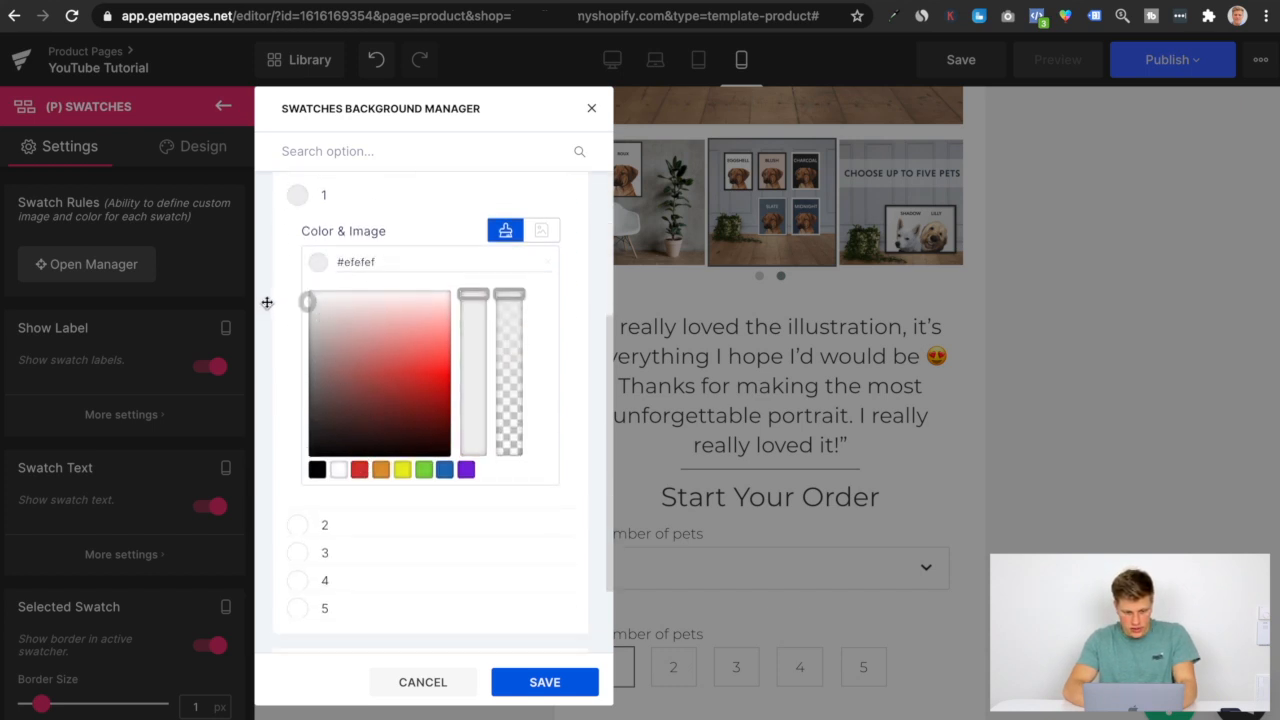
{"action": "left_click", "coordinate": [460, 190]}
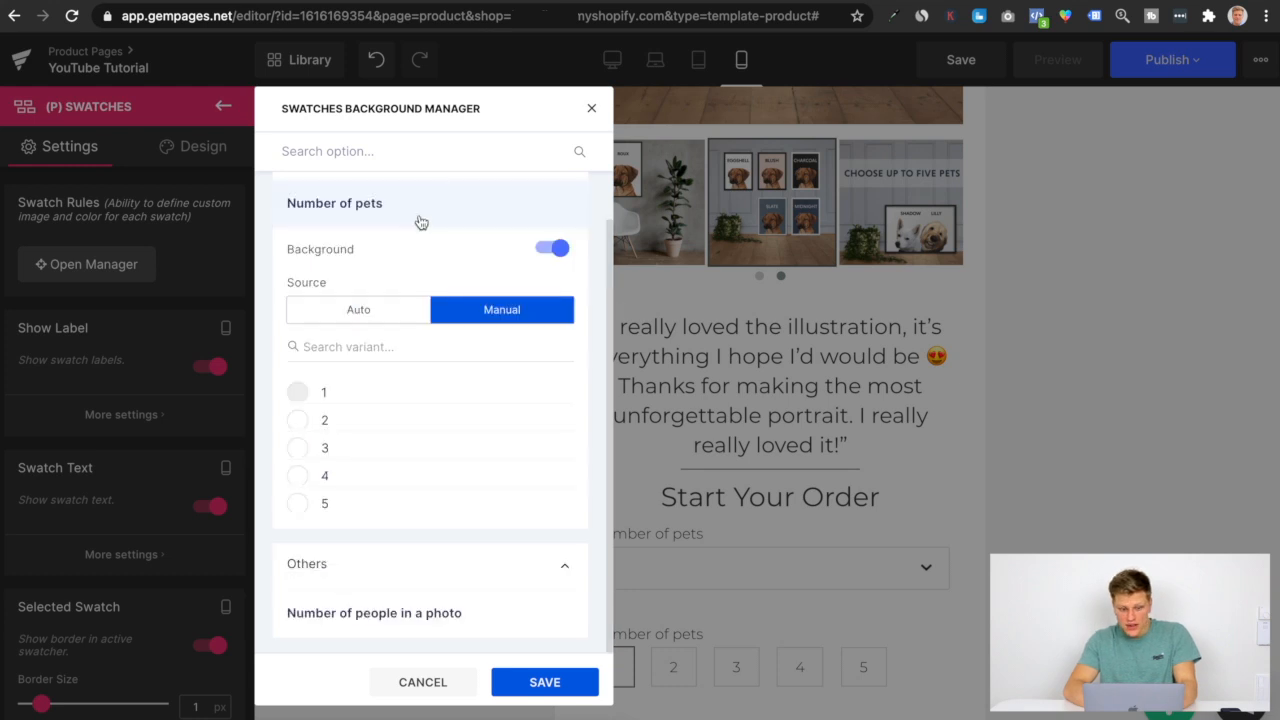
Set the swatch background color of variant 2 to tan #dbbf98.
{"action": "left_click", "coordinate": [321, 431]}
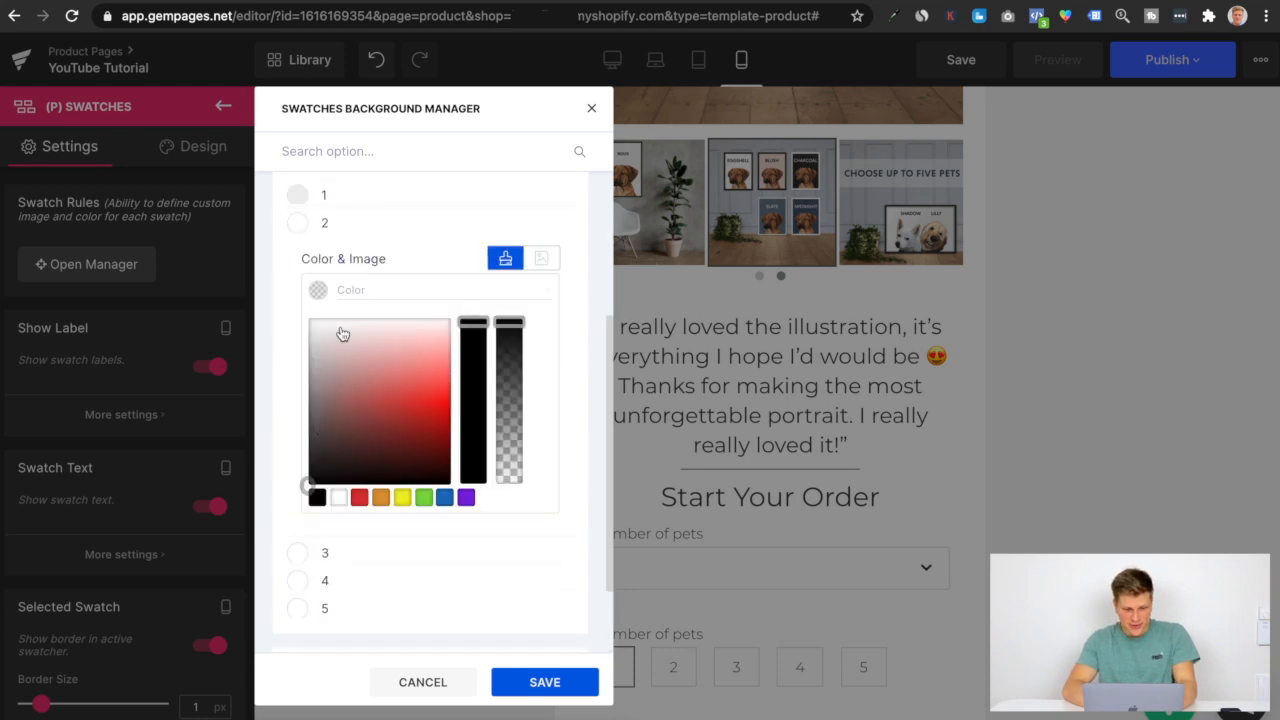
{"action": "left_click", "coordinate": [381, 497]}
{"action": "left_click_drag", "start_coordinate": [406, 394], "coordinate": [395, 359]}
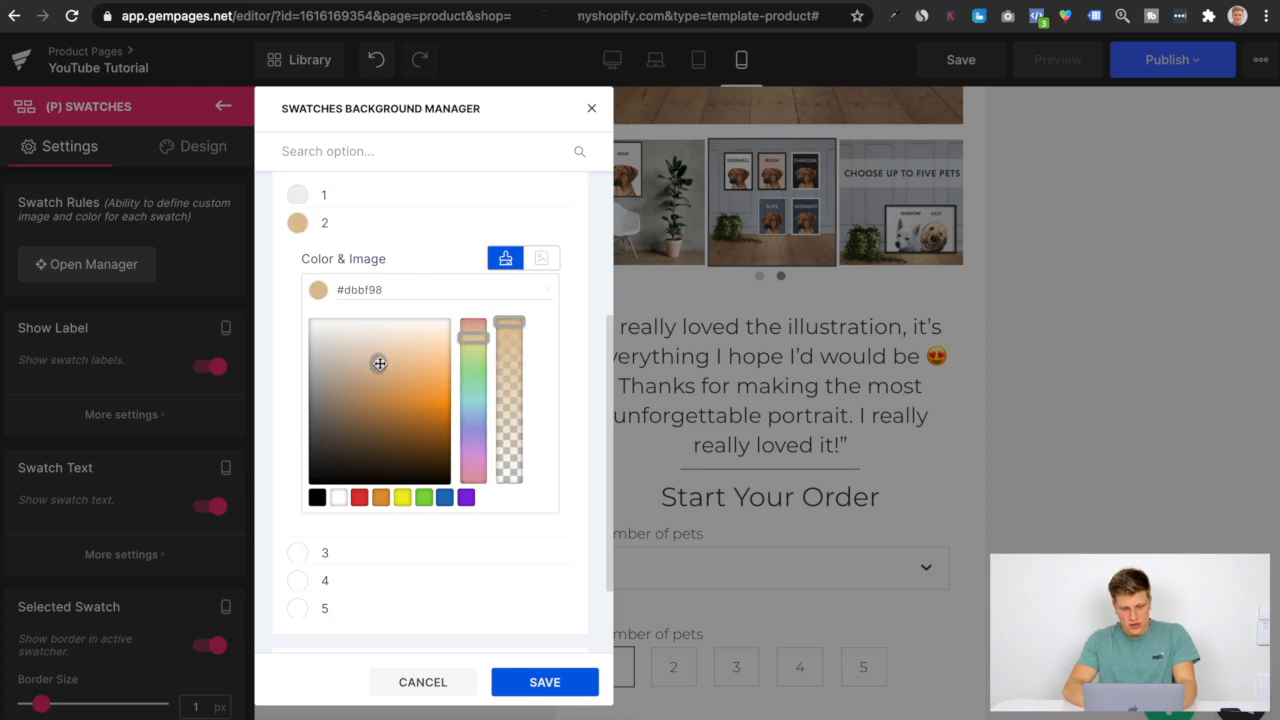
{"action": "left_click", "coordinate": [375, 226]}
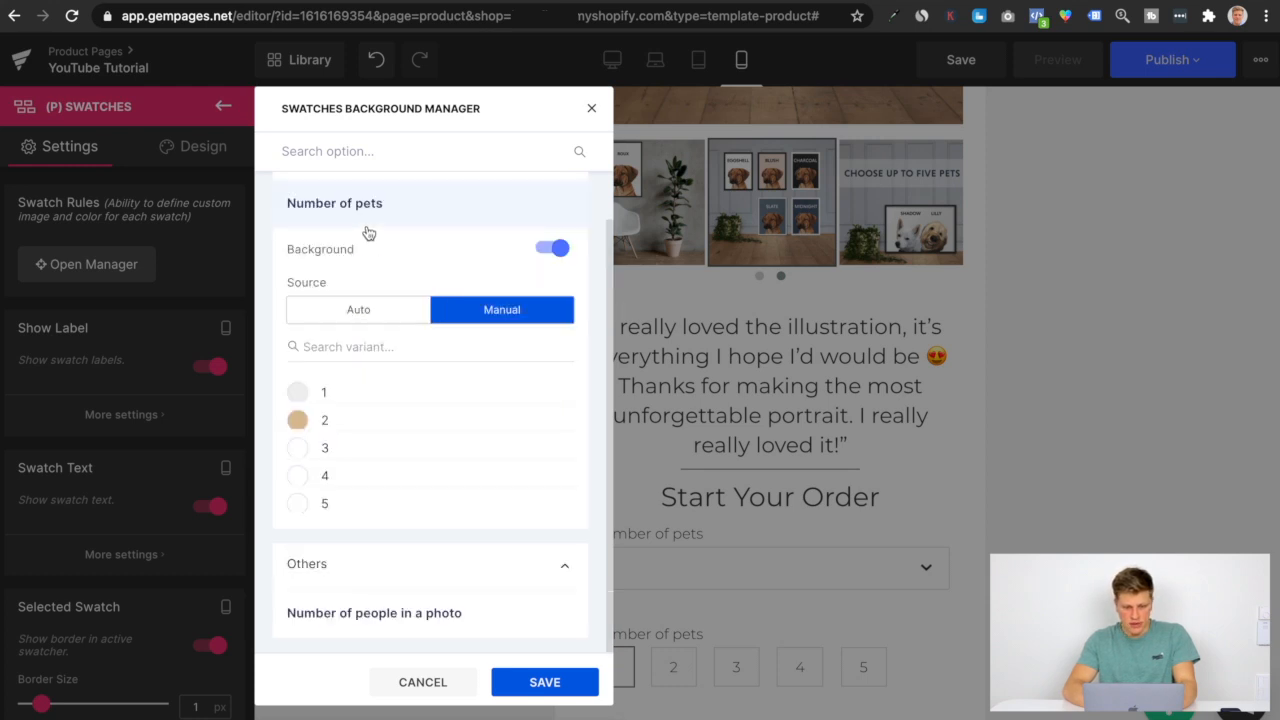
Set the swatch background color of variant 3 to blue #4a8dc9.
{"action": "left_click", "coordinate": [331, 448]}
{"action": "left_click", "coordinate": [358, 446]}
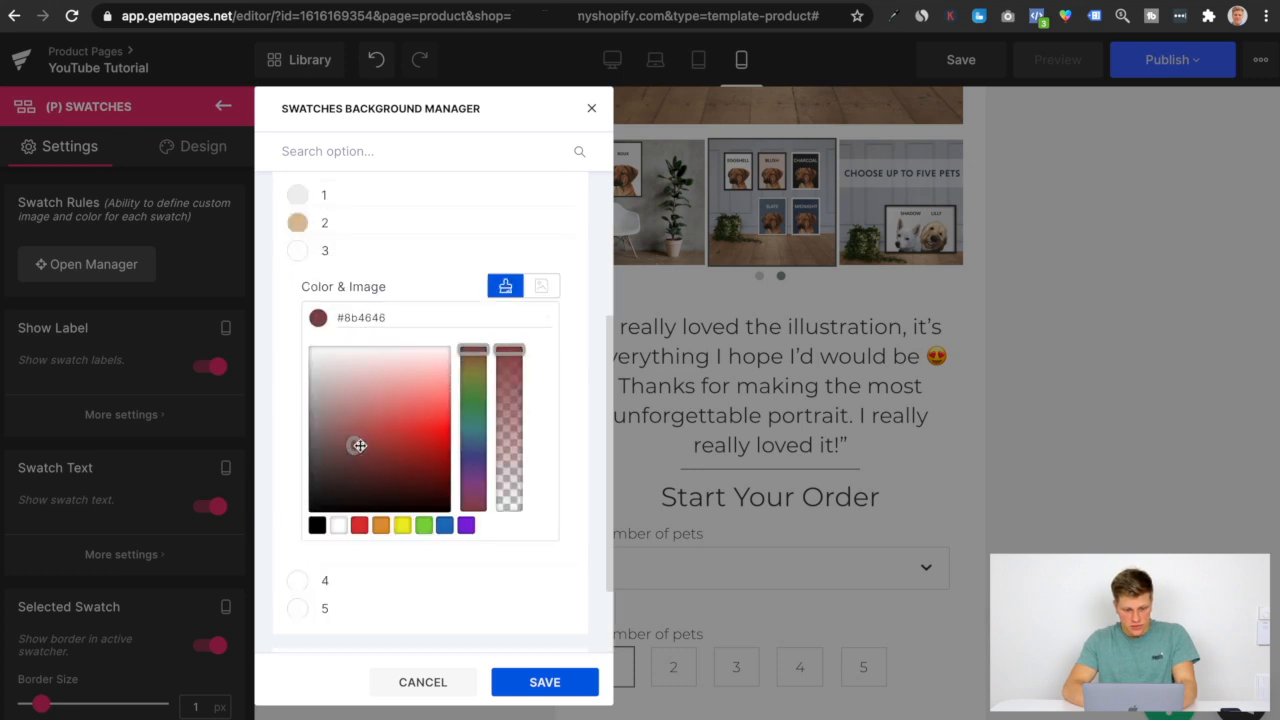
{"action": "left_click", "coordinate": [444, 525]}
{"action": "left_click", "coordinate": [367, 430]}
{"action": "left_click_drag", "start_coordinate": [367, 430], "coordinate": [386, 423]}
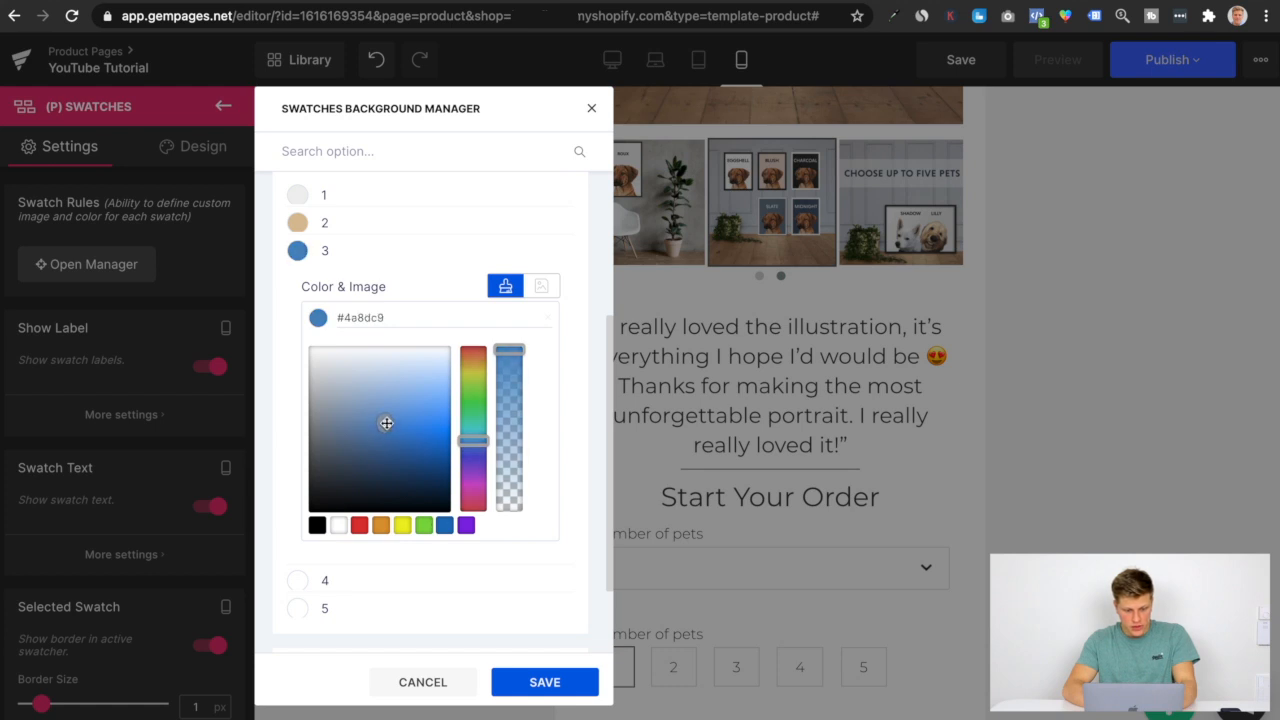
{"action": "left_click", "coordinate": [329, 259]}
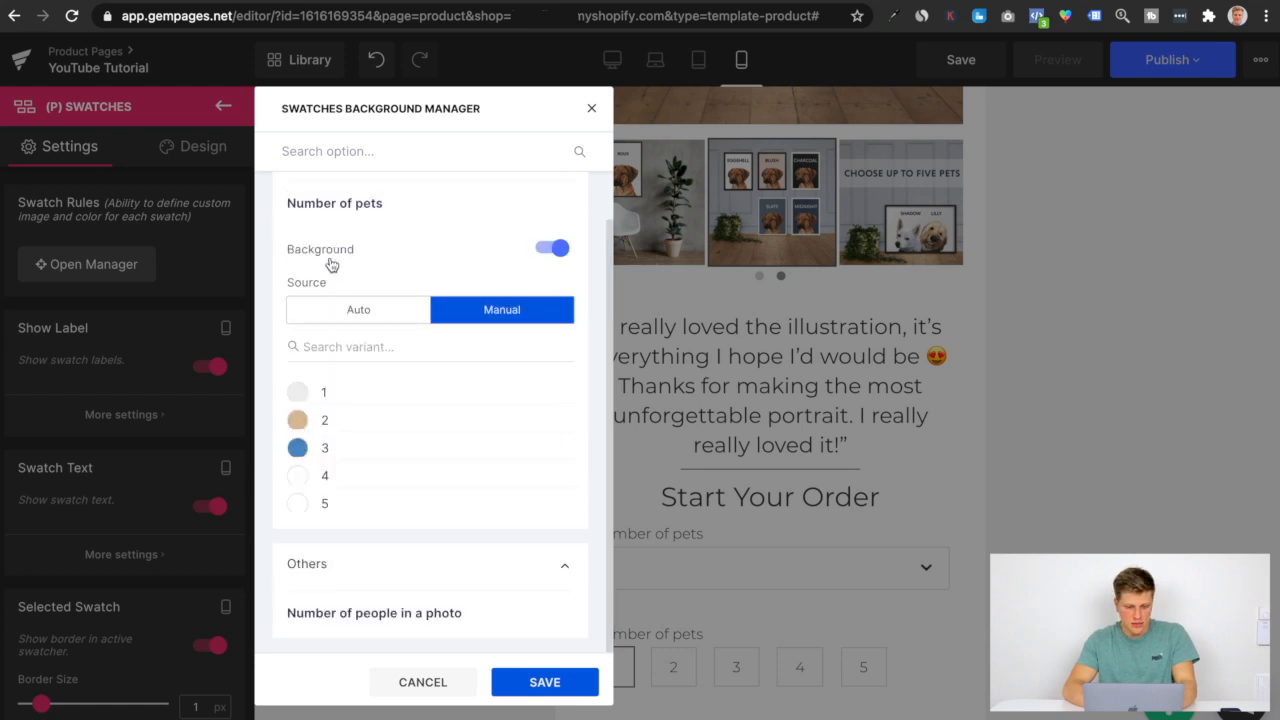
Set the swatch background color of variant 4 to light red #e08484.
{"action": "left_click", "coordinate": [324, 480]}
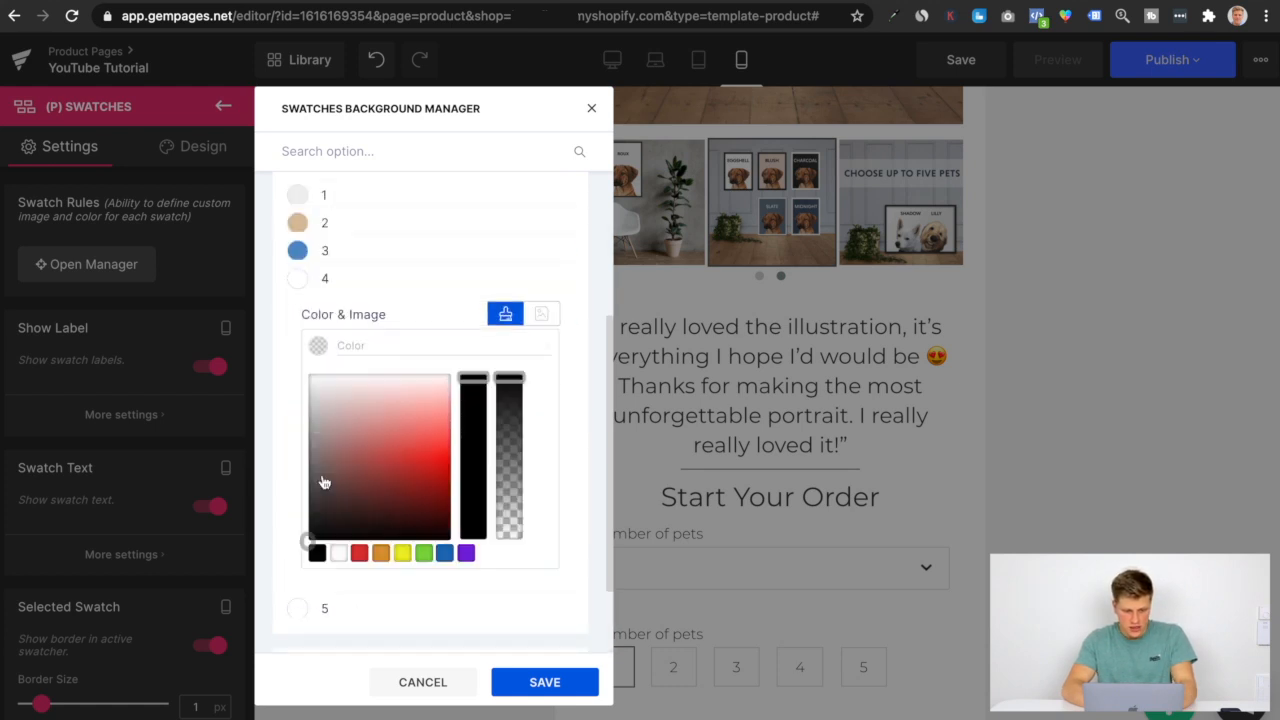
{"action": "left_click", "coordinate": [377, 425]}
{"action": "mouse_move", "coordinate": [382, 422]}
{"action": "left_mouse_down"}
{"action": "mouse_move", "coordinate": [371, 423]}
{"action": "mouse_move", "coordinate": [394, 424]}
{"action": "left_mouse_up"}
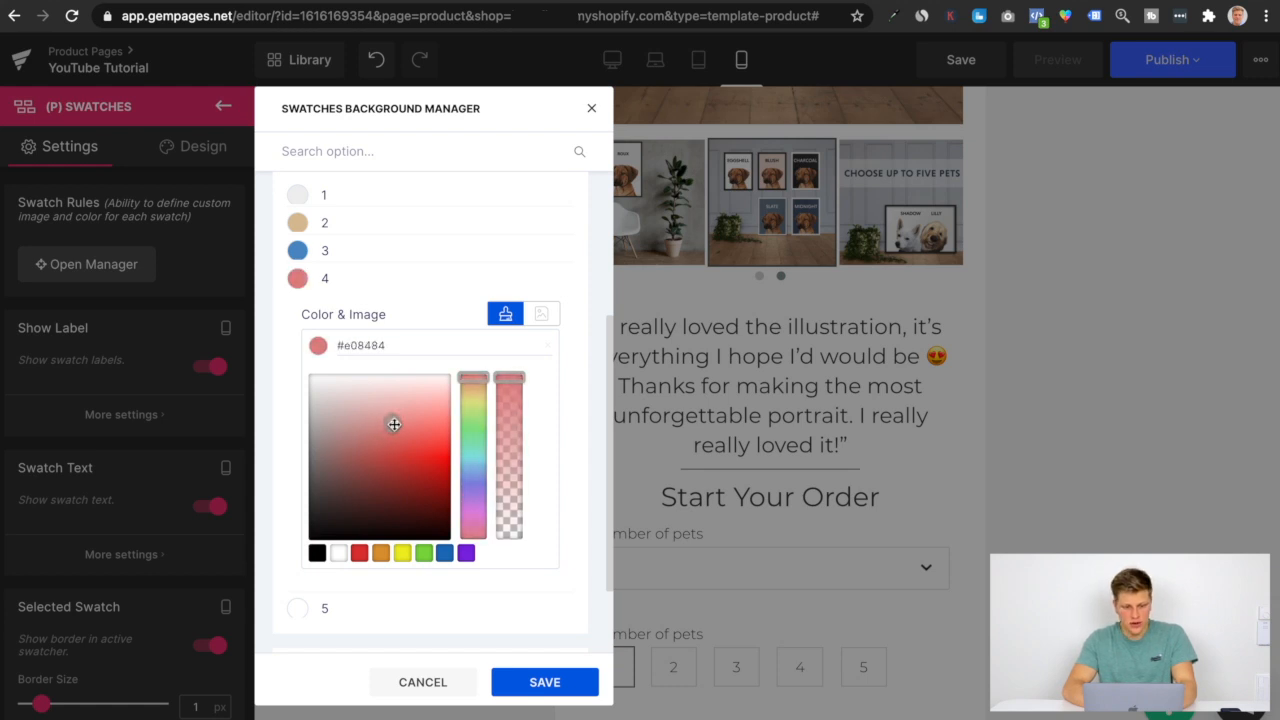
{"action": "left_click", "coordinate": [324, 283]}
Set the swatch background color of variant 5 to yellow #dddd6d and save the swatch backgrounds.
{"action": "left_click", "coordinate": [329, 508]}
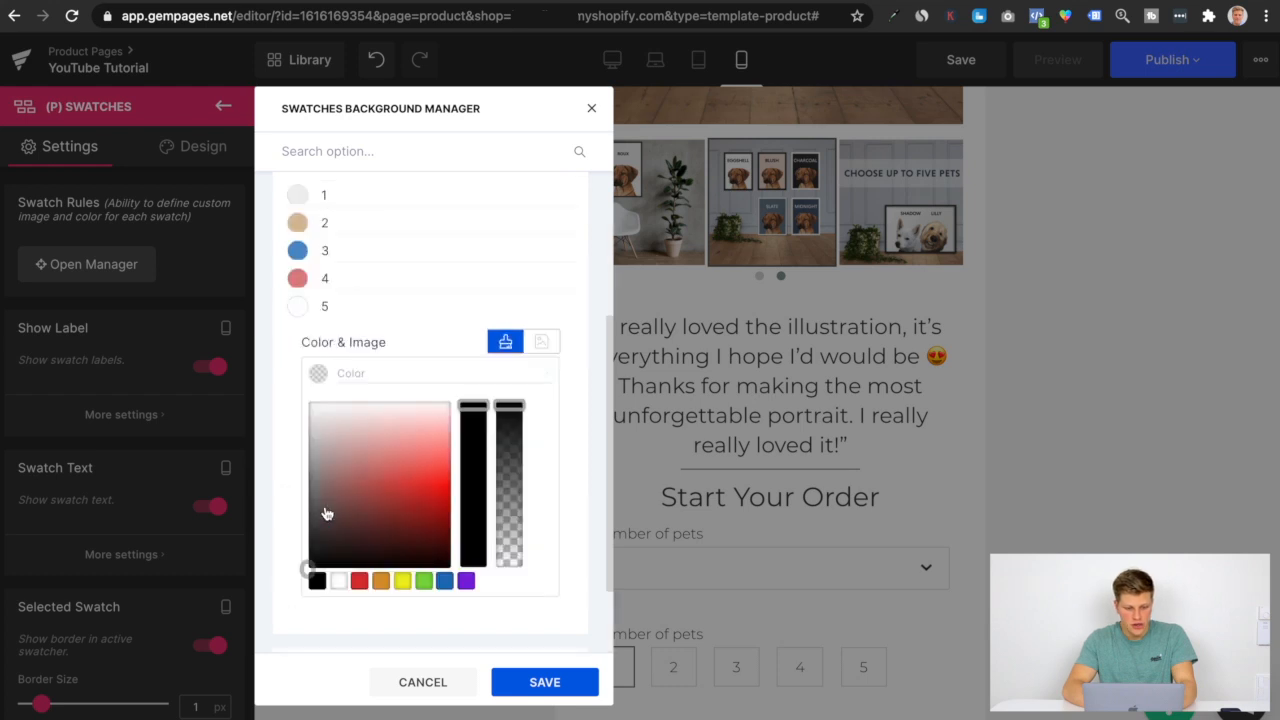
{"action": "left_click", "coordinate": [466, 581]}
{"action": "left_click_drag", "start_coordinate": [400, 489], "coordinate": [377, 455]}
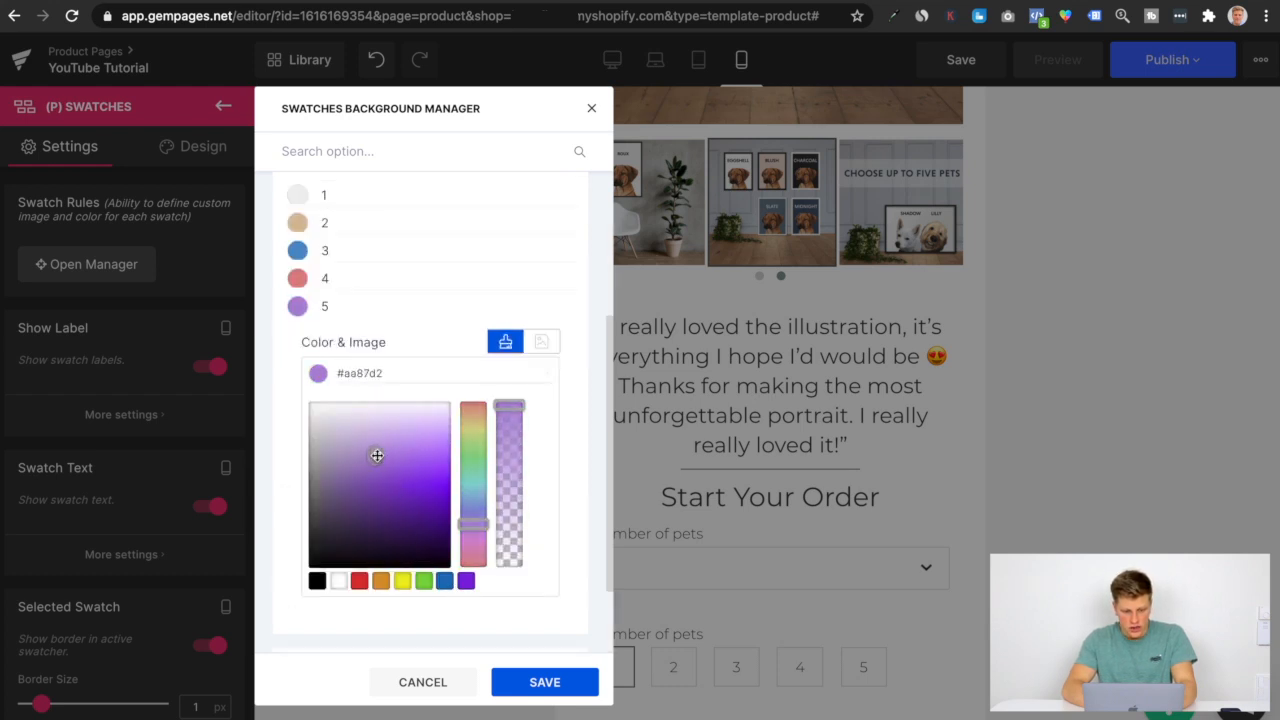
{"action": "left_click", "coordinate": [403, 581]}
{"action": "mouse_move", "coordinate": [397, 483]}
{"action": "left_mouse_down"}
{"action": "mouse_move", "coordinate": [374, 477]}
{"action": "mouse_move", "coordinate": [374, 463]}
{"action": "mouse_move", "coordinate": [391, 462]}
{"action": "left_mouse_up"}
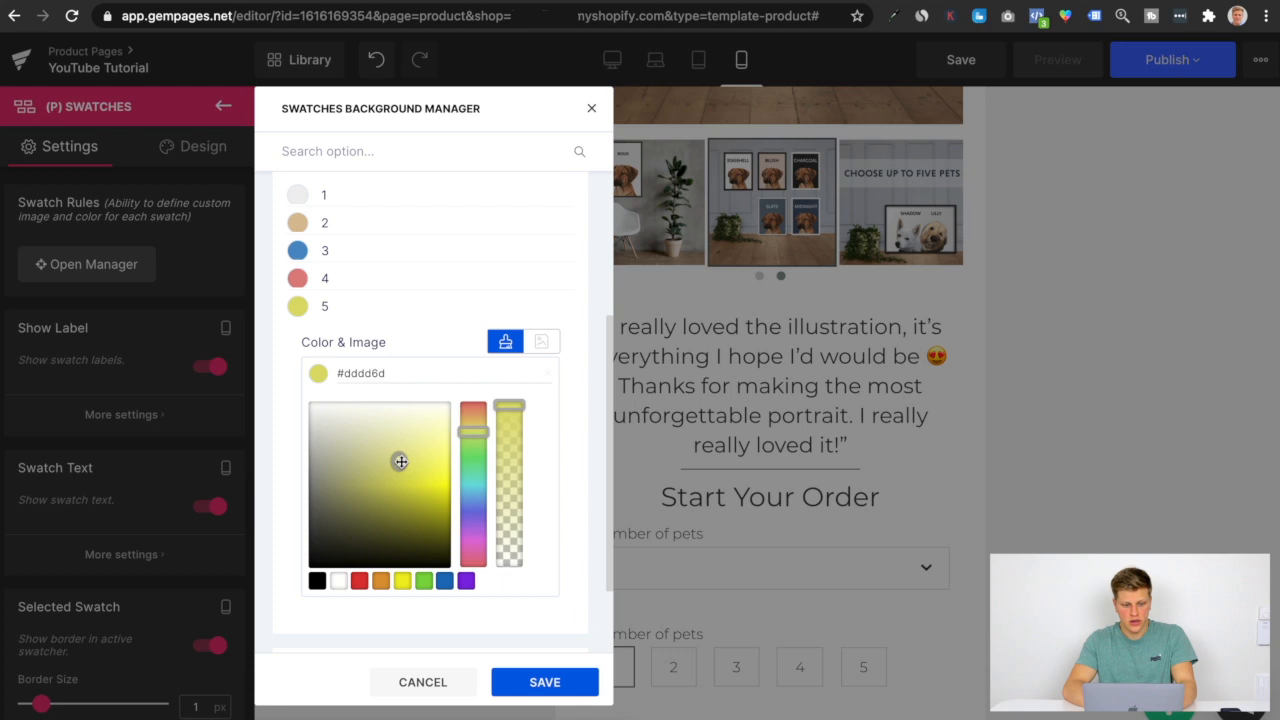
{"action": "left_click", "coordinate": [553, 681]}
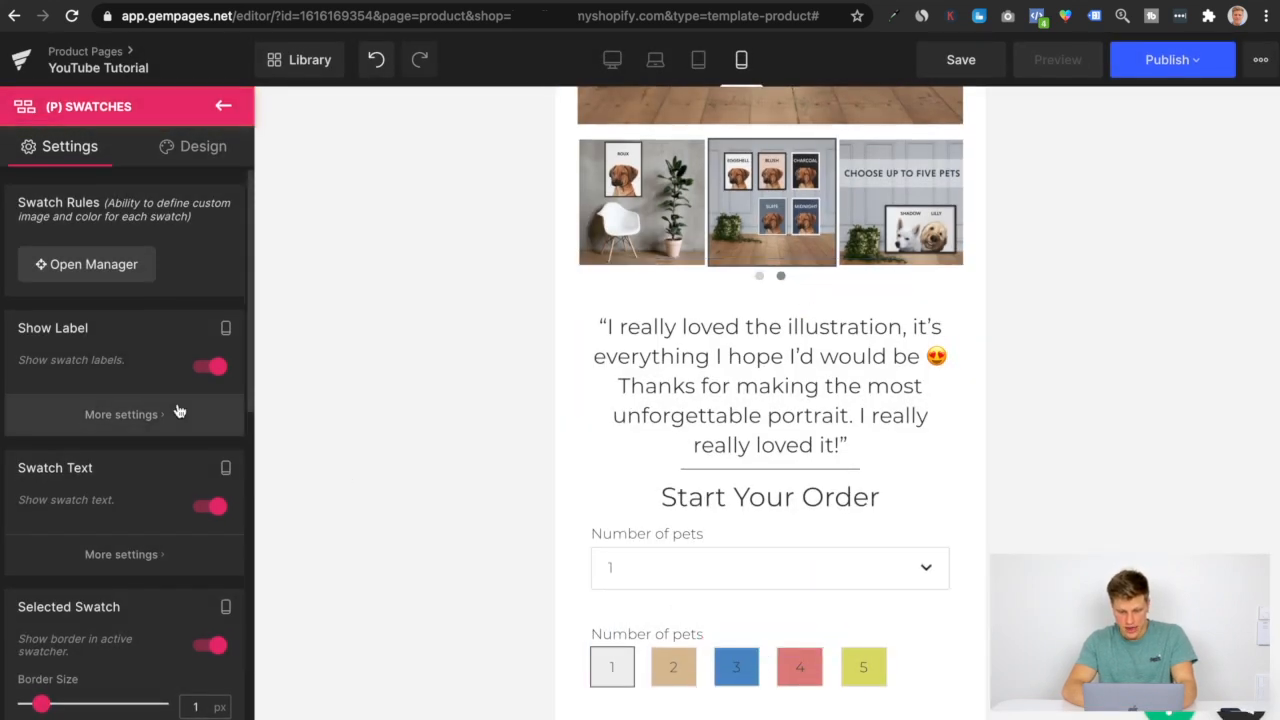
Hide the swatch text for all fields and test the colored swatches, finishing with the blue one selected.
{"action": "left_click", "coordinate": [211, 507]}
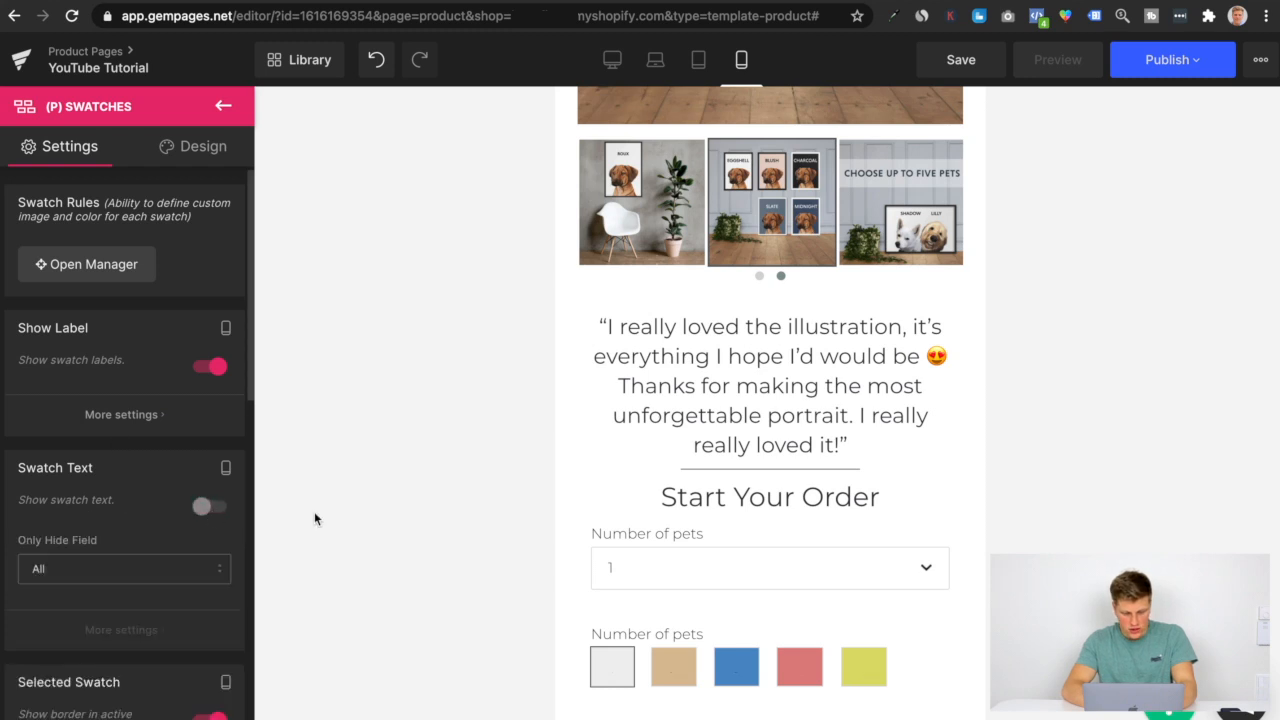
{"action": "left_click", "coordinate": [665, 670]}
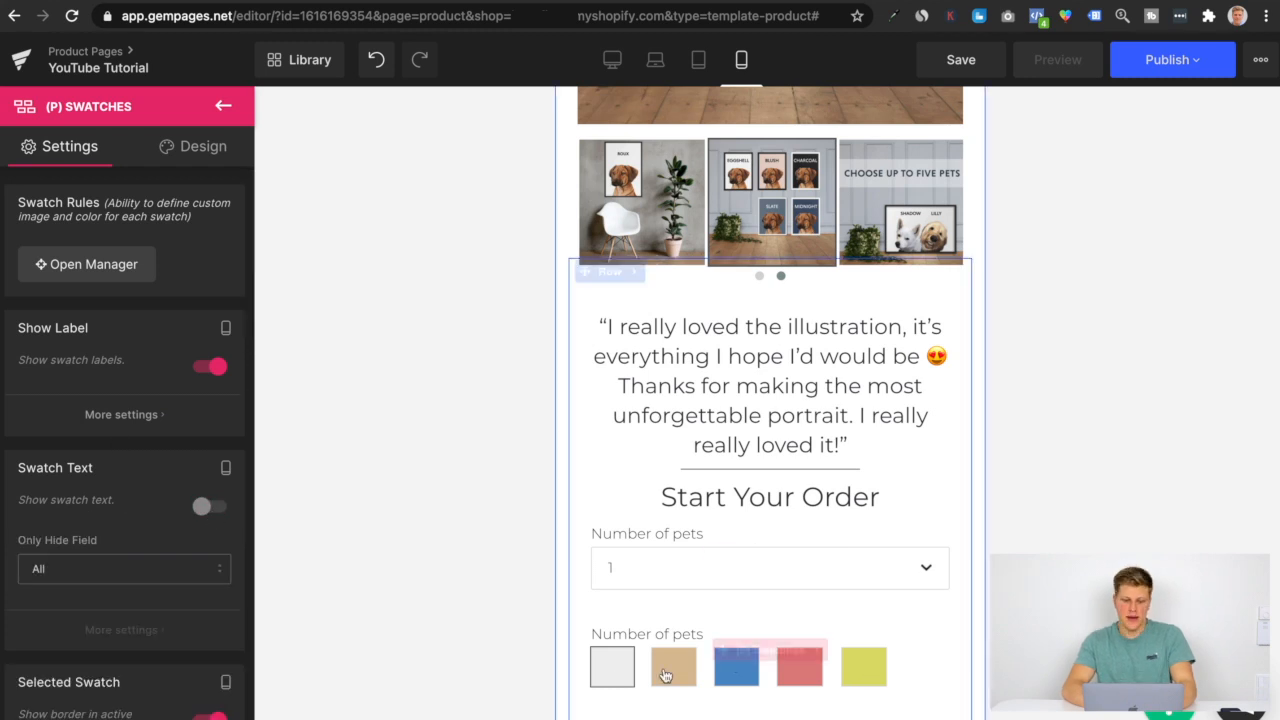
{"action": "left_click", "coordinate": [786, 680]}
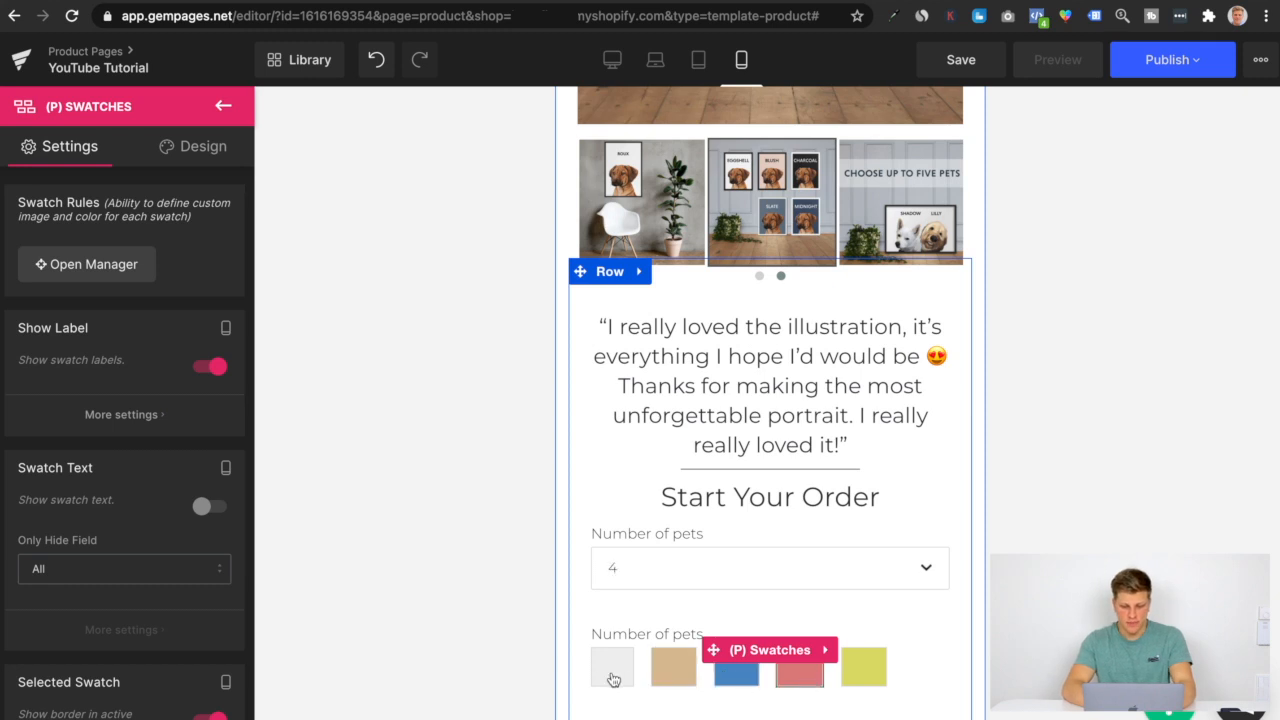
{"action": "left_click", "coordinate": [673, 668]}
{"action": "left_click", "coordinate": [736, 667]}
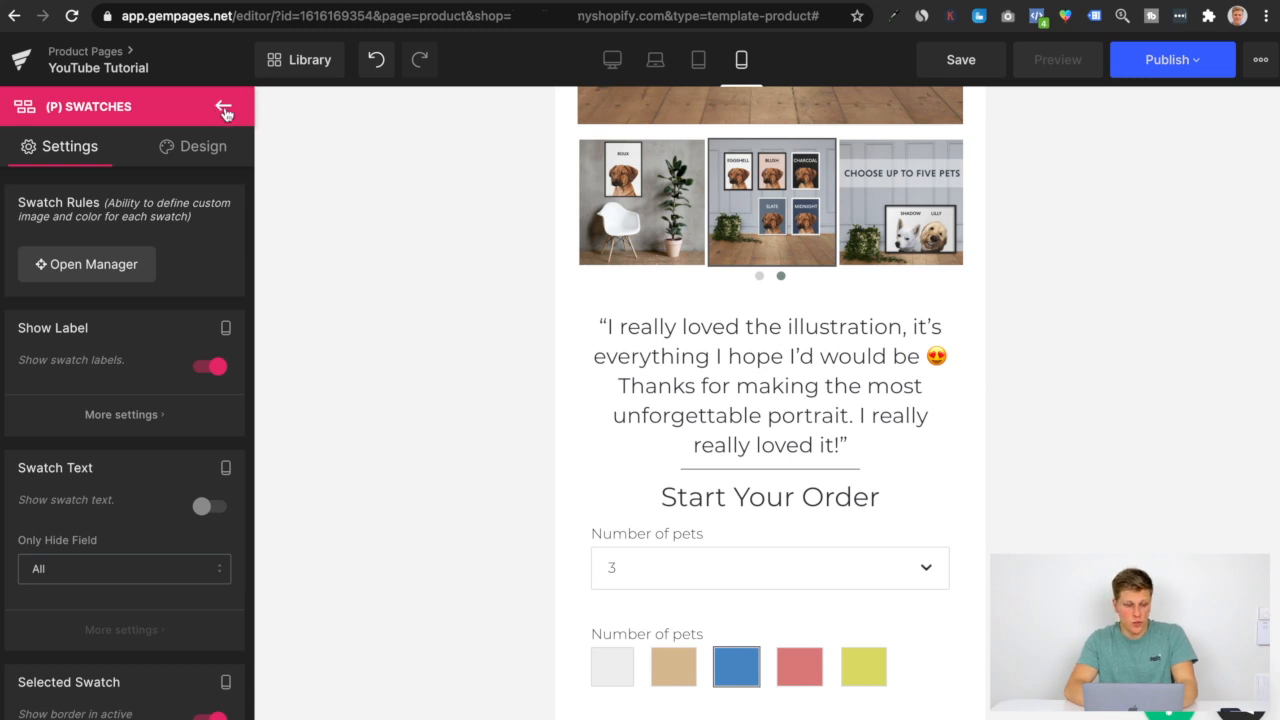
Add a product cart button directly below the colored swatches.
{"action": "left_click", "coordinate": [224, 109]}
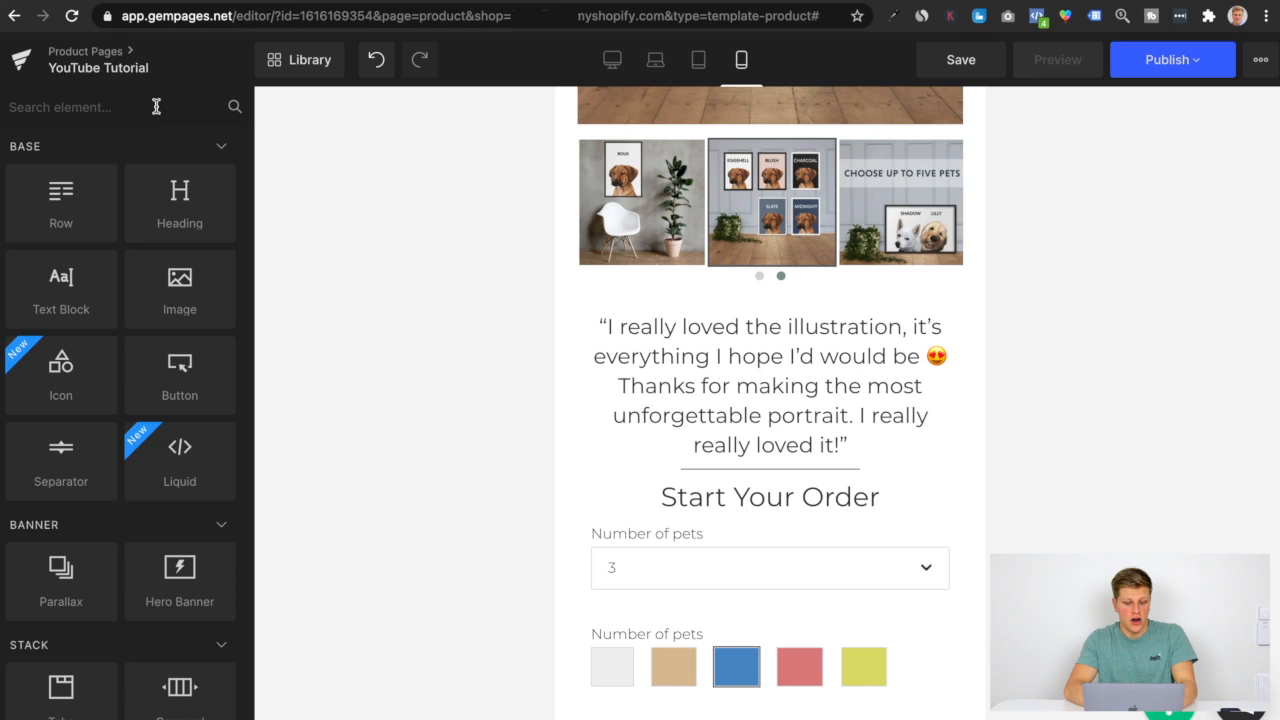
{"action": "type", "text": "add"}
{"action": "left_click_drag", "start_coordinate": [66, 313], "coordinate": [694, 702]}
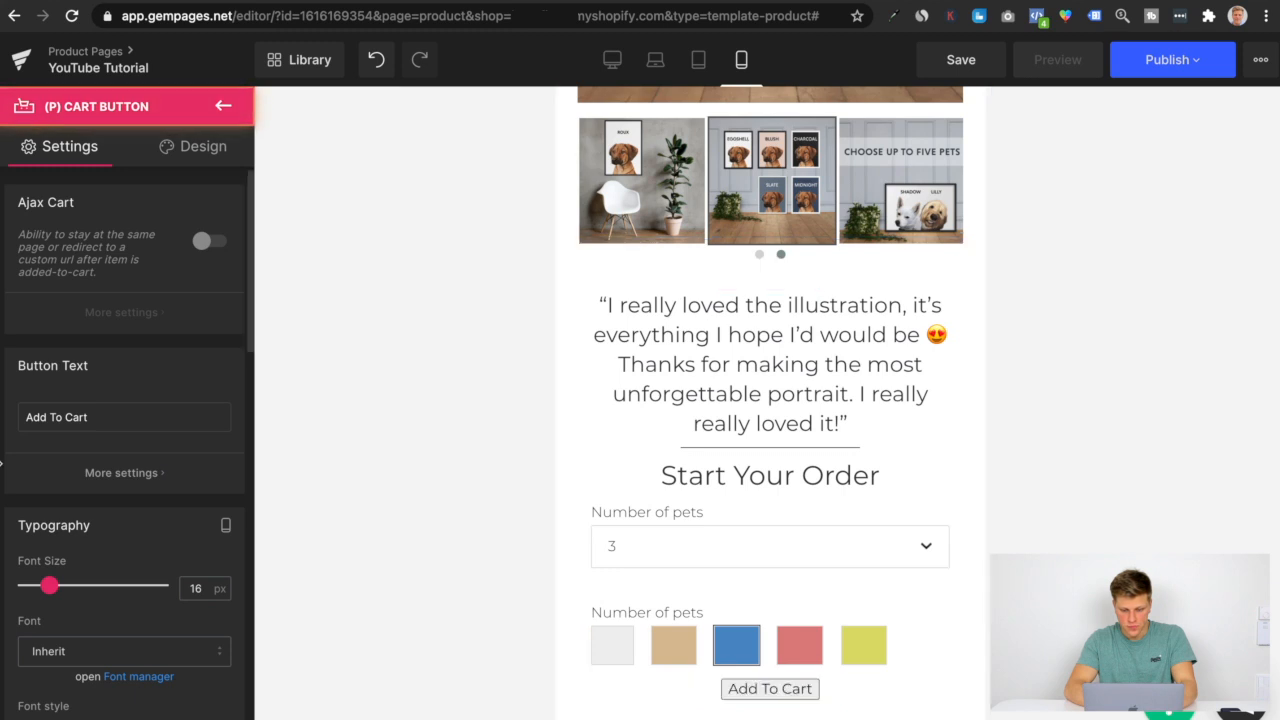
Set the cart button's font size to 32 px, leaving its font on Inherit.
{"action": "scroll", "coordinate": [125, 400], "scroll_direction": "down", "scroll_amount": 1}
{"action": "left_click_drag", "start_coordinate": [53, 527], "coordinate": [72, 527]}
{"action": "scroll", "coordinate": [100, 595], "scroll_direction": "down", "scroll_amount": 1}
{"action": "scroll", "coordinate": [100, 595], "scroll_direction": "down", "scroll_amount": 2}
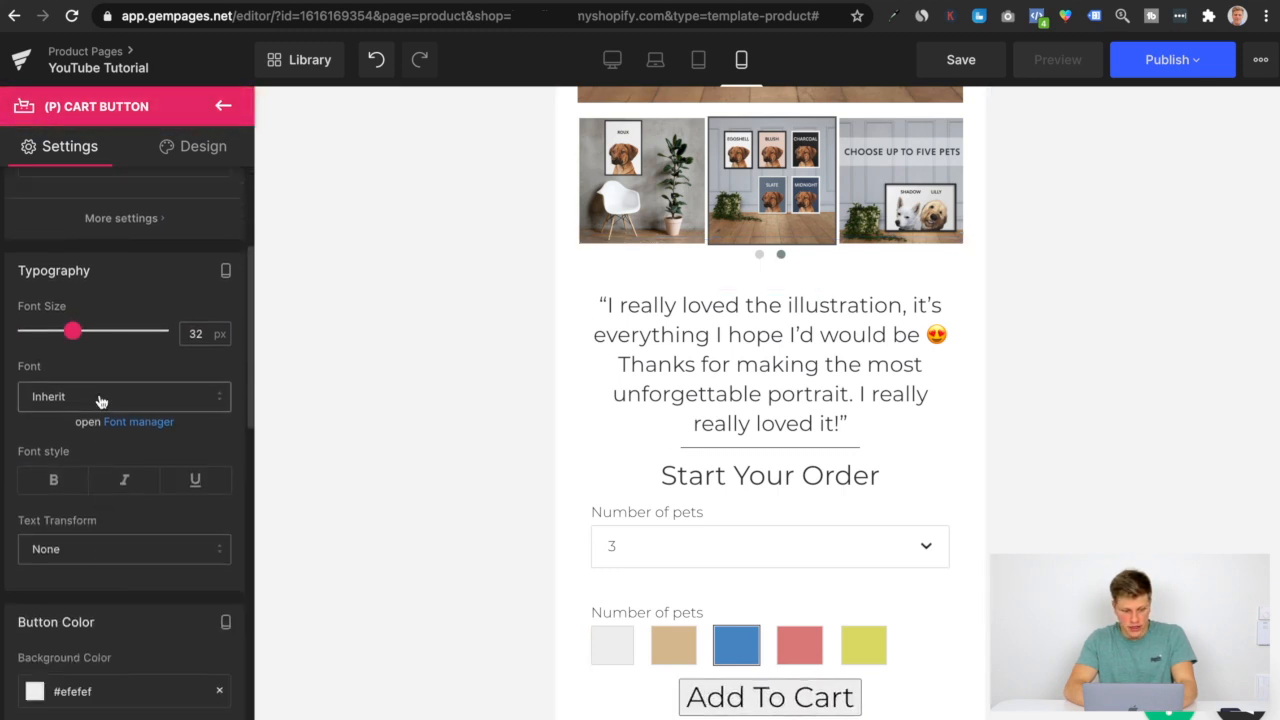
{"action": "left_click", "coordinate": [101, 400]}
{"action": "left_click", "coordinate": [101, 403]}
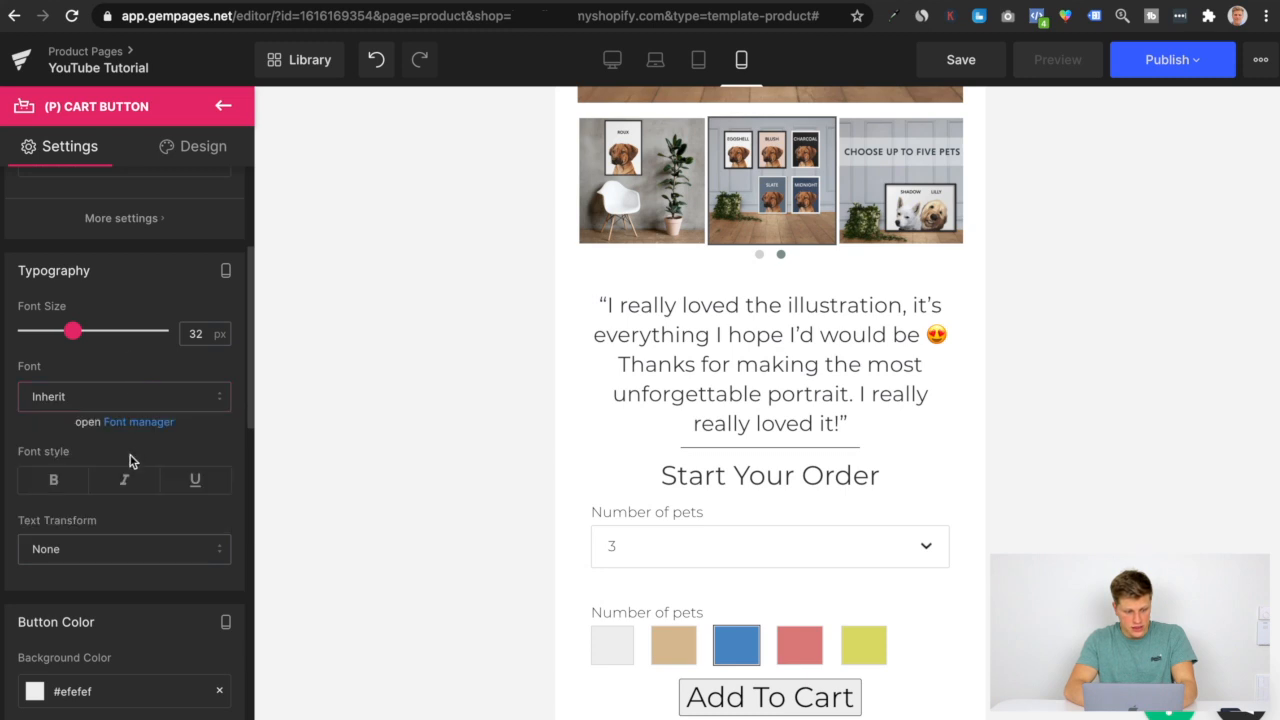
Stretch the cart button across the full column width.
{"action": "scroll", "coordinate": [130, 455], "scroll_direction": "down", "scroll_amount": 5}
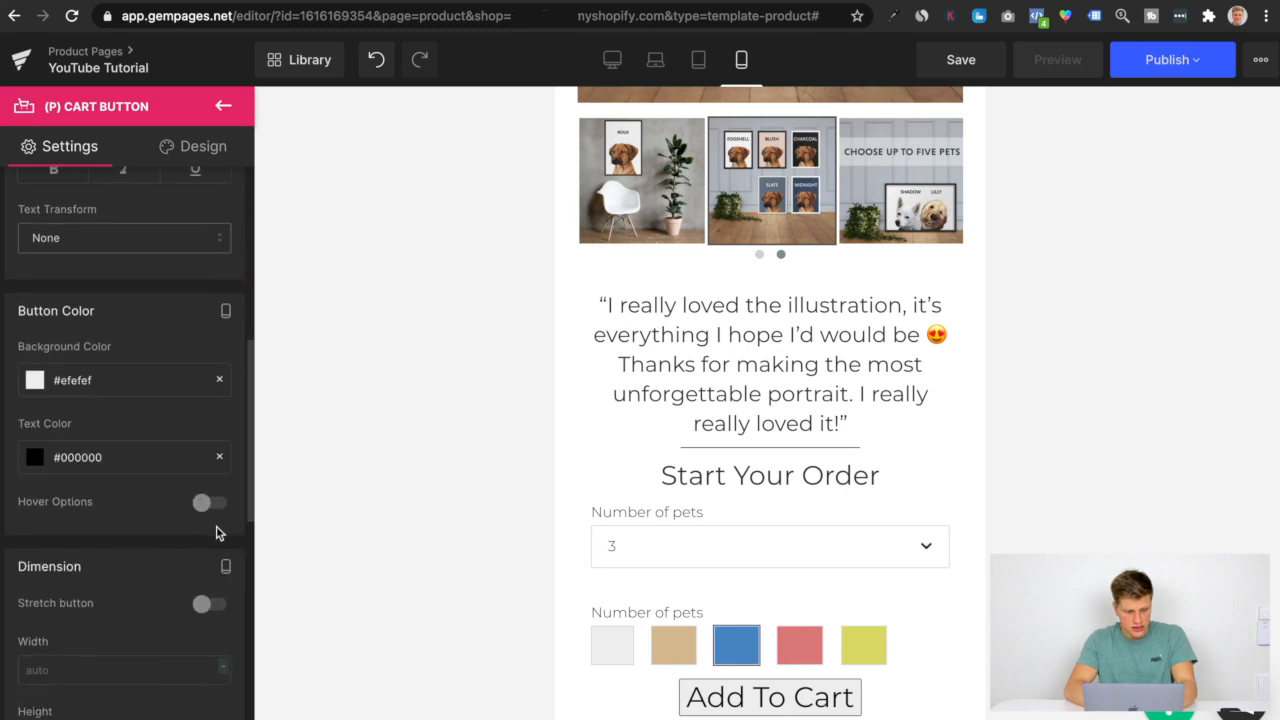
{"action": "scroll", "coordinate": [214, 530], "scroll_direction": "down", "scroll_amount": 5}
{"action": "scroll", "coordinate": [214, 530], "scroll_direction": "down", "scroll_amount": 6}
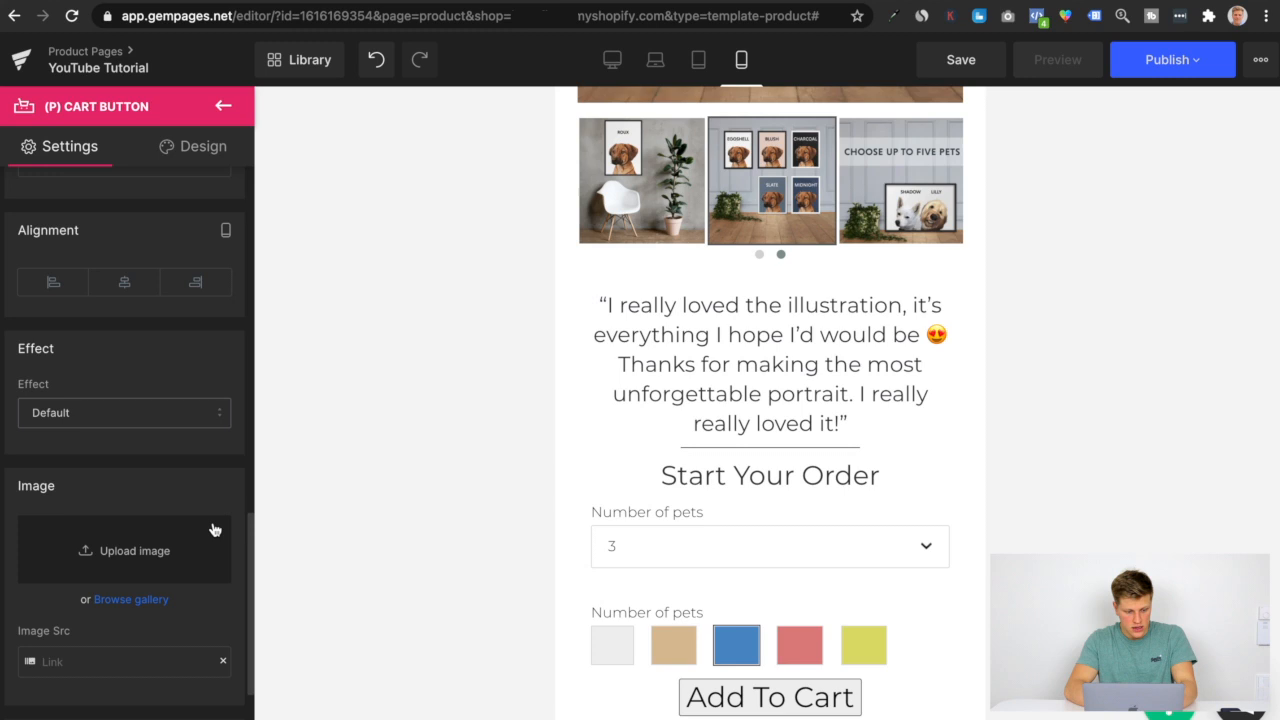
{"action": "scroll", "coordinate": [213, 529], "scroll_direction": "up", "scroll_amount": 11}
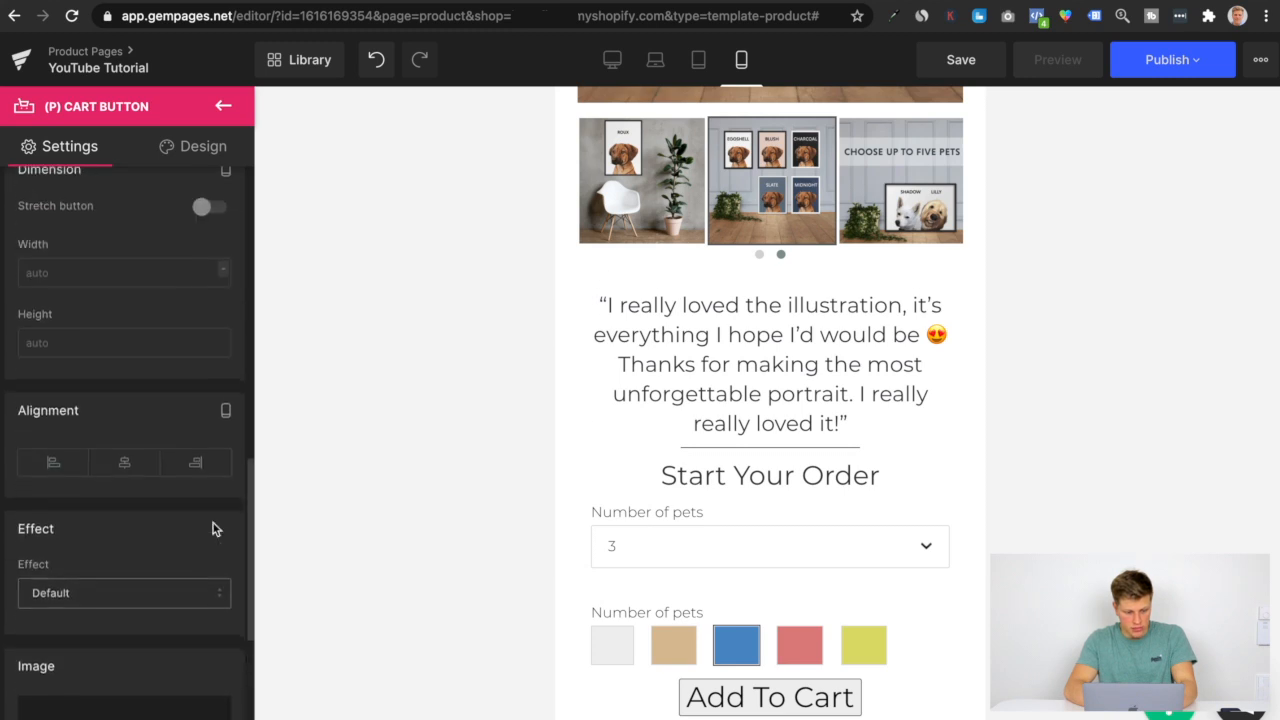
{"action": "left_click", "coordinate": [210, 600]}
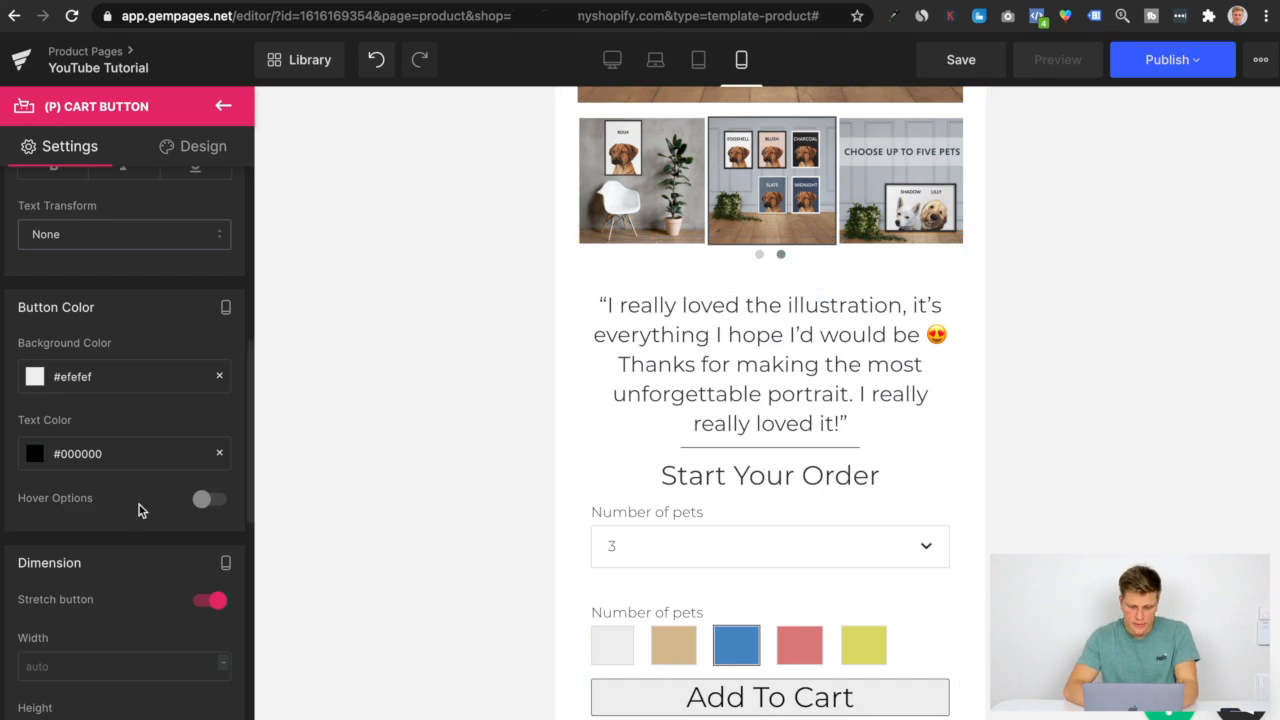
Set the cart button's background color to light green #b3ec97.
{"action": "left_click", "coordinate": [84, 374]}
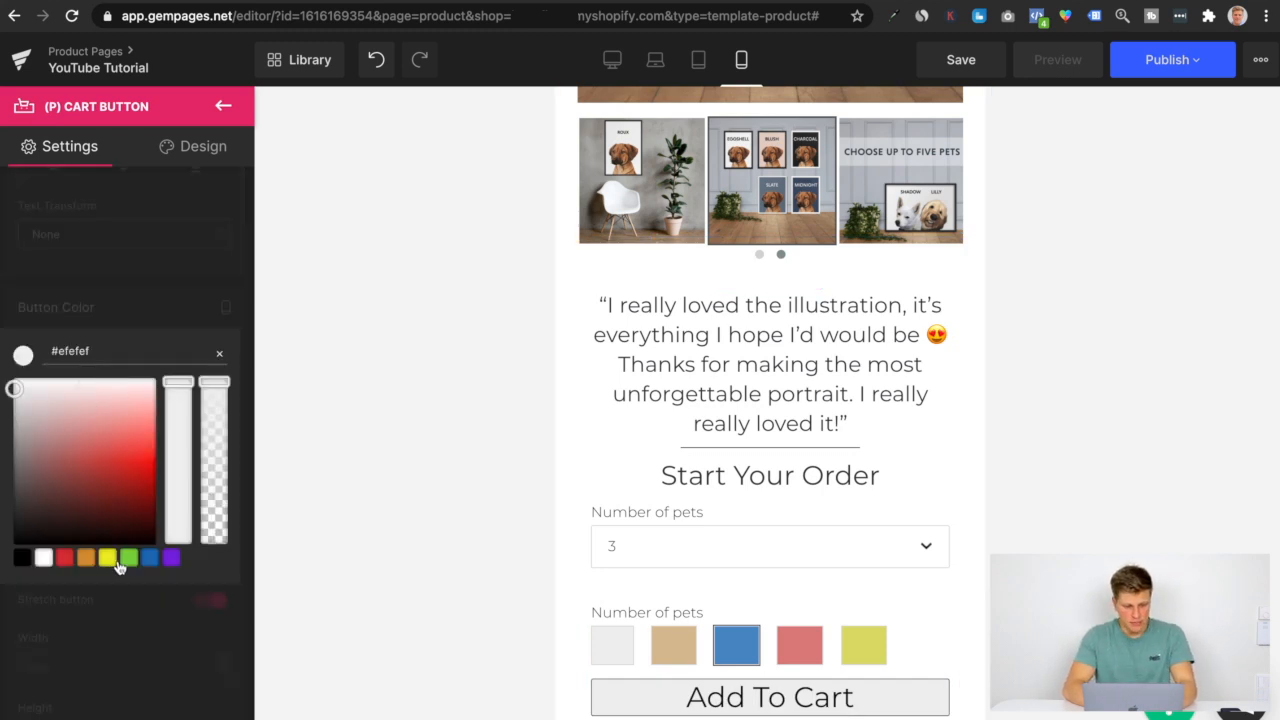
{"action": "left_click", "coordinate": [129, 556]}
{"action": "left_click_drag", "start_coordinate": [75, 440], "coordinate": [114, 419]}
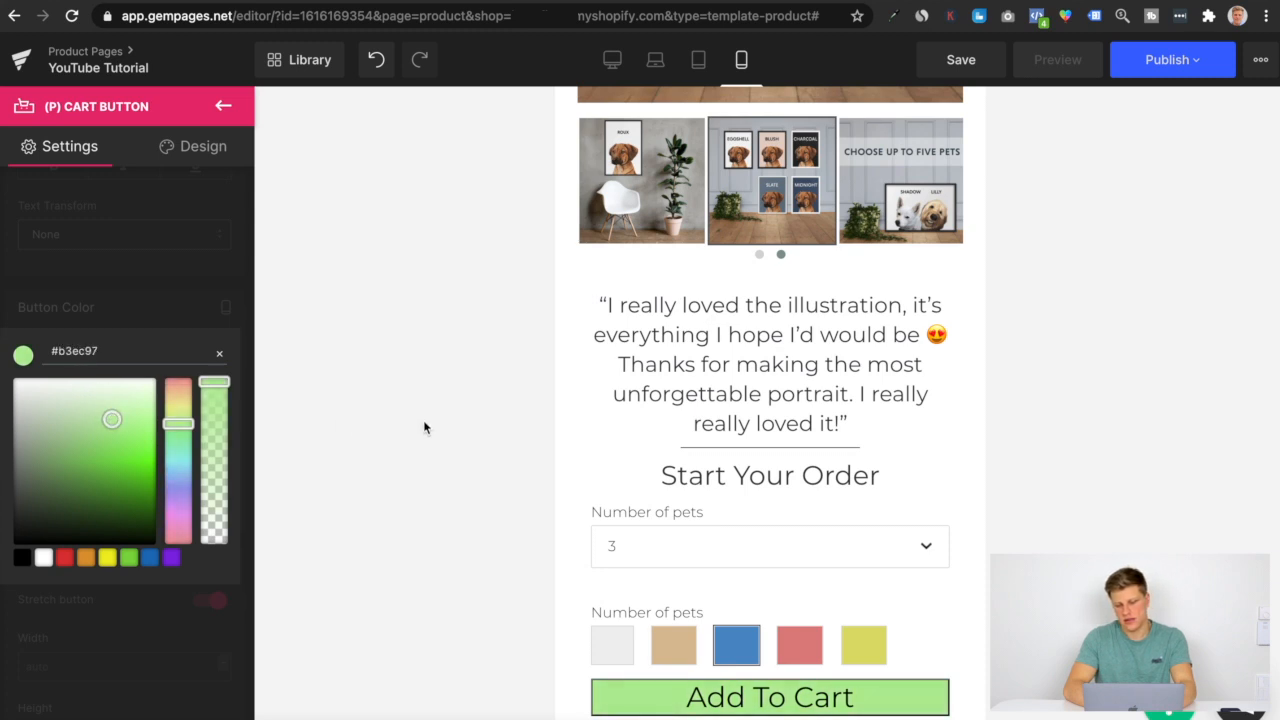
{"action": "left_click", "coordinate": [424, 428]}
Set the cart button's top margin to 20px and save the page.
{"action": "scroll", "coordinate": [763, 517], "scroll_direction": "down", "scroll_amount": 1}
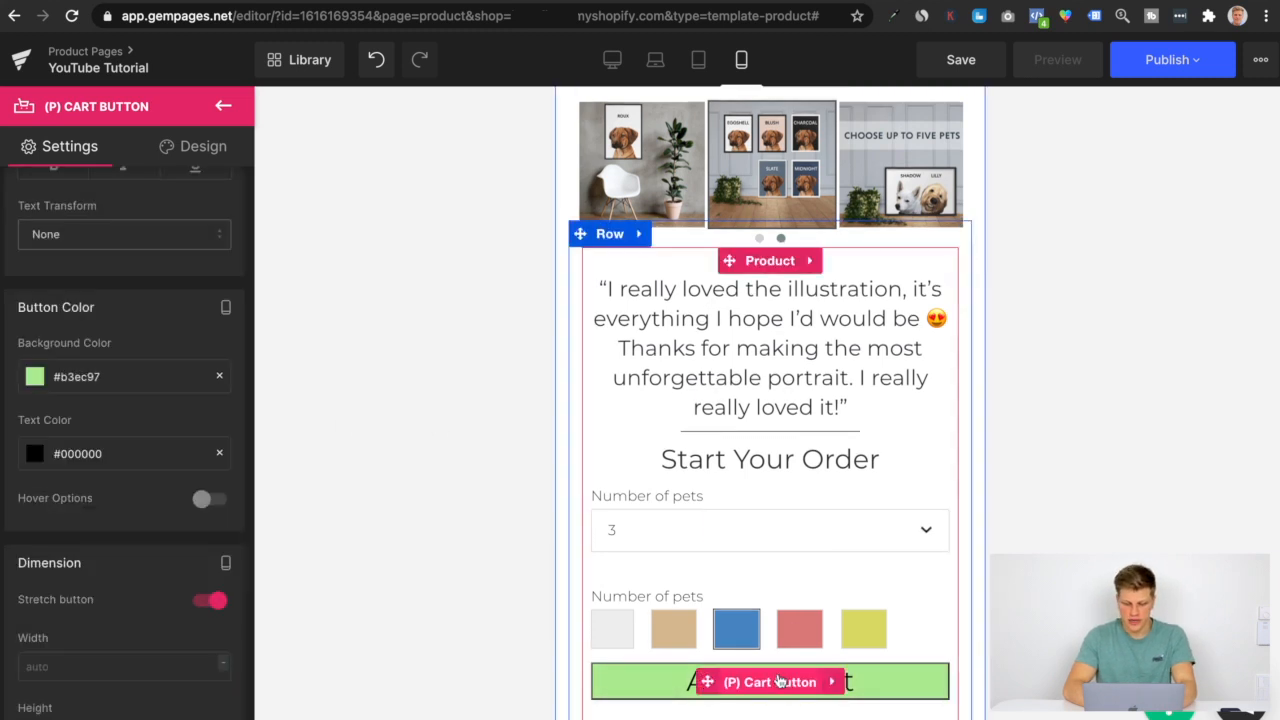
{"action": "left_click", "coordinate": [201, 152]}
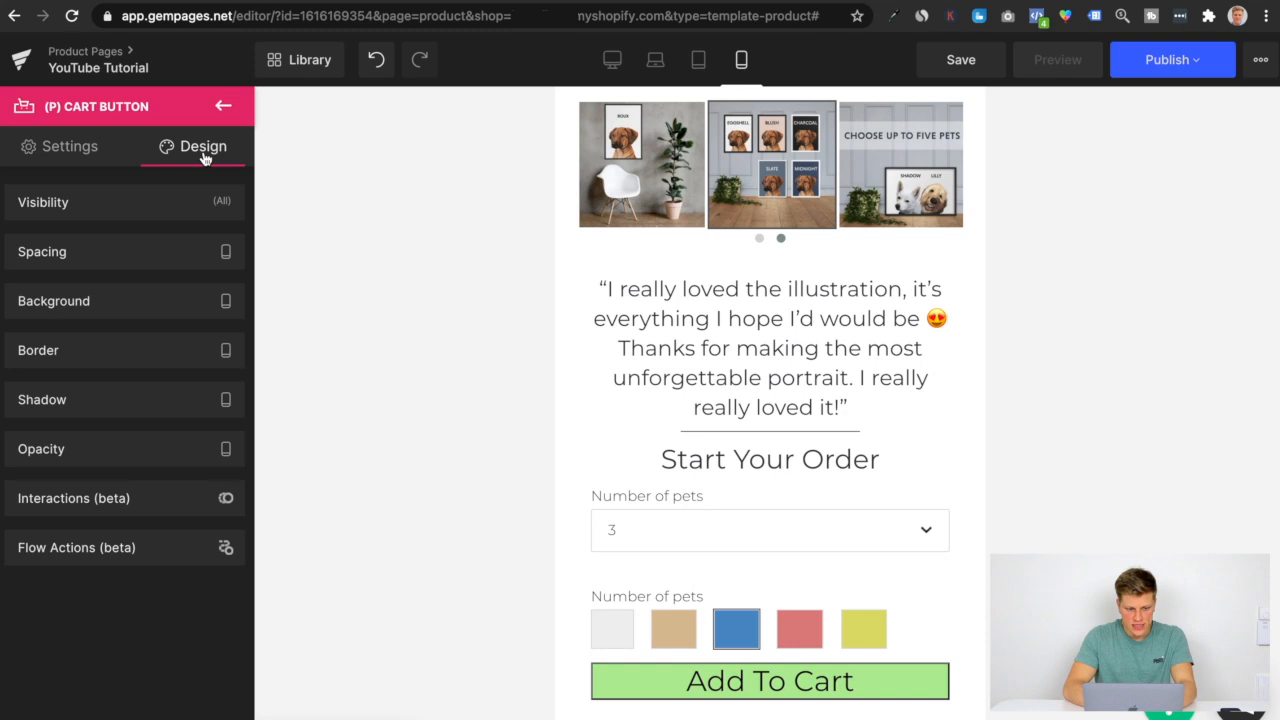
{"action": "left_click", "coordinate": [137, 257]}
{"action": "left_click", "coordinate": [124, 312]}
{"action": "type", "text": "20"}
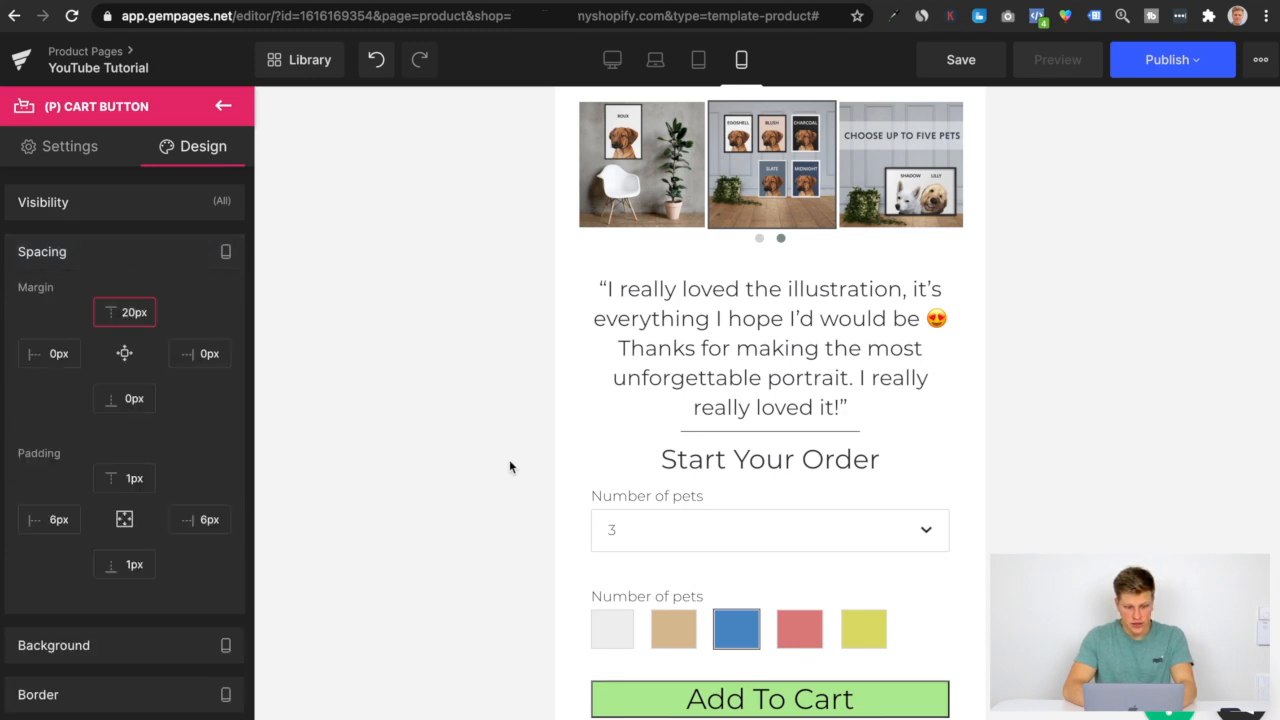
{"action": "scroll", "coordinate": [728, 520], "scroll_direction": "down", "scroll_amount": 1}
{"action": "left_click", "coordinate": [223, 106]}
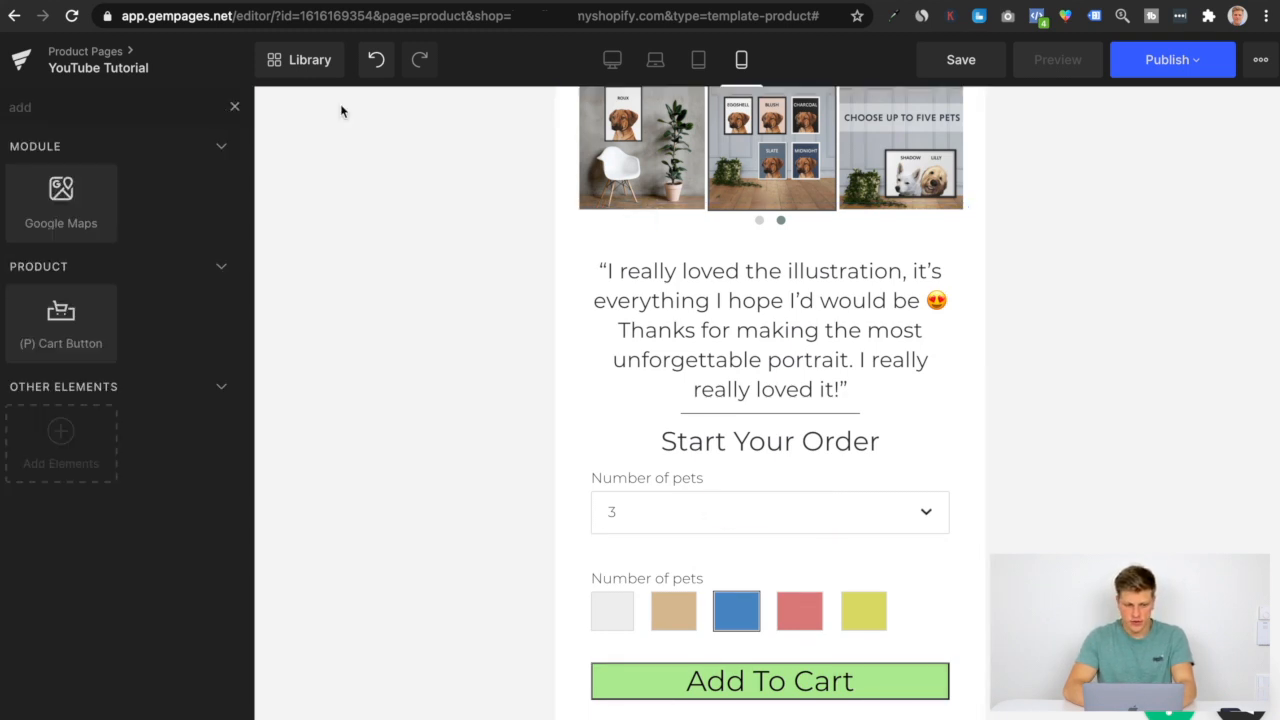
{"action": "left_click", "coordinate": [990, 59]}
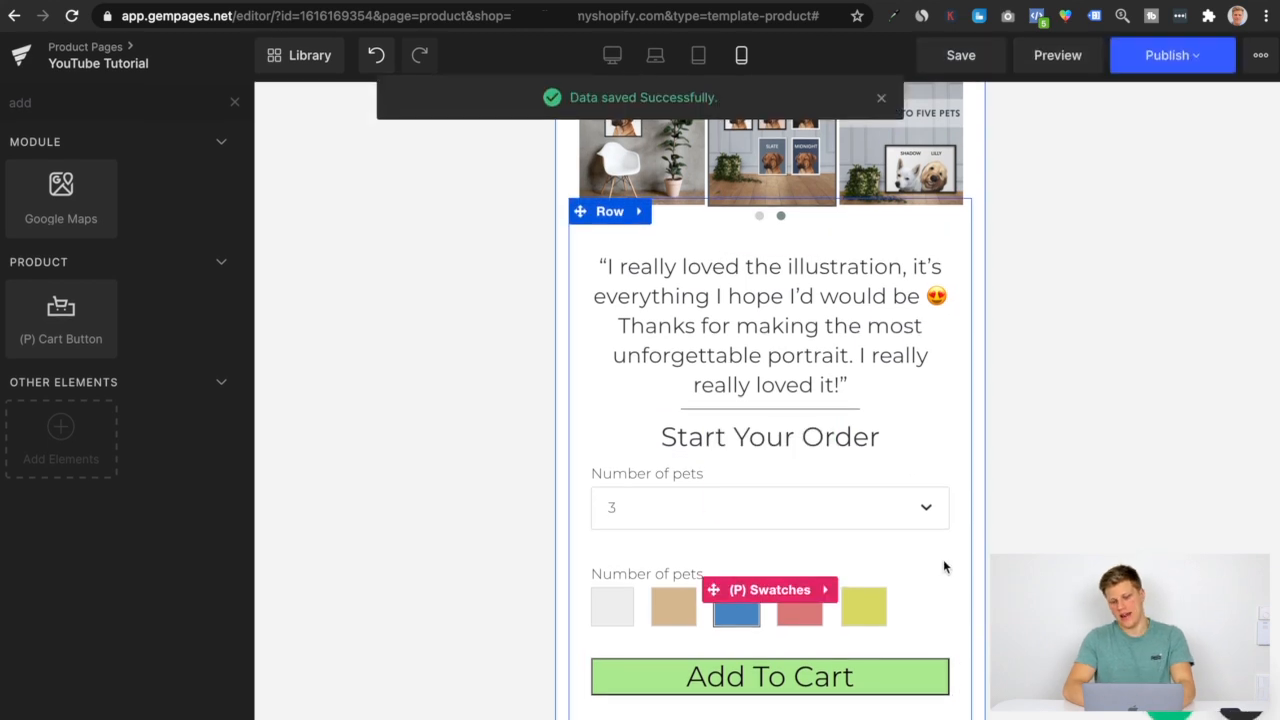
Search the available elements and the element library for the product File Upload element using "uplo".
{"action": "left_click", "coordinate": [236, 108]}
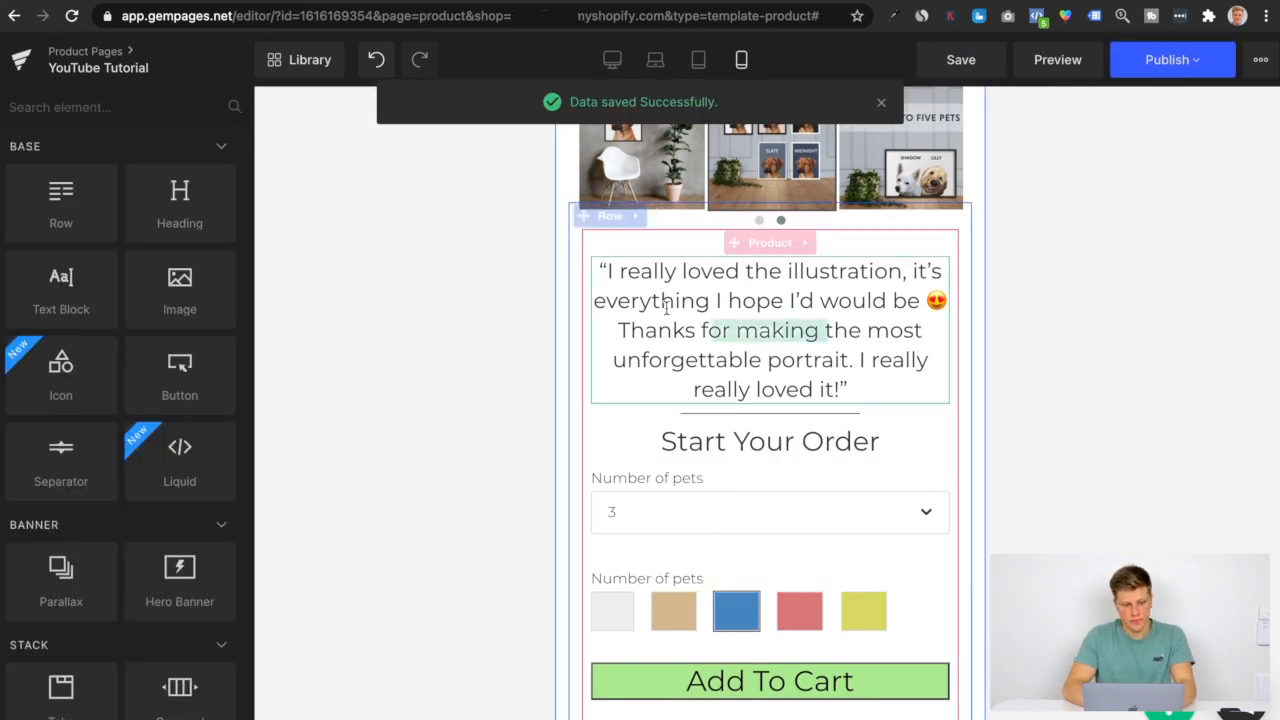
{"action": "left_click", "coordinate": [128, 106]}
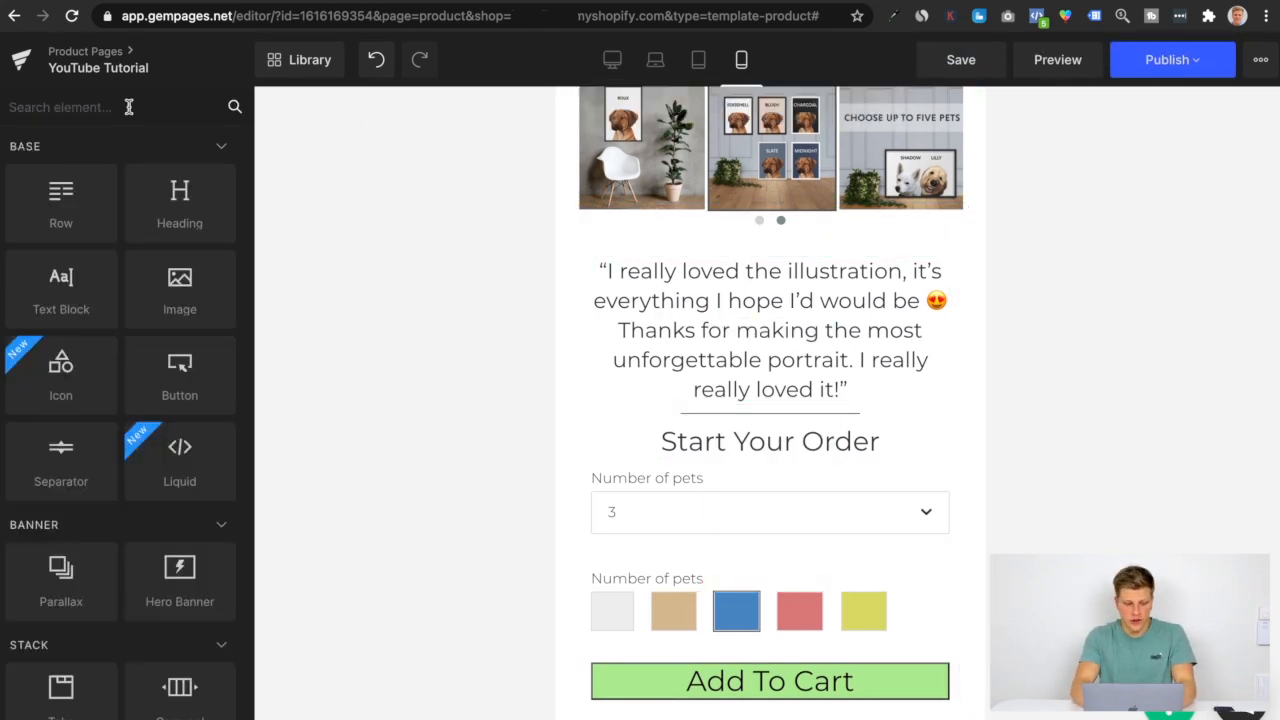
{"action": "type", "text": "uplo"}
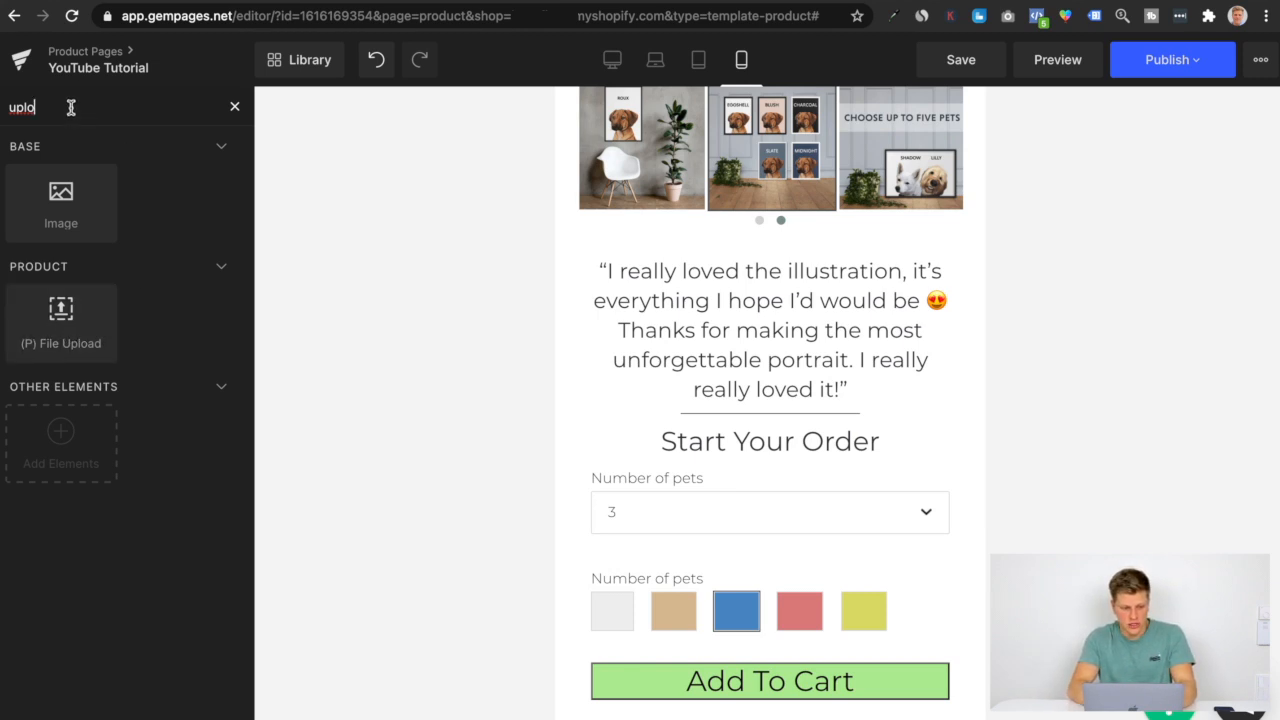
{"action": "left_click", "coordinate": [86, 442]}
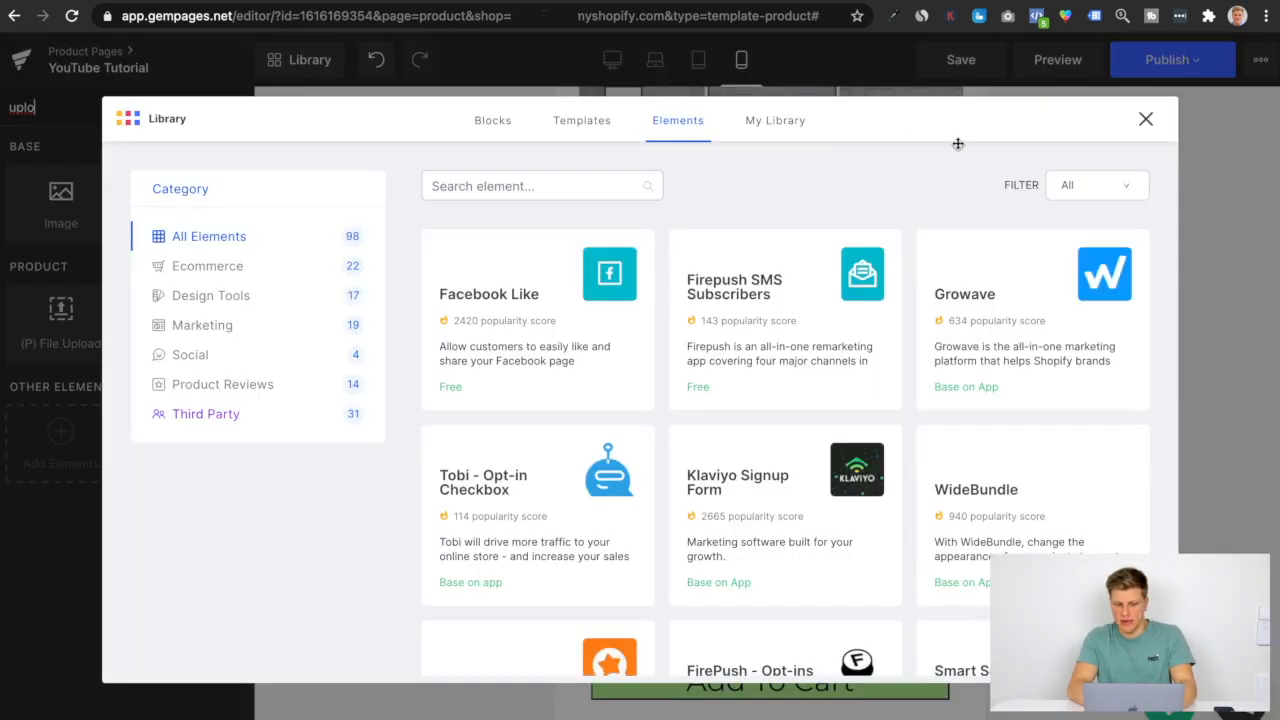
{"action": "left_click", "coordinate": [609, 185]}
{"action": "type", "text": "uplo"}
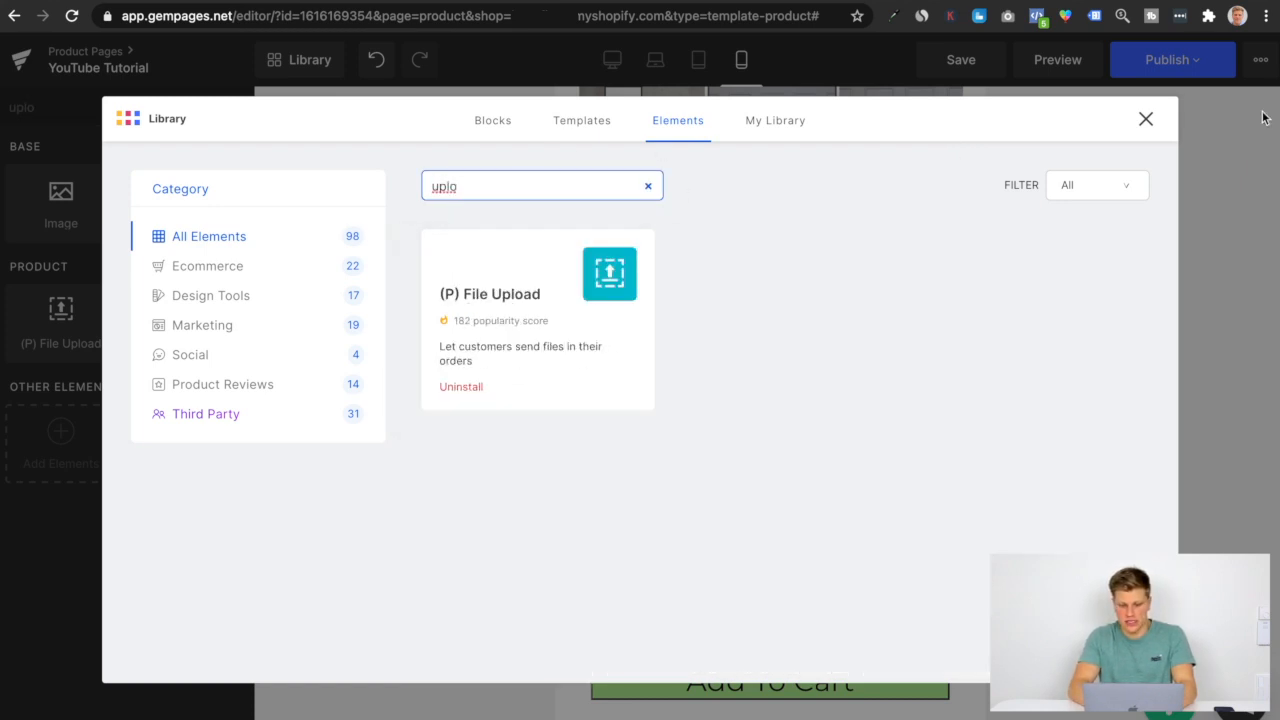
{"action": "left_click", "coordinate": [1146, 119]}
Place a File Upload element between the swatches and the cart button, with the primary text "Choose your photo".
{"action": "left_click_drag", "start_coordinate": [61, 320], "coordinate": [670, 643]}
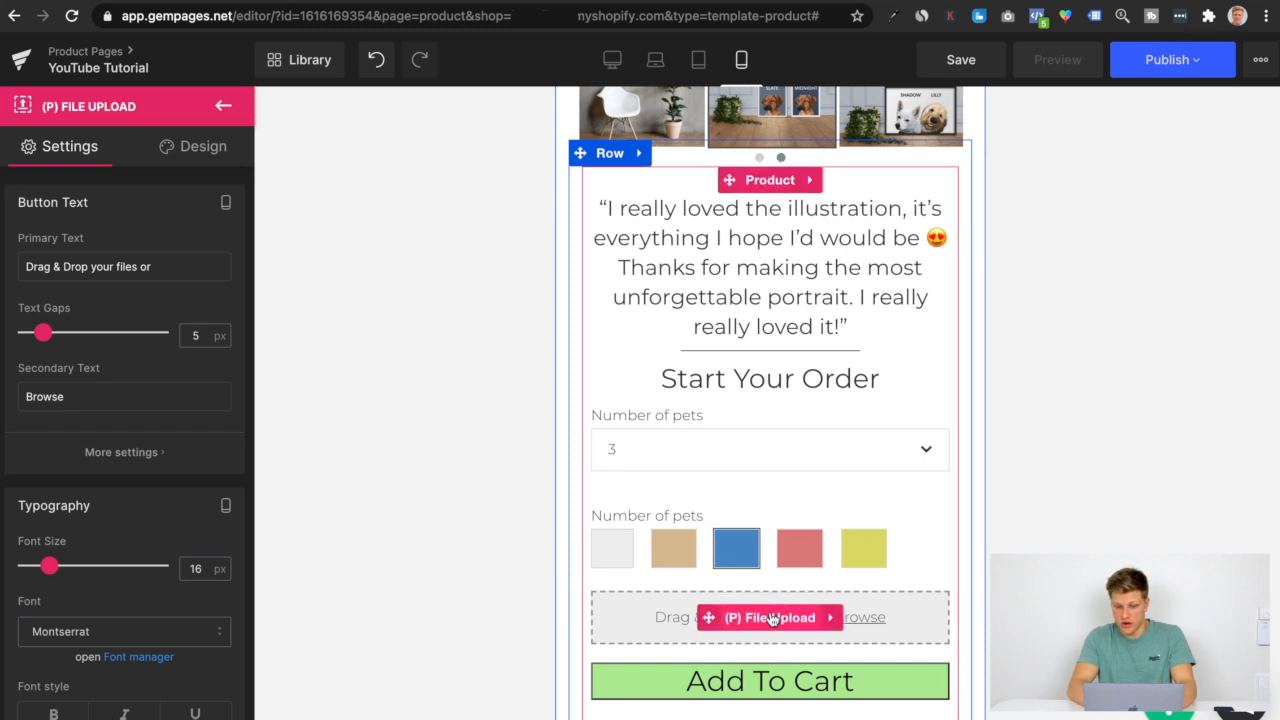
{"action": "left_click", "coordinate": [166, 262]}
{"action": "key", "text": "super+a"}
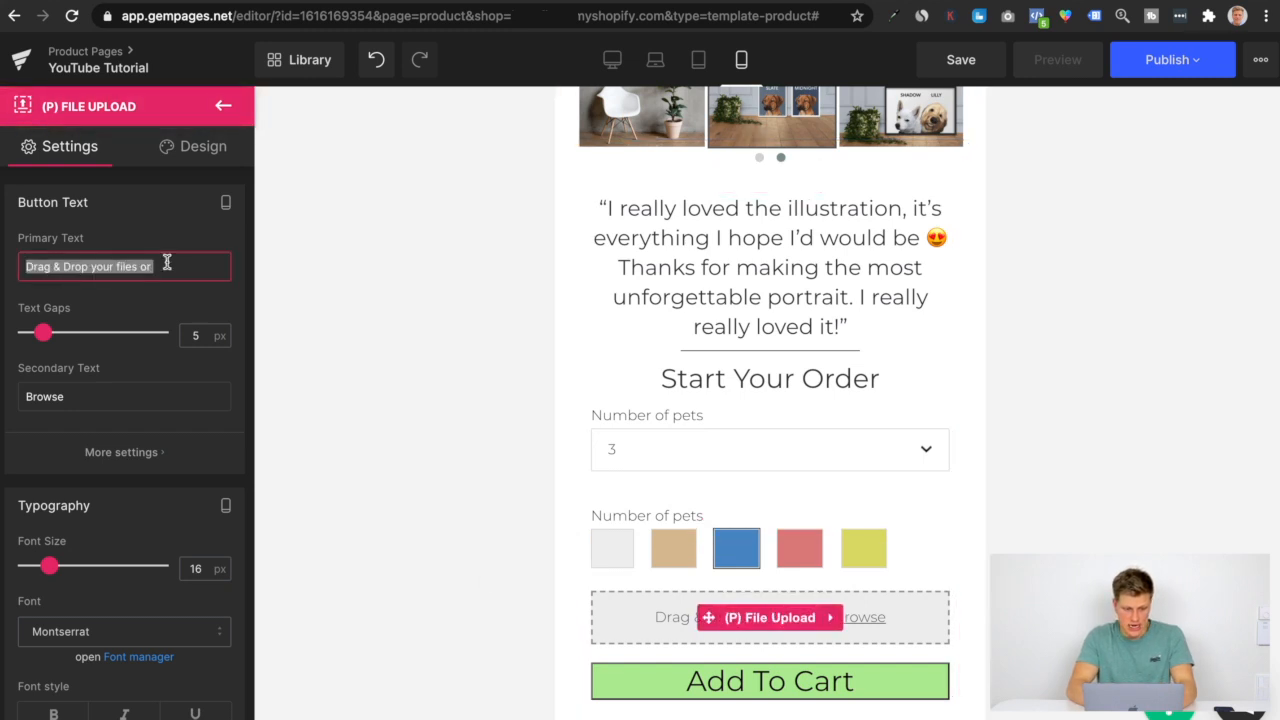
{"action": "type", "text": "Choose your photo"}
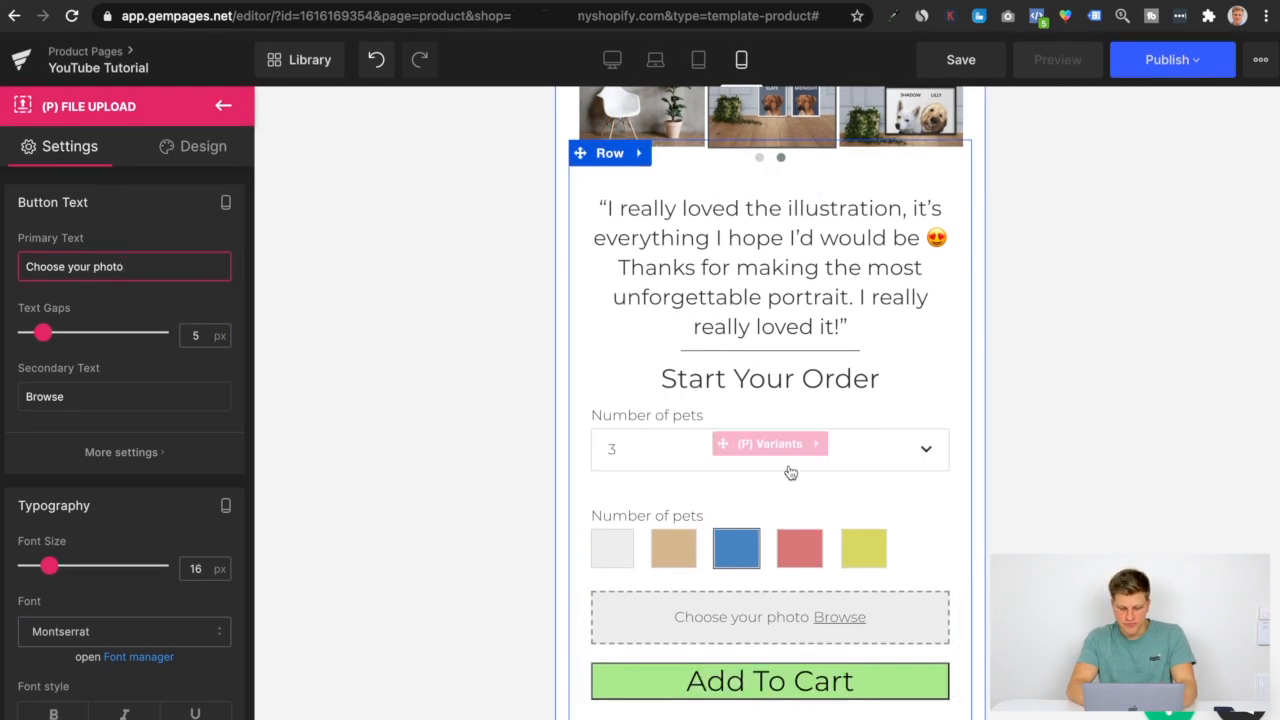
Add a heading below the cart button reading "Secure Checkout With" and reduce its font size to about half the default.
{"action": "left_click", "coordinate": [220, 107]}
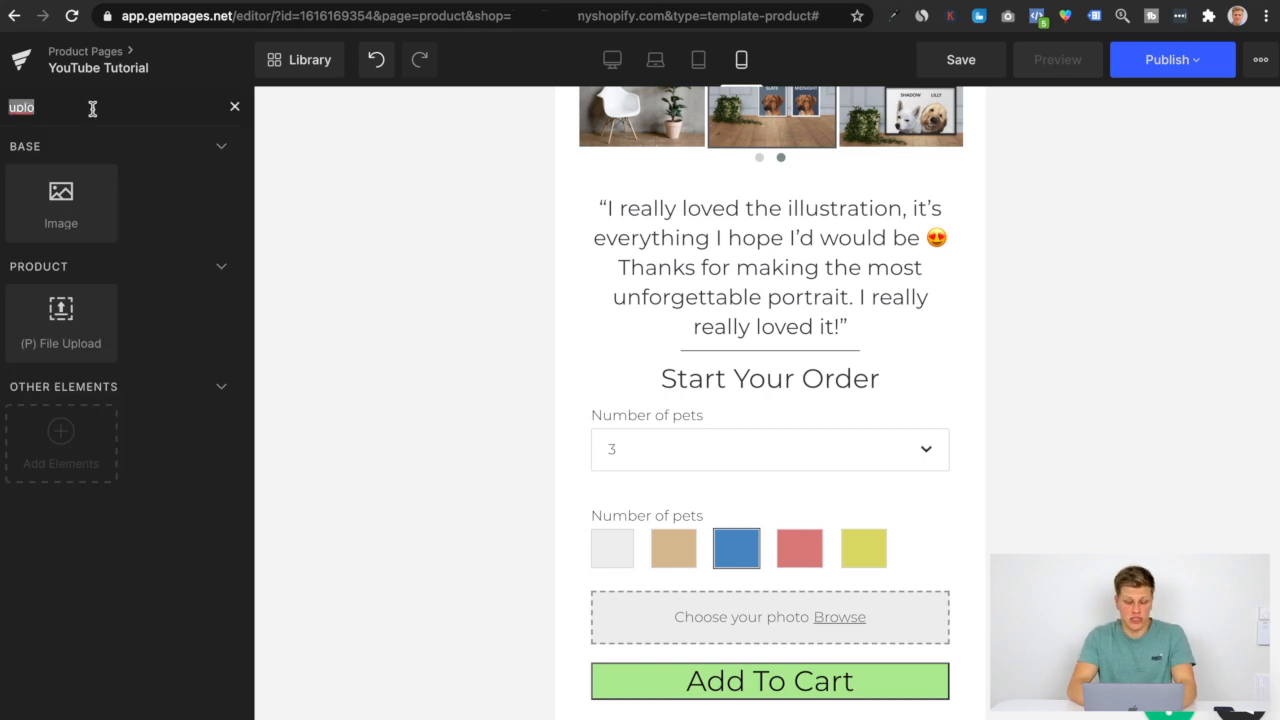
{"action": "key", "text": "BackSpace"}
{"action": "left_click_drag", "start_coordinate": [176, 212], "coordinate": [673, 710]}
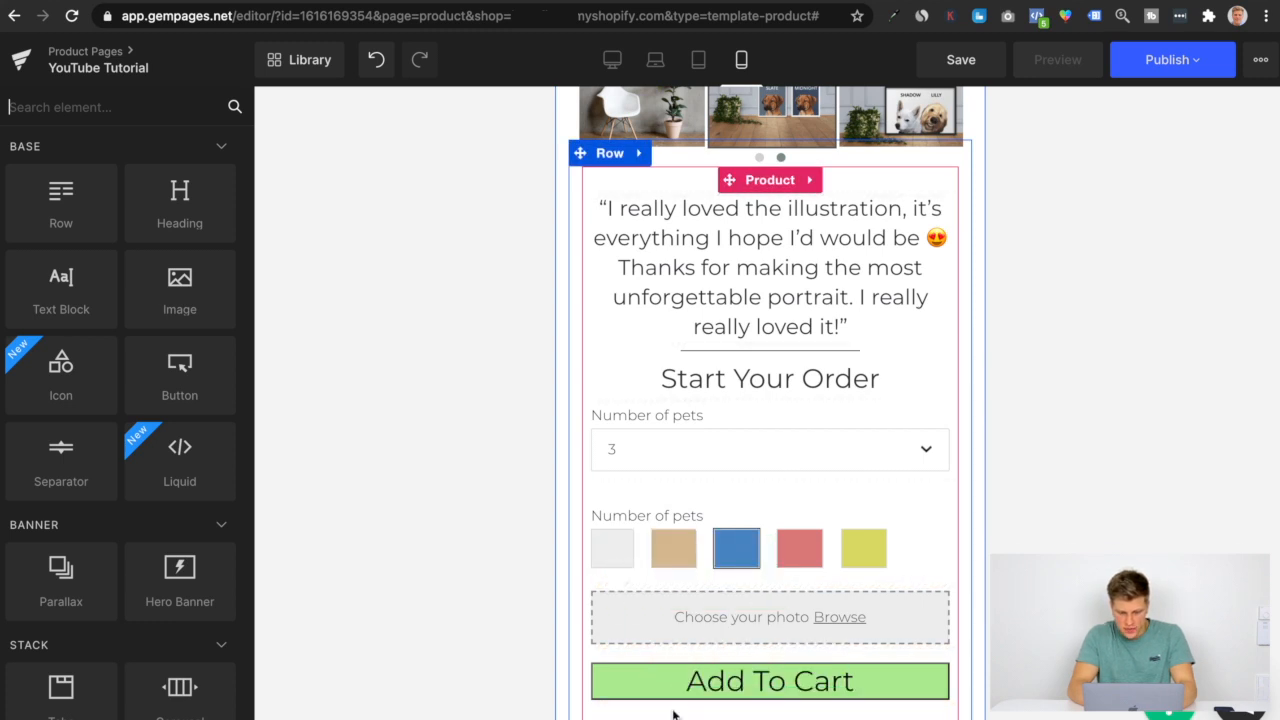
{"action": "triple_click", "coordinate": [689, 651]}
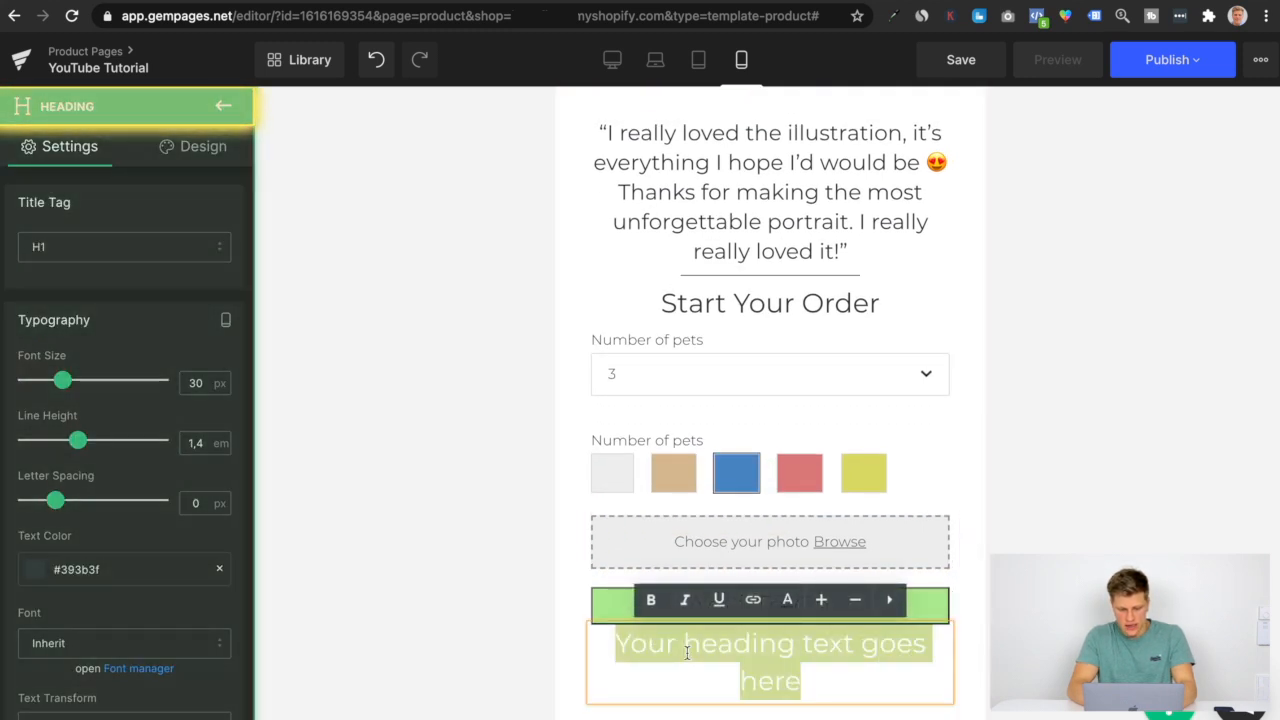
{"action": "type", "text": "Secure Ch"}
{"action": "key", "text": "BackSpace"}
{"action": "key", "text": "BackSpace"}
{"action": "type", "text": "Checkout "}
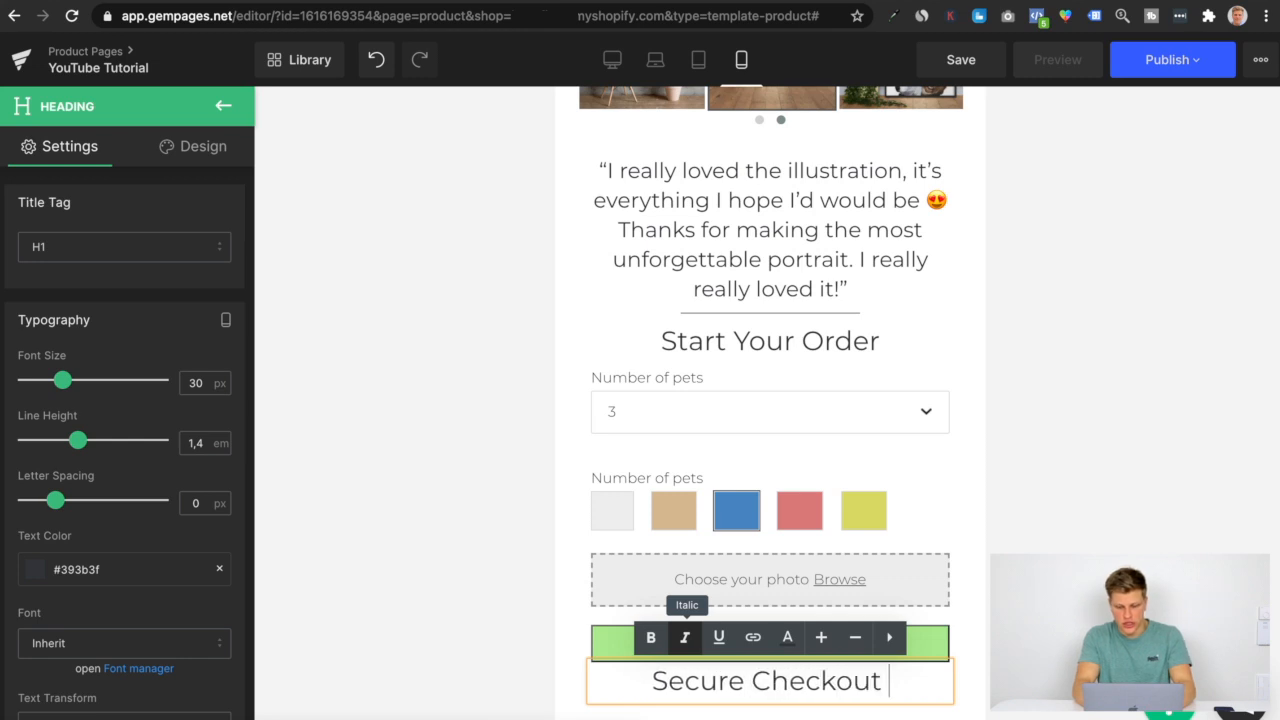
{"action": "type", "text": "With"}
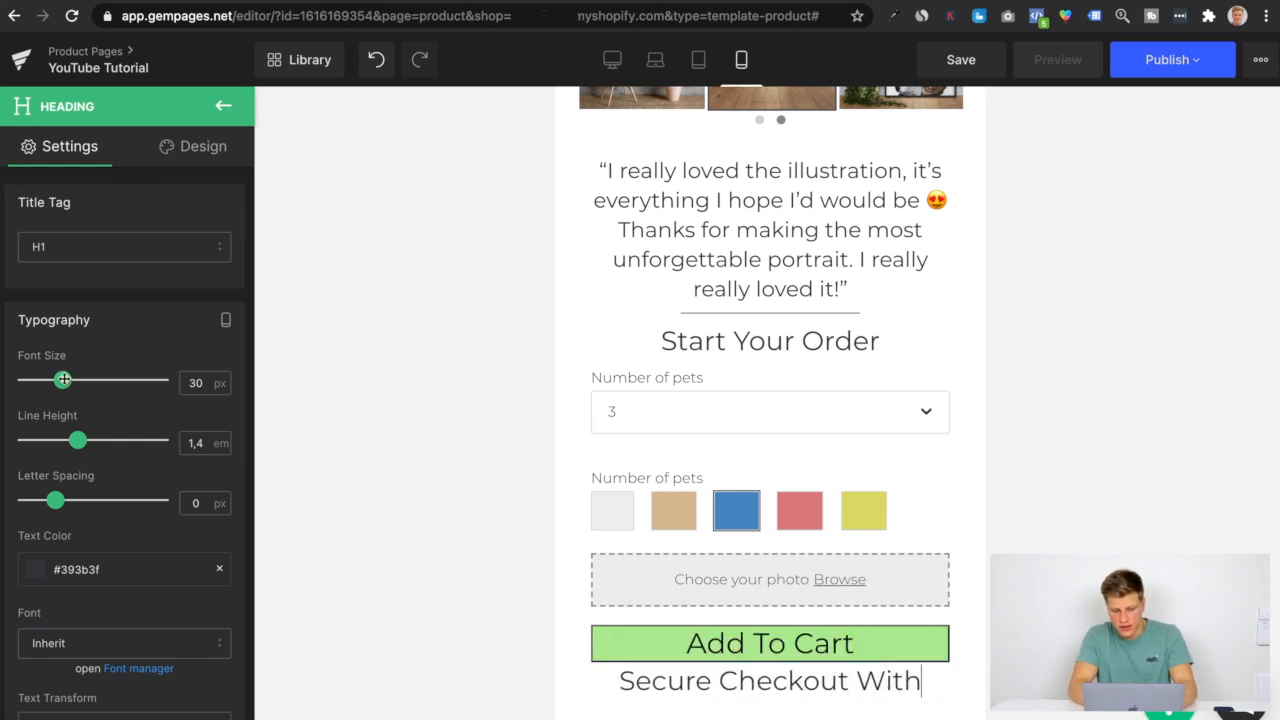
{"action": "left_click_drag", "start_coordinate": [61, 380], "coordinate": [42, 381]}
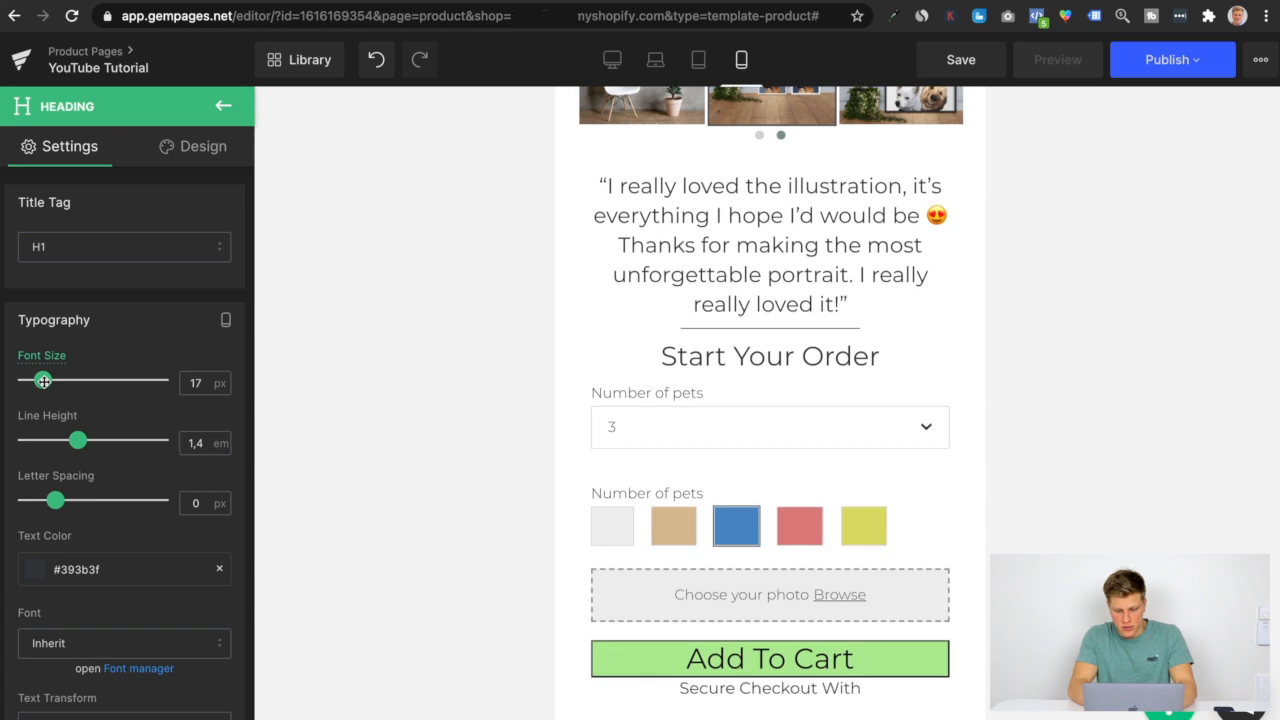
Add an image with the Visa, Mastercard, American Express and PayPal logos below the "Secure Checkout With" heading.
{"action": "left_click", "coordinate": [223, 106]}
{"action": "left_click", "coordinate": [100, 106]}
{"action": "type", "text": "ima"}
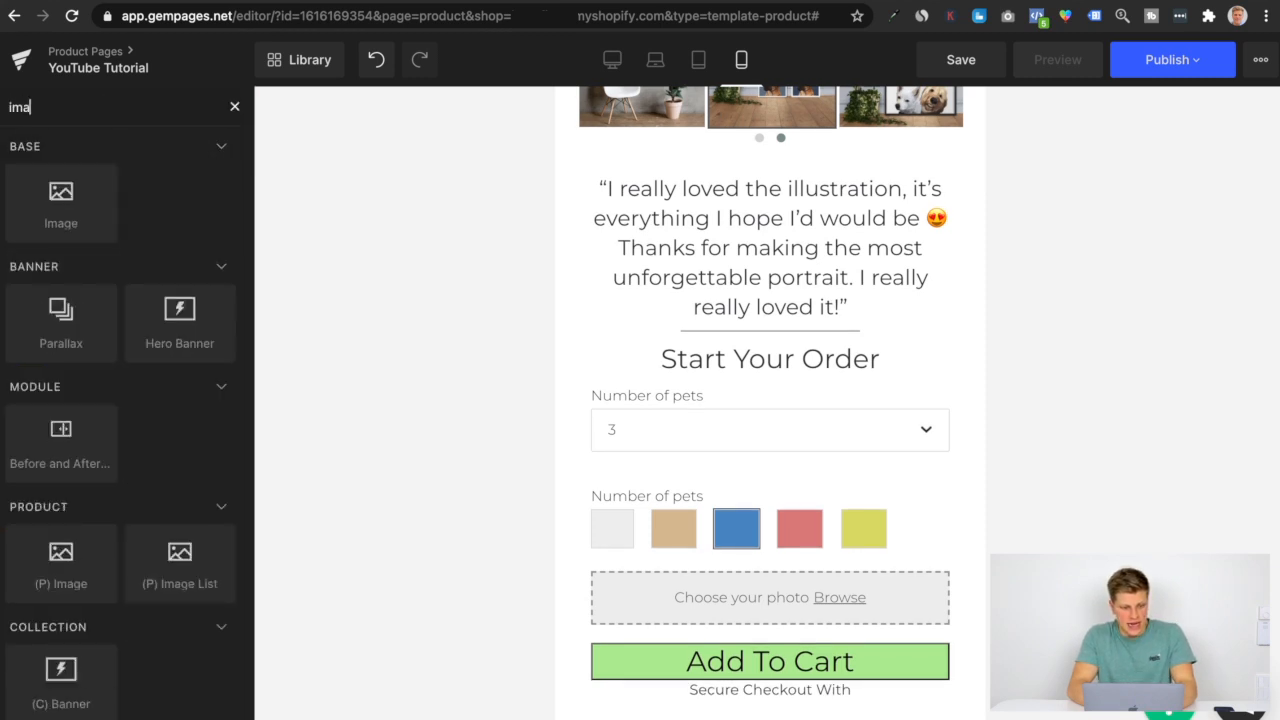
{"action": "left_click_drag", "start_coordinate": [60, 200], "coordinate": [776, 668]}
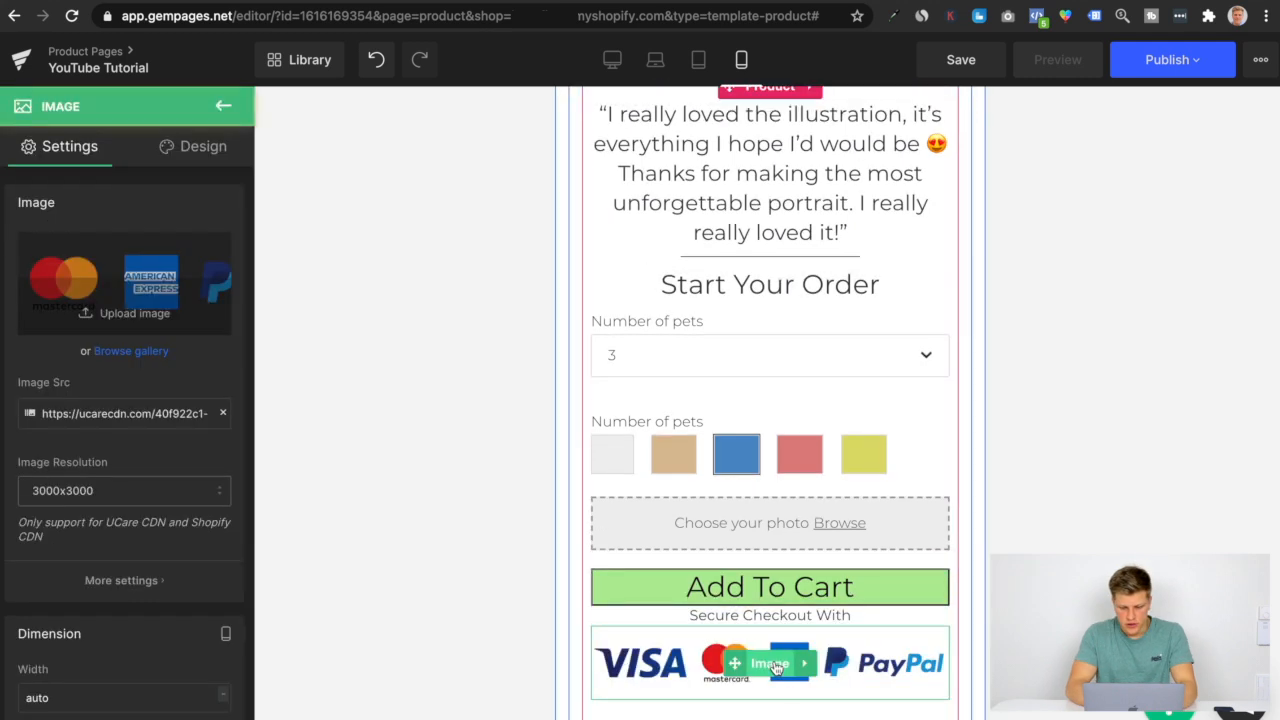
Set the payment logos image's width to 200 px.
{"action": "scroll", "coordinate": [134, 560], "scroll_direction": "down", "scroll_amount": 3}
{"action": "left_click", "coordinate": [87, 410]}
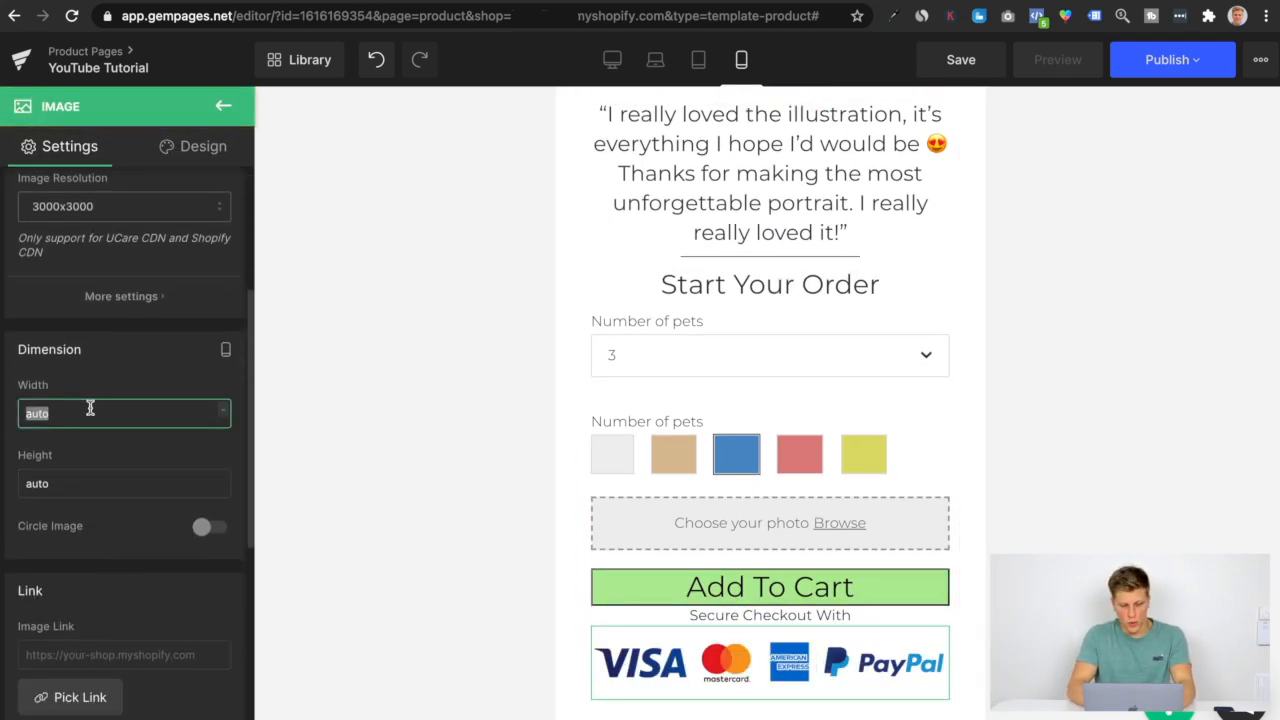
{"action": "type", "text": "250"}
{"action": "key", "text": "BackSpace"}
{"action": "key", "text": "BackSpace"}
{"action": "type", "text": "00"}
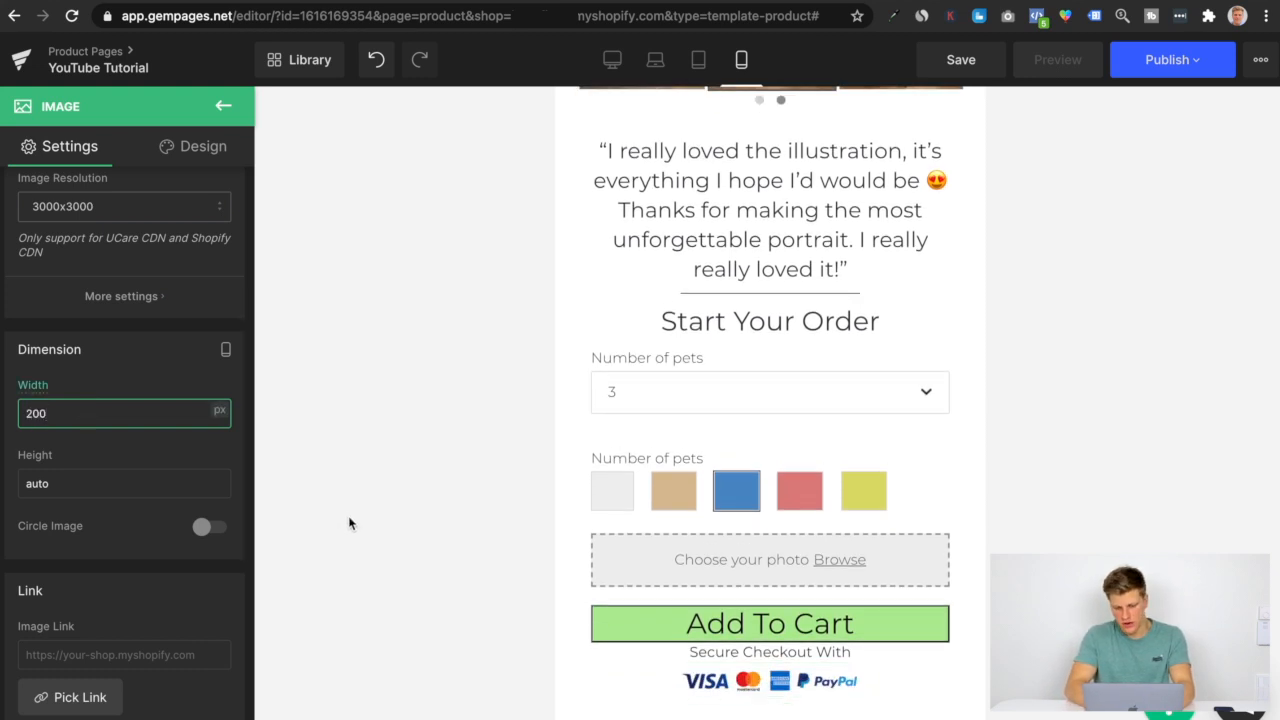
Set the top margin of the "Secure Checkout With" heading to 10px.
{"action": "left_click", "coordinate": [775, 660]}
{"action": "left_click", "coordinate": [212, 148]}
{"action": "left_click", "coordinate": [153, 252]}
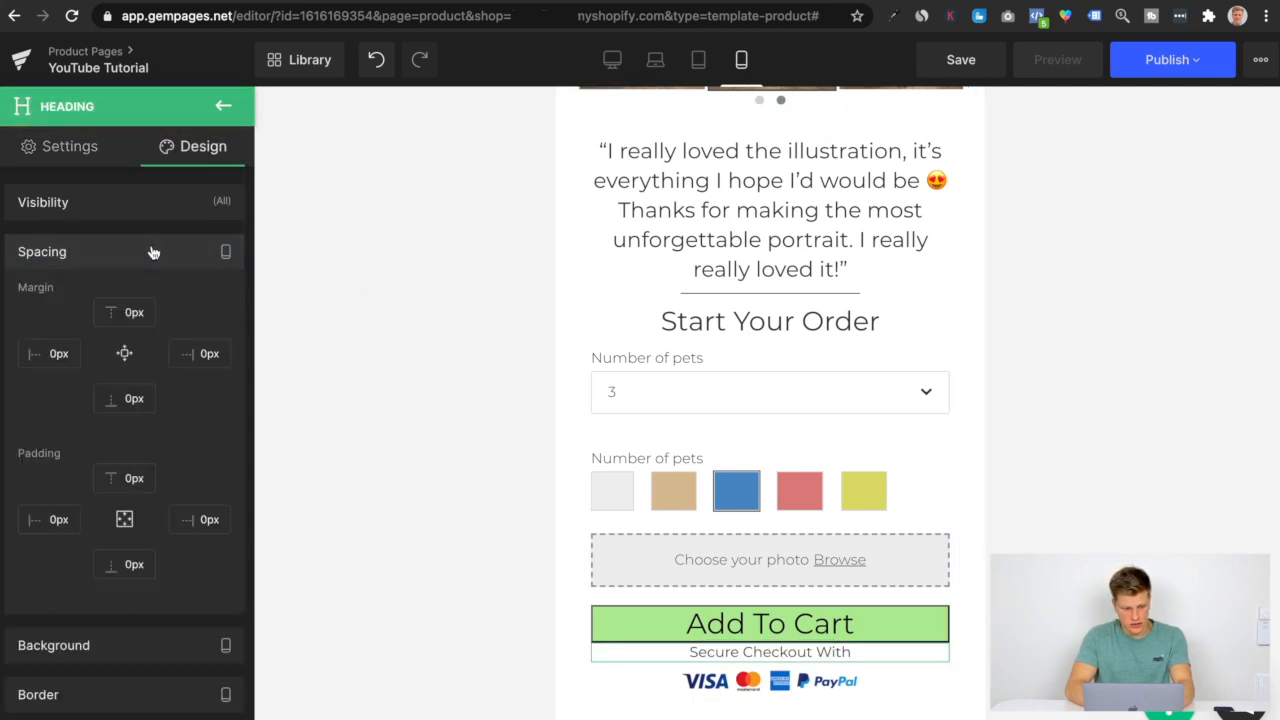
{"action": "left_click", "coordinate": [122, 315]}
{"action": "type", "text": "1"}
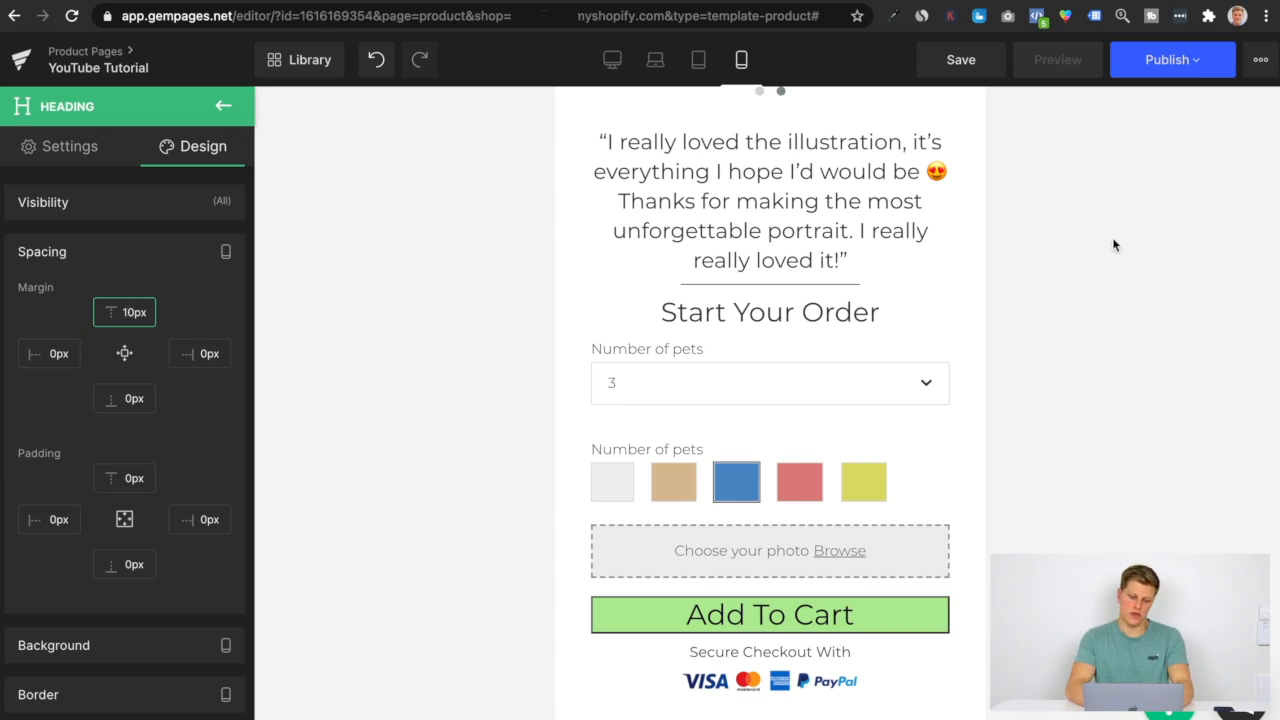
Save the page and add a Tabs element below the payment logos image.
{"action": "left_click", "coordinate": [960, 60]}
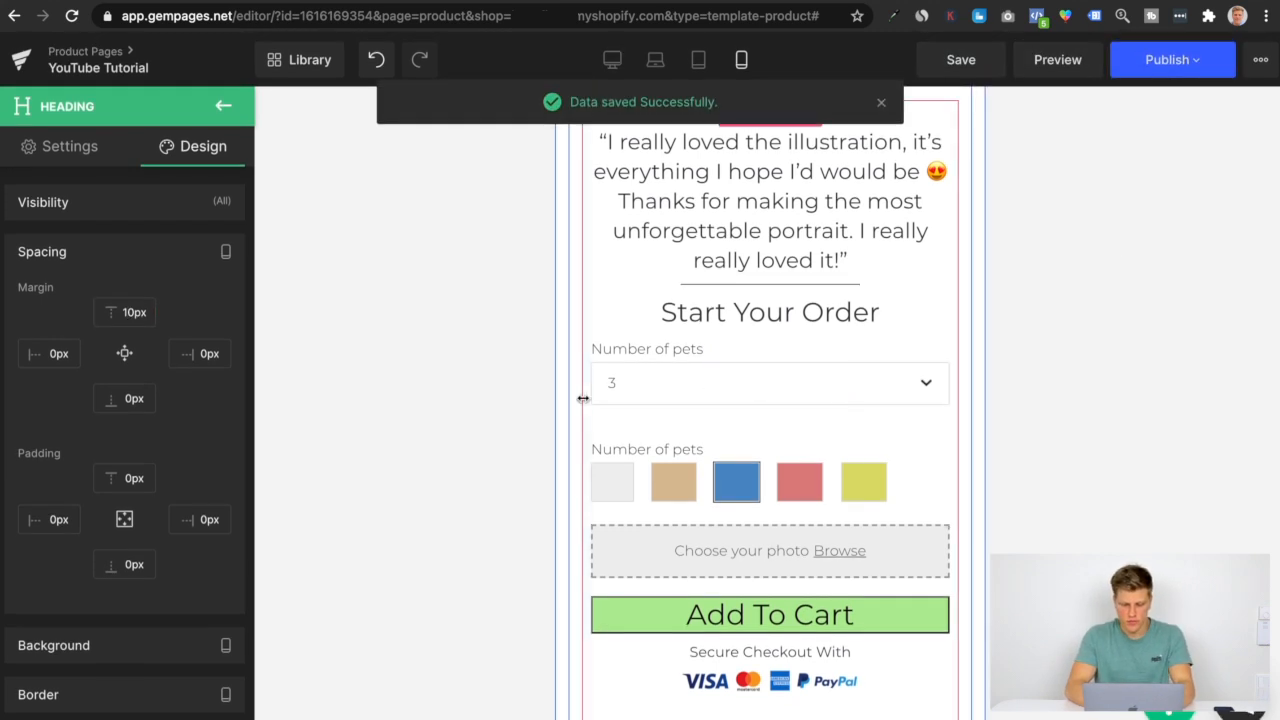
{"action": "left_click", "coordinate": [222, 108]}
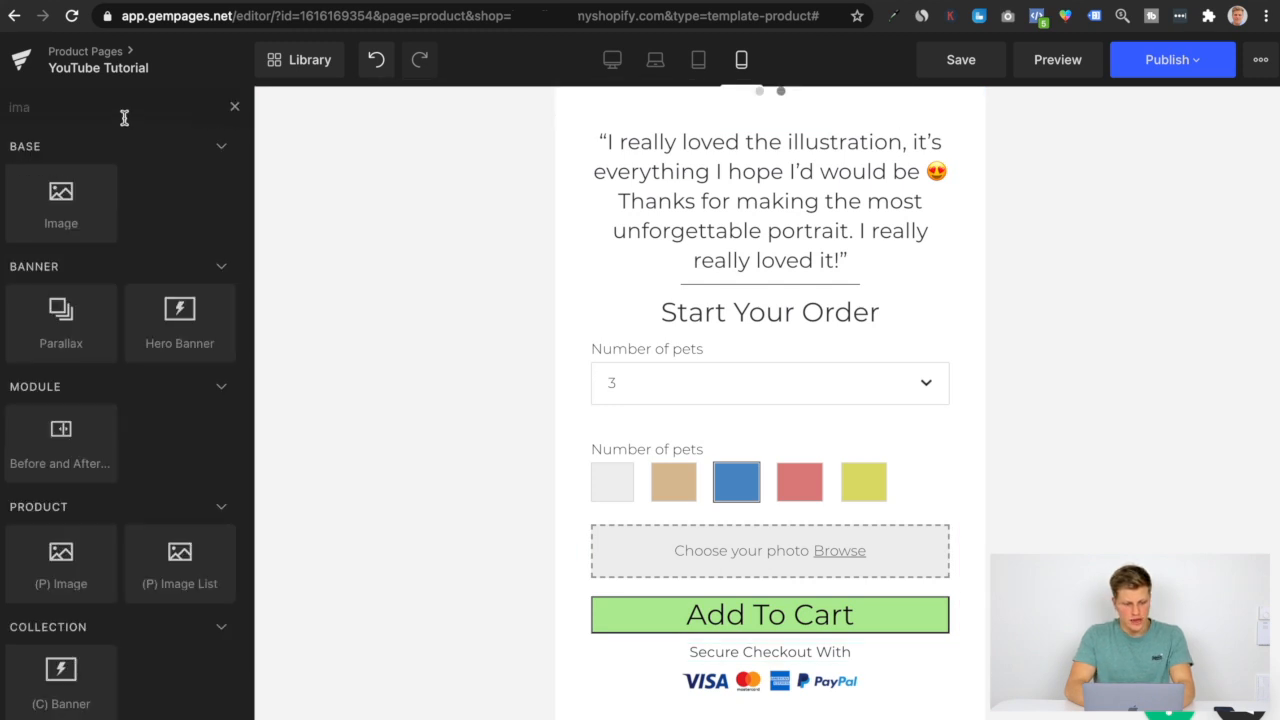
{"action": "key", "text": "BackSpace"}
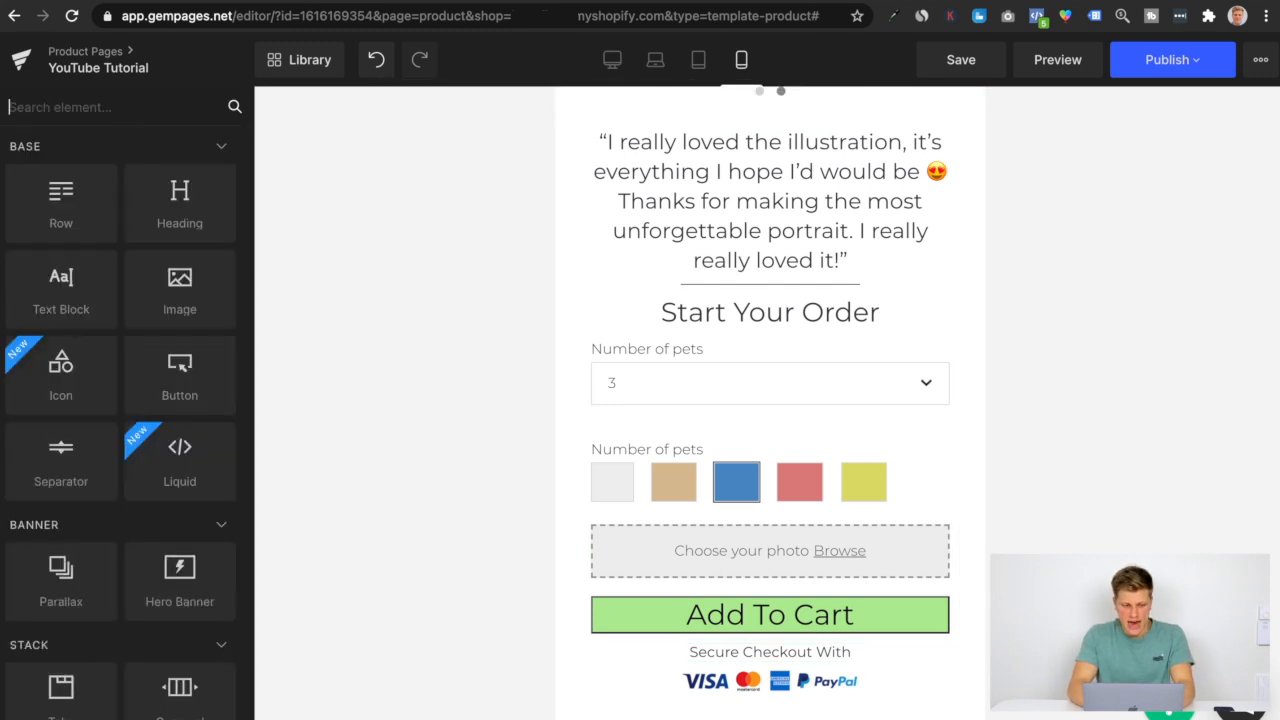
{"action": "scroll", "coordinate": [97, 276], "scroll_direction": "down", "scroll_amount": 5}
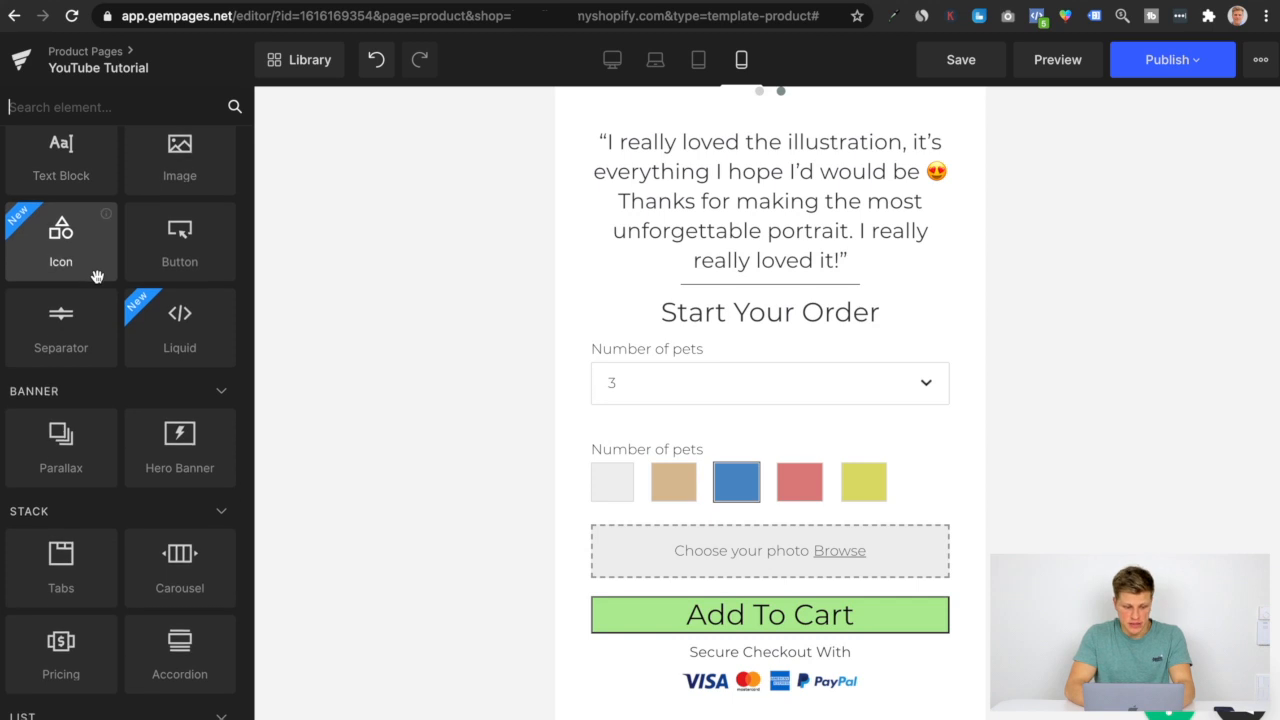
{"action": "scroll", "coordinate": [123, 456], "scroll_direction": "down", "scroll_amount": 4}
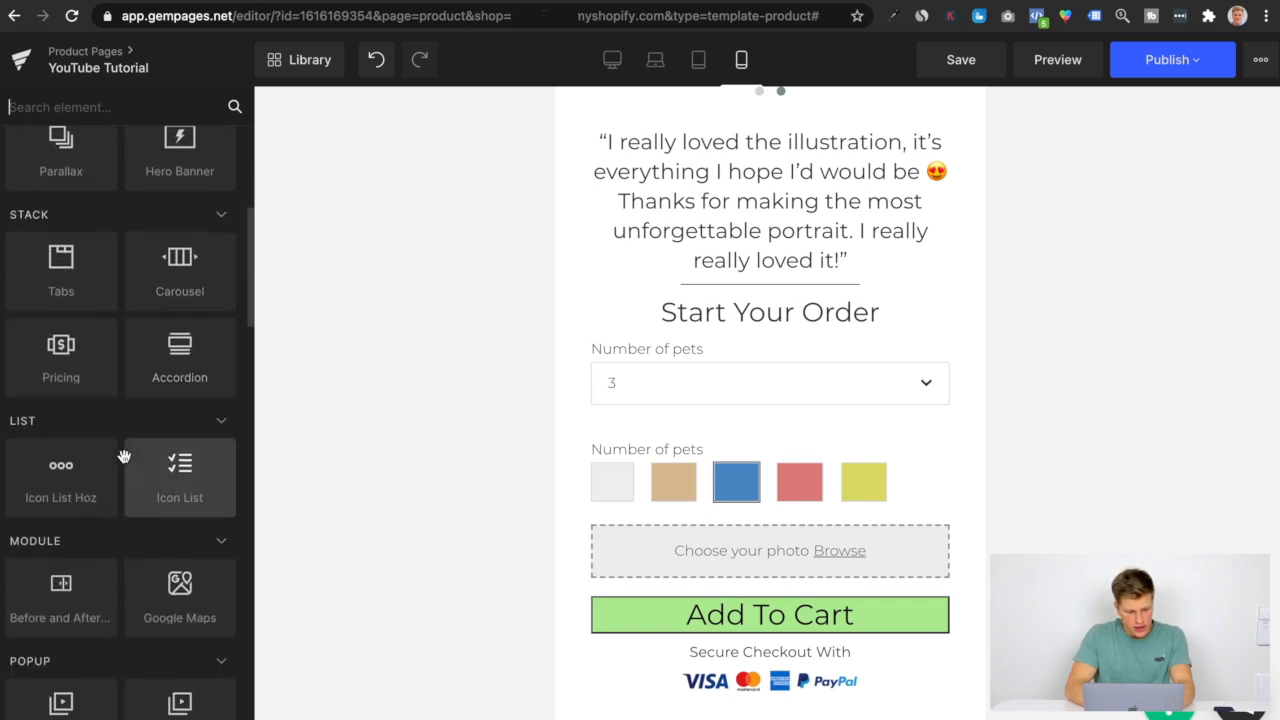
{"action": "left_click_drag", "start_coordinate": [86, 224], "coordinate": [738, 700]}
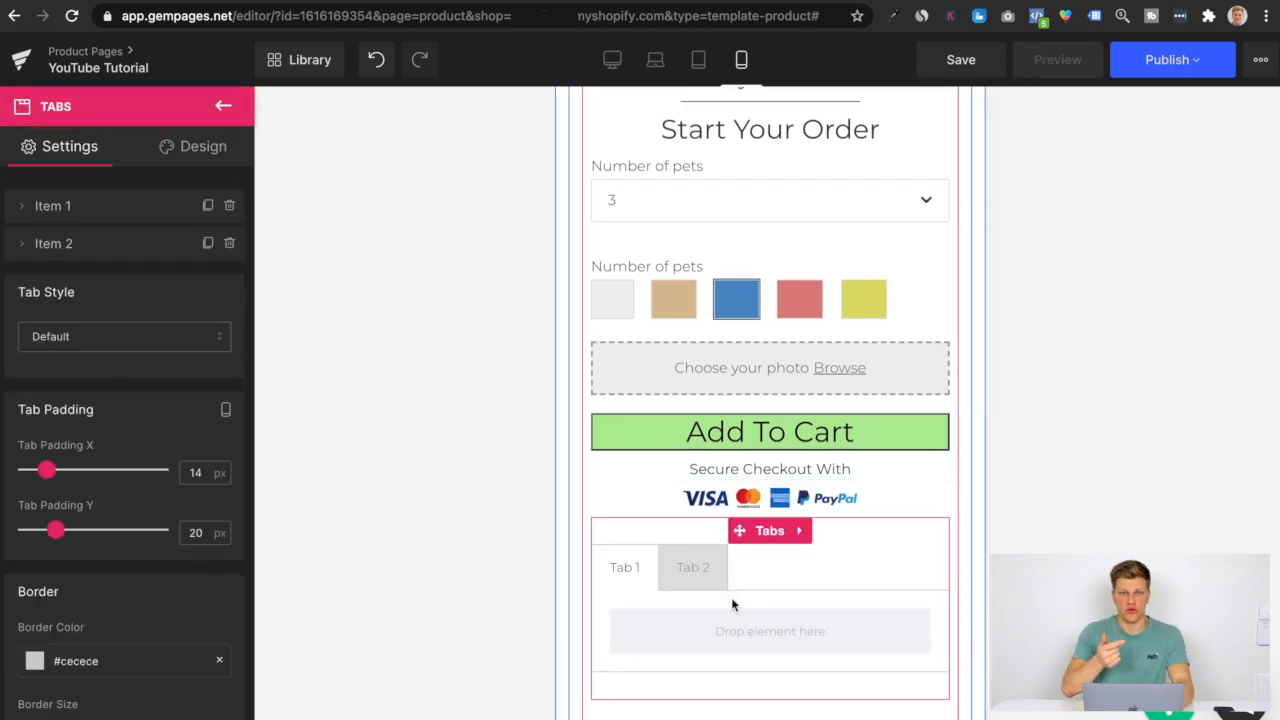
Duplicate the second tab of the Tabs element and title the first tab "Description".
{"action": "left_click", "coordinate": [207, 245]}
{"action": "left_click", "coordinate": [648, 567]}
{"action": "double_click", "coordinate": [623, 568]}
{"action": "type", "text": "Description"}
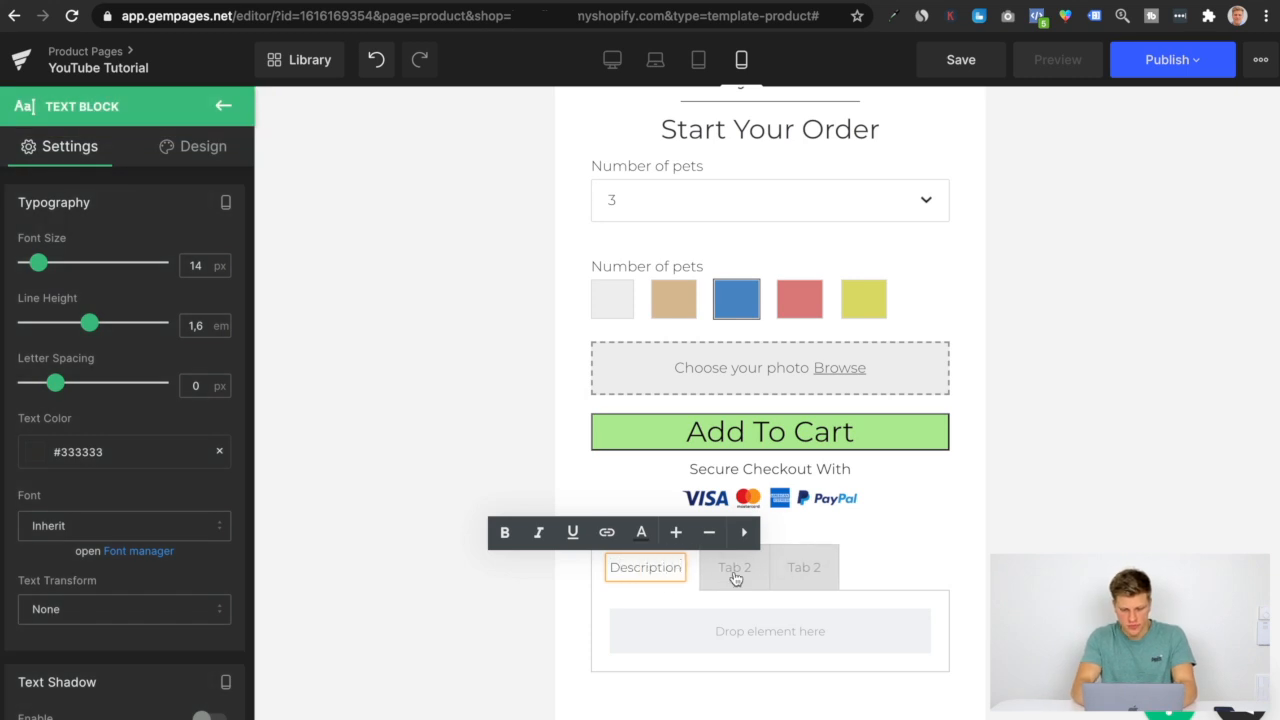
Title the second tab "Reviews" and the third tab "FAQ's".
{"action": "left_click", "coordinate": [735, 570]}
{"action": "double_click", "coordinate": [735, 568]}
{"action": "type", "text": "Reviews"}
{"action": "left_click", "coordinate": [820, 567]}
{"action": "double_click", "coordinate": [822, 568]}
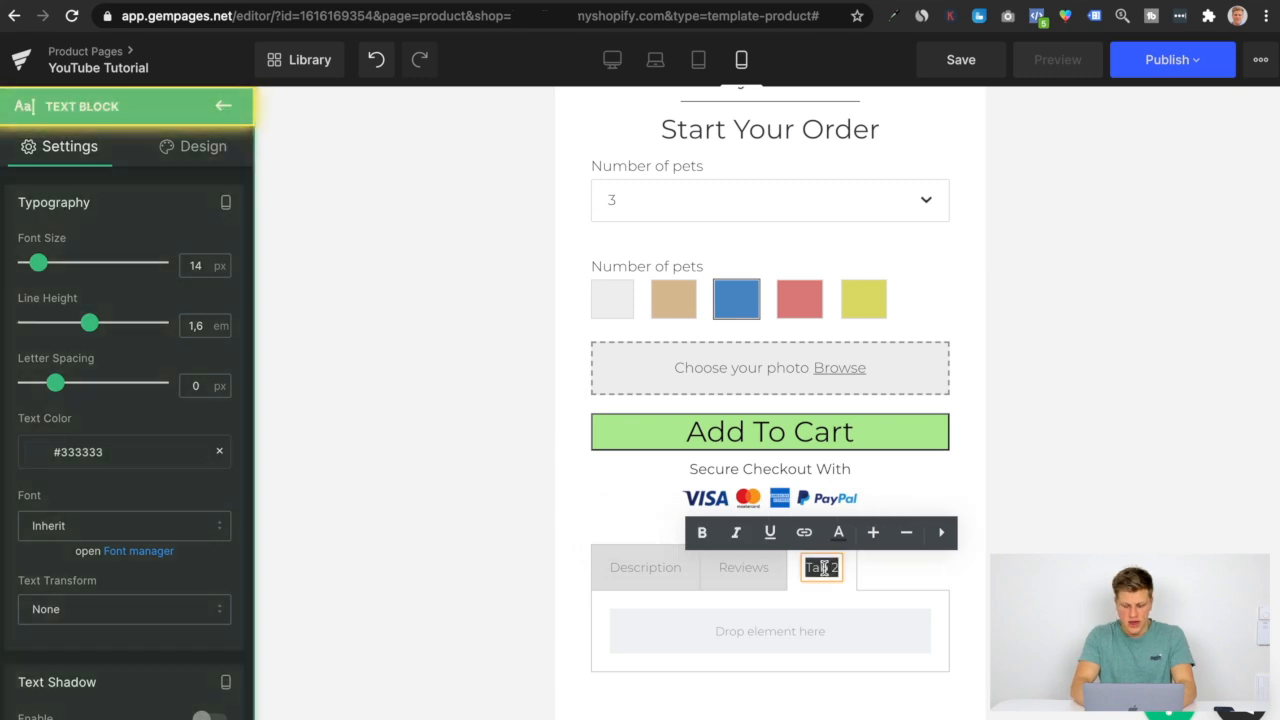
{"action": "type", "text": "FAQ's"}
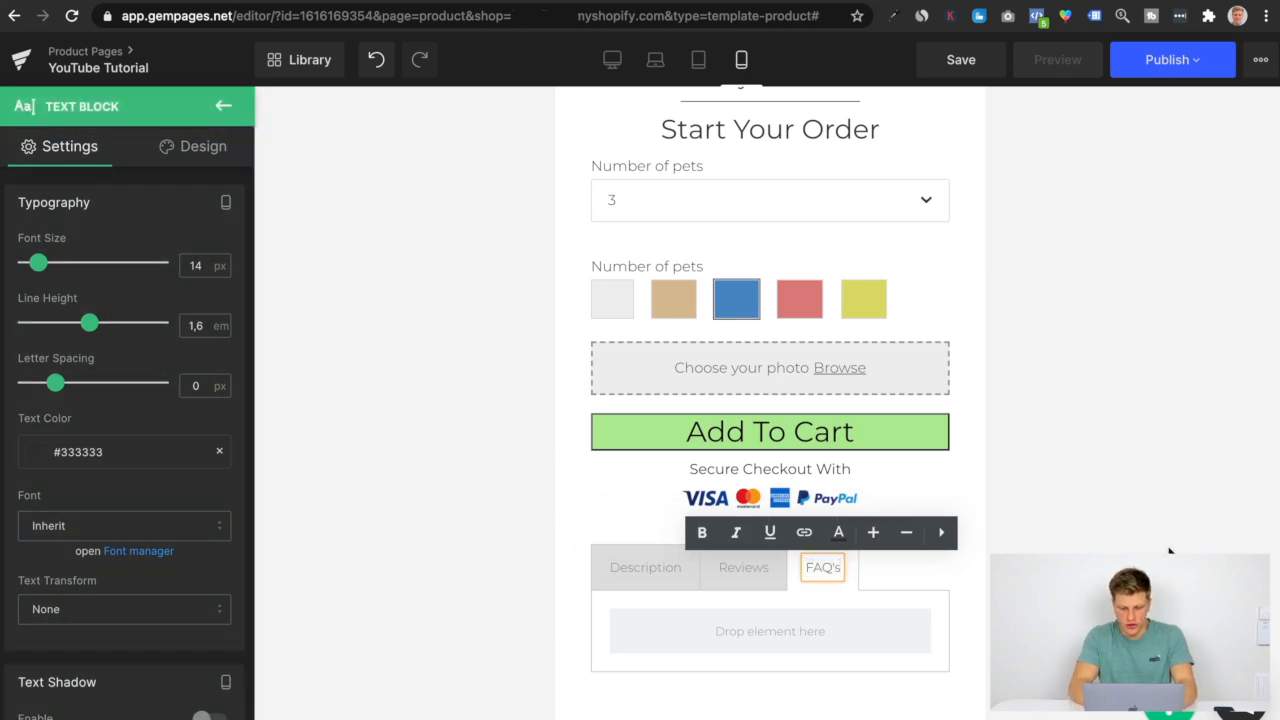
{"action": "left_click", "coordinate": [1170, 550]}
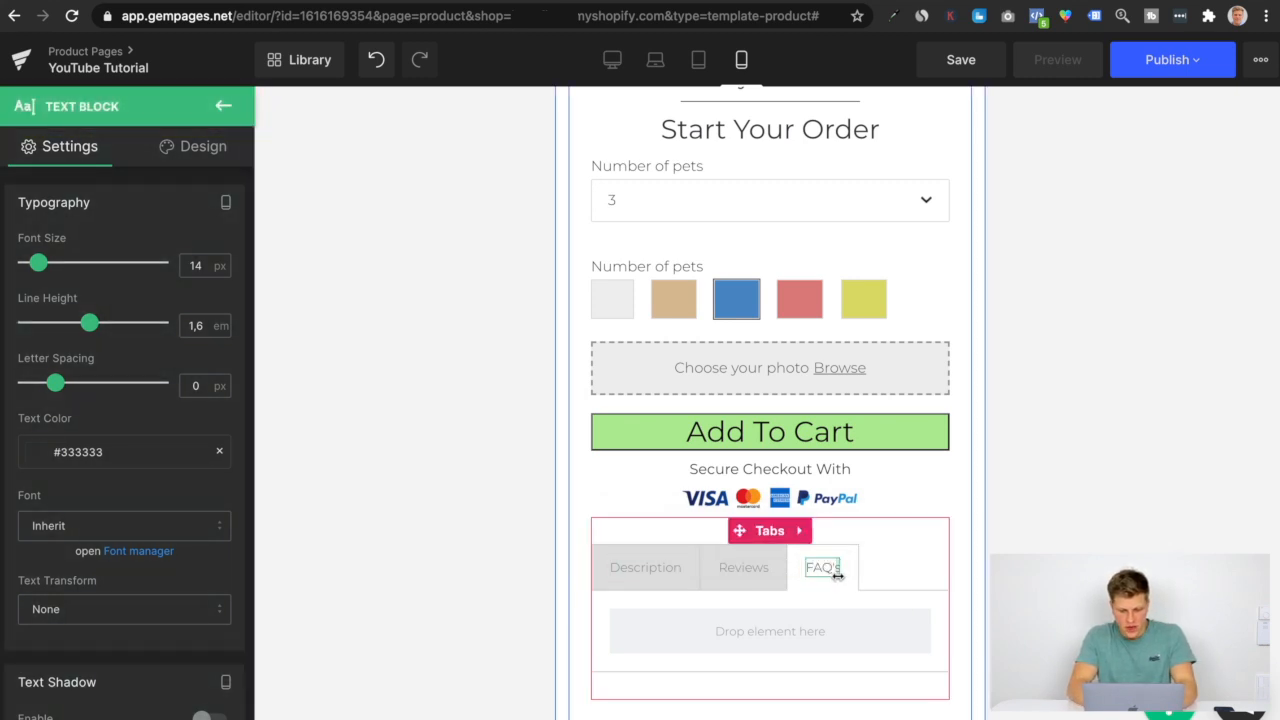
Open the Reviews tab's content area and search the available elements for "loo".
{"action": "left_click", "coordinate": [763, 570]}
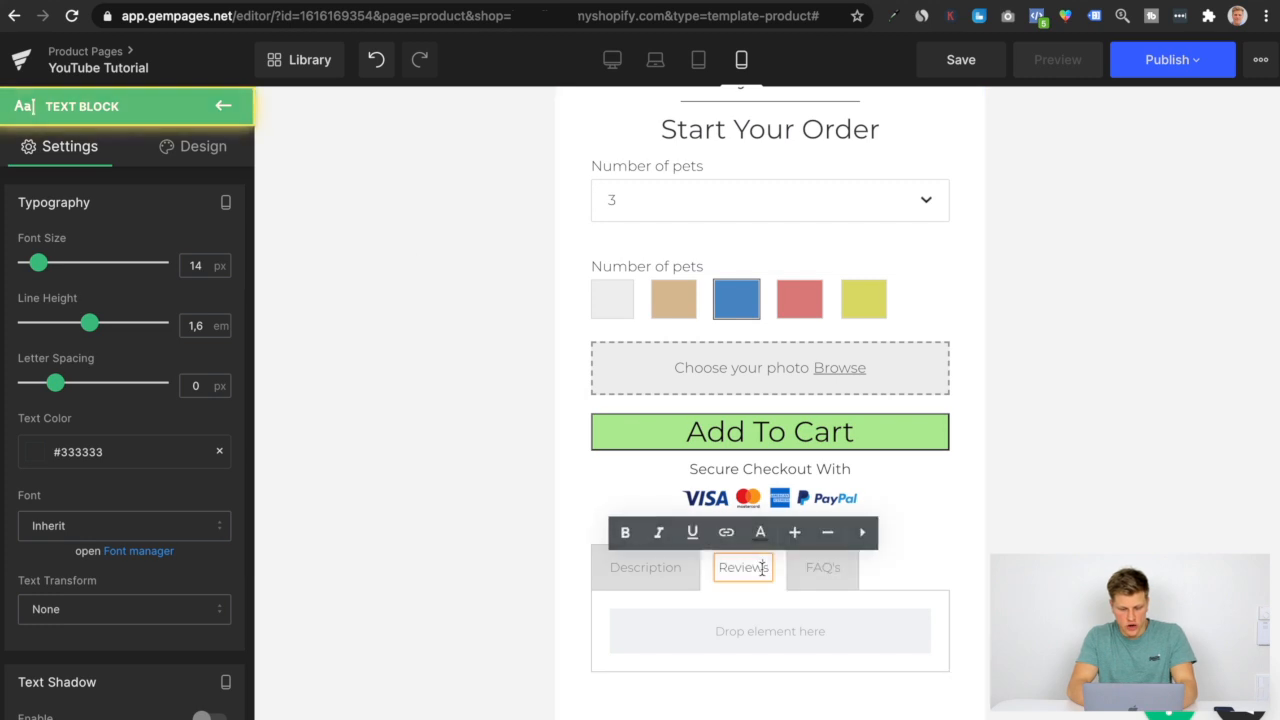
{"action": "left_click", "coordinate": [221, 107]}
{"action": "scroll", "coordinate": [157, 122], "scroll_direction": "up", "scroll_amount": 5}
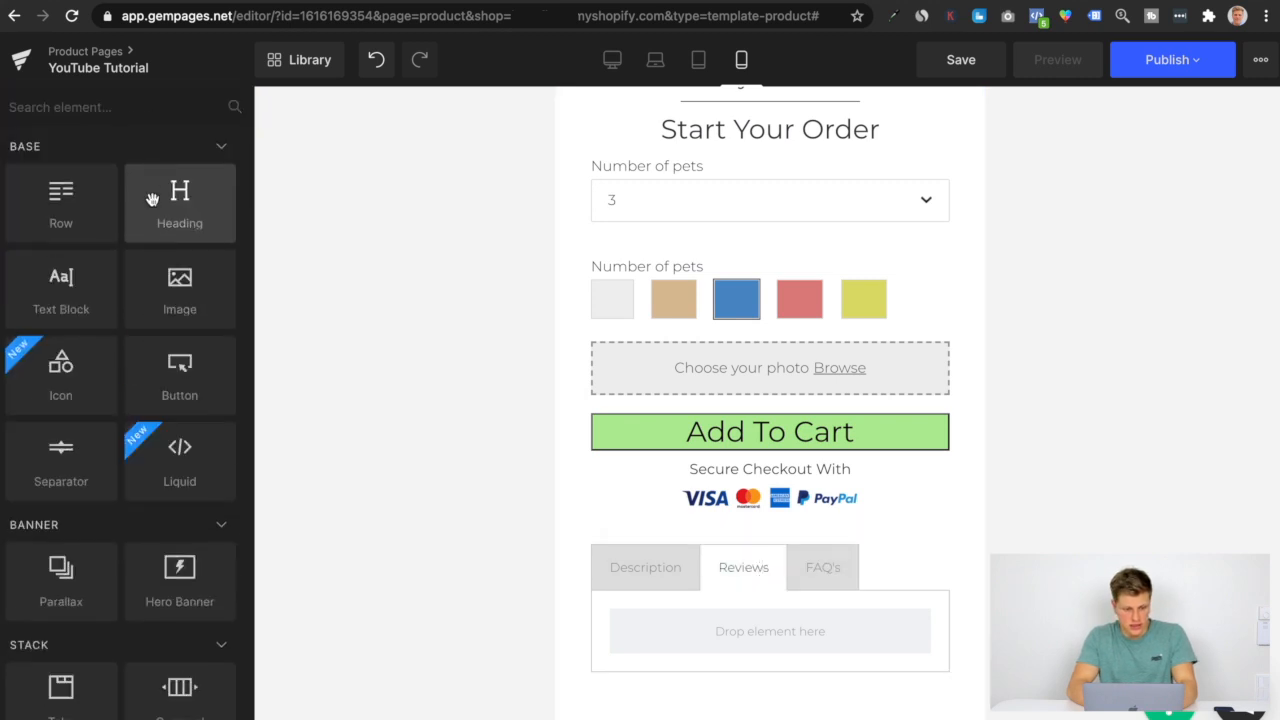
{"action": "left_click", "coordinate": [174, 110]}
{"action": "type", "text": "loo"}
{"action": "key", "text": "BackSpace"}
{"action": "key", "text": "BackSpace"}
{"action": "key", "text": "BackSpace"}
{"action": "type", "text": "loo"}
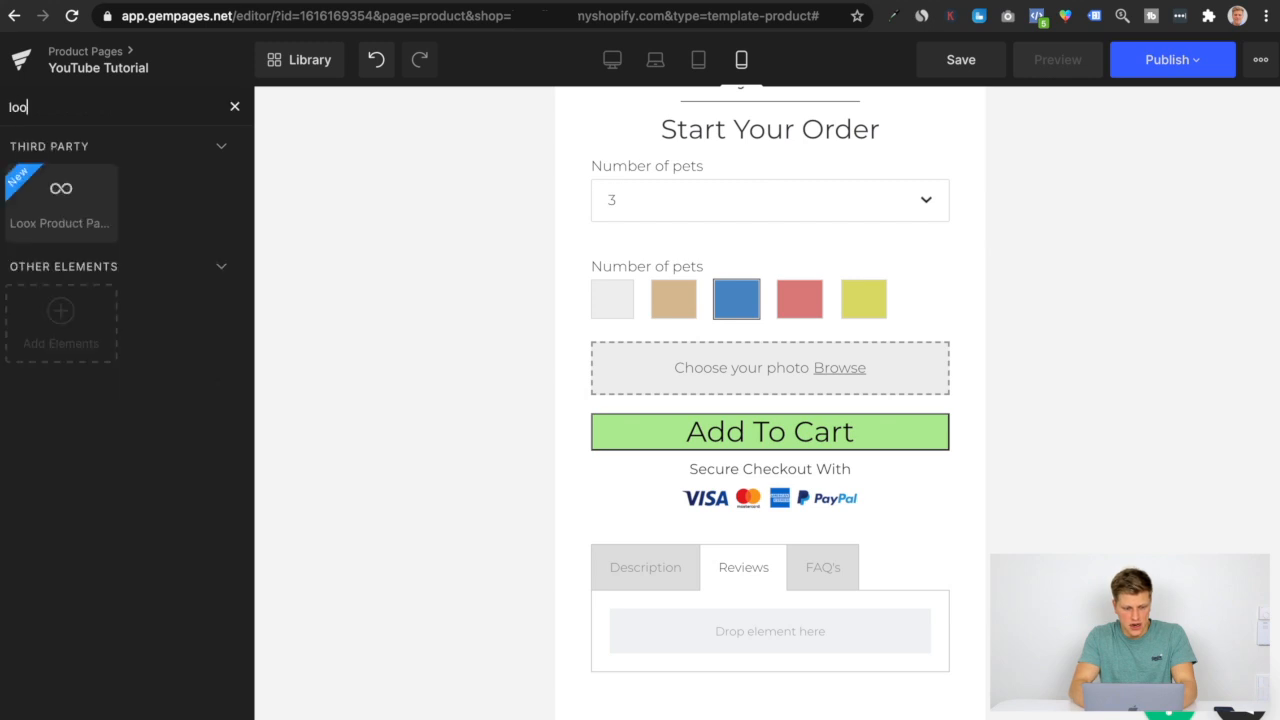
Look up "loox" in the element library, and place the Loox Product Page + Stars element in the Reviews tab.
{"action": "left_click", "coordinate": [78, 325]}
{"action": "left_click", "coordinate": [443, 186]}
{"action": "double_click", "coordinate": [483, 189]}
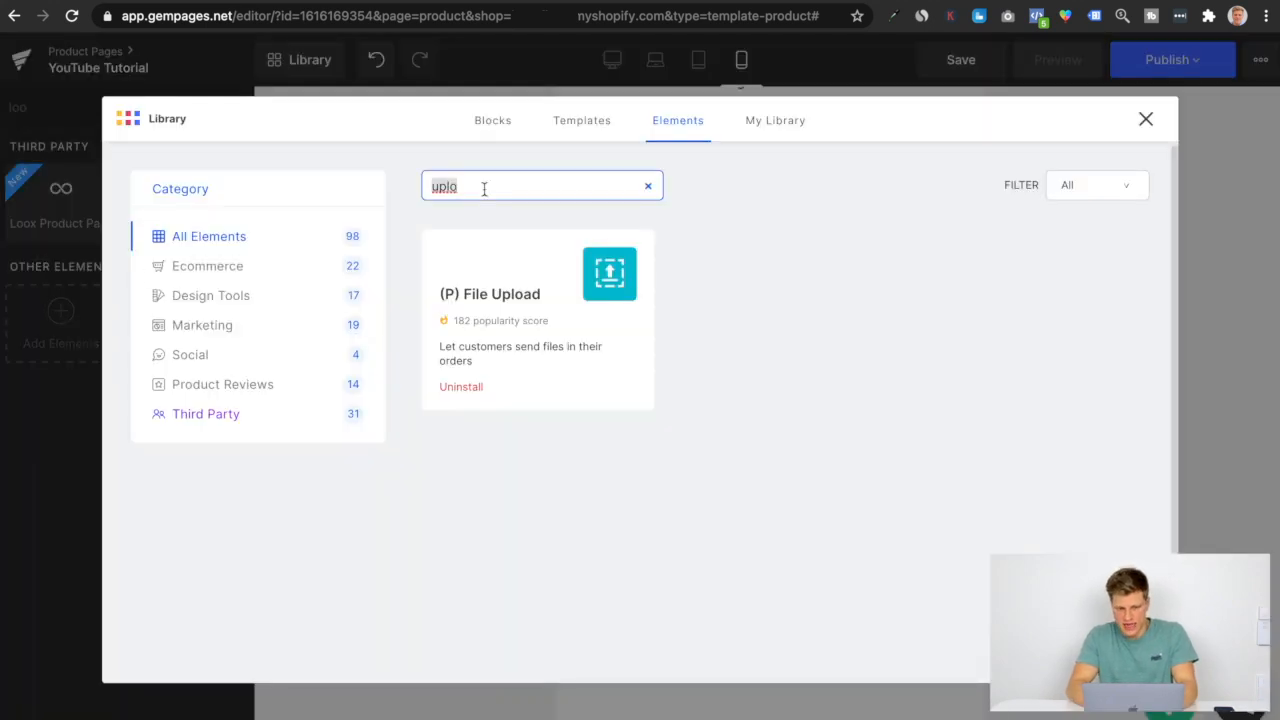
{"action": "type", "text": "loox"}
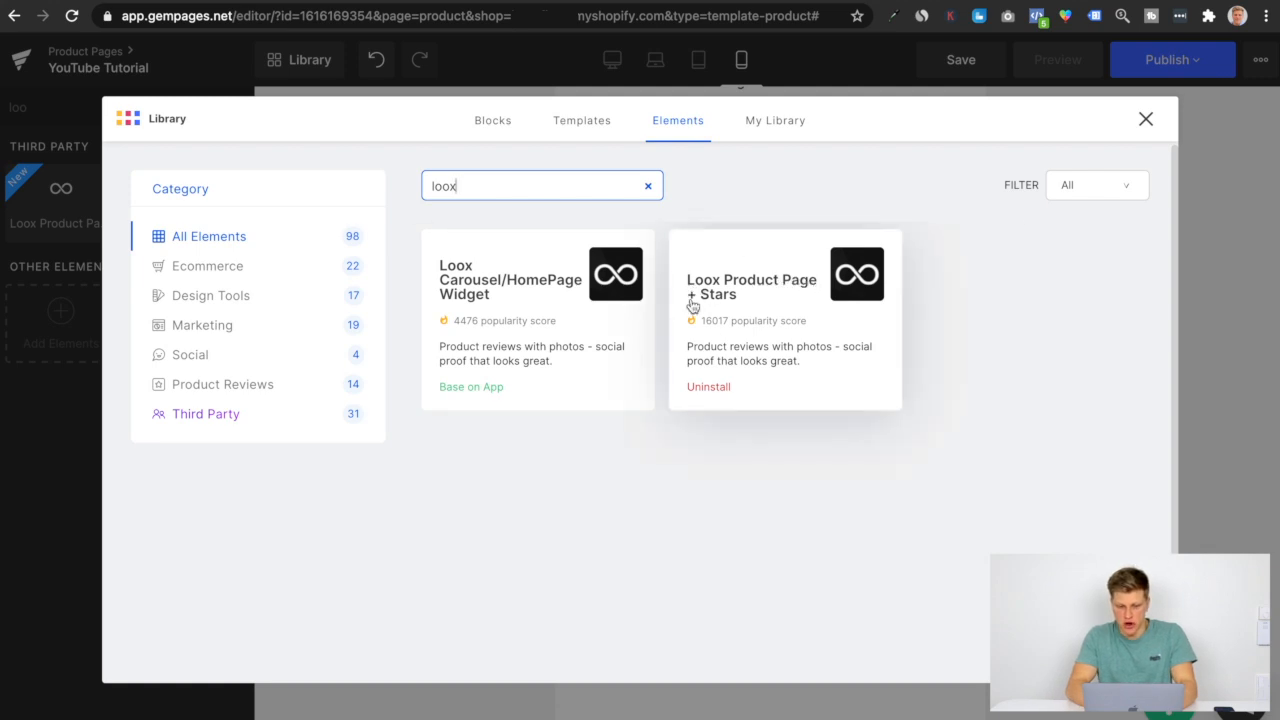
{"action": "left_click", "coordinate": [1148, 122]}
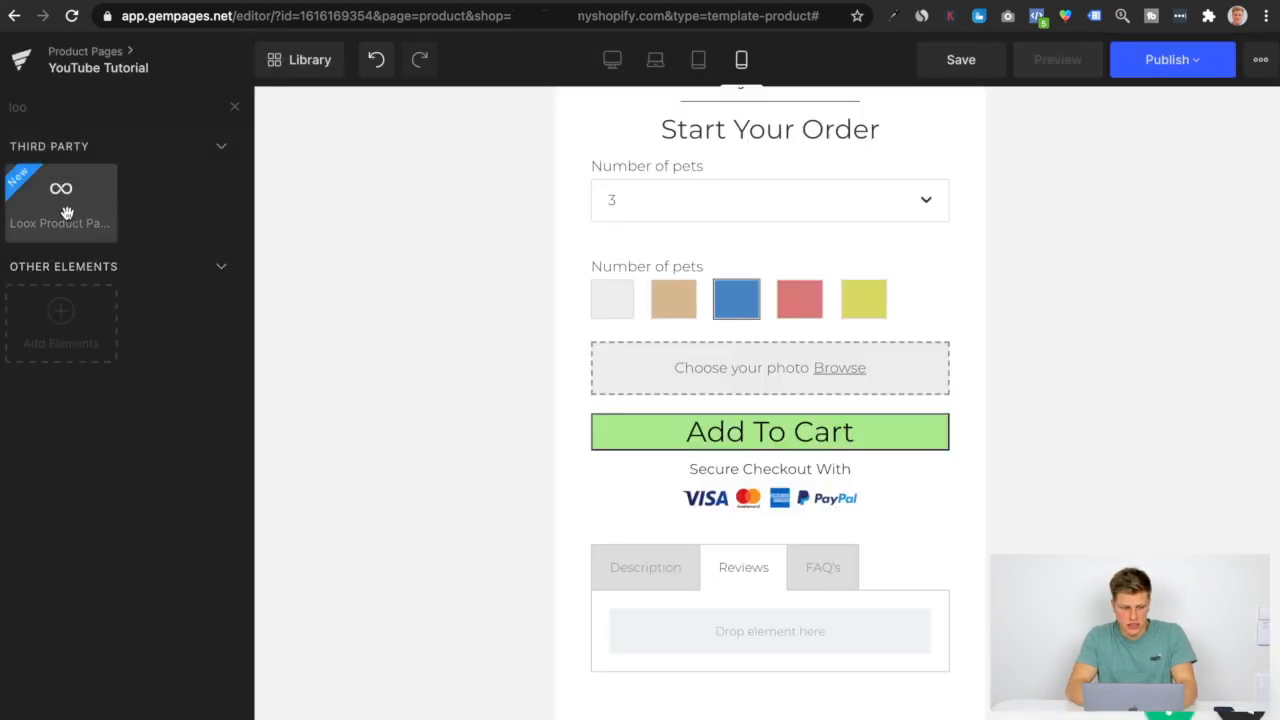
{"action": "left_click_drag", "start_coordinate": [64, 205], "coordinate": [690, 636]}
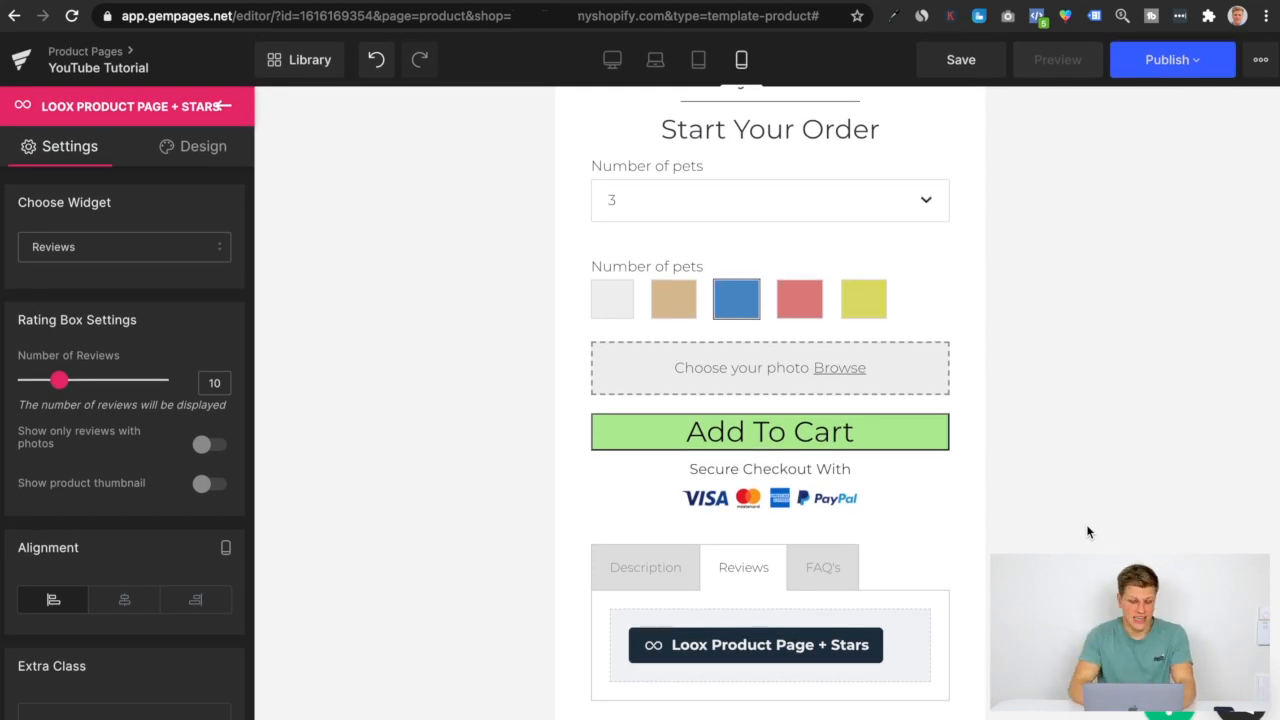
Add an Accordion element inside the FAQ's tab.
{"action": "left_click", "coordinate": [826, 560]}
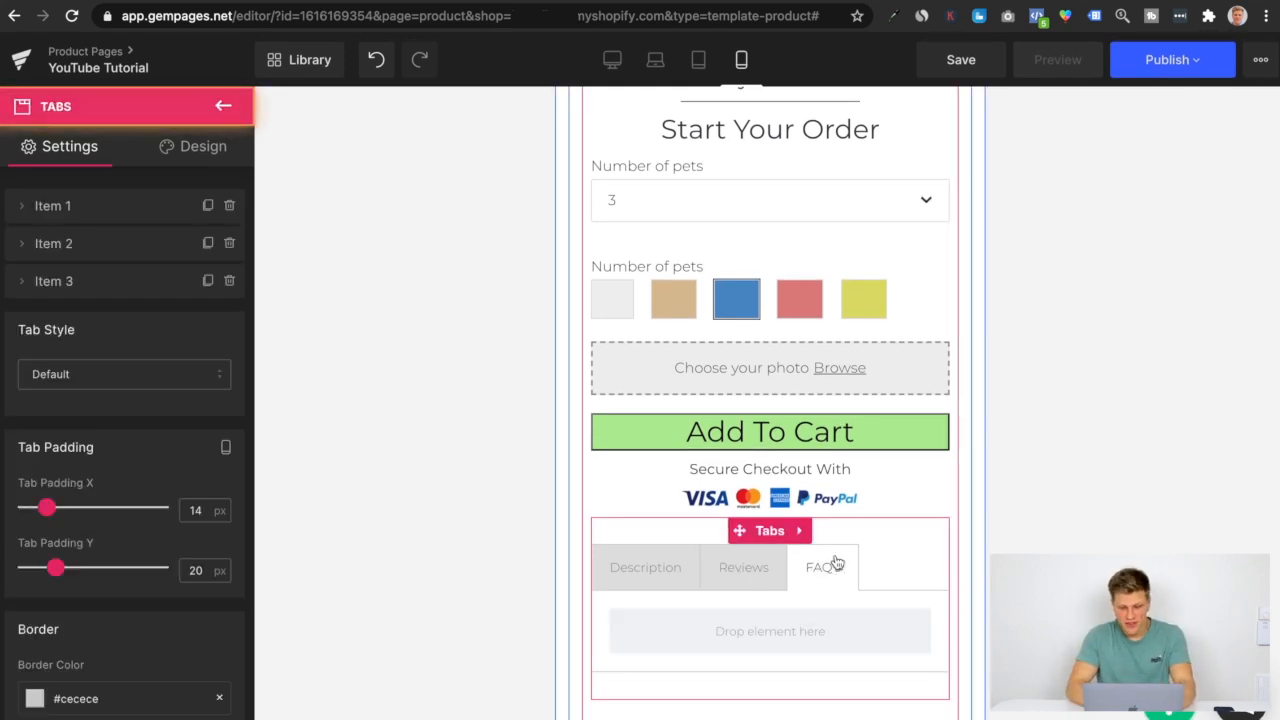
{"action": "left_click", "coordinate": [223, 108]}
{"action": "left_click", "coordinate": [236, 104]}
{"action": "type", "text": "acc"}
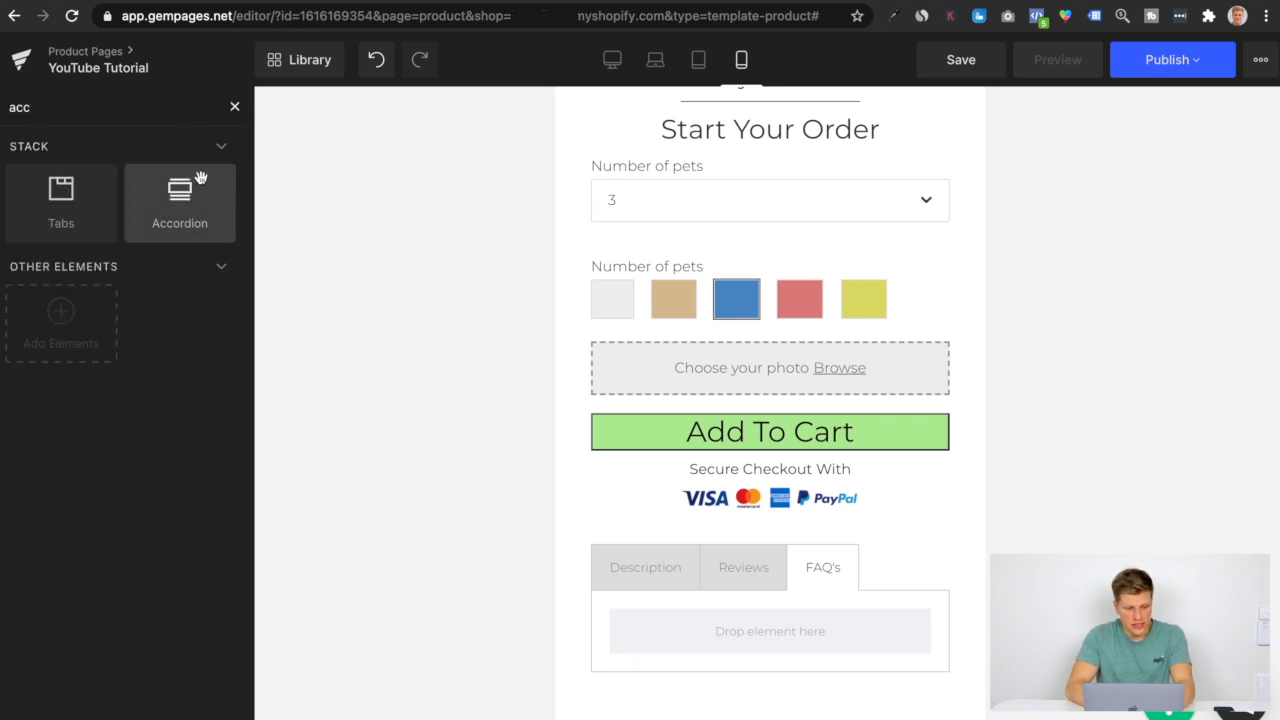
{"action": "left_click_drag", "start_coordinate": [198, 185], "coordinate": [680, 610]}
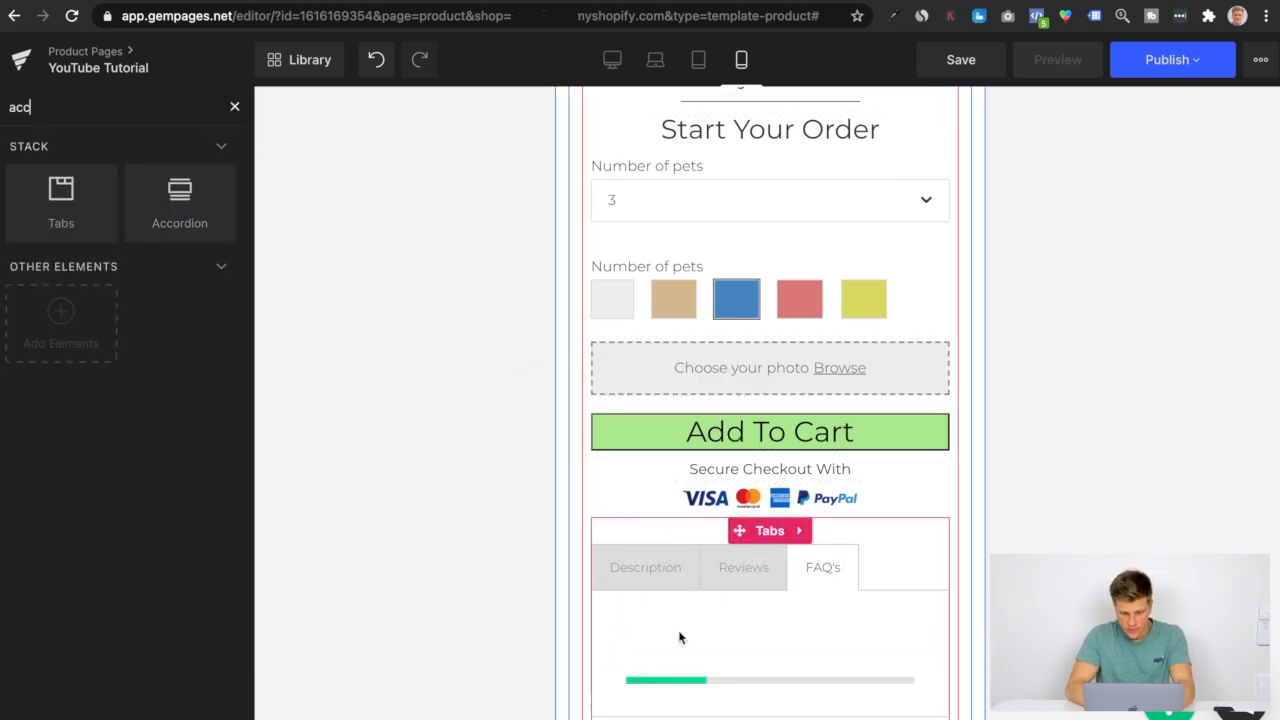
{"action": "scroll", "coordinate": [940, 517], "scroll_direction": "down", "scroll_amount": 3}
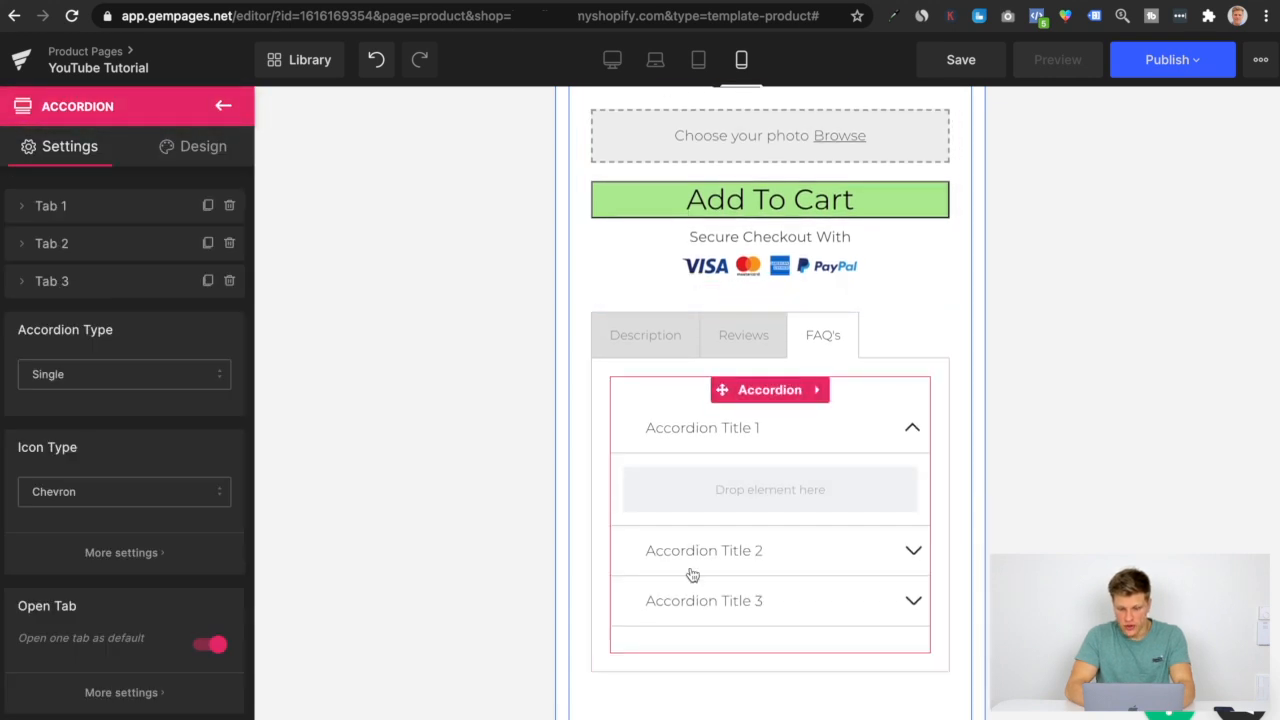
Change the first accordion title to "How long does it take?".
{"action": "double_click", "coordinate": [678, 427]}
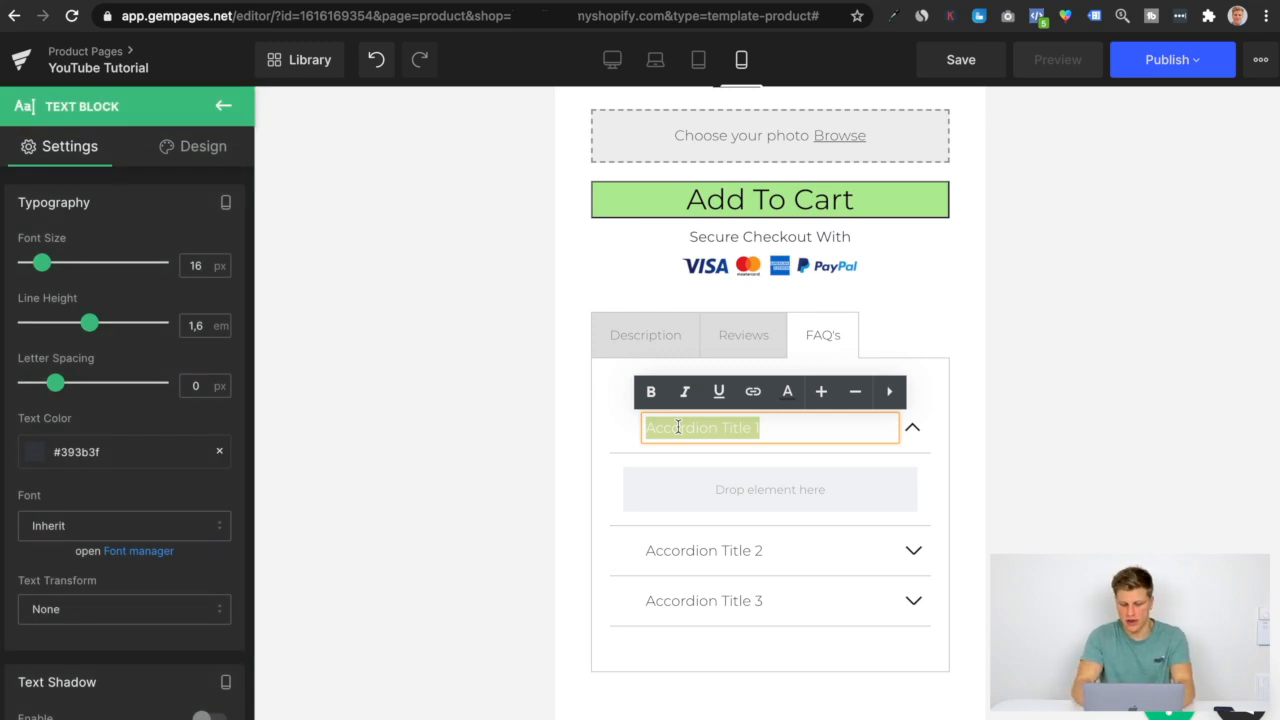
{"action": "type", "text": "How long does it takle?"}
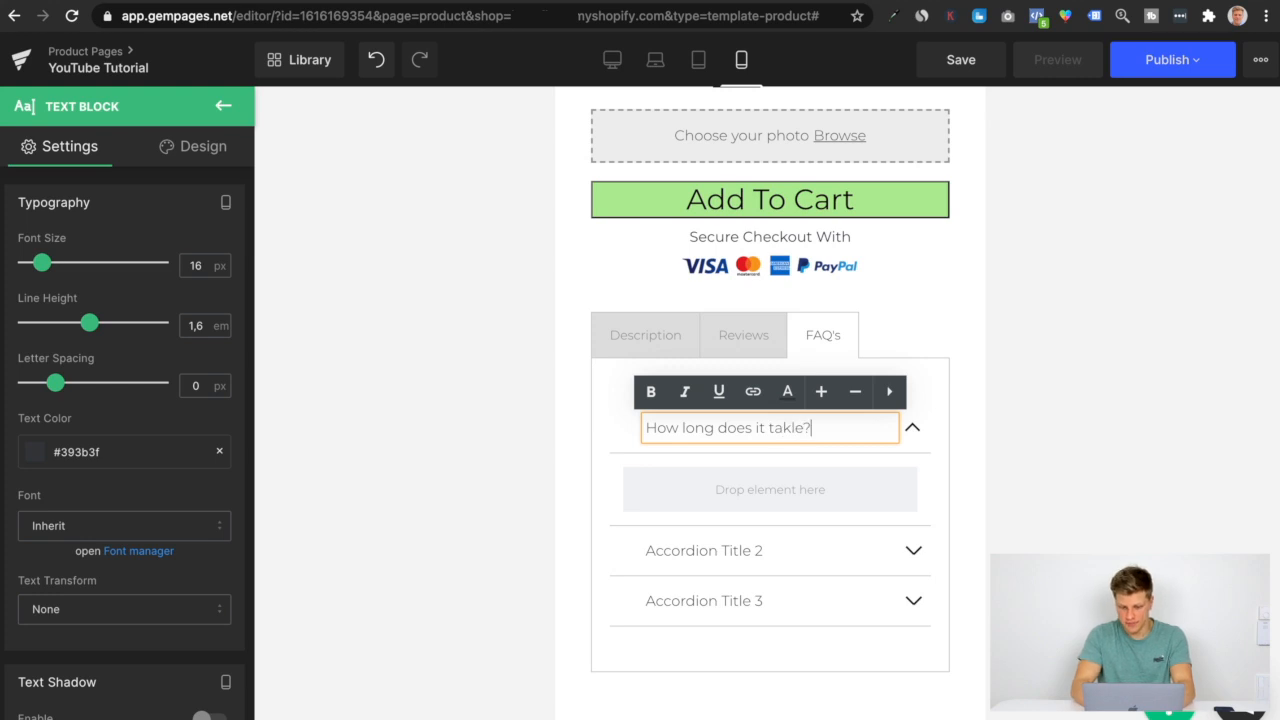
{"action": "left_click", "coordinate": [223, 107]}
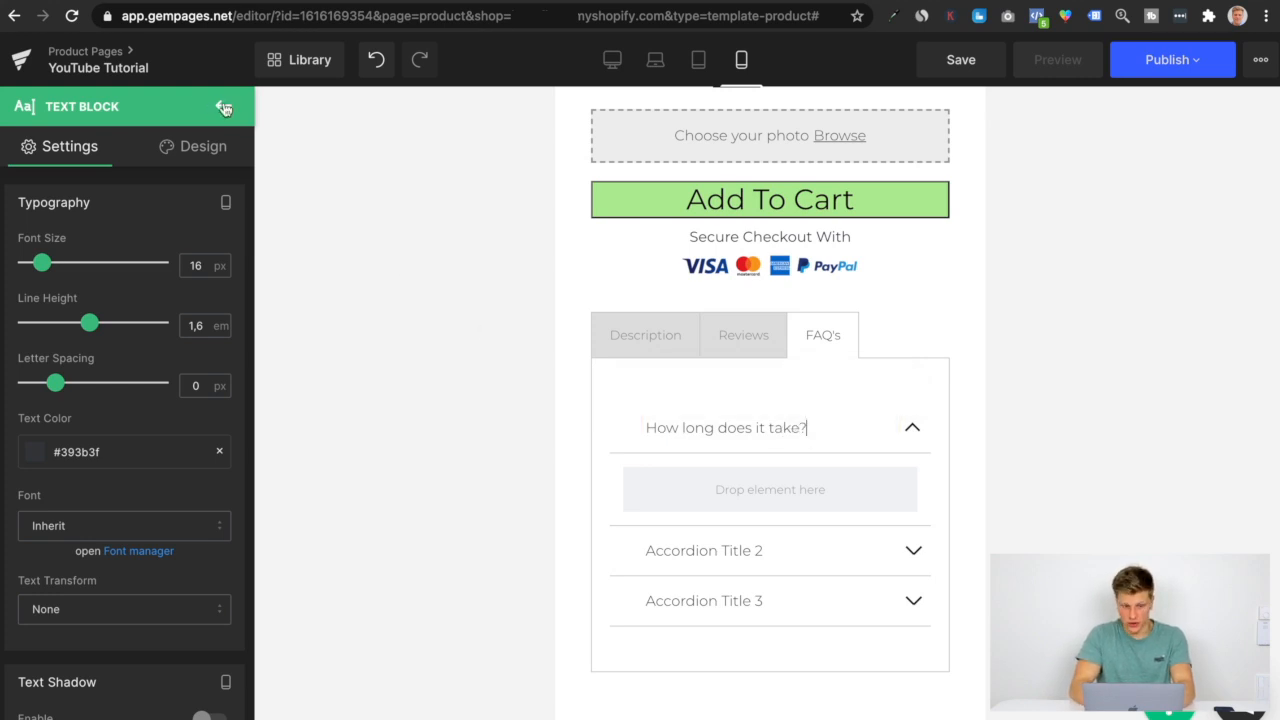
Add a text block under the first question reading "Our talented artists are super busy but we aim to create your illustration within 5-7 days.".
{"action": "left_click", "coordinate": [224, 107]}
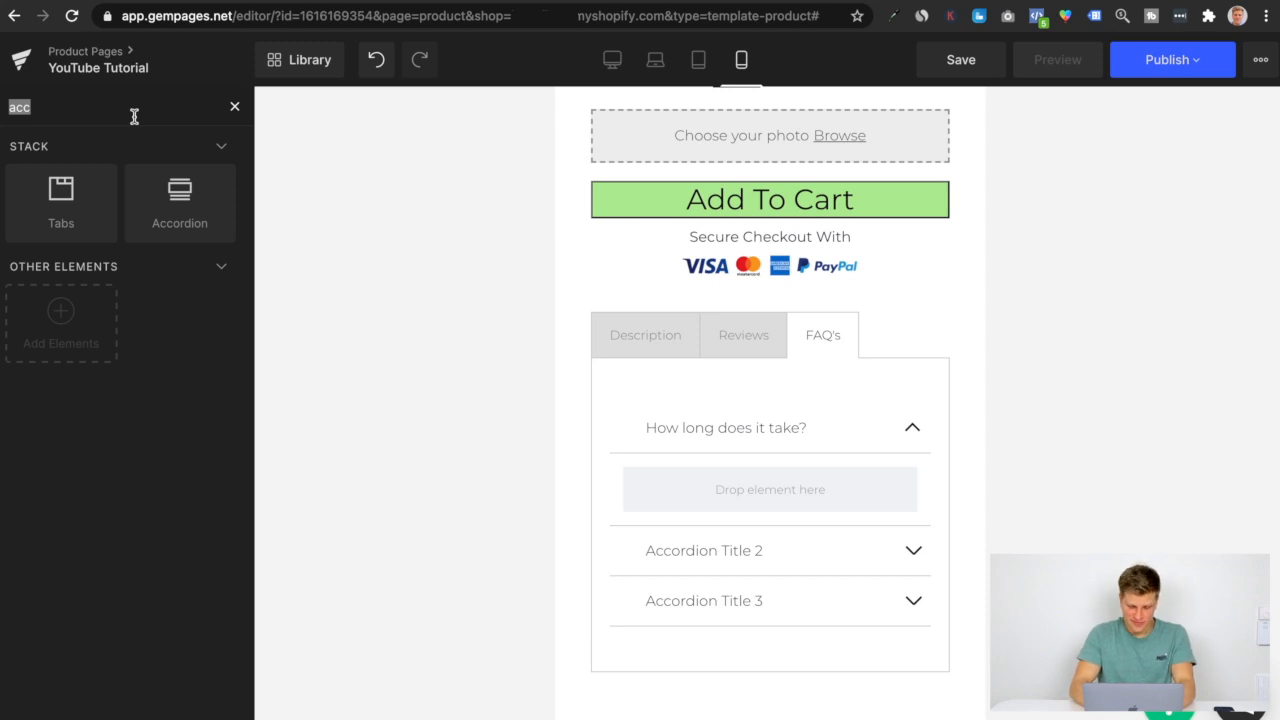
{"action": "type", "text": "tex"}
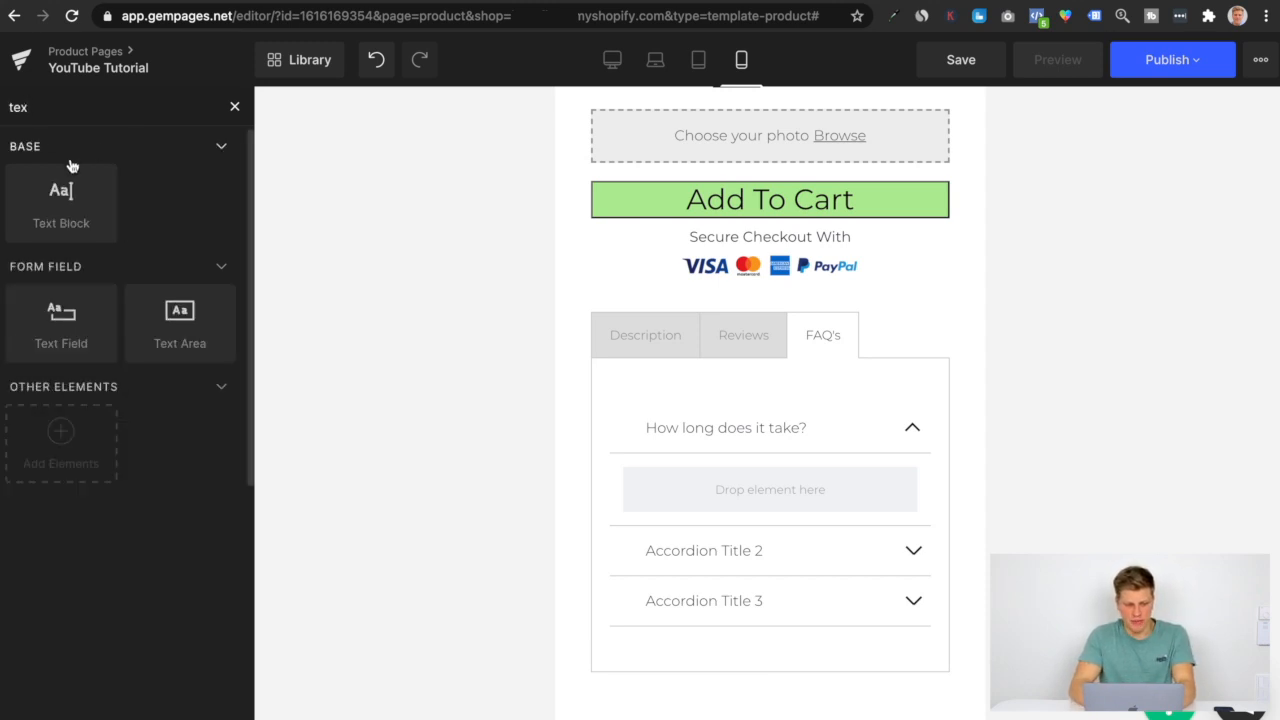
{"action": "left_click_drag", "start_coordinate": [60, 192], "coordinate": [670, 487]}
{"action": "triple_click", "coordinate": [740, 493]}
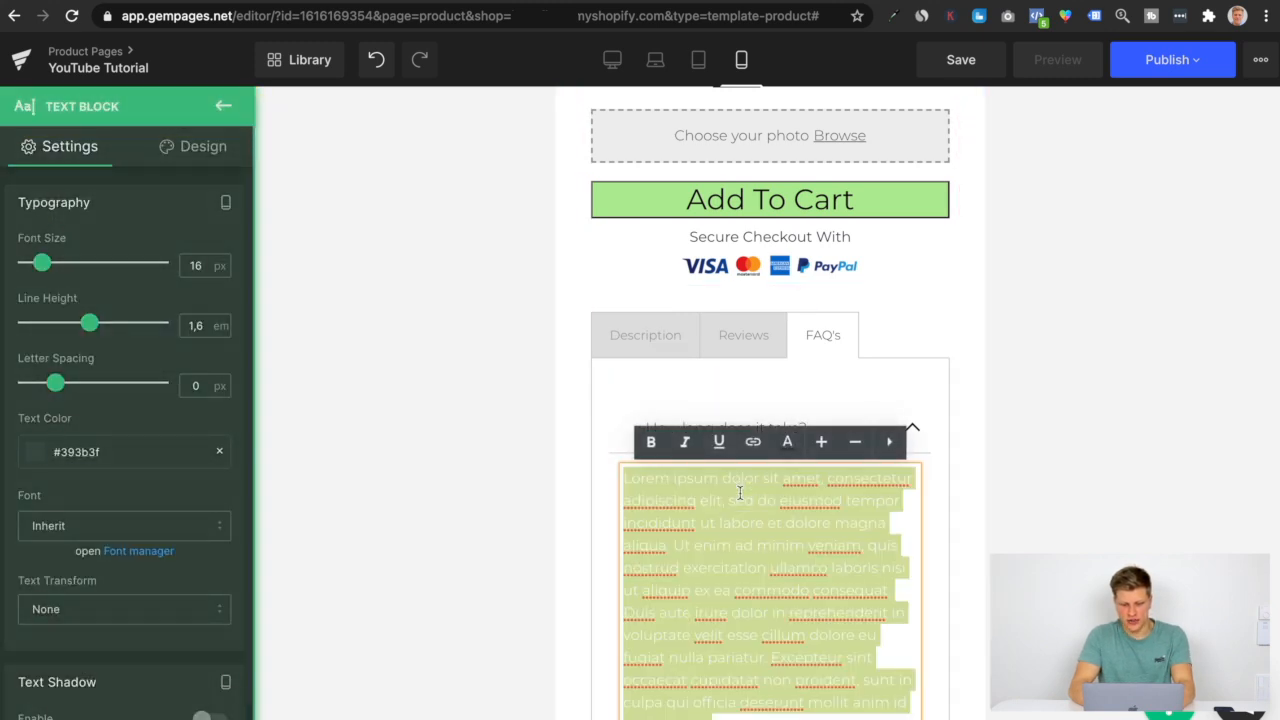
{"action": "type", "text": "O"}
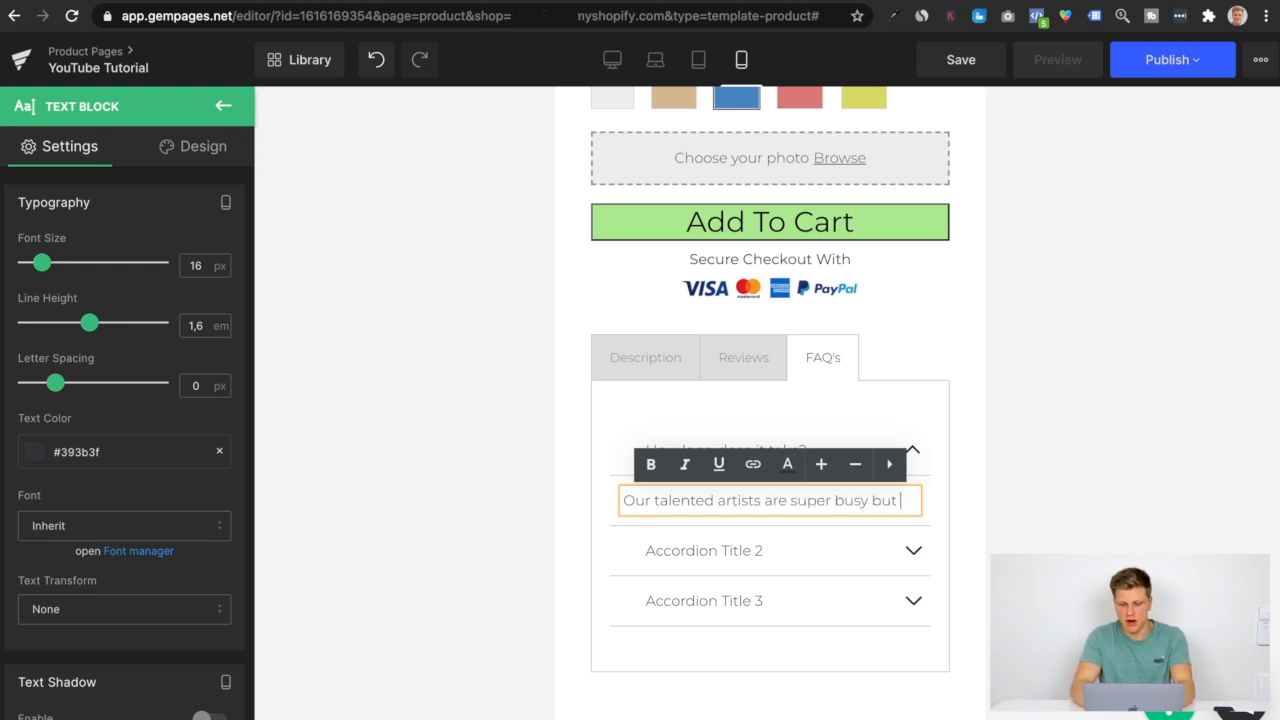
{"action": "type", "text": "we"}
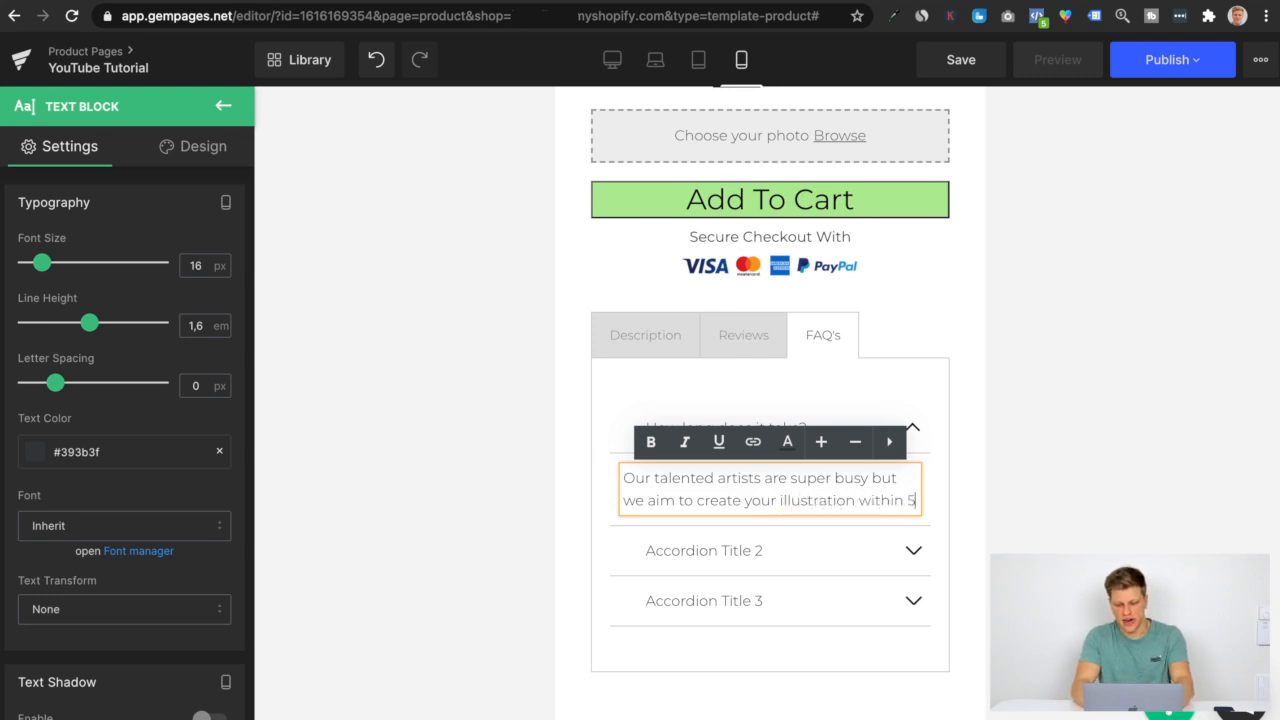
{"action": "type", "text": "-7 days."}
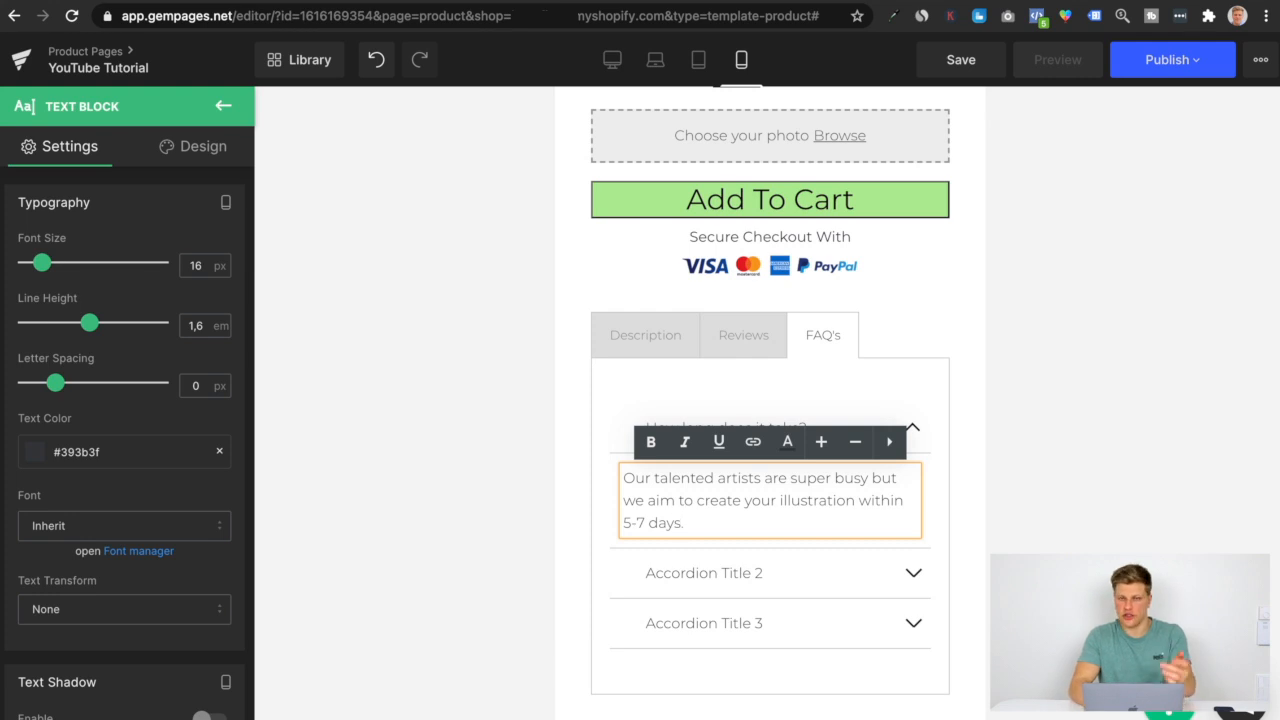
{"action": "left_click", "coordinate": [1190, 468]}
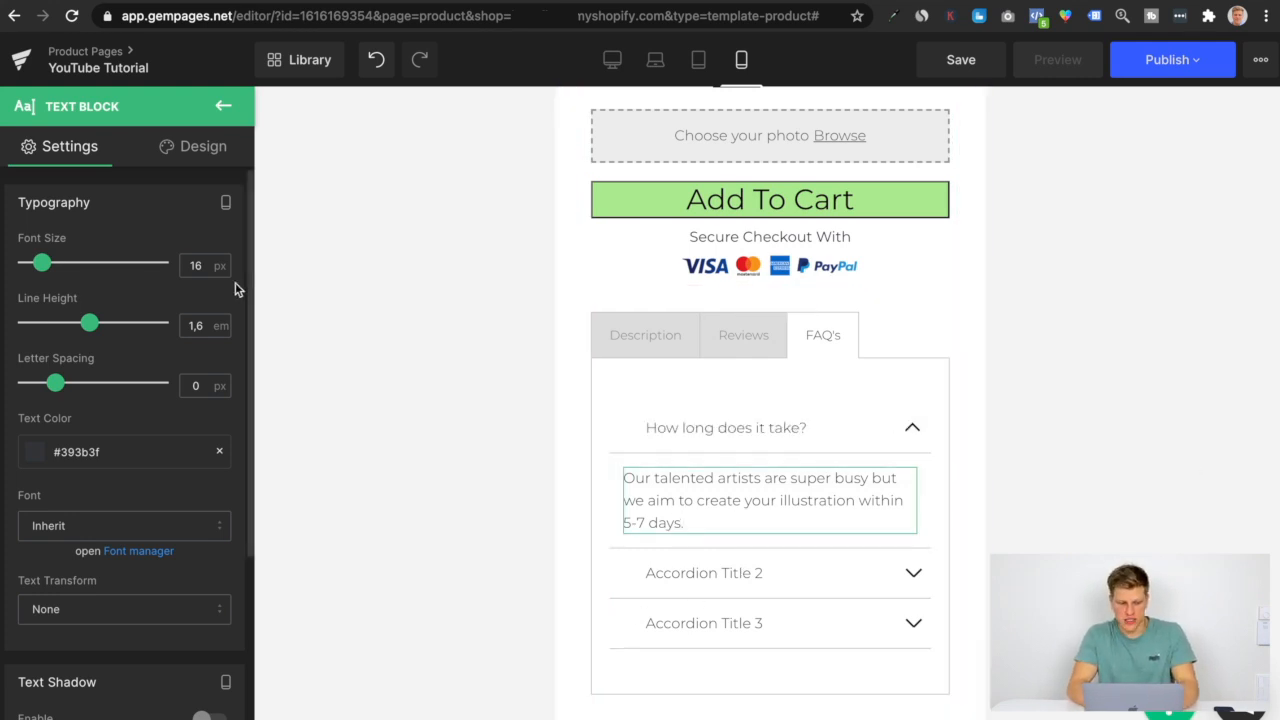
{"action": "left_click", "coordinate": [222, 107]}
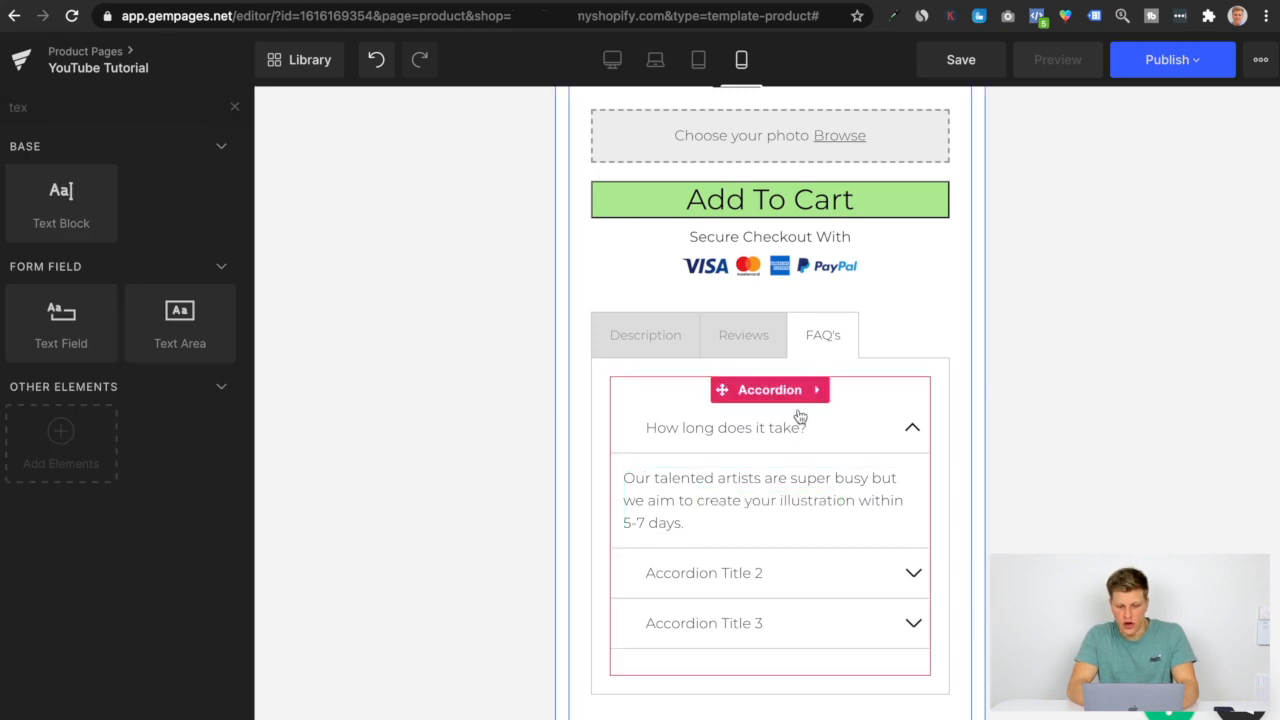
Duplicate the third accordion item and delete the copy.
{"action": "left_click", "coordinate": [784, 389]}
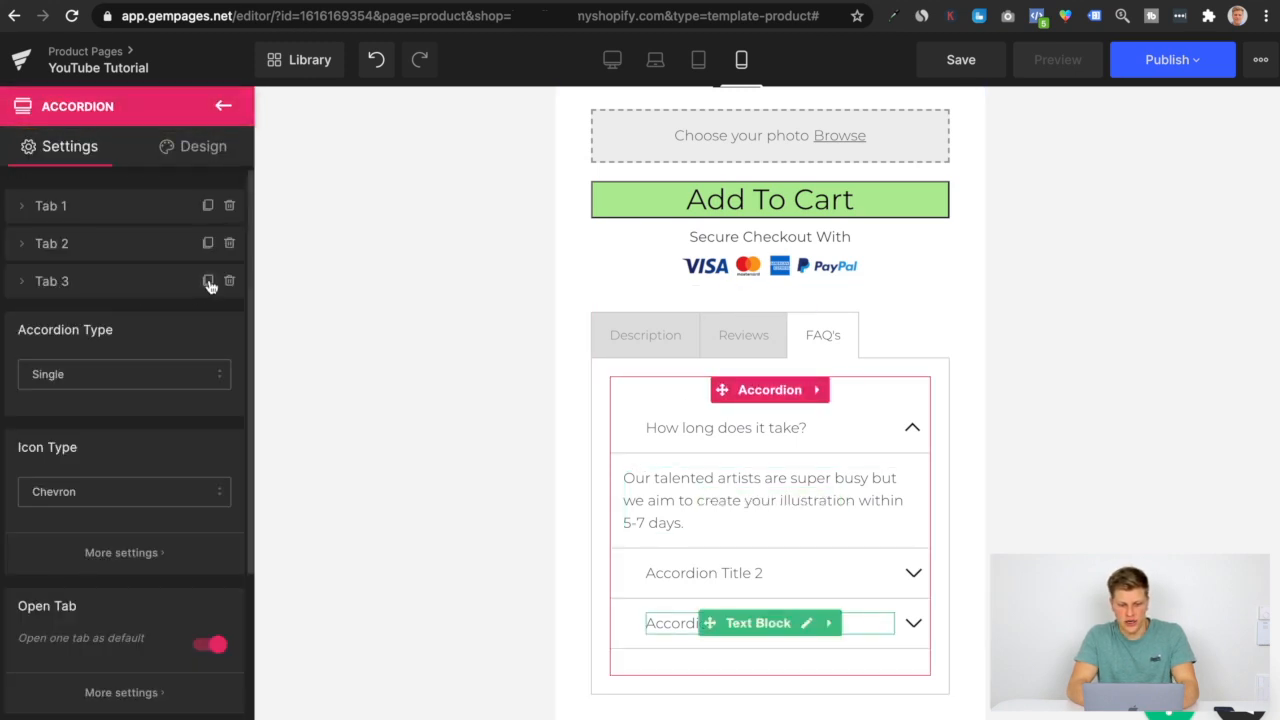
{"action": "left_click", "coordinate": [208, 283]}
{"action": "left_click", "coordinate": [229, 318]}
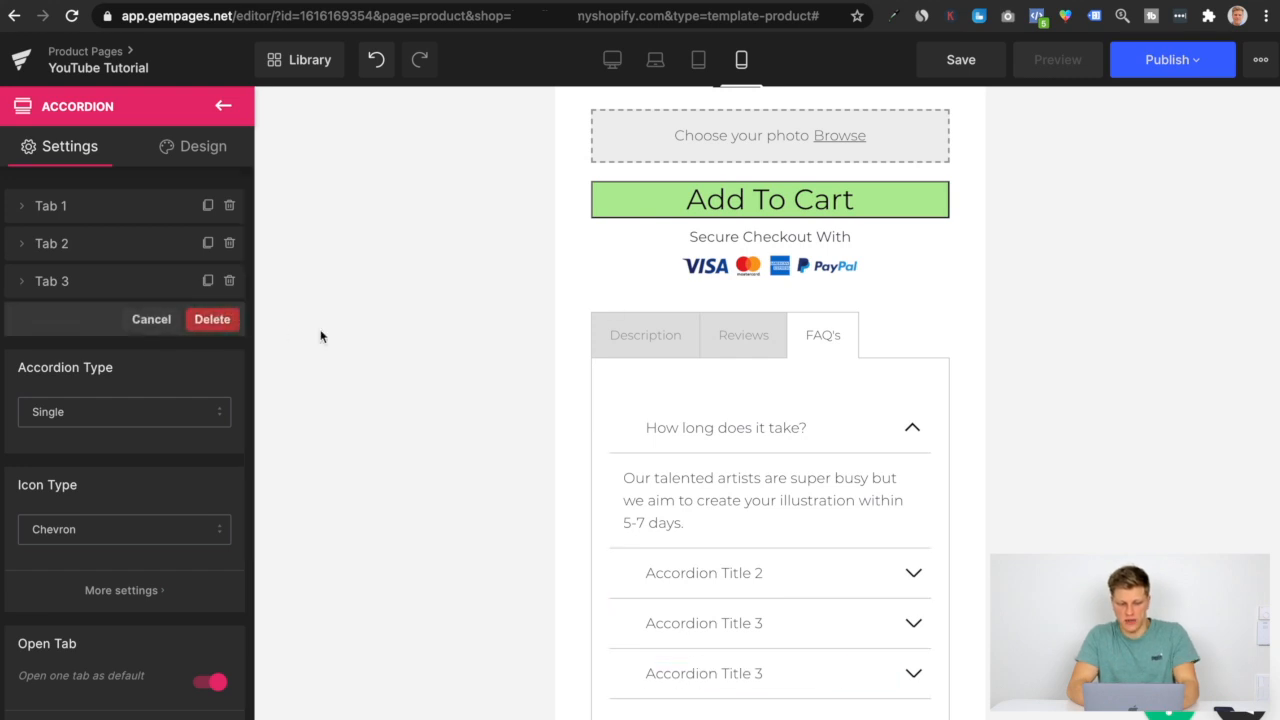
{"action": "left_click", "coordinate": [212, 319]}
Add a text block inside the Description tab.
{"action": "left_click", "coordinate": [657, 331]}
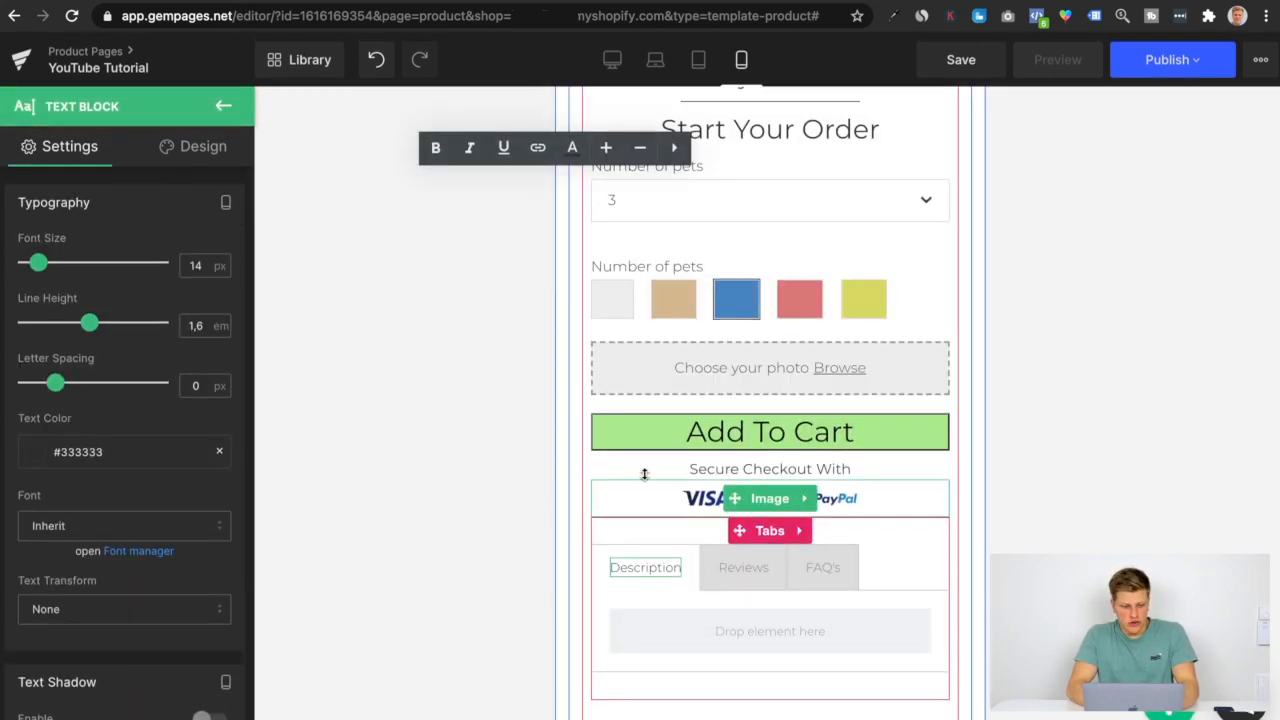
{"action": "left_click", "coordinate": [224, 106]}
{"action": "left_click_drag", "start_coordinate": [97, 194], "coordinate": [694, 636]}
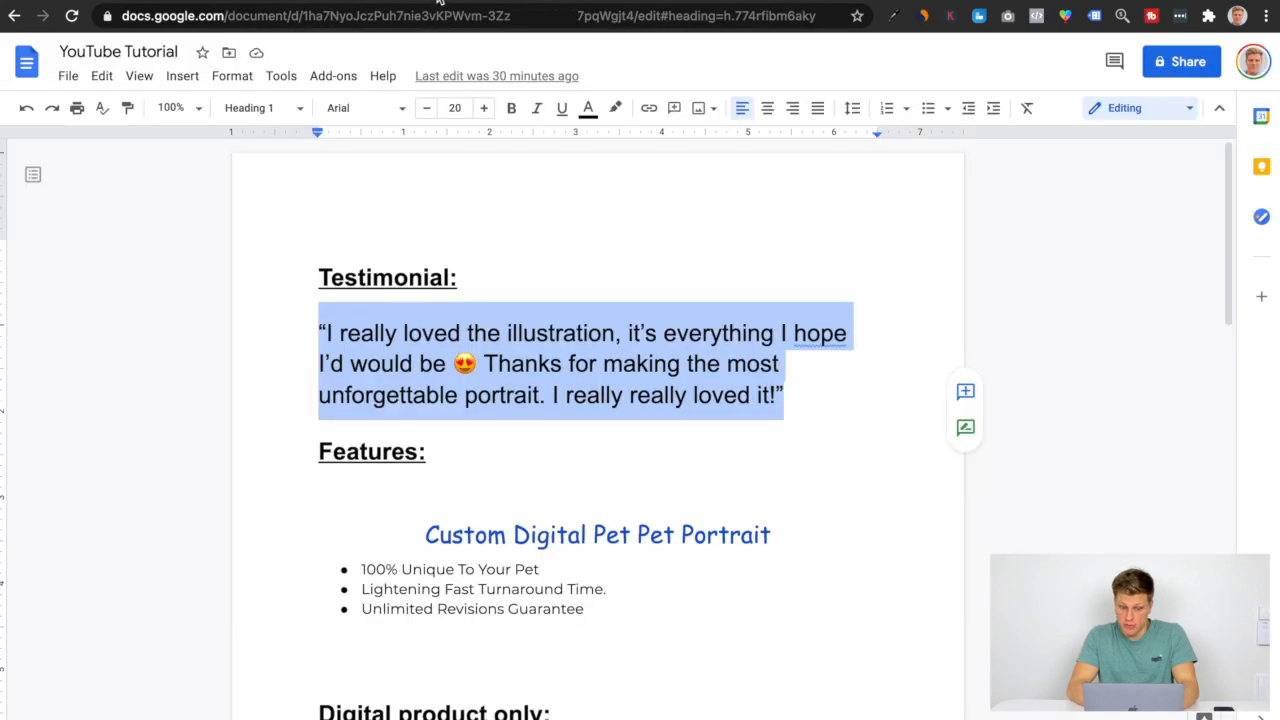
Switch to the YouTube Tutorial document in Google Docs and copy all four paragraphs under the Description heading.
{"action": "scroll", "coordinate": [460, 455], "scroll_direction": "down", "scroll_amount": 3}
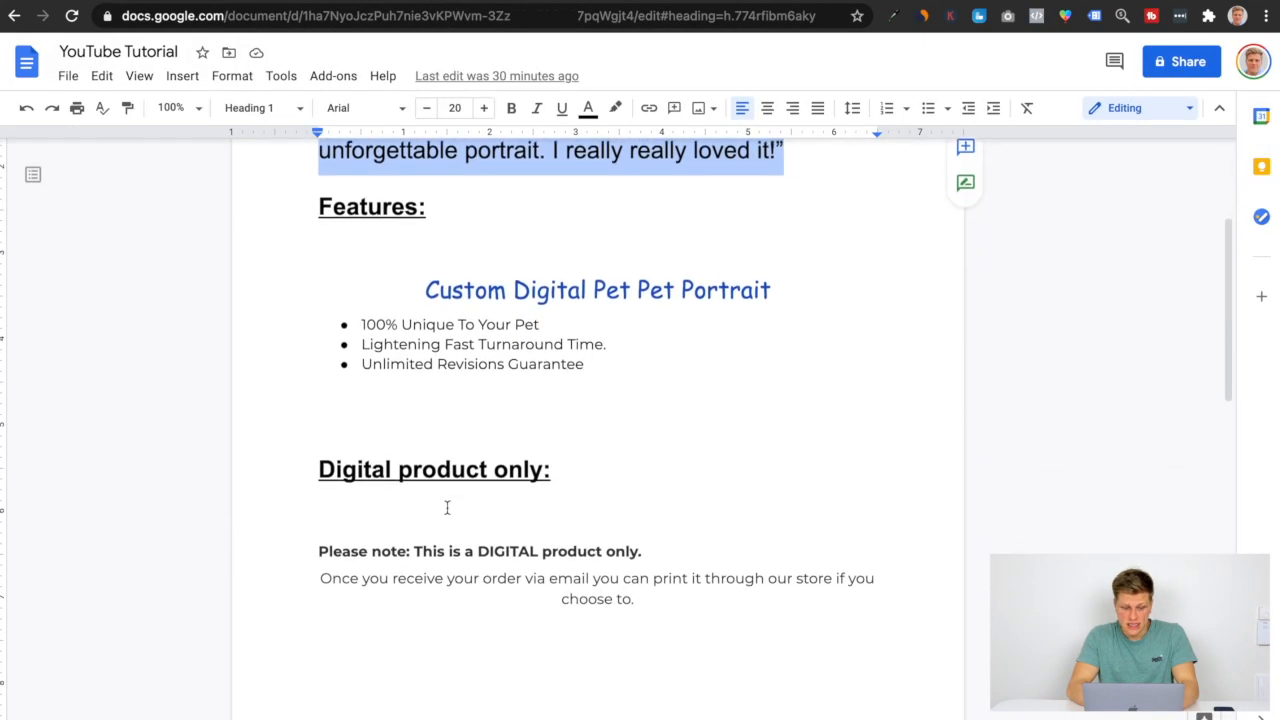
{"action": "scroll", "coordinate": [377, 484], "scroll_direction": "down", "scroll_amount": 5}
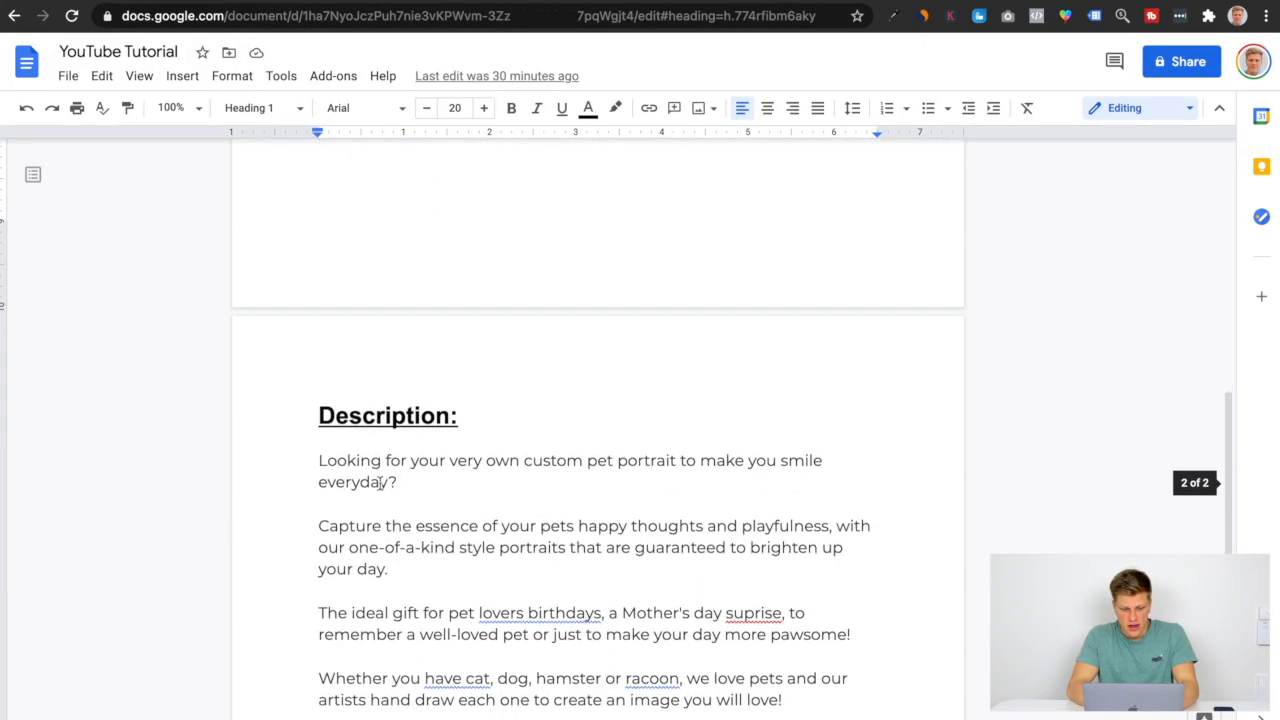
{"action": "scroll", "coordinate": [477, 354], "scroll_direction": "up", "scroll_amount": 6}
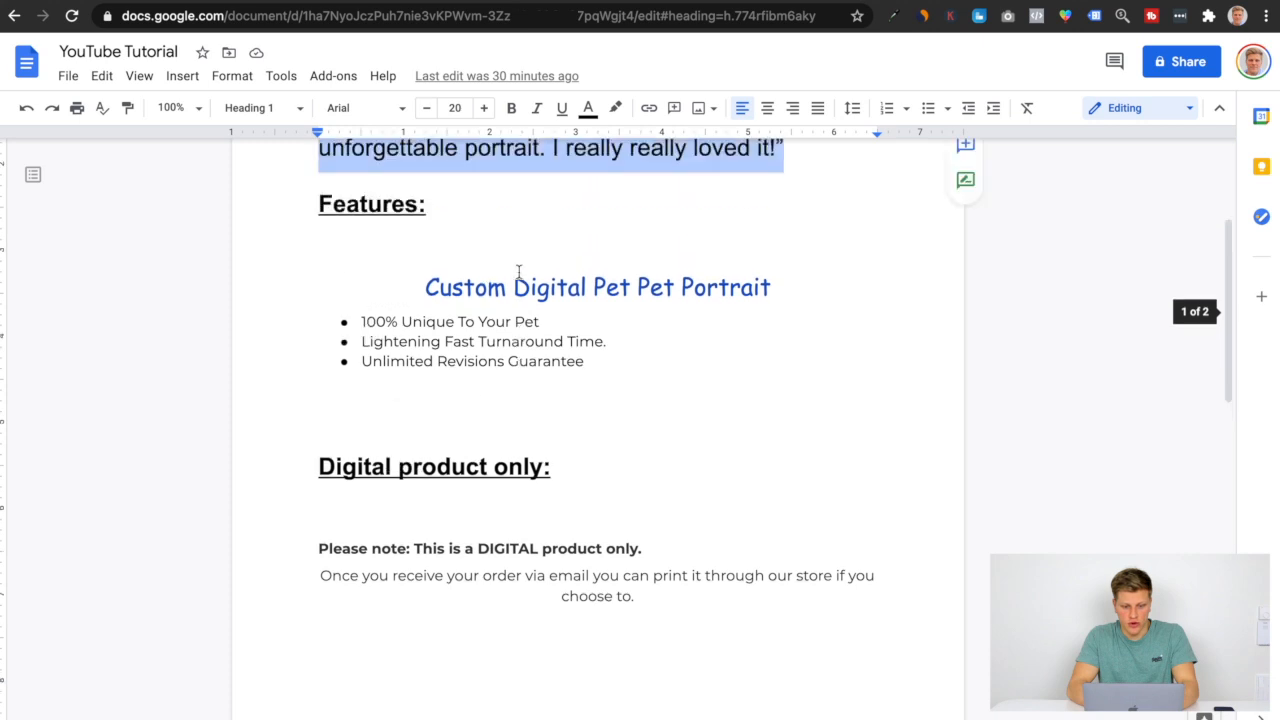
{"action": "scroll", "coordinate": [391, 417], "scroll_direction": "down", "scroll_amount": 7}
{"action": "left_click_drag", "start_coordinate": [319, 258], "coordinate": [824, 502]}
{"action": "key", "text": "super+c"}
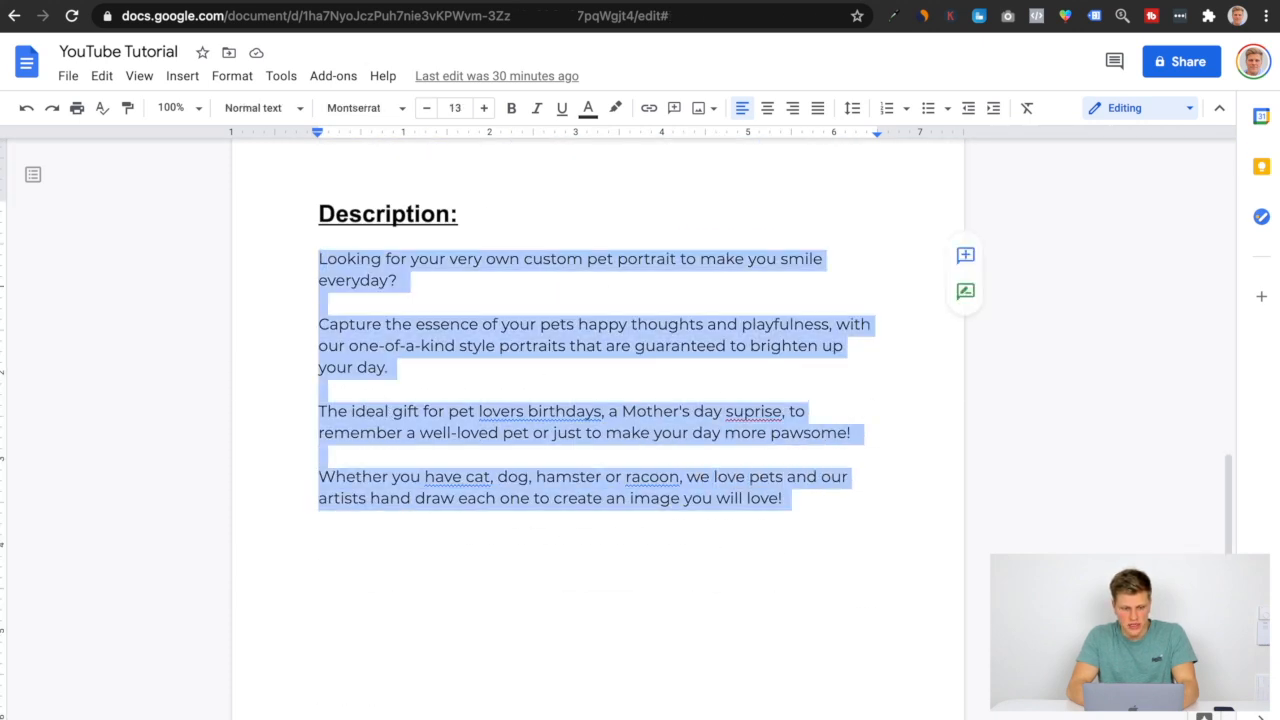
Switch back to GemPages and replace the Description tab's placeholder text with the copied paragraphs, pasted as plain text.
{"action": "key", "text": "ctrl+Tab"}
{"action": "left_click", "coordinate": [688, 524]}
{"action": "key", "text": "super+a"}
{"action": "key", "text": "super+v"}
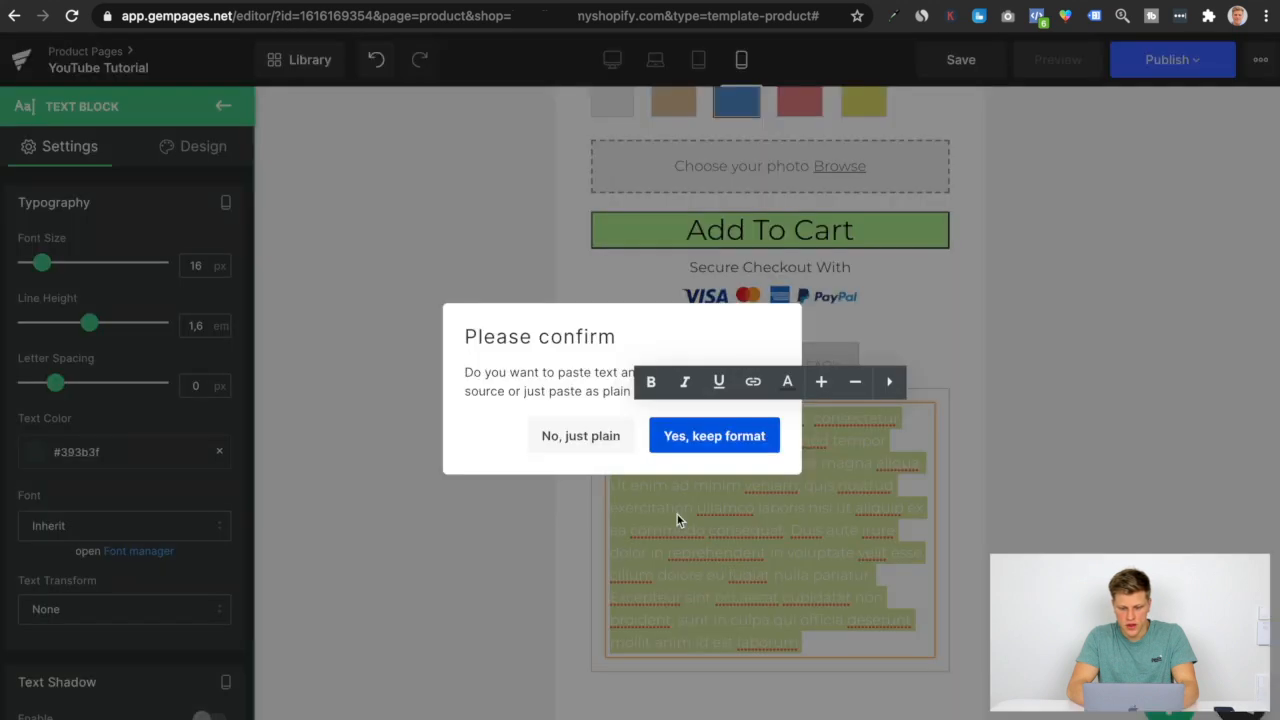
{"action": "left_click", "coordinate": [591, 435]}
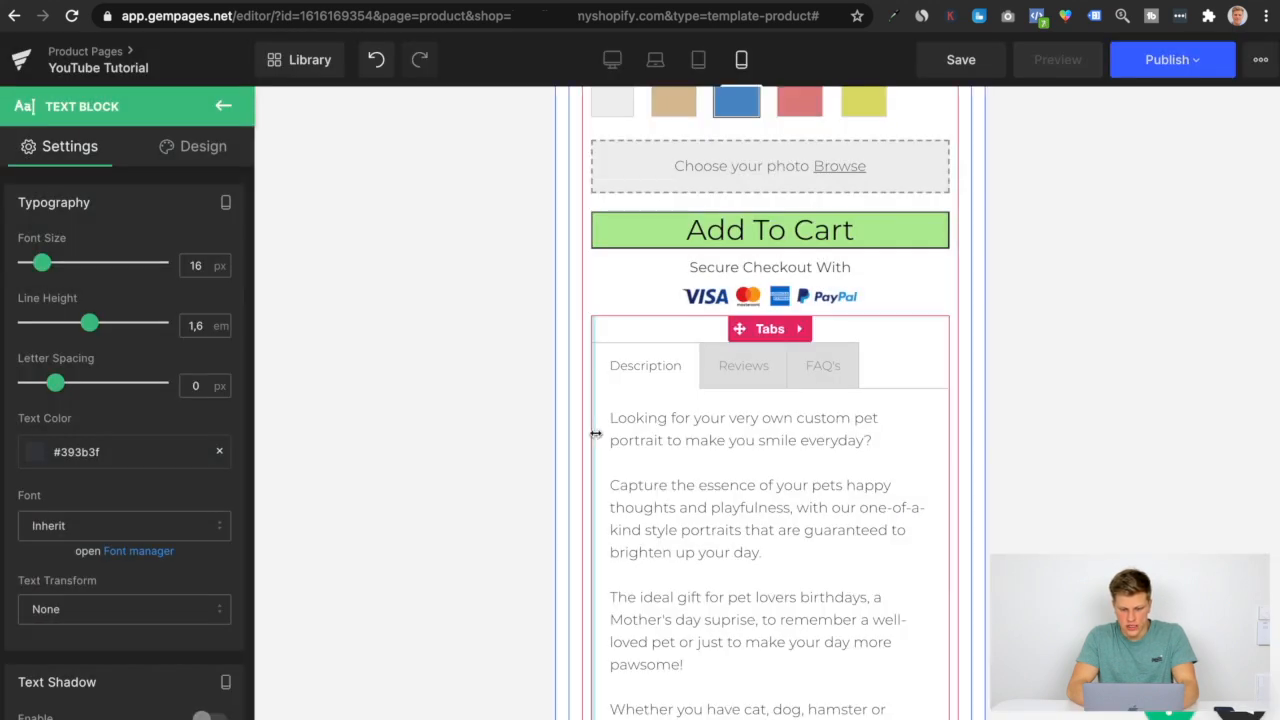
{"action": "scroll", "coordinate": [700, 520], "scroll_direction": "down", "scroll_amount": 3}
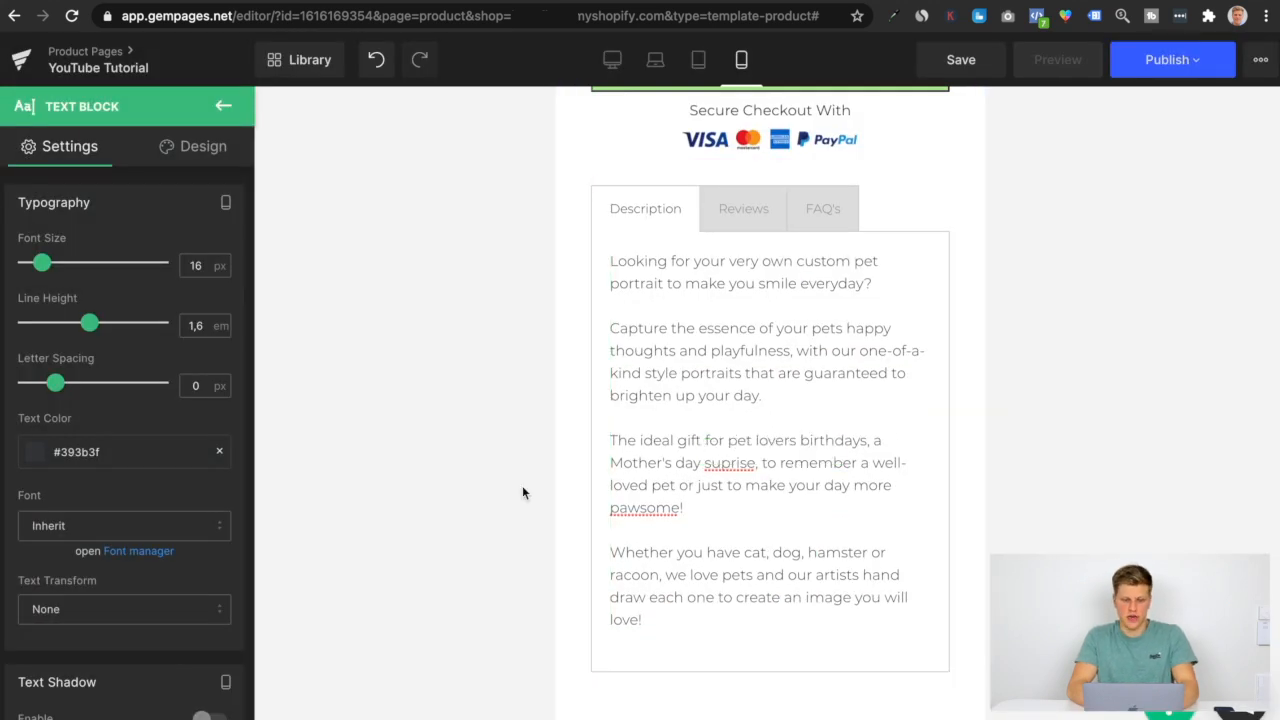
Switch to the Google Docs document and copy the "Please note: This is a DIGITAL product only." note with its printing sentence.
{"action": "scroll", "coordinate": [808, 472], "scroll_direction": "up", "scroll_amount": 1}
{"action": "scroll", "coordinate": [808, 472], "scroll_direction": "up", "scroll_amount": 10}
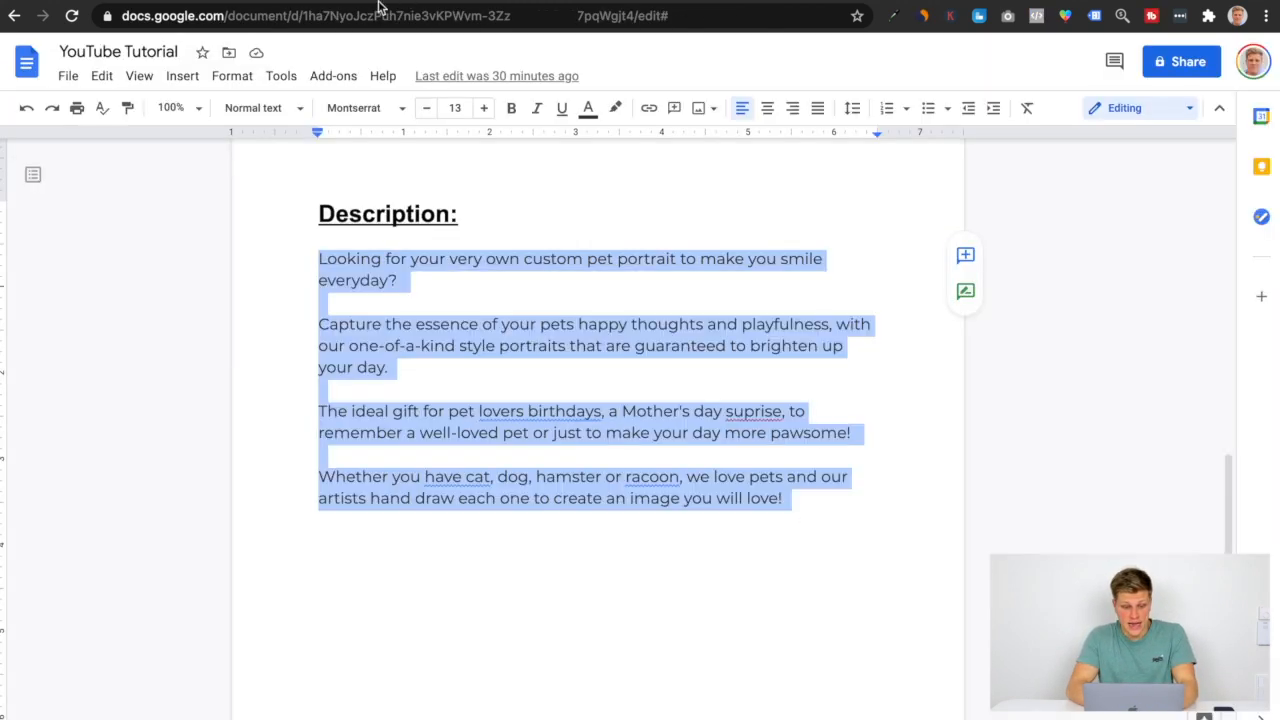
{"action": "scroll", "coordinate": [304, 271], "scroll_direction": "up", "scroll_amount": 10}
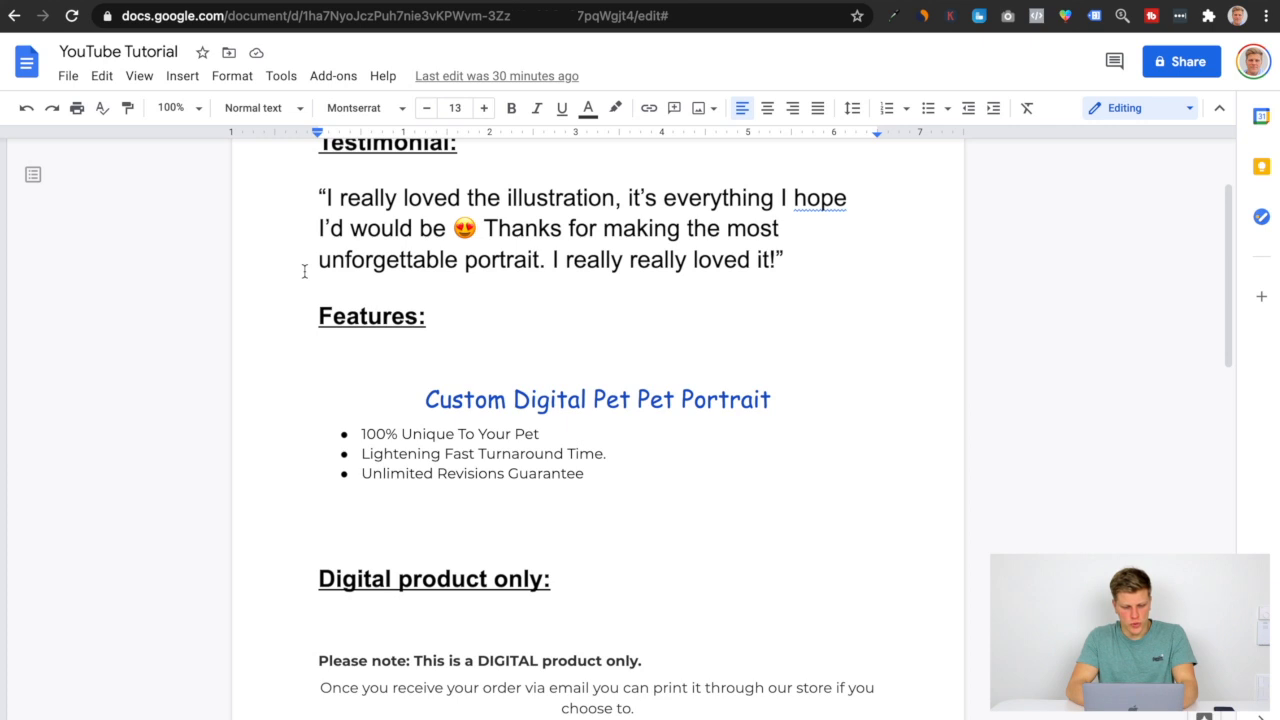
{"action": "scroll", "coordinate": [511, 441], "scroll_direction": "down", "scroll_amount": 3}
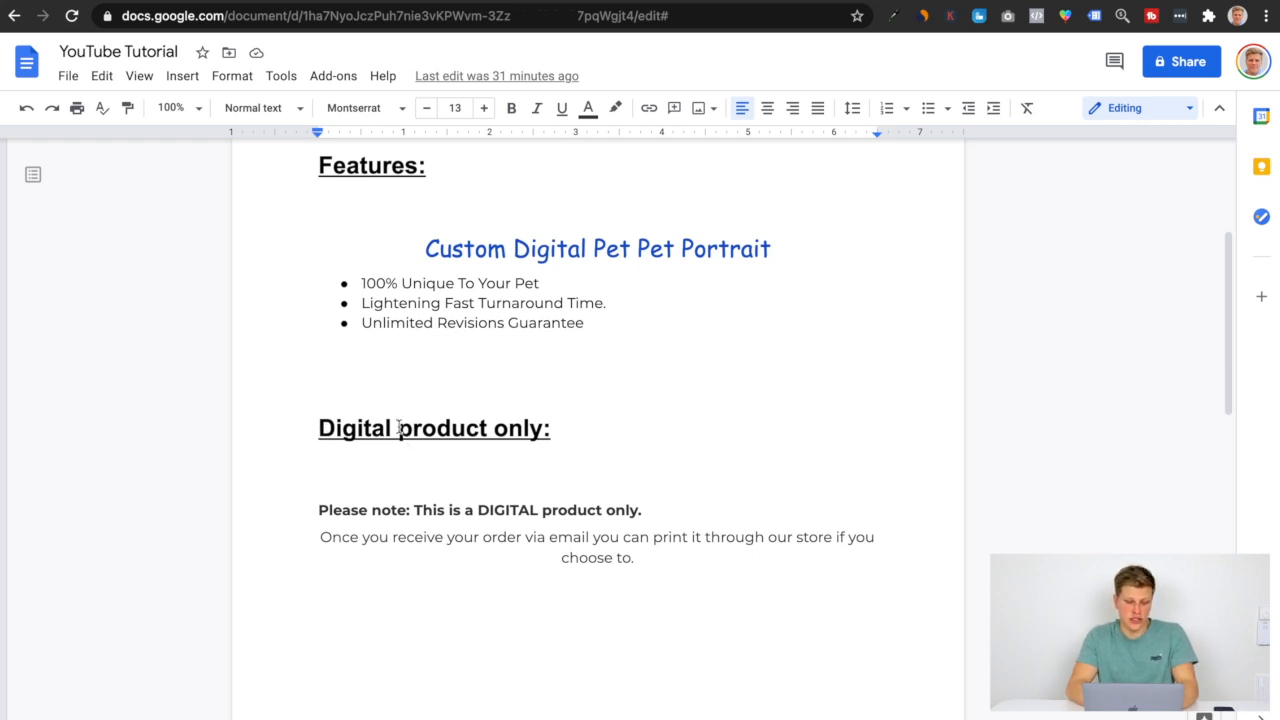
{"action": "left_click_drag", "start_coordinate": [313, 514], "coordinate": [666, 557]}
{"action": "key", "text": "ctrl+c"}
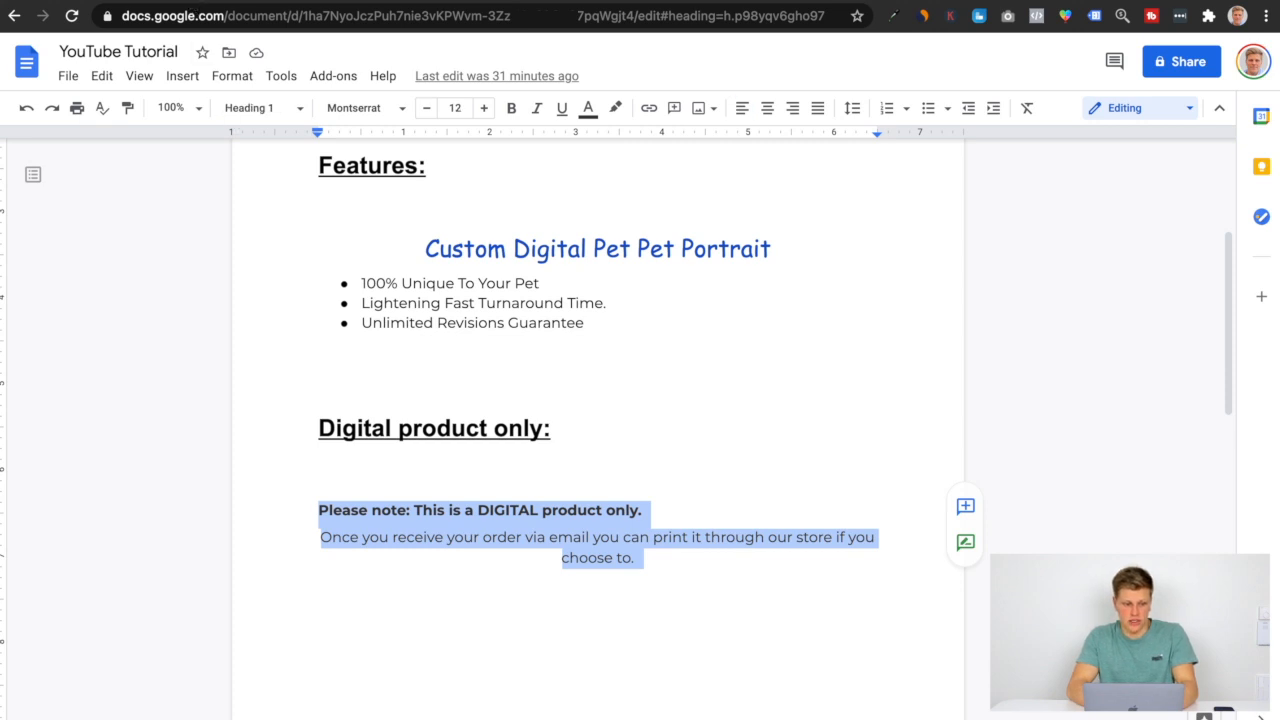
Switch back to GemPages and add a Heading element between the payment logos and the tabs.
{"action": "key", "text": "ctrl+Tab"}
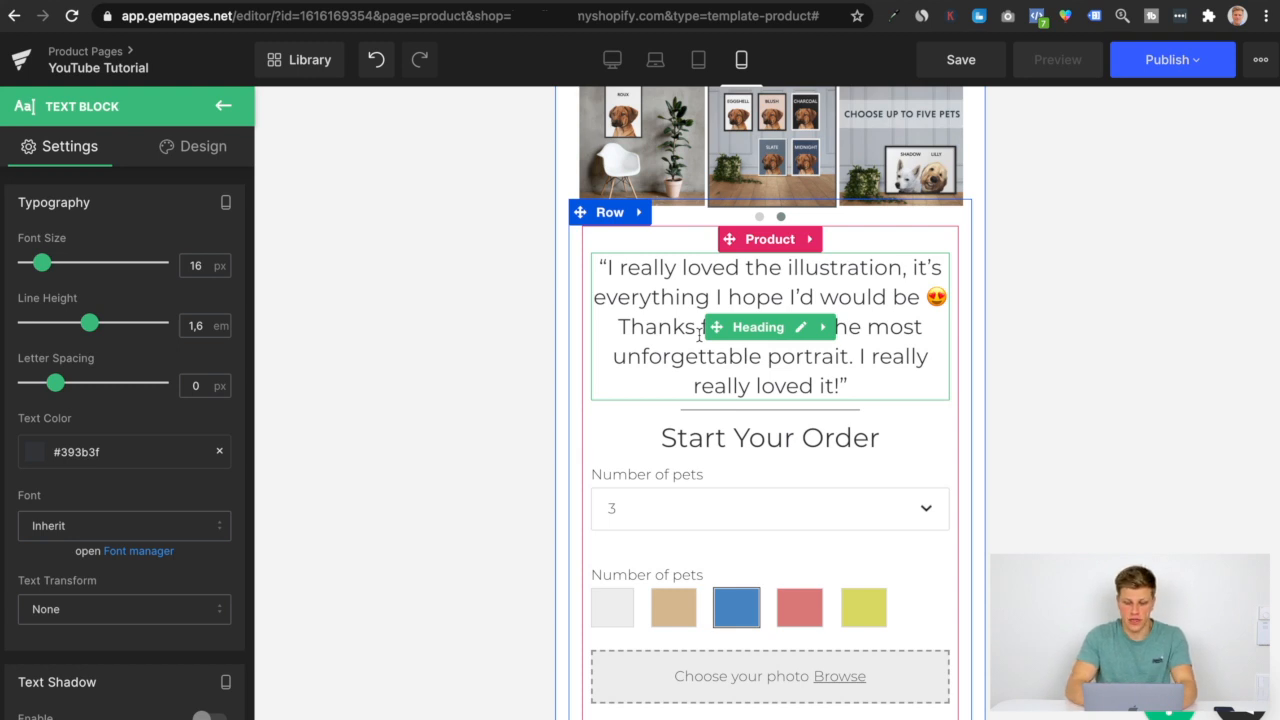
{"action": "scroll", "coordinate": [698, 335], "scroll_direction": "up", "scroll_amount": 1}
{"action": "scroll", "coordinate": [698, 335], "scroll_direction": "down", "scroll_amount": 1}
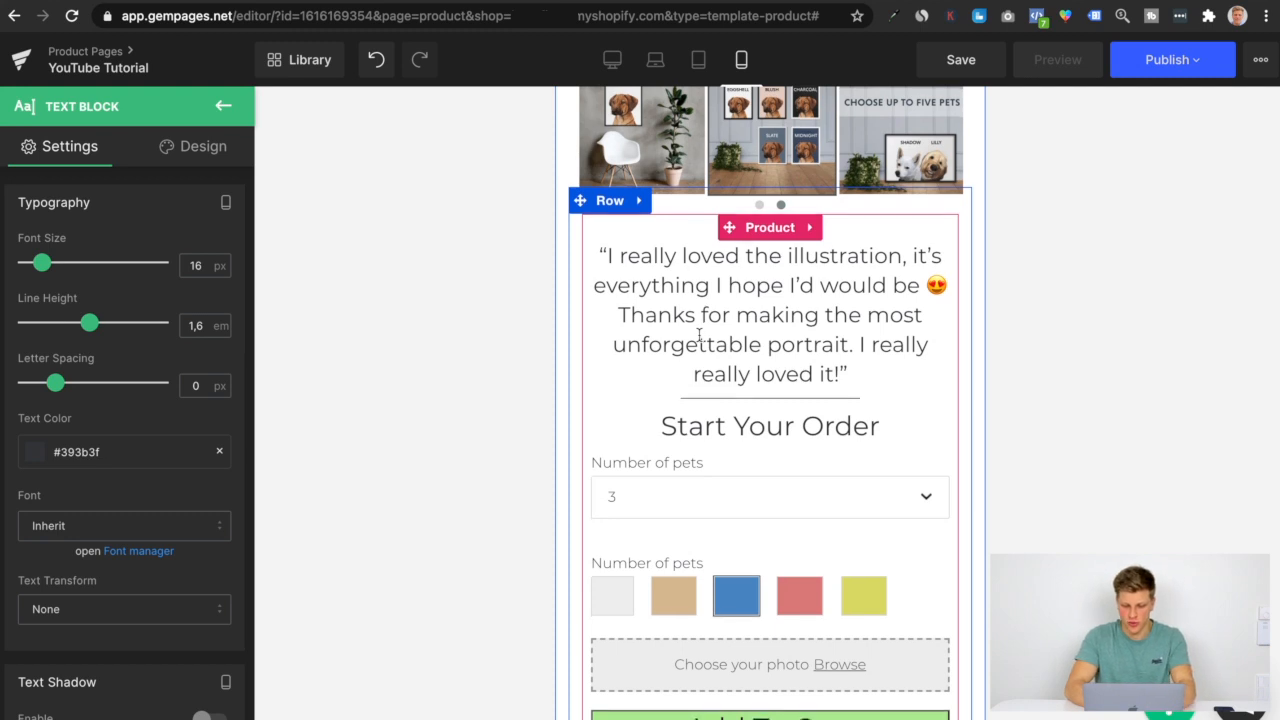
{"action": "scroll", "coordinate": [698, 335], "scroll_direction": "down", "scroll_amount": 4}
{"action": "scroll", "coordinate": [699, 338], "scroll_direction": "up", "scroll_amount": 2}
{"action": "scroll", "coordinate": [700, 340], "scroll_direction": "down", "scroll_amount": 2}
{"action": "scroll", "coordinate": [700, 341], "scroll_direction": "up", "scroll_amount": 3}
{"action": "scroll", "coordinate": [770, 390], "scroll_direction": "down", "scroll_amount": 3}
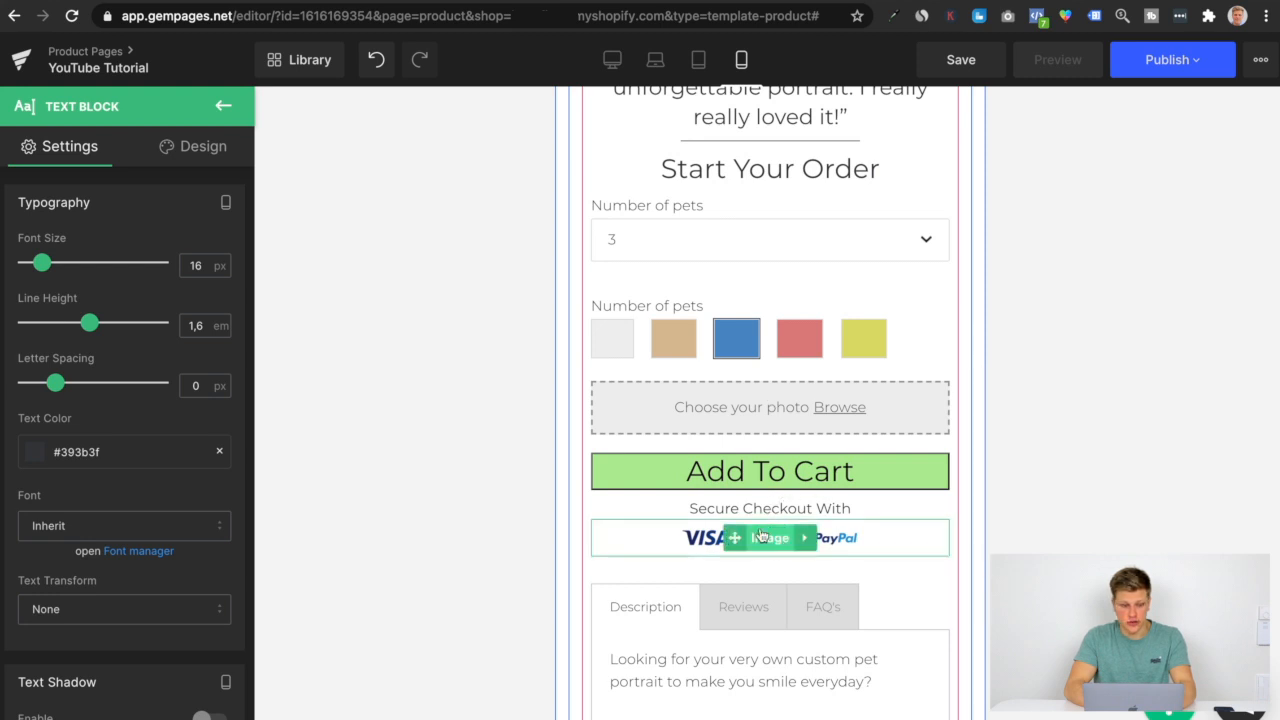
{"action": "left_click", "coordinate": [223, 107]}
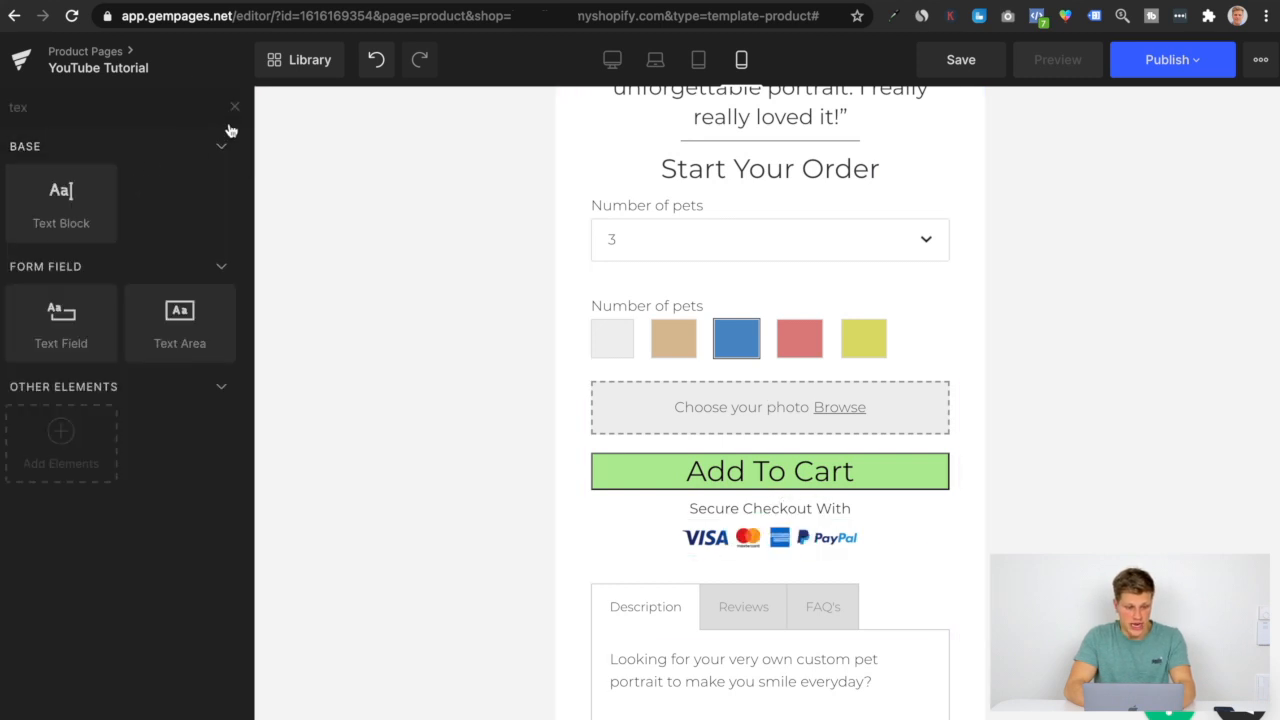
{"action": "left_click", "coordinate": [234, 107]}
{"action": "left_click_drag", "start_coordinate": [180, 200], "coordinate": [737, 562]}
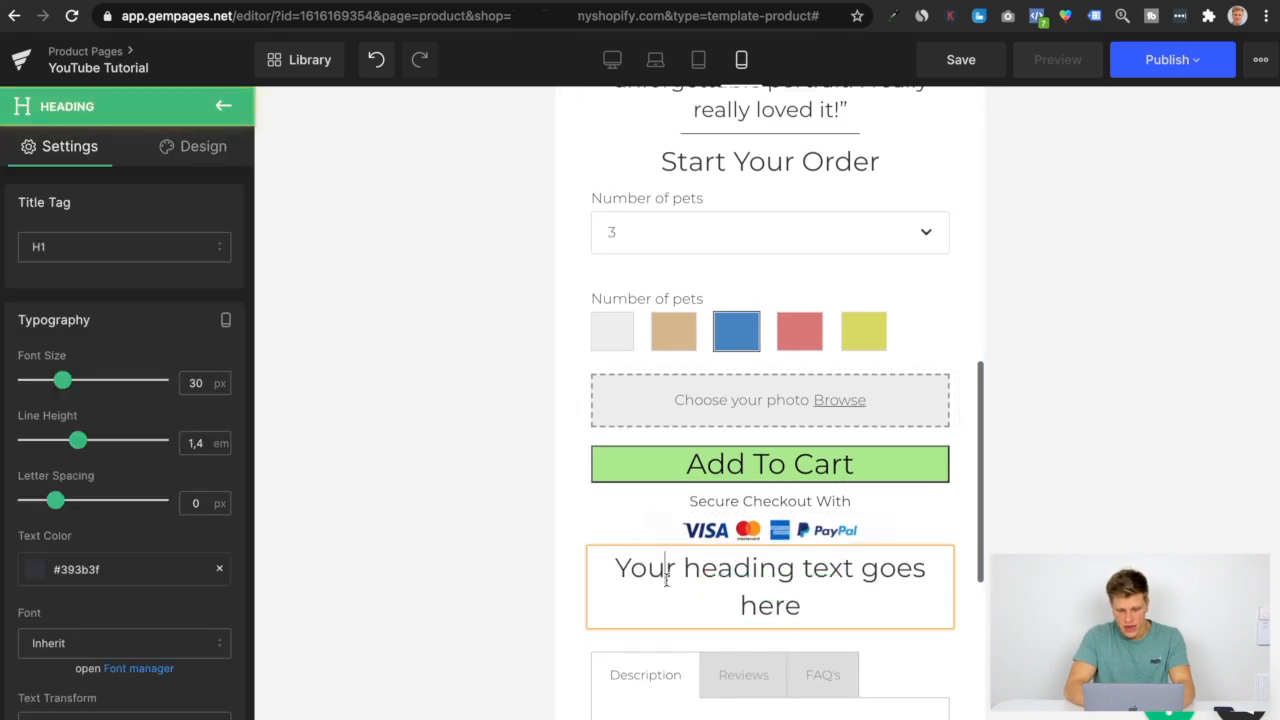
Replace the new heading's placeholder with the copied digital-product note and set its font size to 23 px.
{"action": "triple_click", "coordinate": [666, 580]}
{"action": "key", "text": "ctrl+v"}
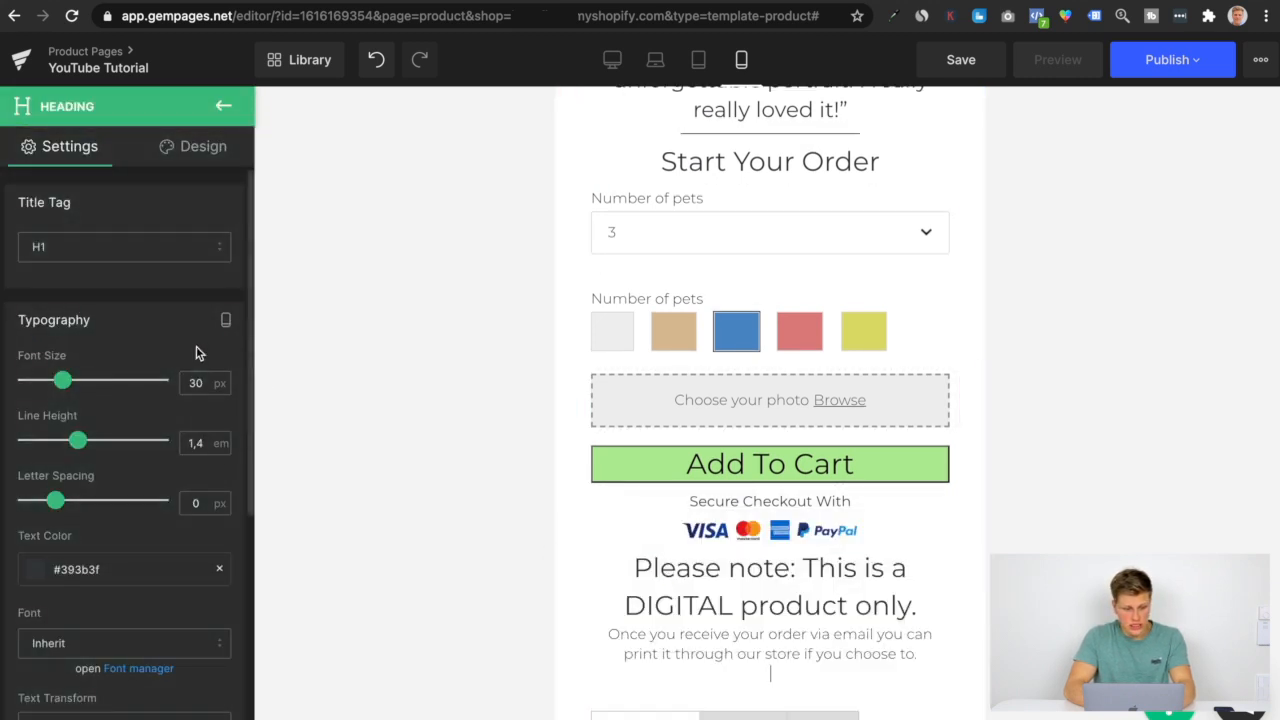
{"action": "mouse_move", "coordinate": [63, 379]}
{"action": "left_mouse_down"}
{"action": "mouse_move", "coordinate": [40, 381]}
{"action": "mouse_move", "coordinate": [54, 381]}
{"action": "left_mouse_up"}
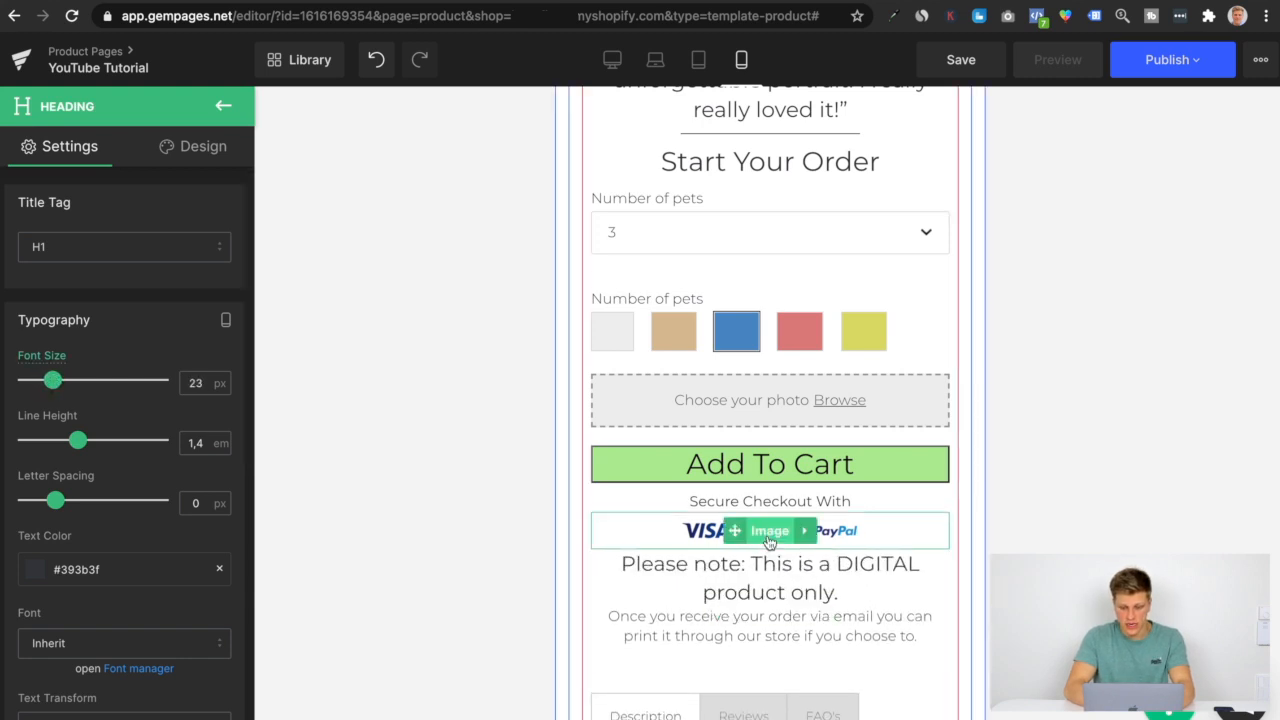
{"action": "left_click", "coordinate": [760, 531]}
{"action": "left_click", "coordinate": [196, 155]}
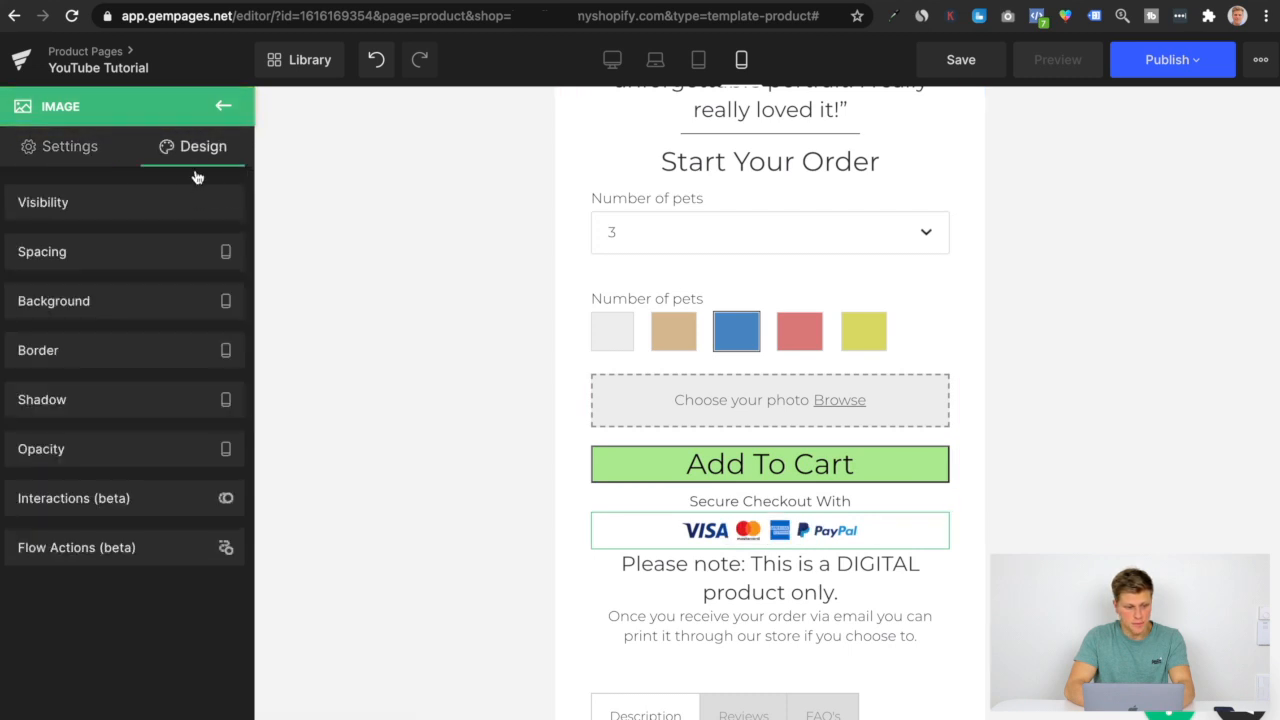
{"action": "left_click", "coordinate": [183, 253]}
{"action": "type", "text": "10"}
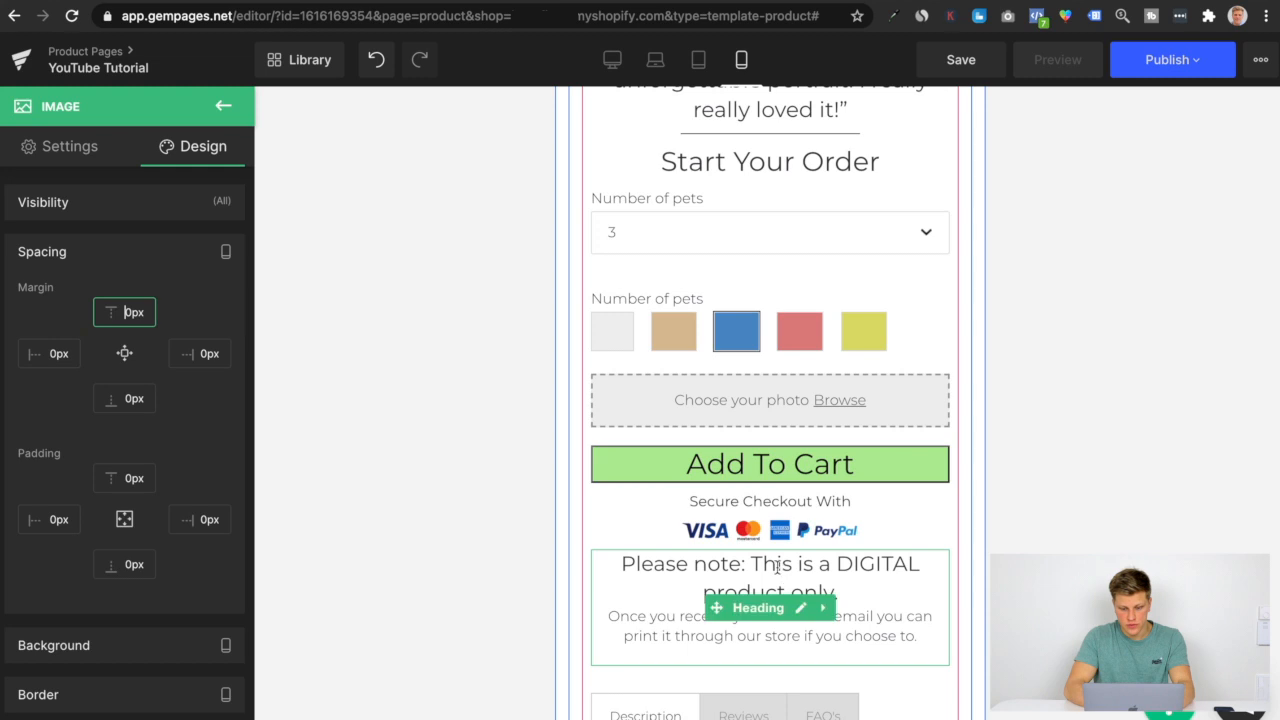
Set the top margin of the digital-product note heading to 20px and save the page.
{"action": "left_click", "coordinate": [774, 617]}
{"action": "left_click", "coordinate": [212, 152]}
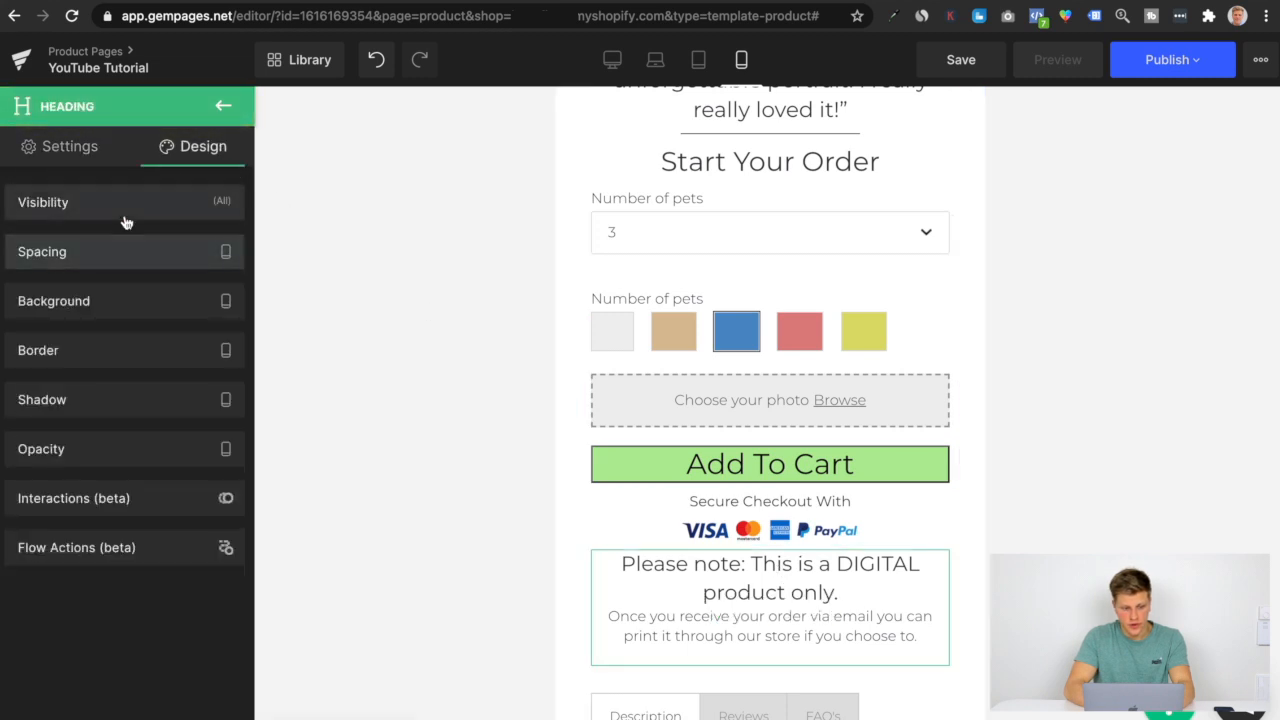
{"action": "left_click", "coordinate": [127, 259]}
{"action": "left_click", "coordinate": [120, 313]}
{"action": "type", "text": "20"}
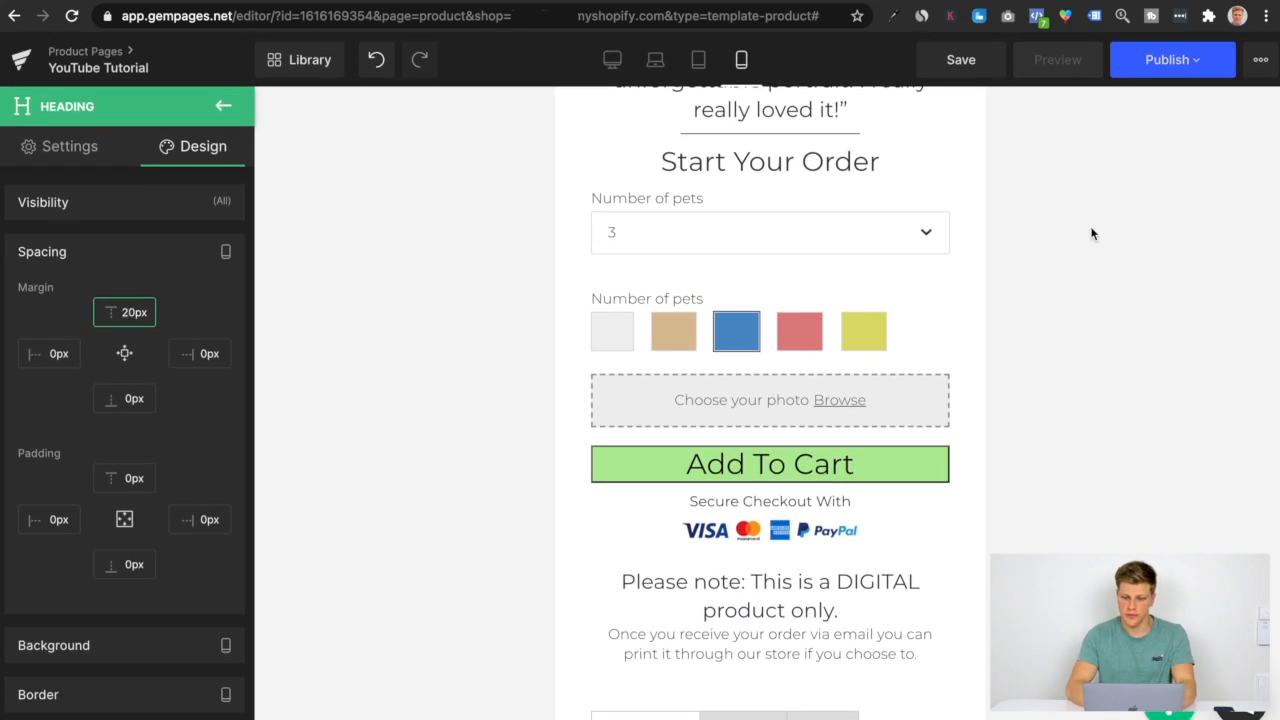
{"action": "left_click", "coordinate": [986, 68]}
{"action": "scroll", "coordinate": [860, 385], "scroll_direction": "up", "scroll_amount": 10}
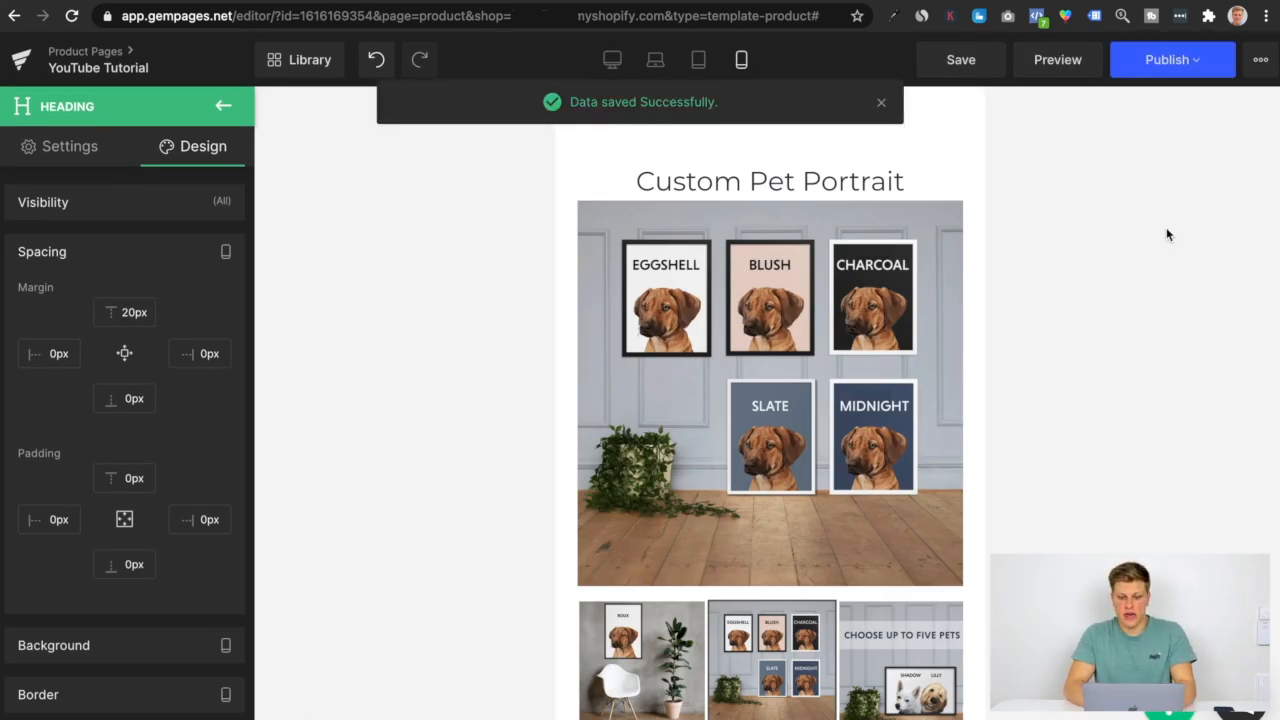
{"action": "left_click", "coordinate": [879, 105]}
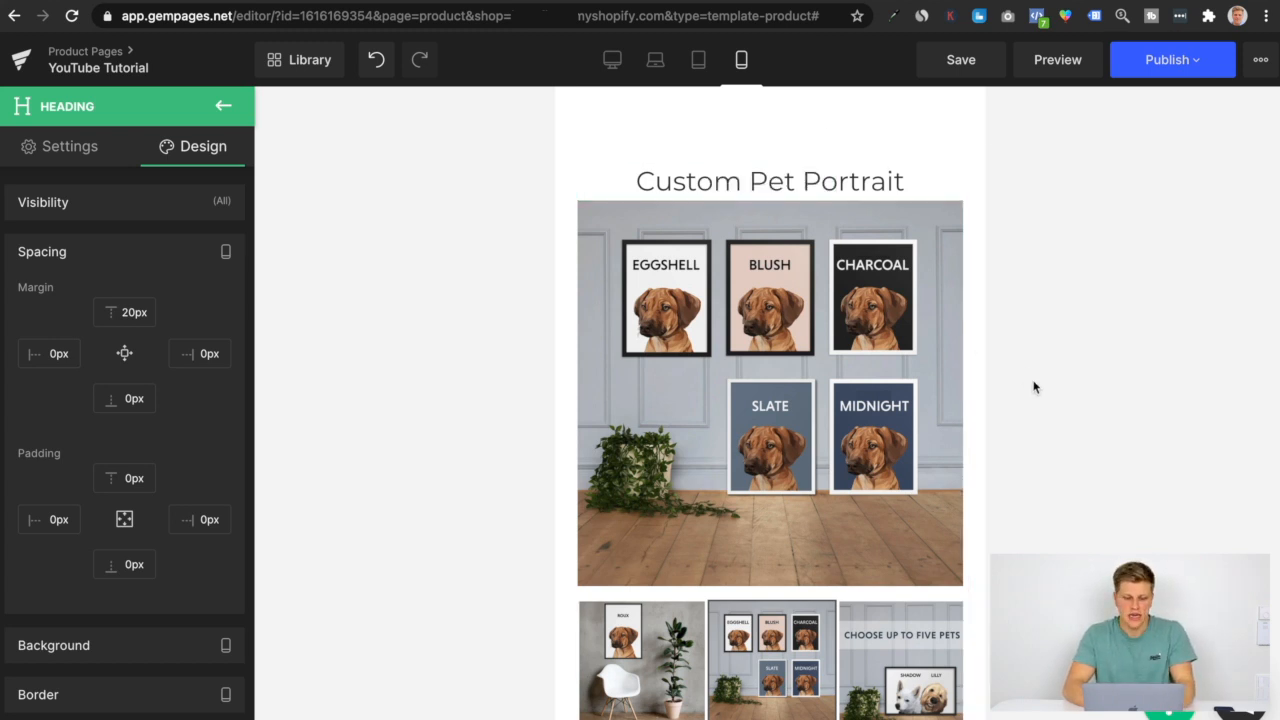
Enable the hover options in the Add To Cart button's color settings.
{"action": "scroll", "coordinate": [760, 385], "scroll_direction": "down", "scroll_amount": 1}
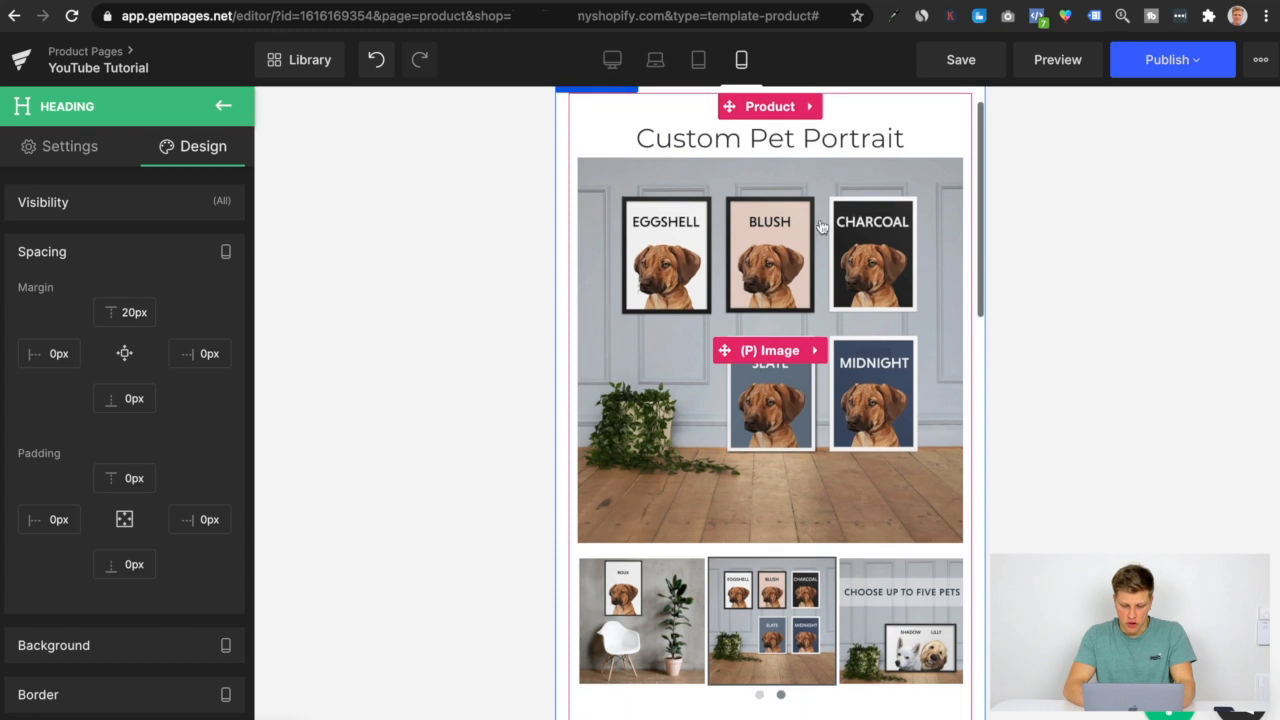
{"action": "scroll", "coordinate": [815, 390], "scroll_direction": "down", "scroll_amount": 5}
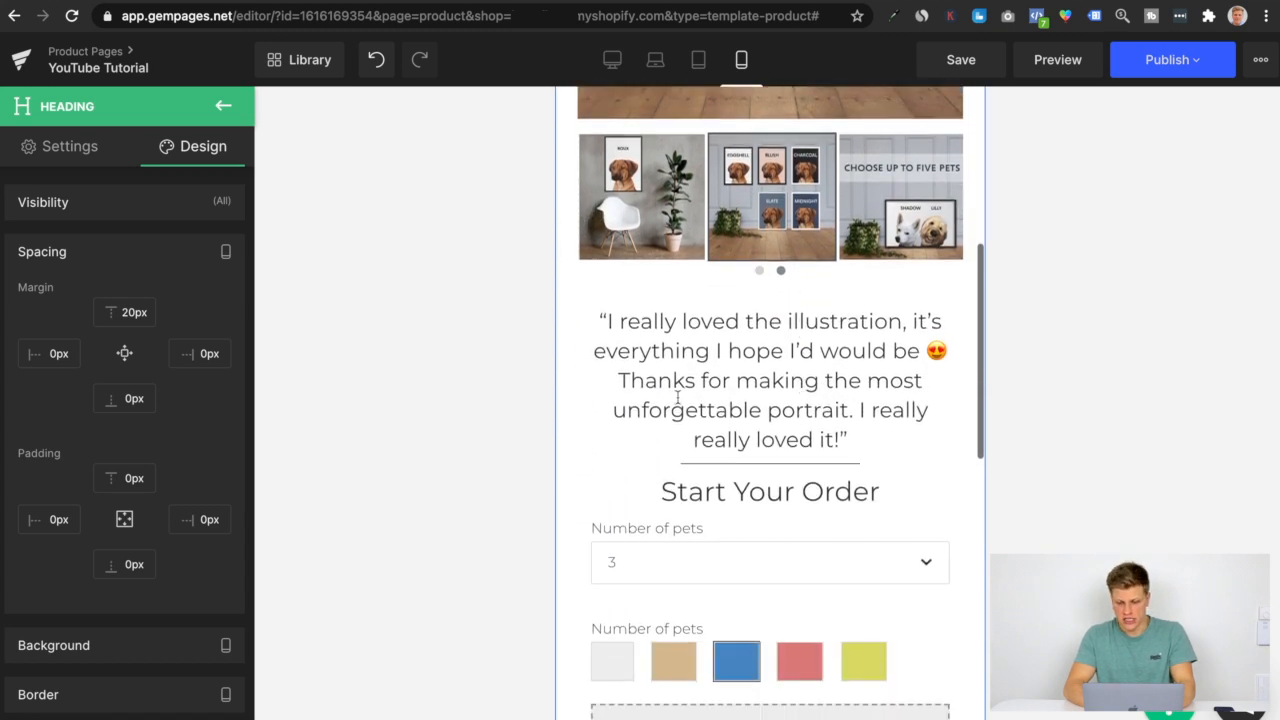
{"action": "scroll", "coordinate": [800, 370], "scroll_direction": "down", "scroll_amount": 2}
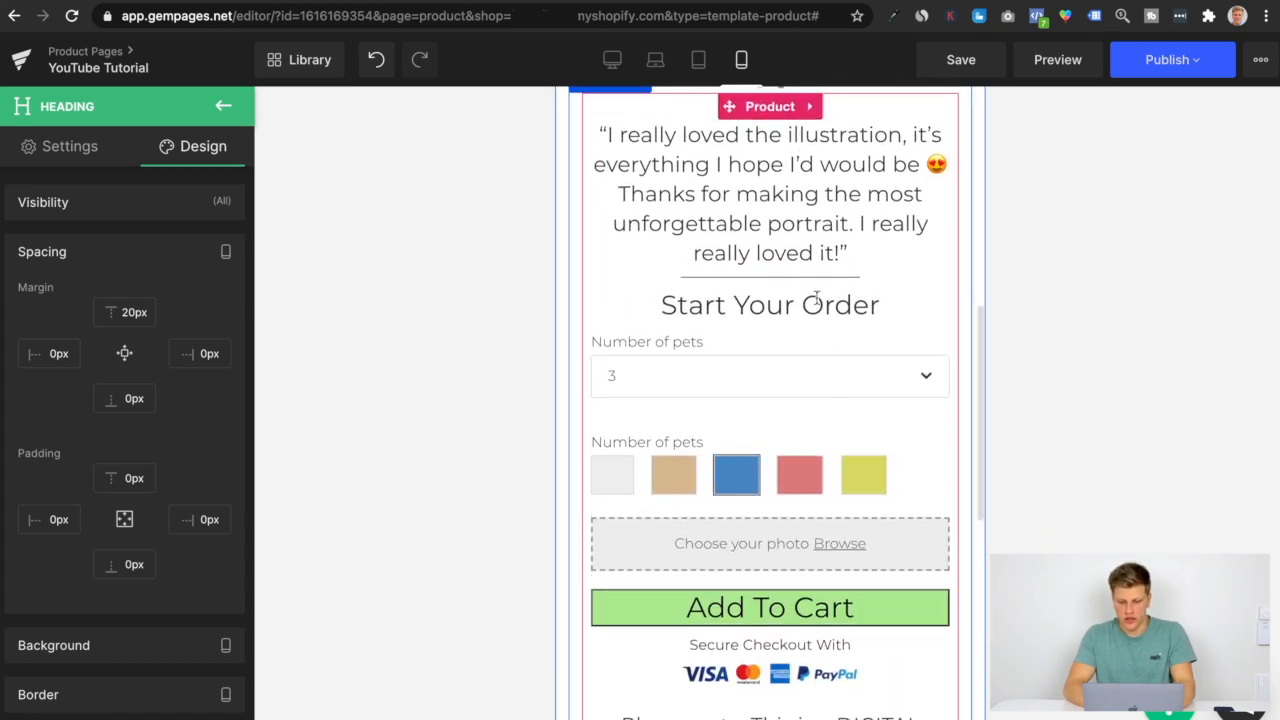
{"action": "scroll", "coordinate": [780, 350], "scroll_direction": "down", "scroll_amount": 1}
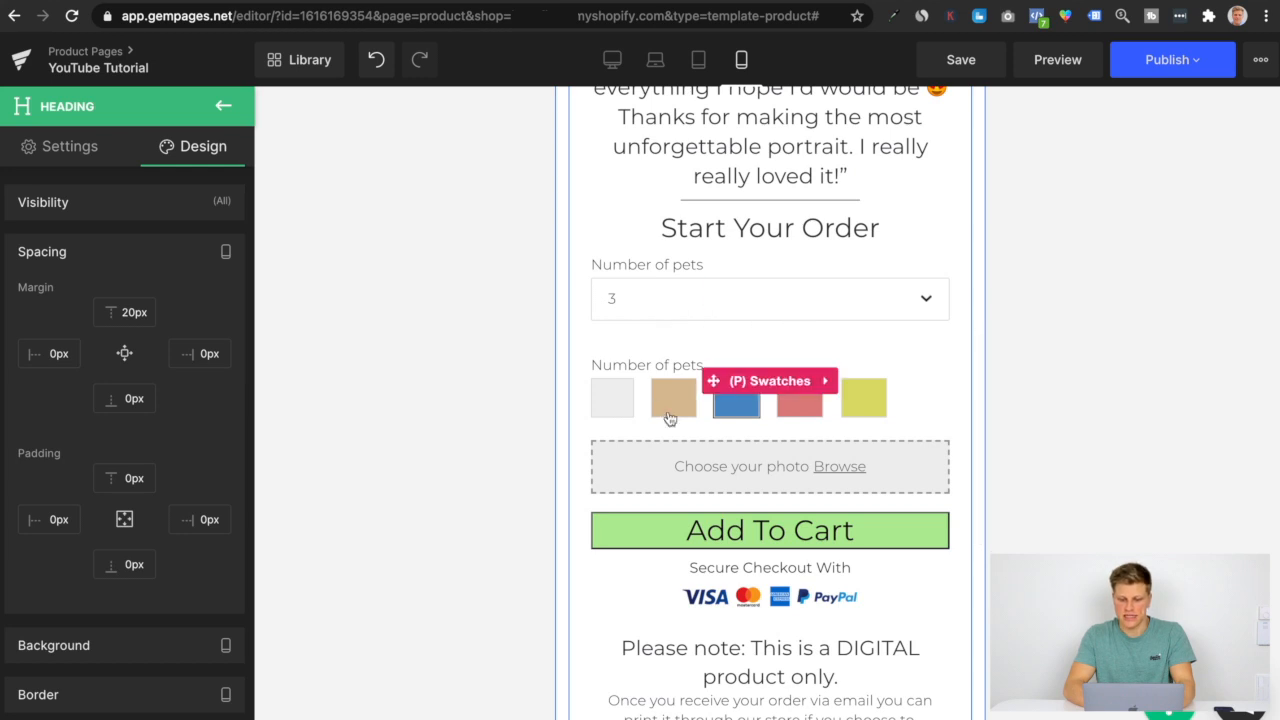
{"action": "scroll", "coordinate": [670, 418], "scroll_direction": "down", "scroll_amount": 1}
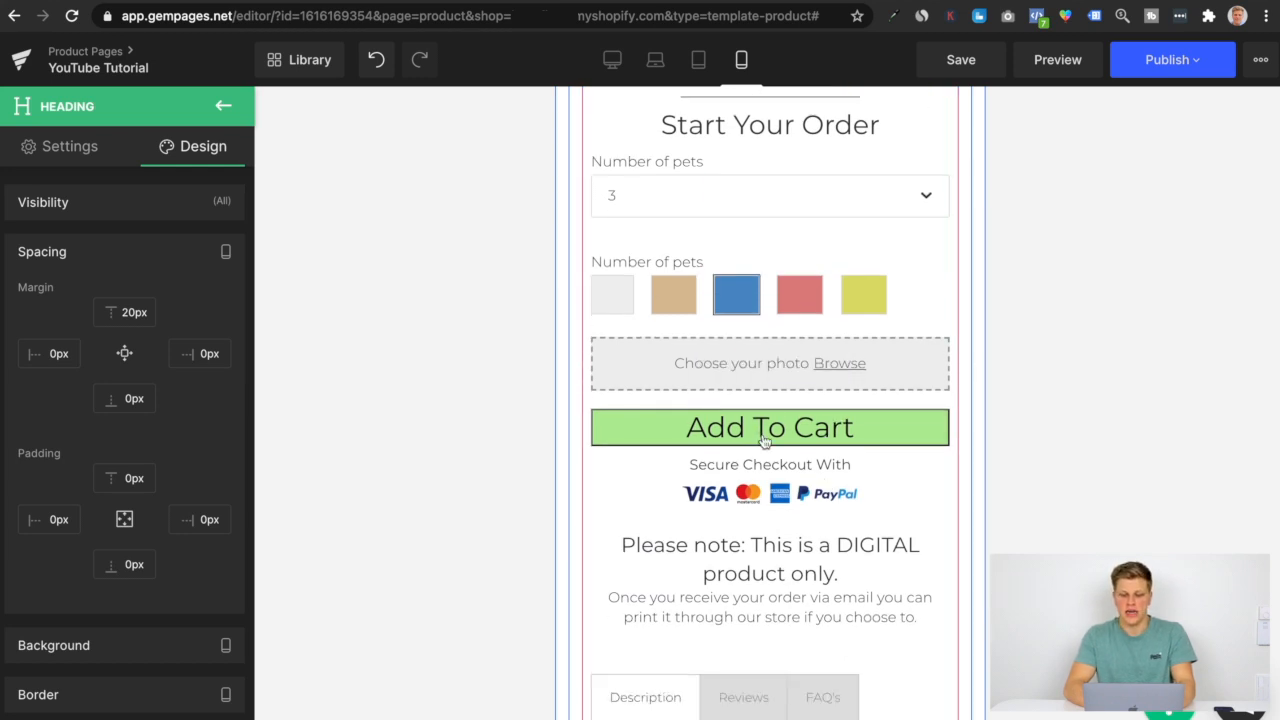
{"action": "left_click", "coordinate": [816, 431]}
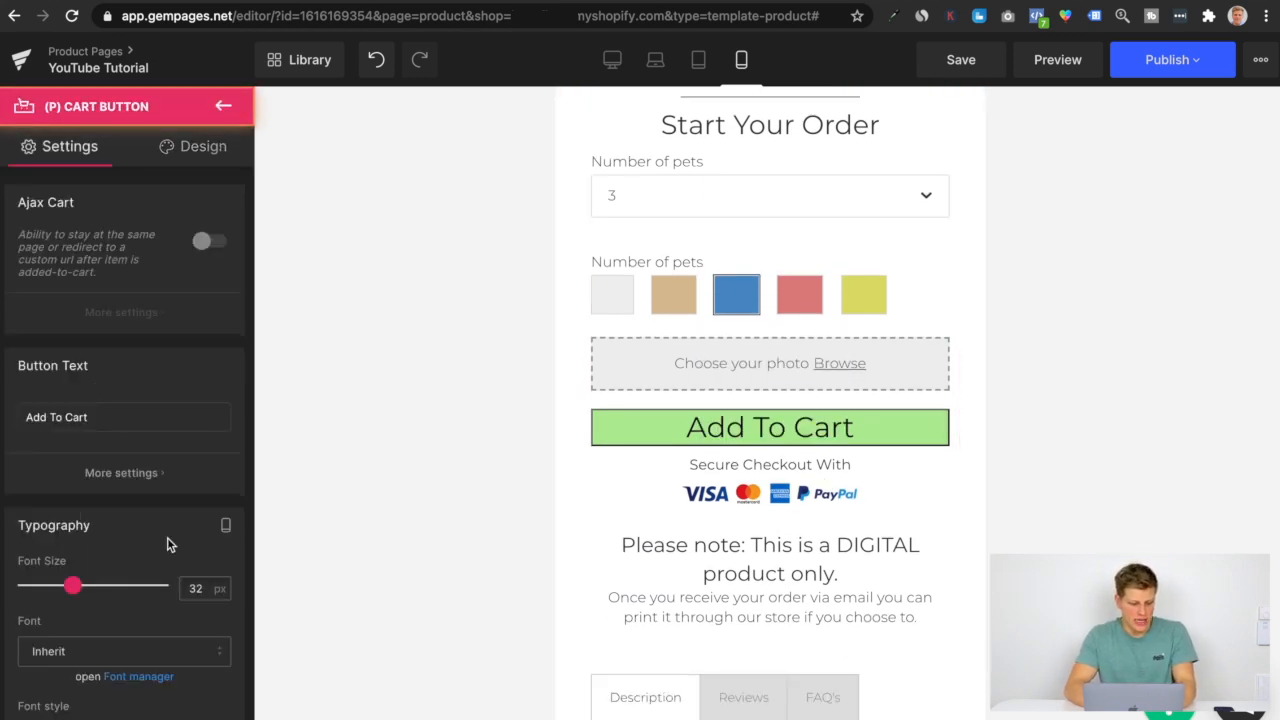
{"action": "scroll", "coordinate": [145, 432], "scroll_direction": "down", "scroll_amount": 3}
{"action": "scroll", "coordinate": [145, 432], "scroll_direction": "down", "scroll_amount": 4}
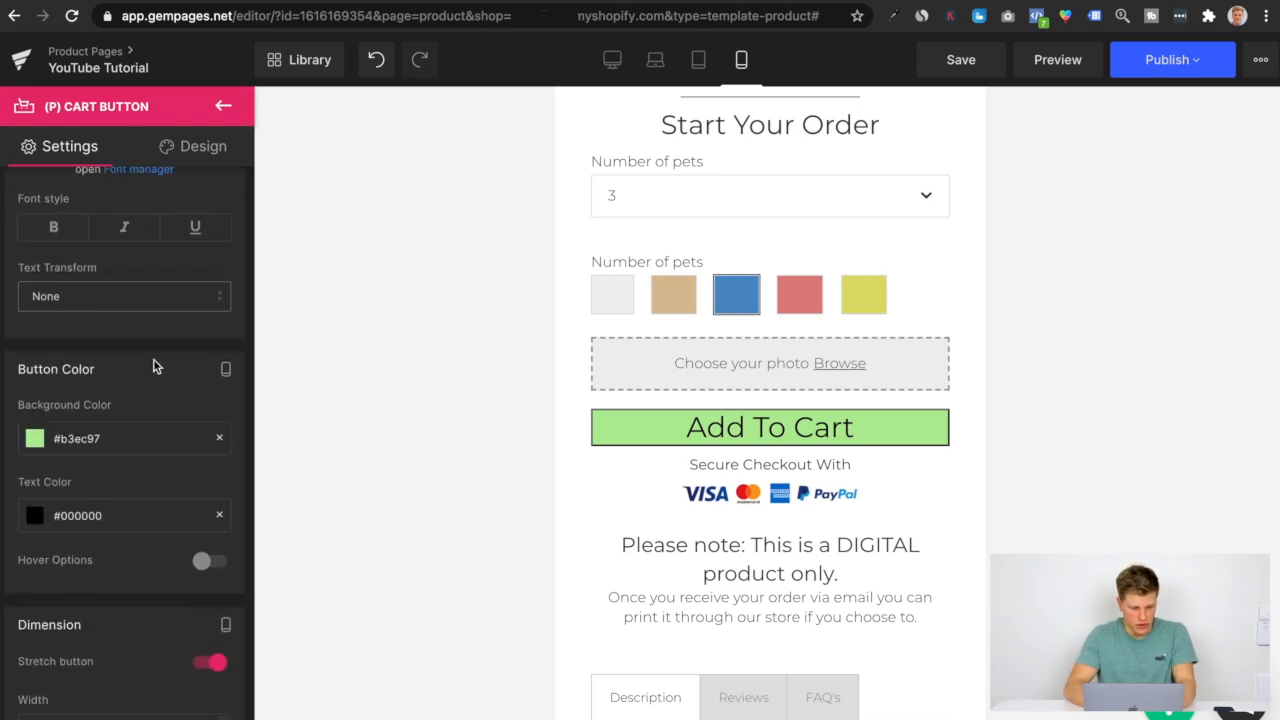
{"action": "scroll", "coordinate": [180, 337], "scroll_direction": "down", "scroll_amount": 2}
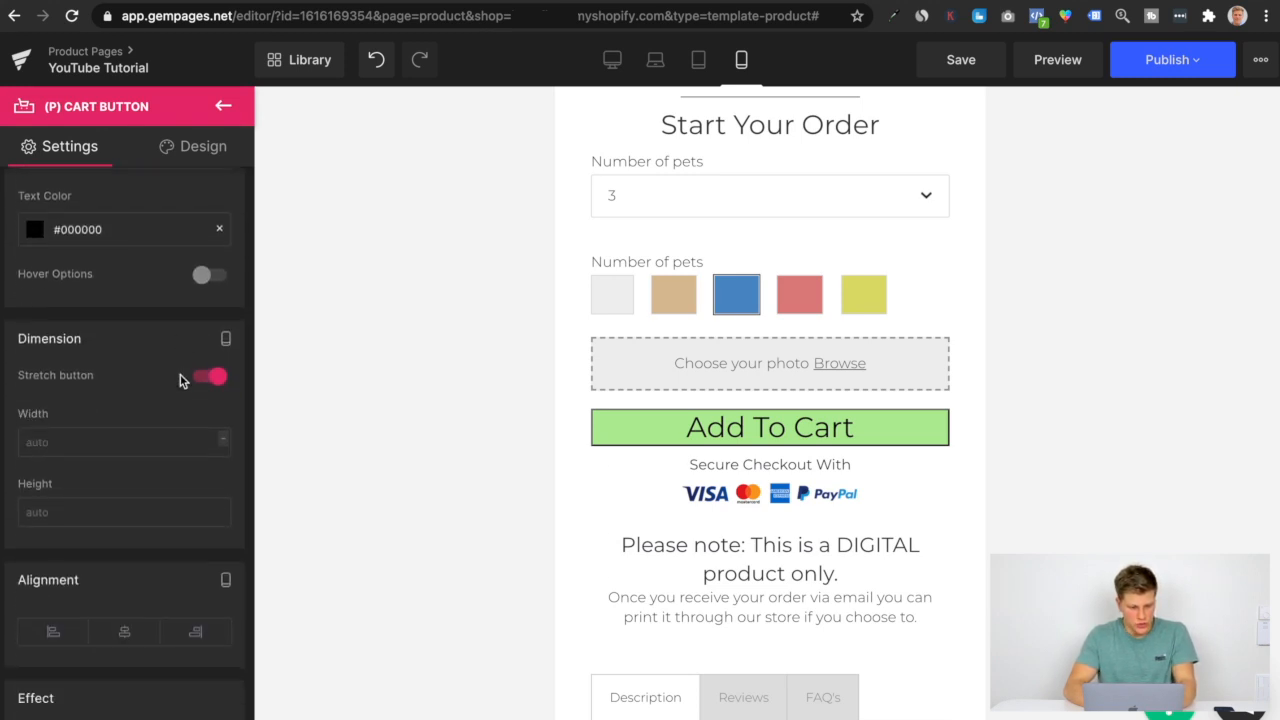
{"action": "left_click", "coordinate": [212, 293]}
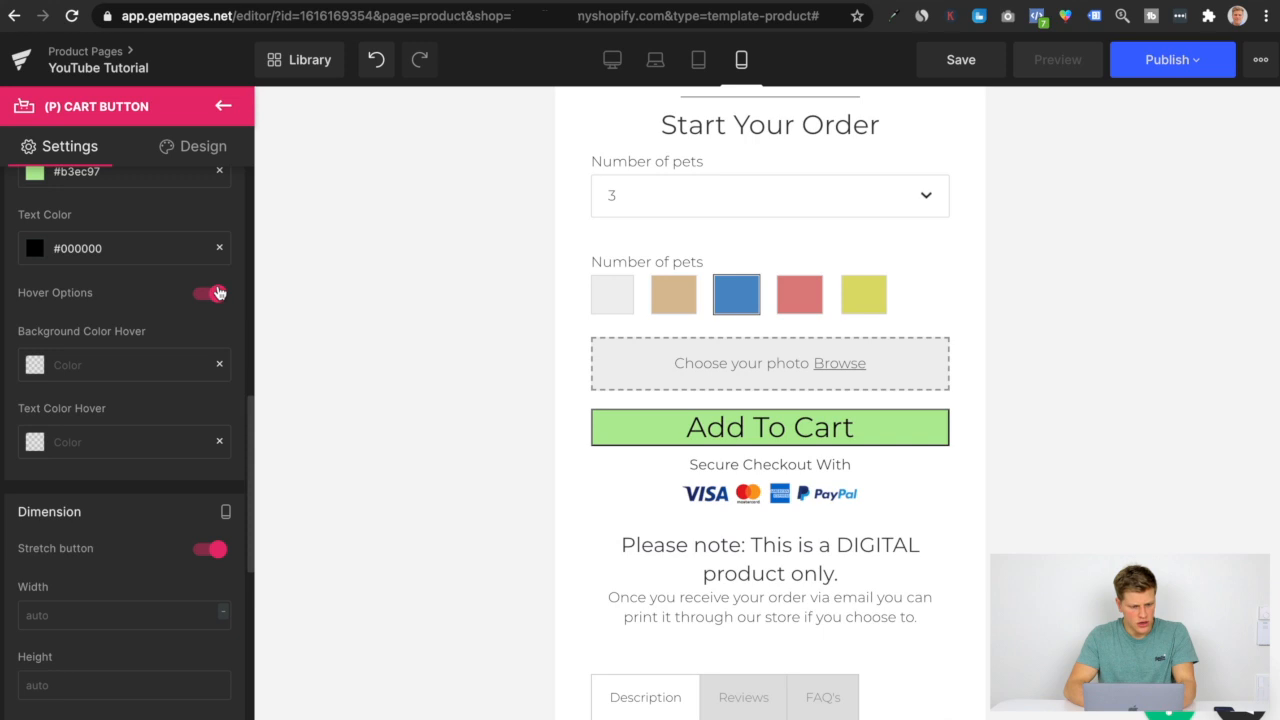
Turn off the Add To Cart button's hover options and set its effect to Shake.
{"action": "left_click", "coordinate": [218, 293]}
{"action": "scroll", "coordinate": [219, 291], "scroll_direction": "up", "scroll_amount": 4}
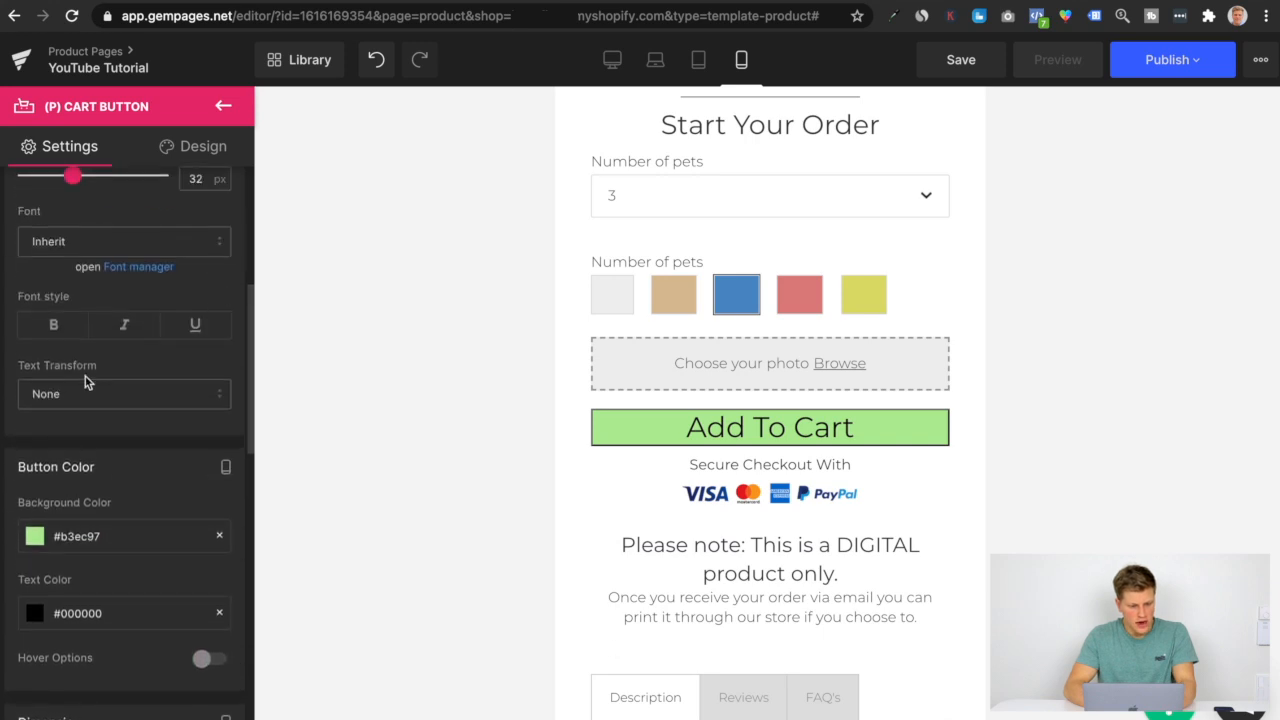
{"action": "scroll", "coordinate": [85, 376], "scroll_direction": "up", "scroll_amount": 5}
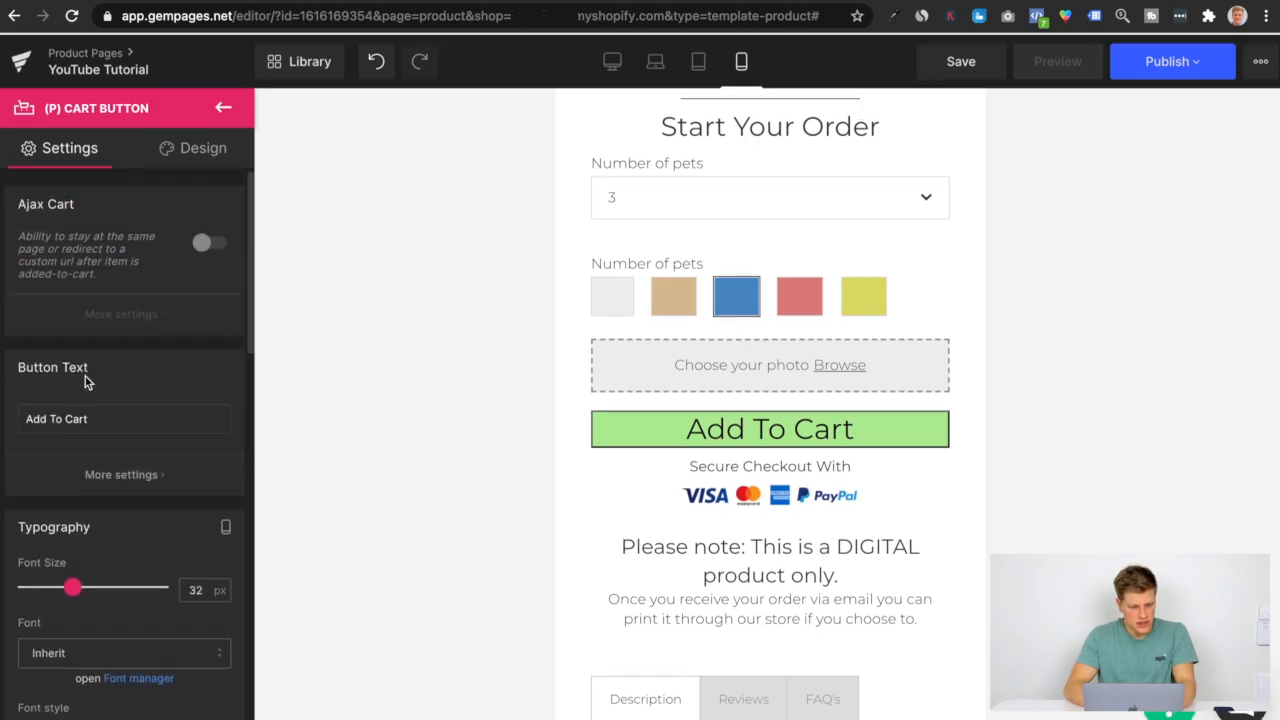
{"action": "scroll", "coordinate": [85, 380], "scroll_direction": "down", "scroll_amount": 5}
{"action": "scroll", "coordinate": [85, 380], "scroll_direction": "down", "scroll_amount": 6}
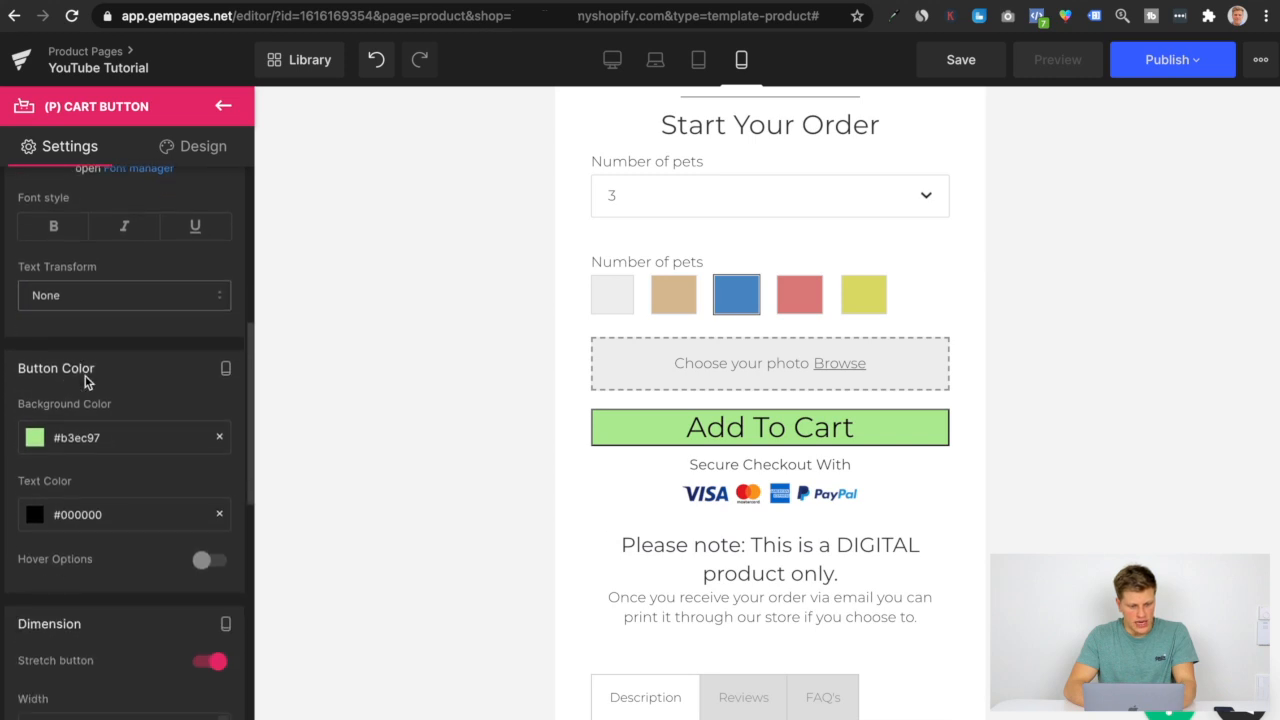
{"action": "scroll", "coordinate": [85, 378], "scroll_direction": "down", "scroll_amount": 6}
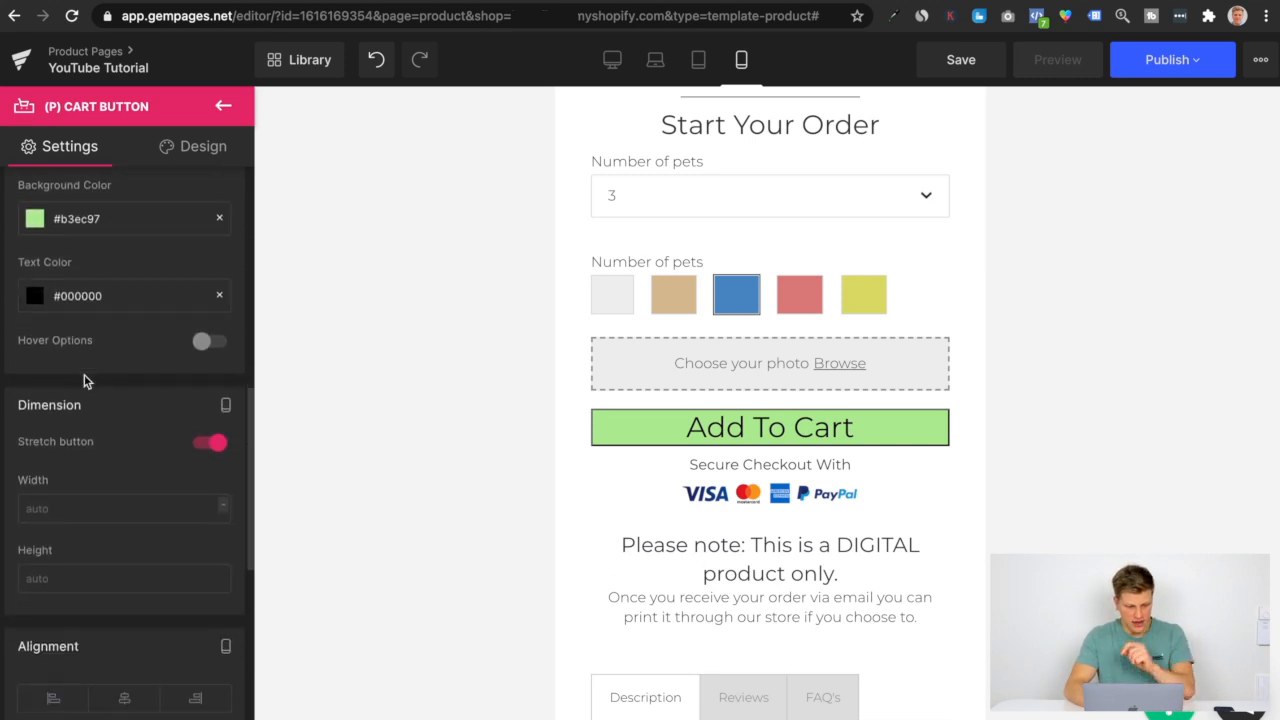
{"action": "scroll", "coordinate": [85, 380], "scroll_direction": "down", "scroll_amount": 5}
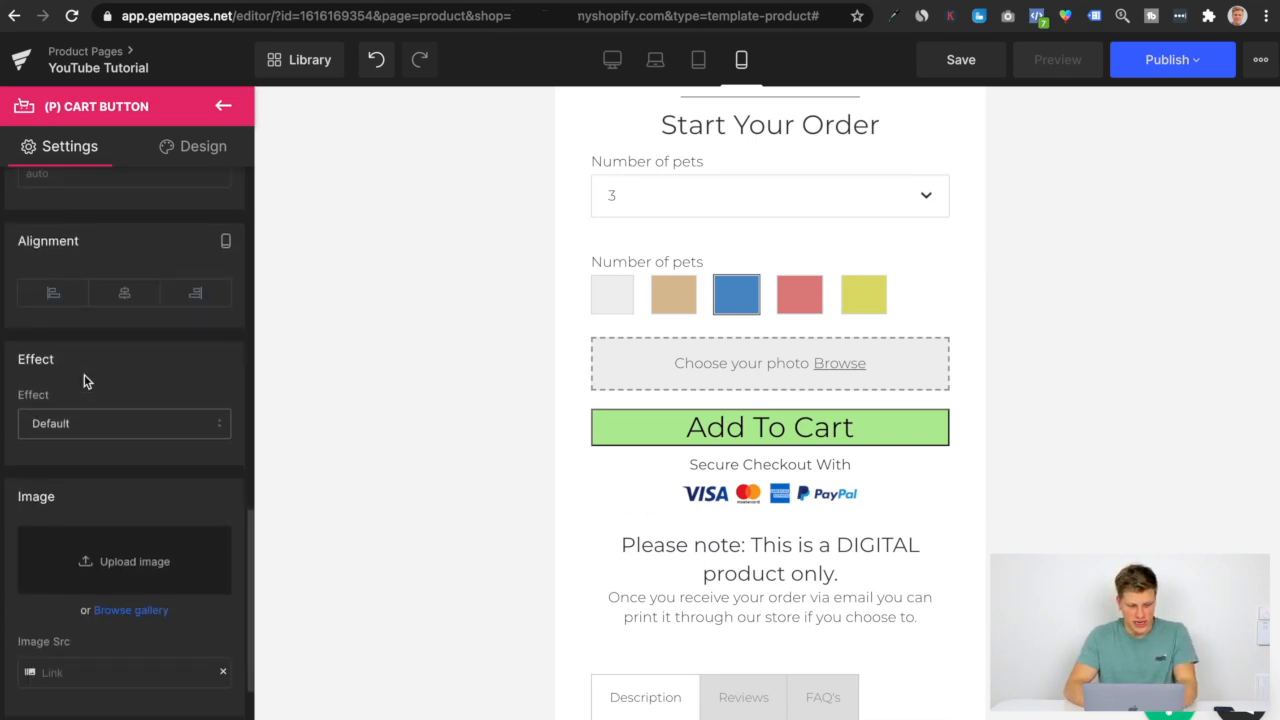
{"action": "left_click", "coordinate": [77, 423]}
{"action": "left_click", "coordinate": [92, 478]}
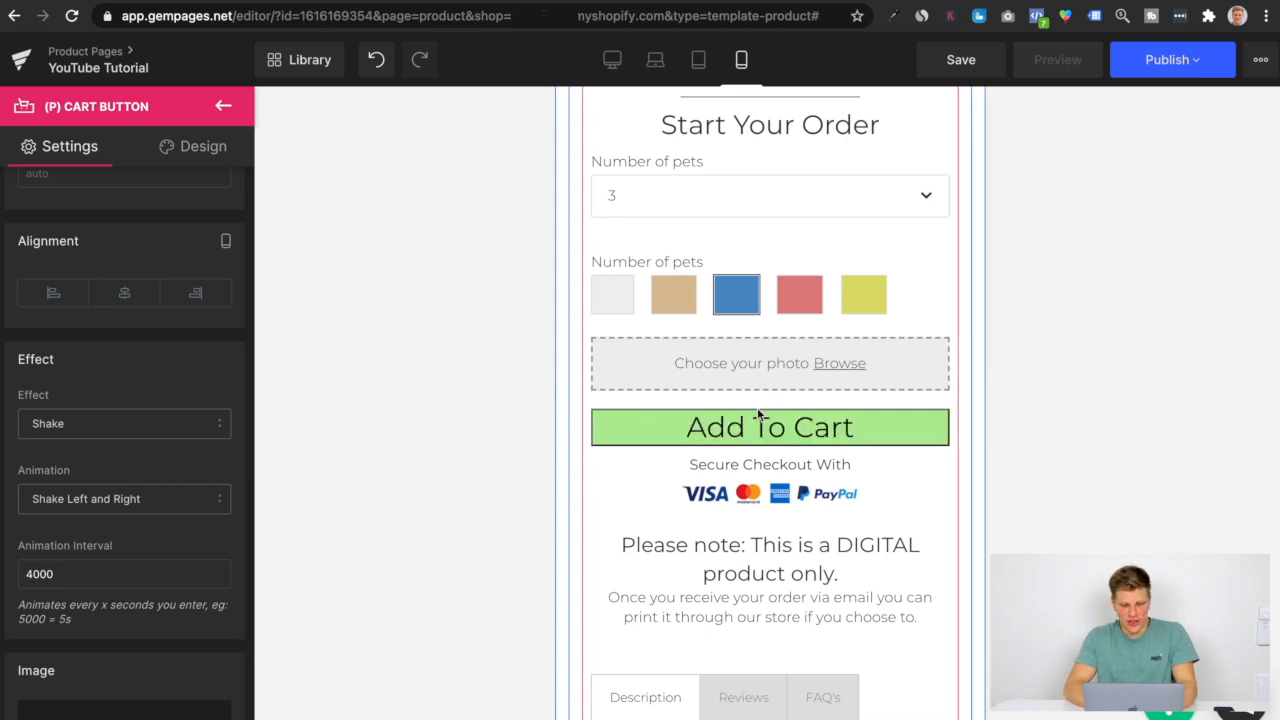
Enable the Add To Cart button's hover options and set its hover background color to orange #d2a05f.
{"action": "scroll", "coordinate": [77, 480], "scroll_direction": "down", "scroll_amount": 3}
{"action": "scroll", "coordinate": [77, 480], "scroll_direction": "down", "scroll_amount": 3}
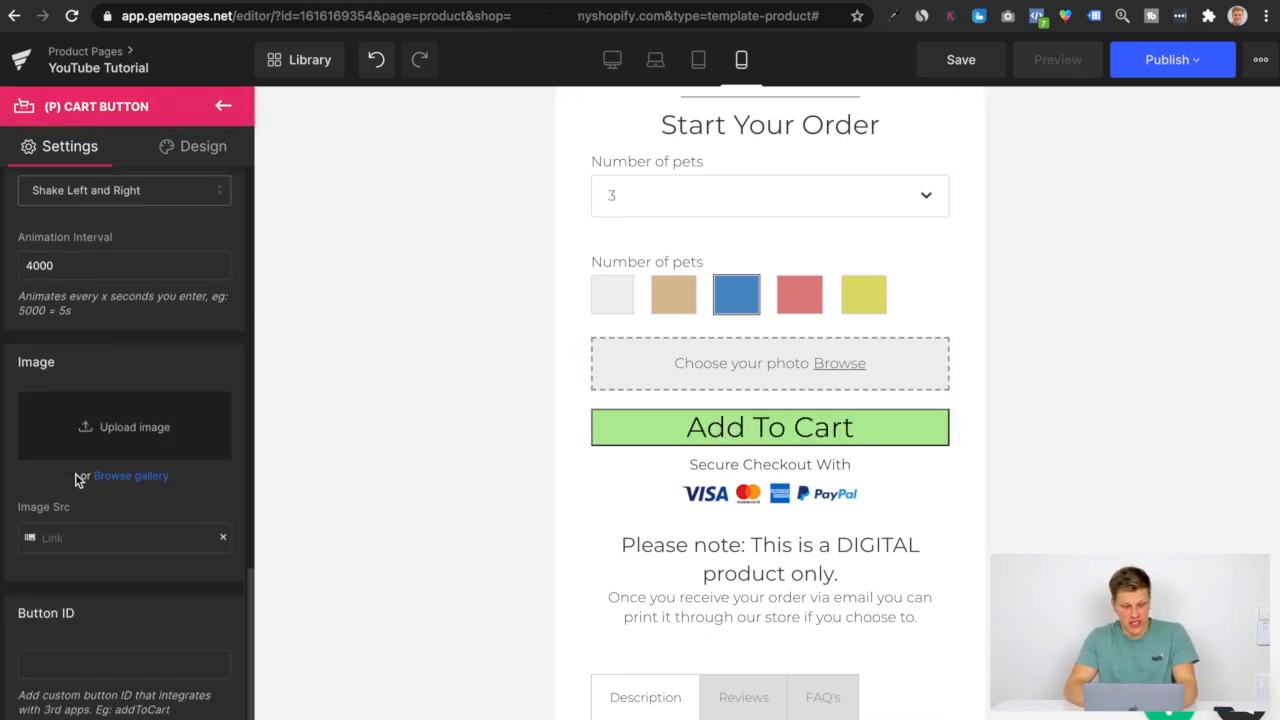
{"action": "scroll", "coordinate": [77, 480], "scroll_direction": "up", "scroll_amount": 9}
{"action": "scroll", "coordinate": [157, 275], "scroll_direction": "up", "scroll_amount": 6}
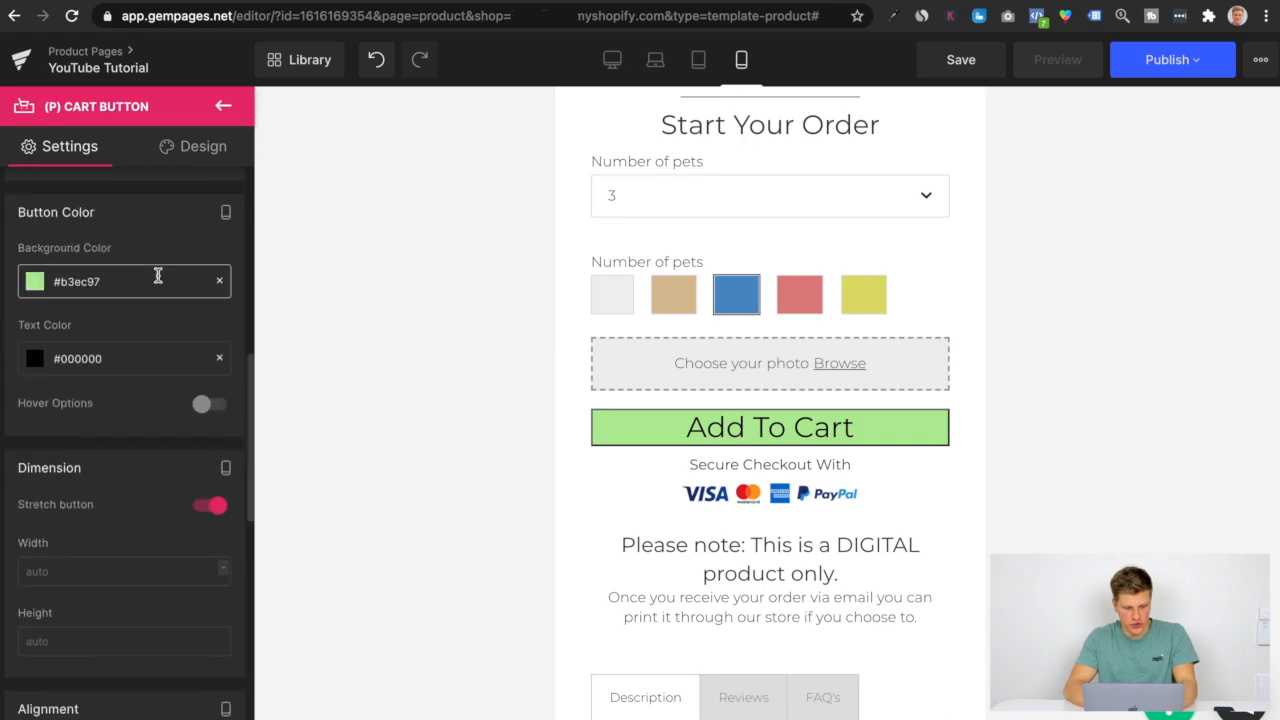
{"action": "scroll", "coordinate": [137, 434], "scroll_direction": "up", "scroll_amount": 6}
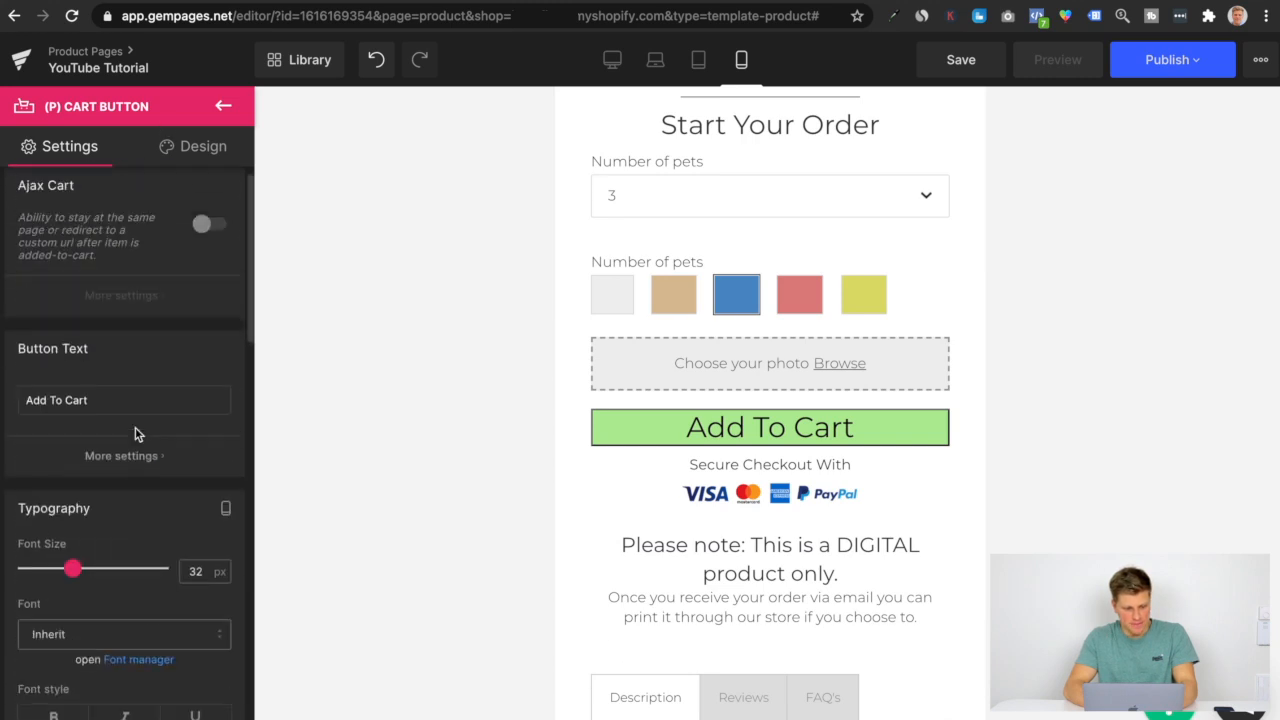
{"action": "scroll", "coordinate": [137, 434], "scroll_direction": "down", "scroll_amount": 5}
{"action": "scroll", "coordinate": [135, 433], "scroll_direction": "down", "scroll_amount": 2}
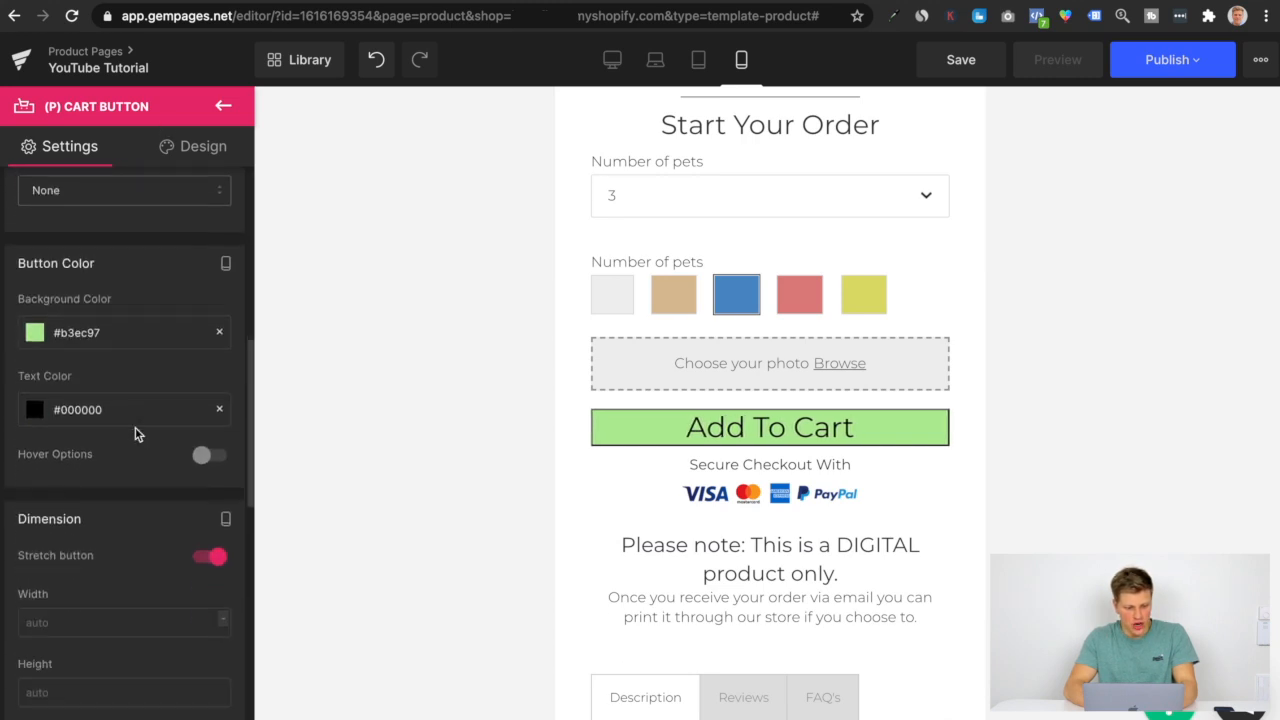
{"action": "left_click", "coordinate": [211, 454]}
{"action": "left_click", "coordinate": [96, 527]}
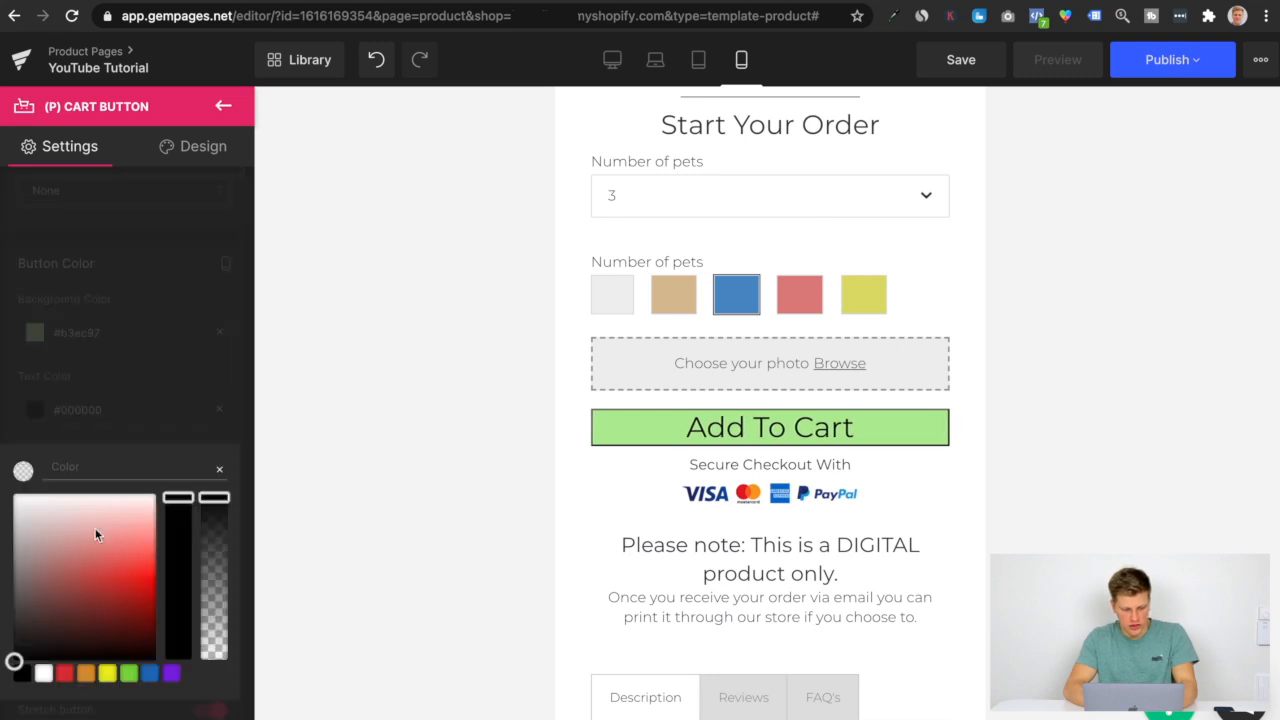
{"action": "left_click", "coordinate": [85, 675]}
{"action": "mouse_move", "coordinate": [86, 568]}
{"action": "left_mouse_down"}
{"action": "mouse_move", "coordinate": [80, 531]}
{"action": "mouse_move", "coordinate": [74, 548]}
{"action": "mouse_move", "coordinate": [94, 561]}
{"action": "left_mouse_up"}
{"action": "left_click", "coordinate": [329, 480]}
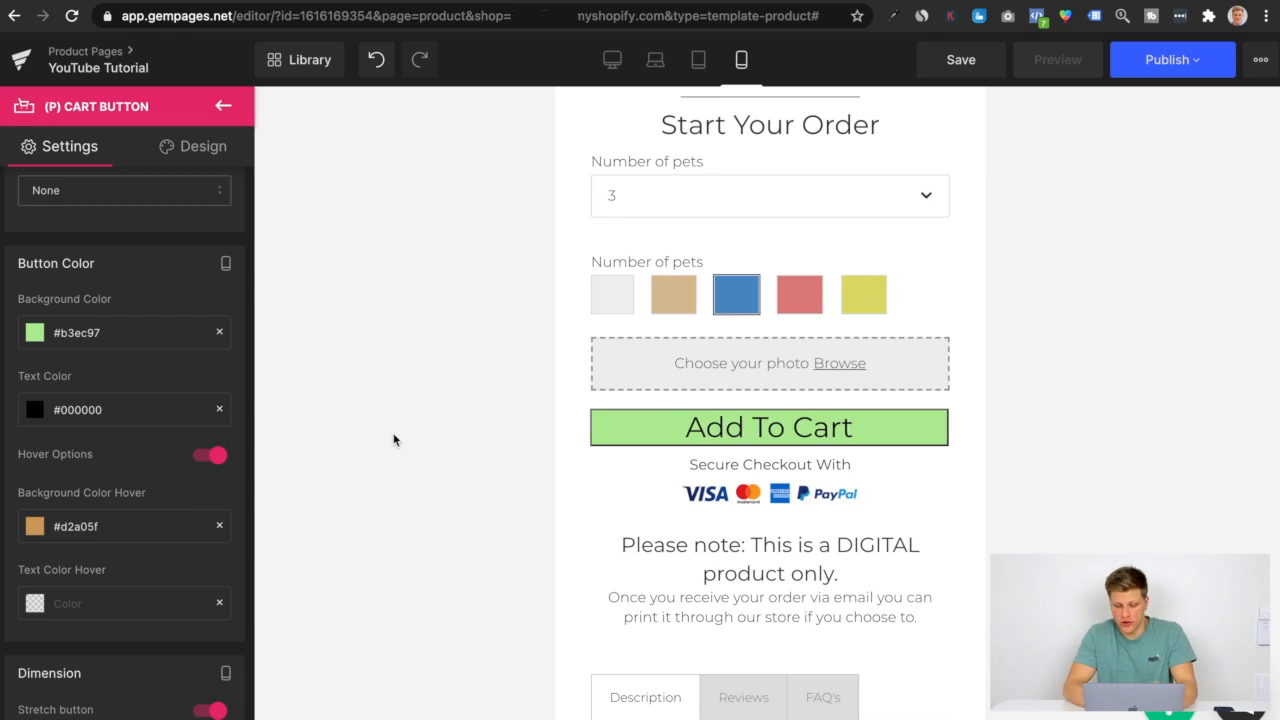
Review the Add To Cart button's hover color and the contents of the Description, Reviews and FAQ's tabs below it.
{"action": "scroll", "coordinate": [679, 485], "scroll_direction": "down", "scroll_amount": 2}
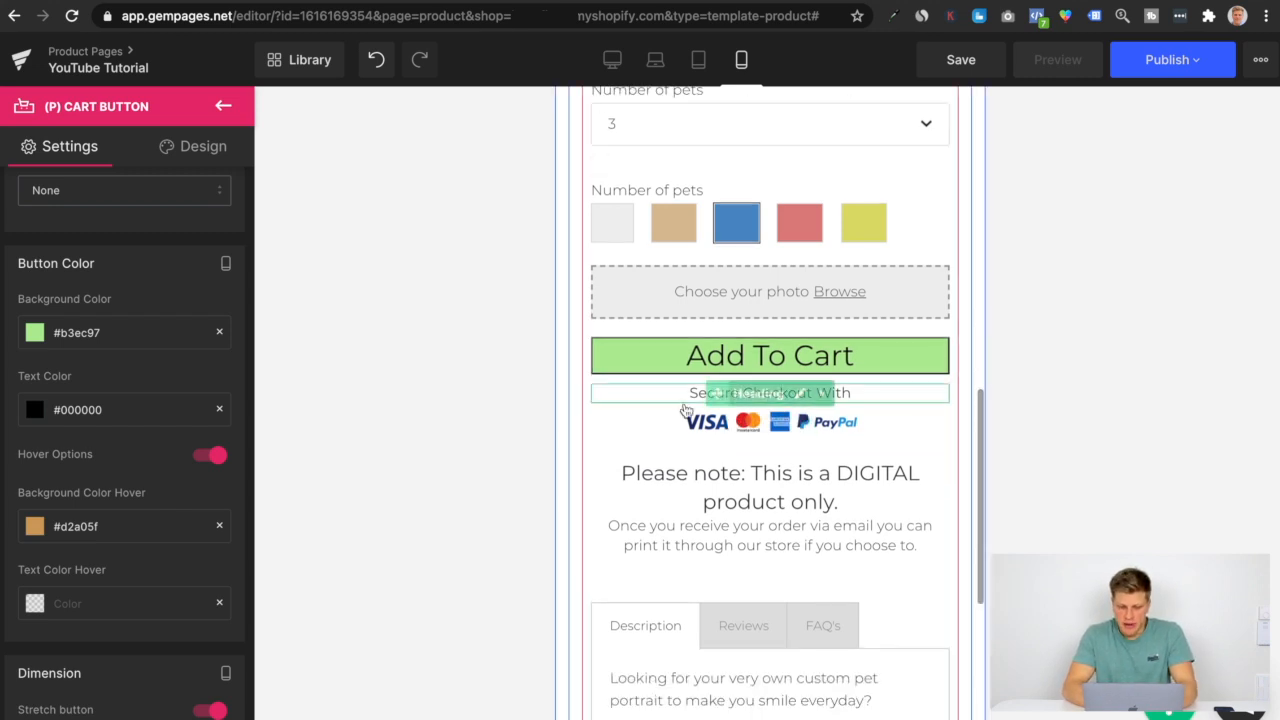
{"action": "scroll", "coordinate": [796, 404], "scroll_direction": "down", "scroll_amount": 2}
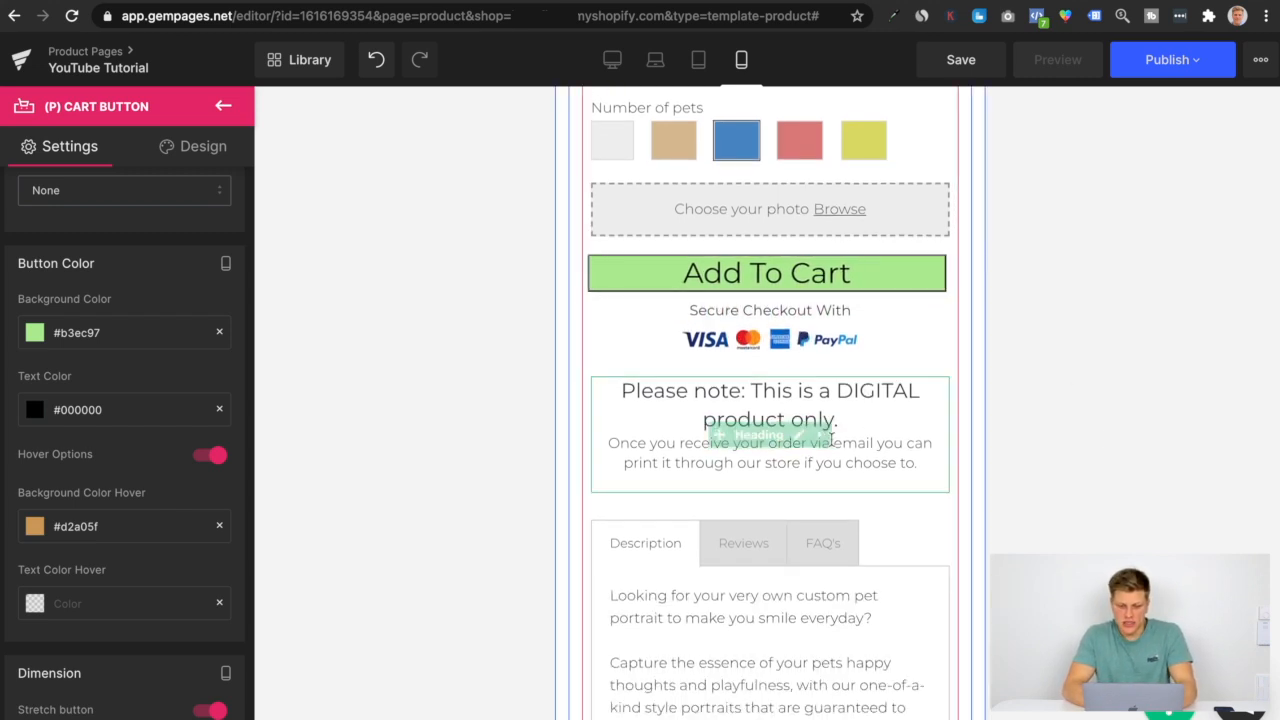
{"action": "scroll", "coordinate": [866, 505], "scroll_direction": "down", "scroll_amount": 2}
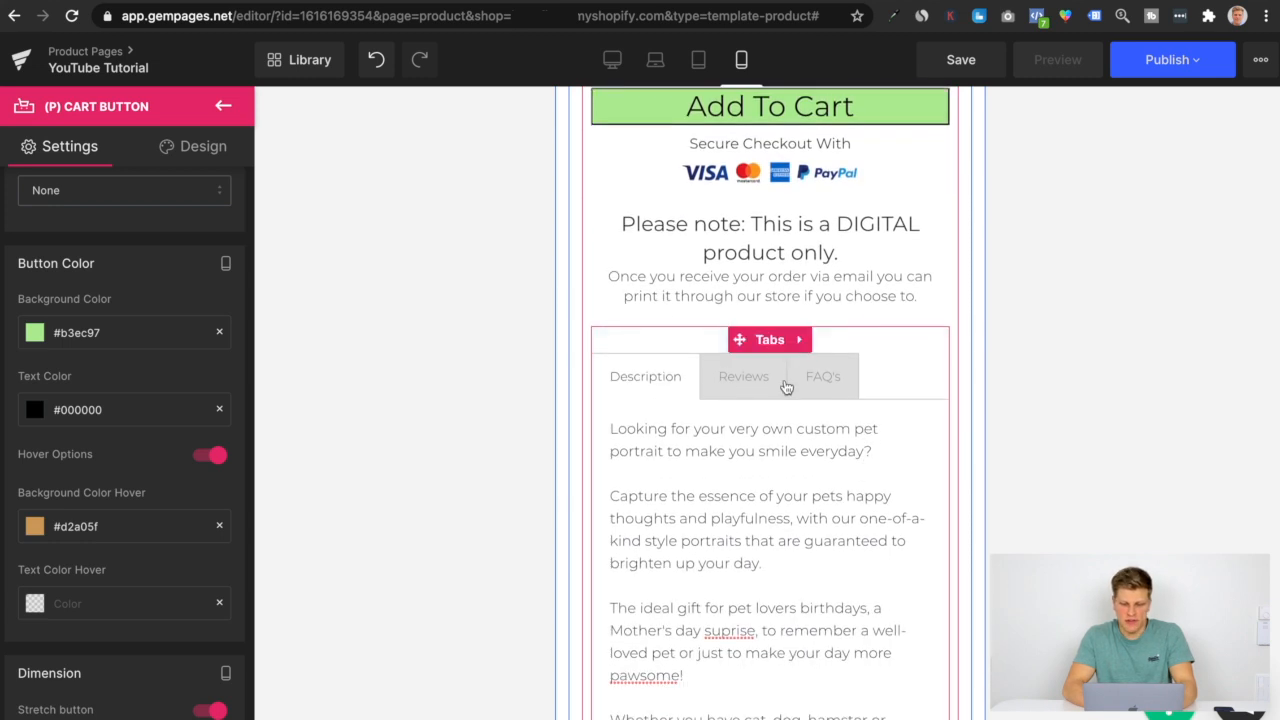
{"action": "left_click", "coordinate": [775, 350]}
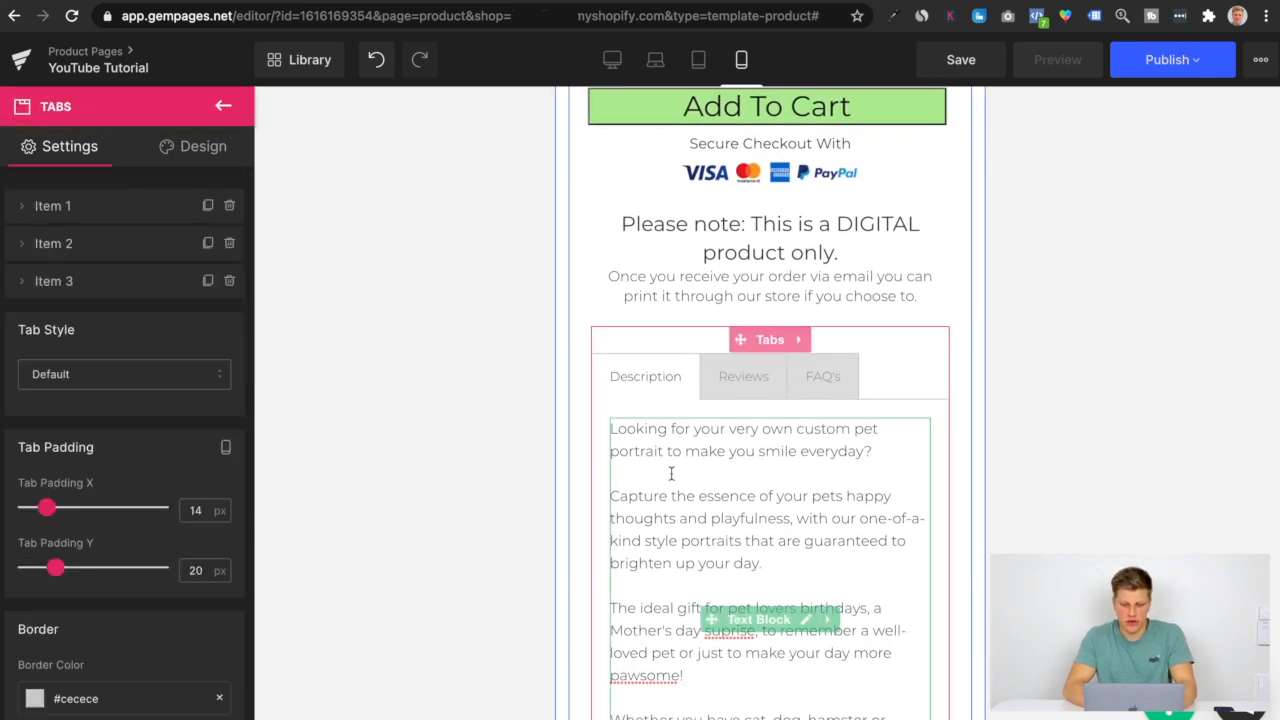
{"action": "scroll", "coordinate": [660, 450], "scroll_direction": "down", "scroll_amount": 2}
{"action": "left_click", "coordinate": [745, 226]}
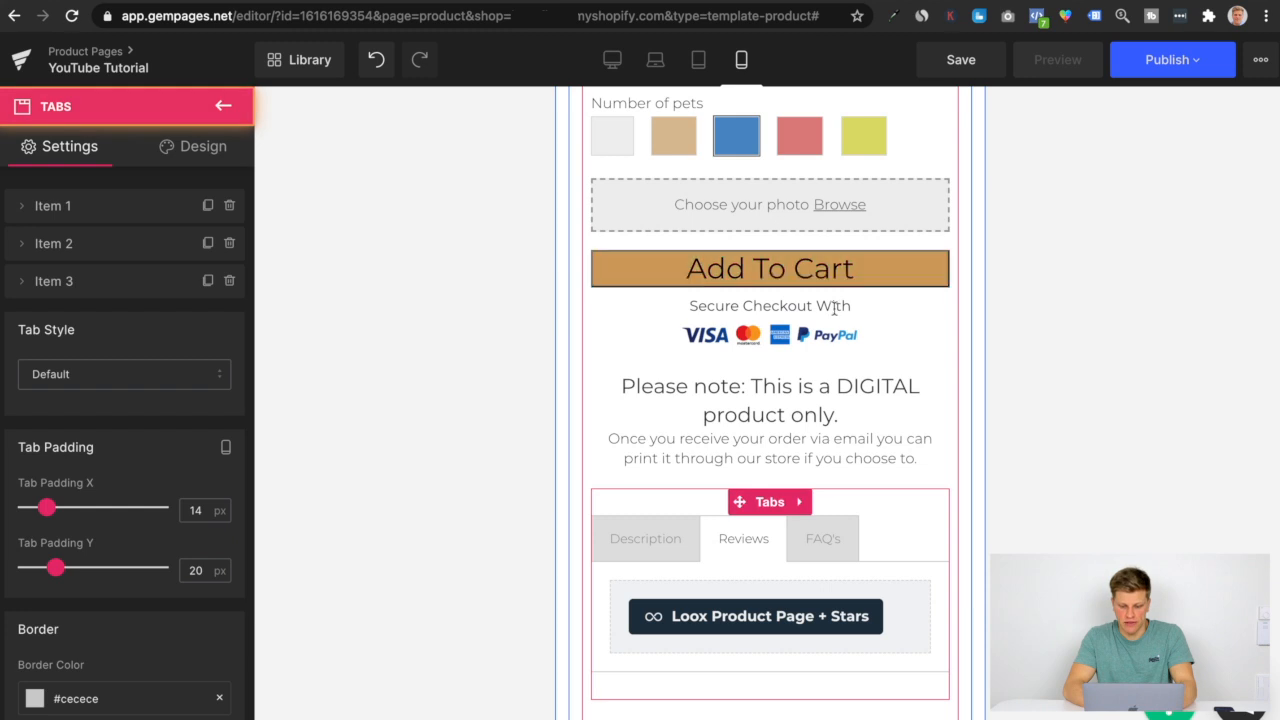
{"action": "left_click", "coordinate": [822, 541]}
{"action": "left_click", "coordinate": [660, 303]}
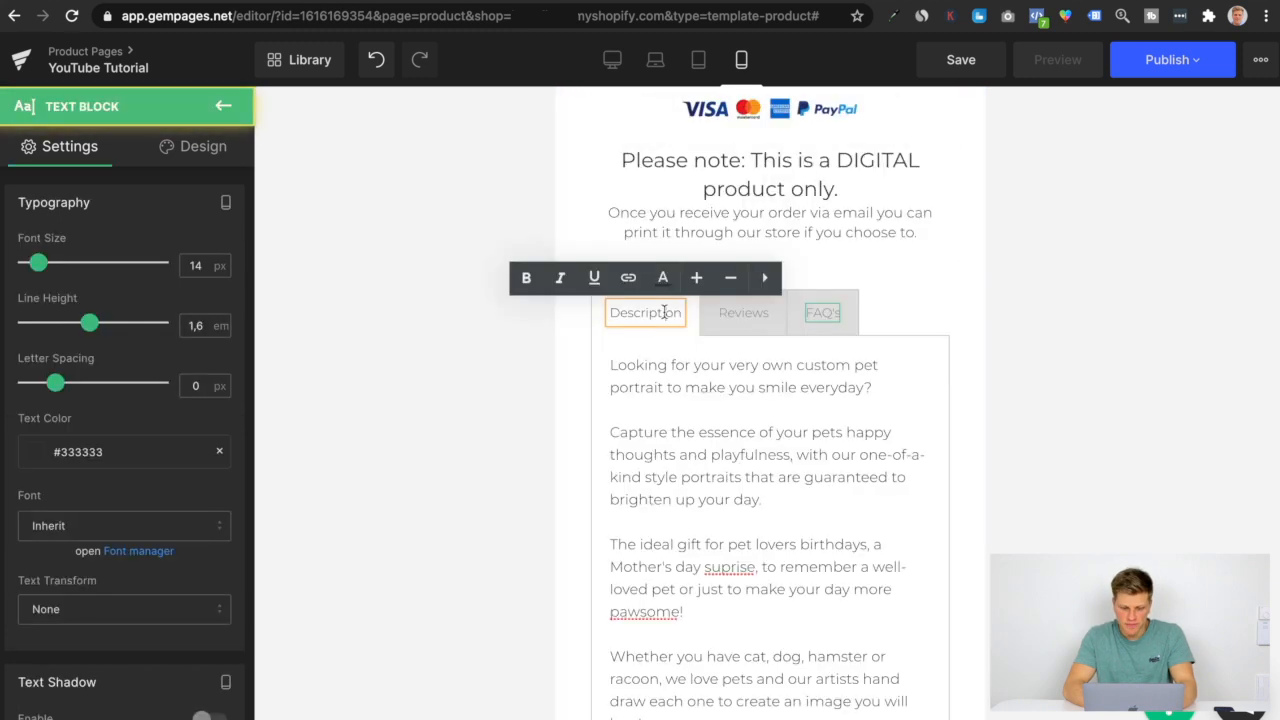
{"action": "scroll", "coordinate": [708, 488], "scroll_direction": "down", "scroll_amount": 1}
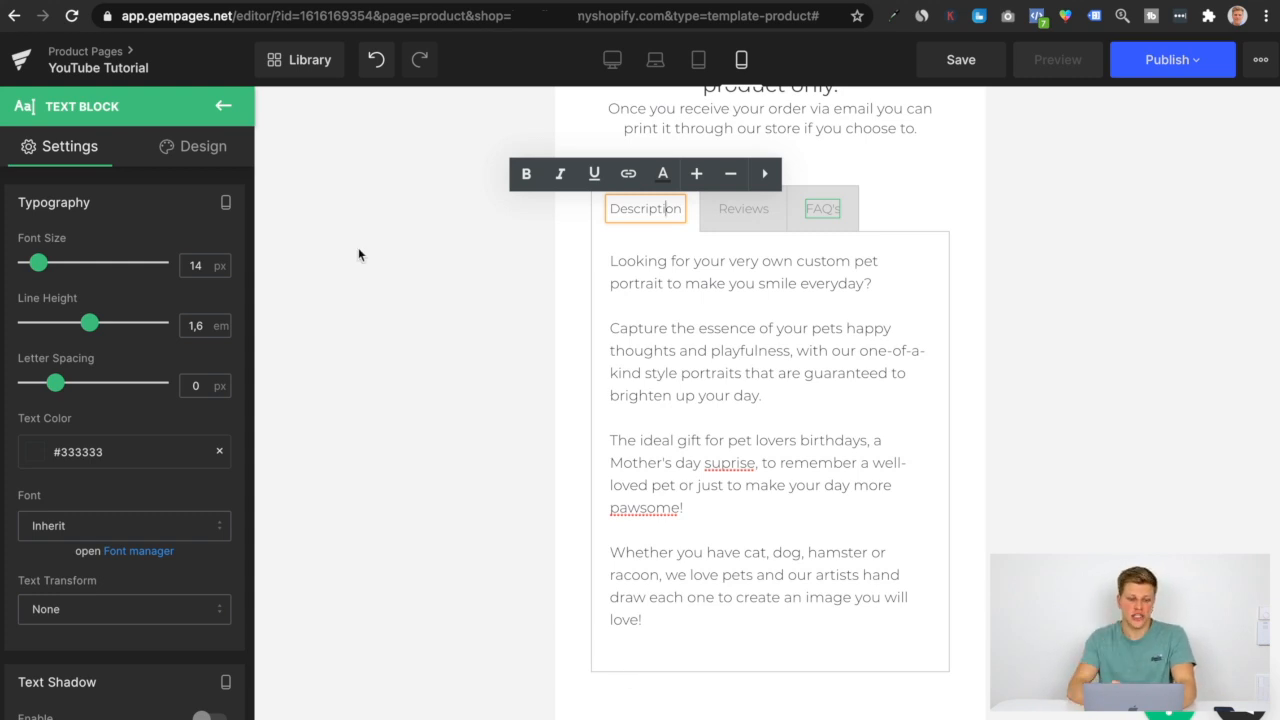
Add a single-column Row below the tabs and place a Heading element inside it.
{"action": "left_click", "coordinate": [223, 106]}
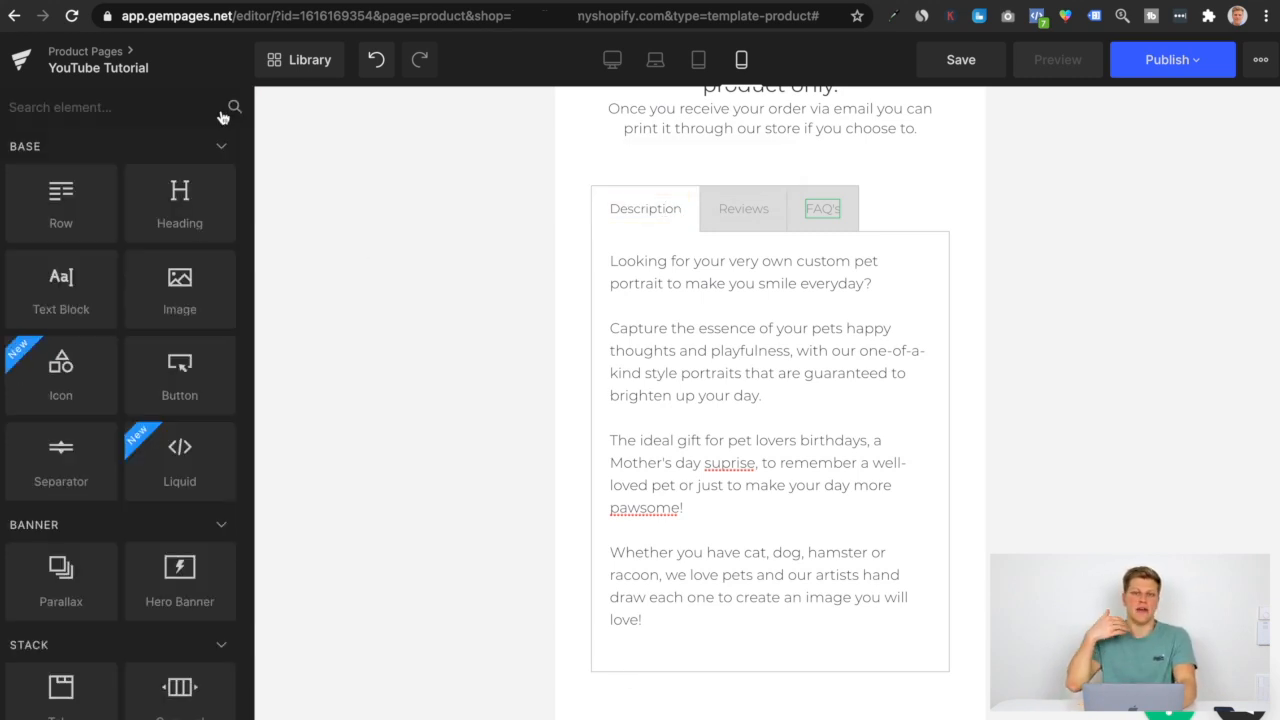
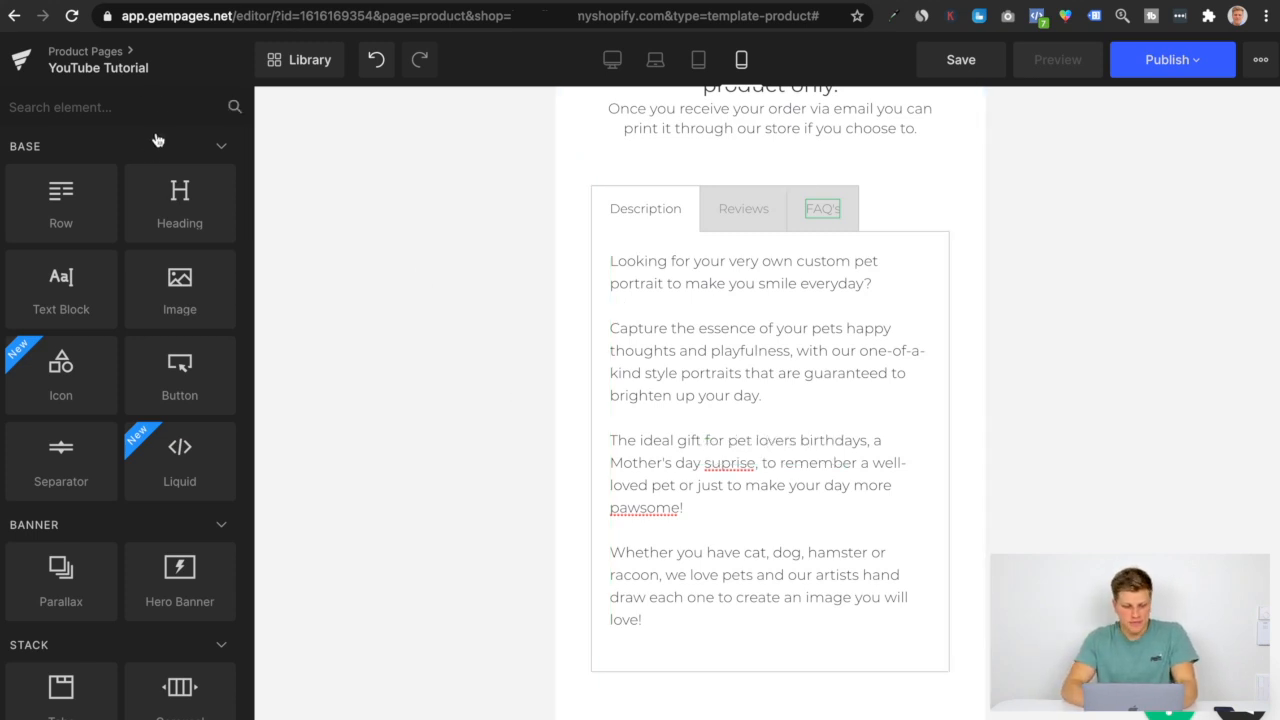
{"action": "left_click_drag", "start_coordinate": [91, 180], "coordinate": [681, 711]}
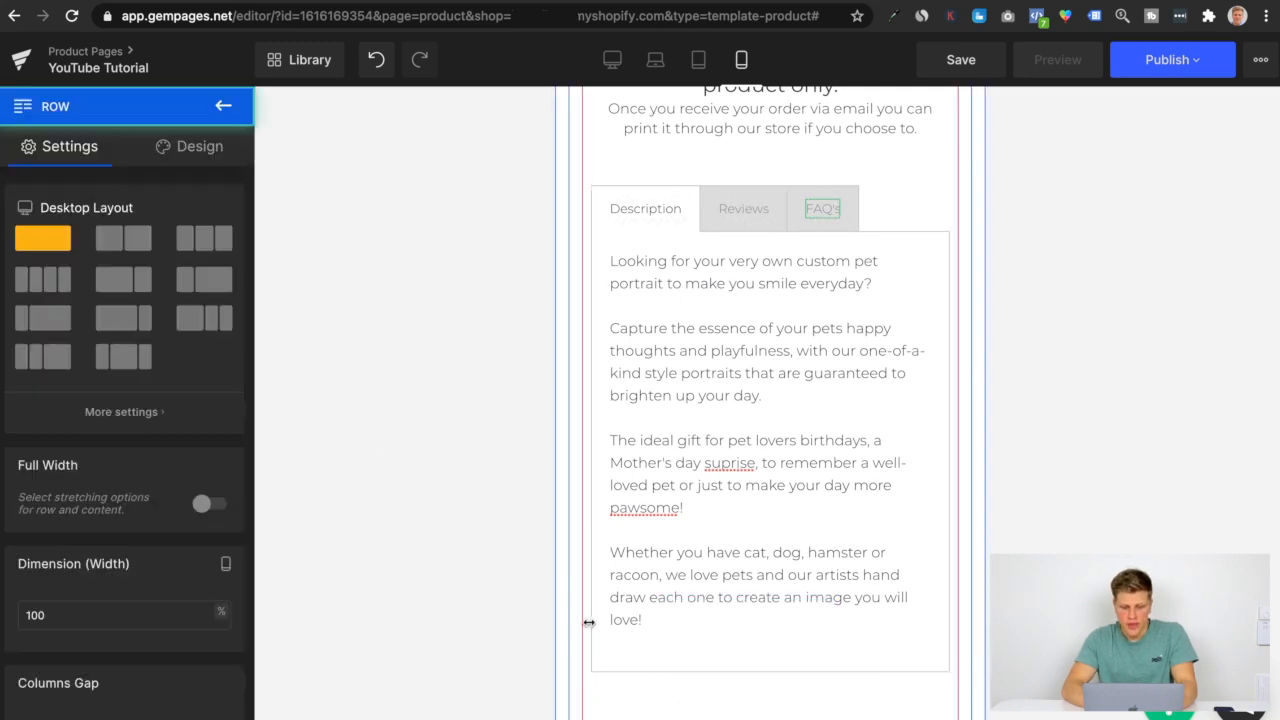
{"action": "left_click", "coordinate": [210, 107]}
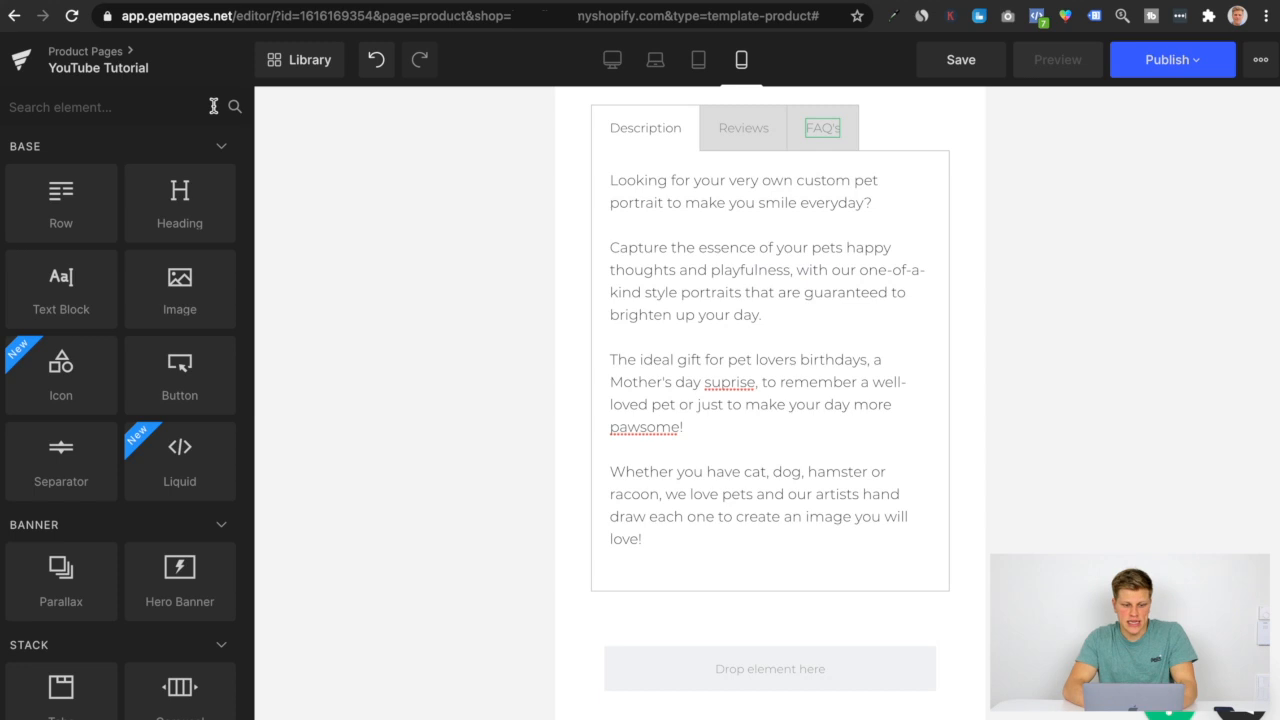
{"action": "left_click_drag", "start_coordinate": [326, 320], "coordinate": [687, 663]}
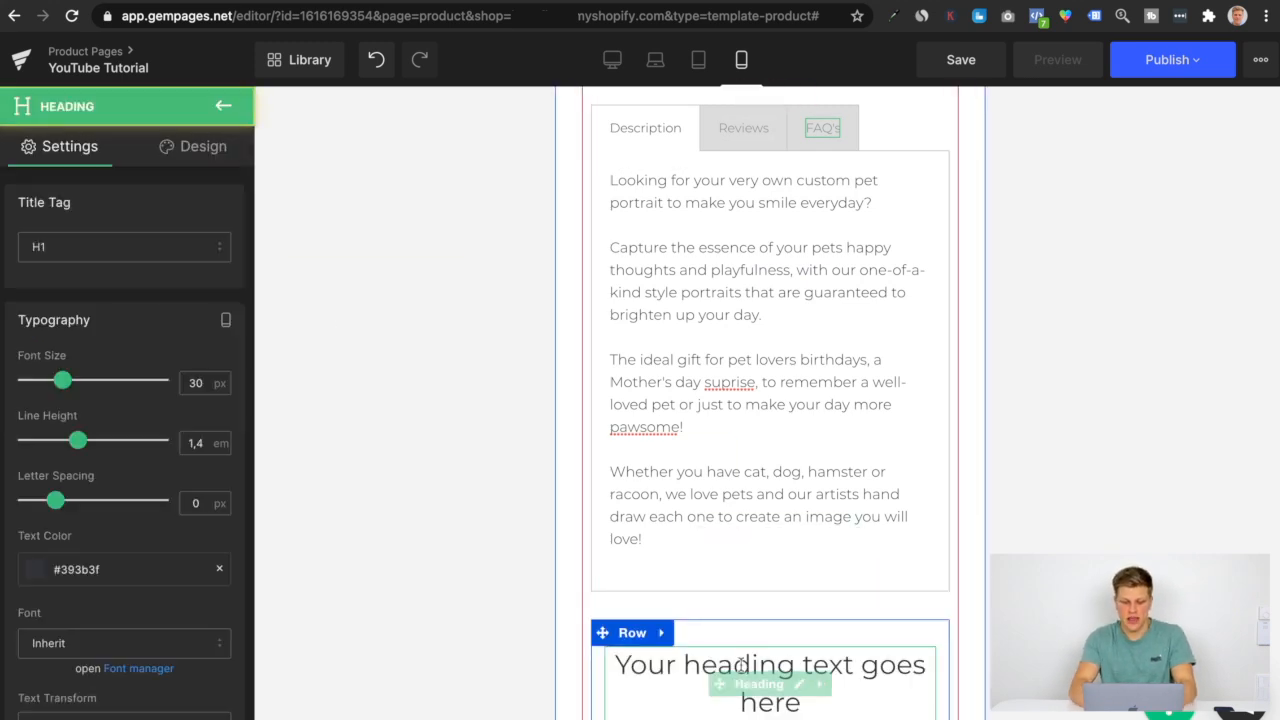
Replace the new heading's placeholder text with "How To Order".
{"action": "triple_click", "coordinate": [740, 665]}
{"action": "type", "text": "How To OR"}
{"action": "key", "text": "BackSpace"}
{"action": "type", "text": "rder:"}
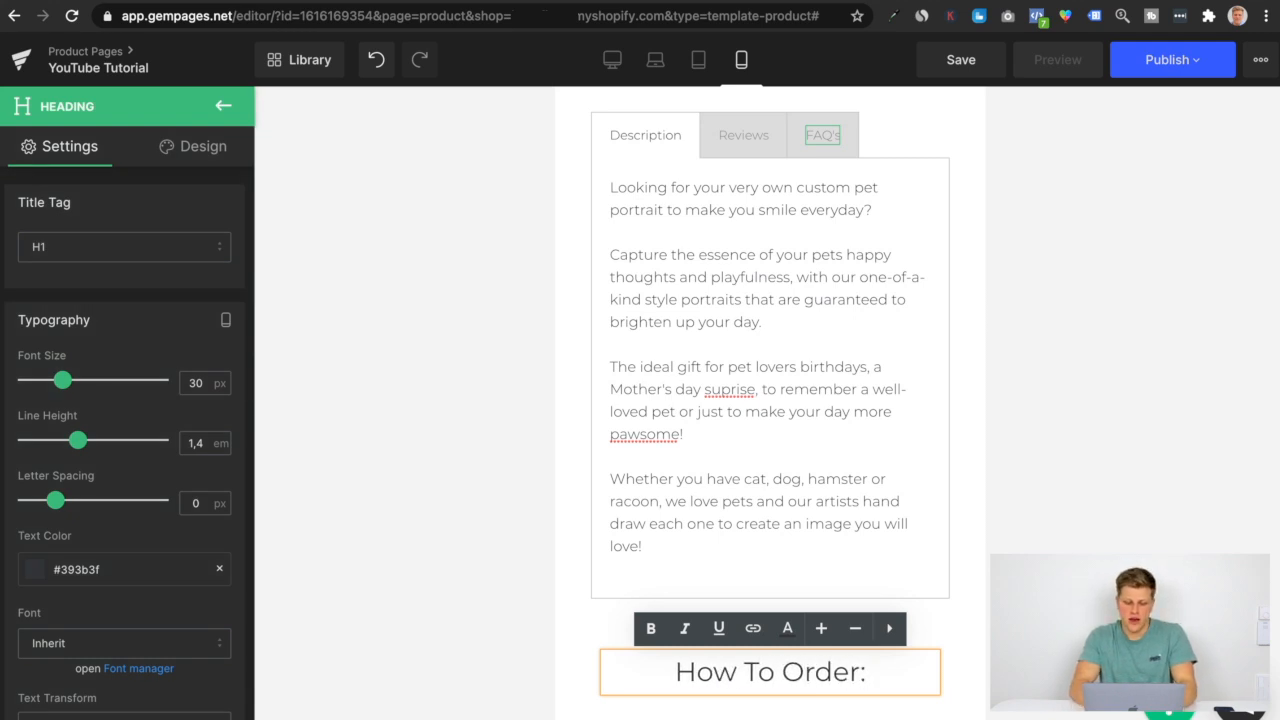
{"action": "key", "text": "BackSpace"}
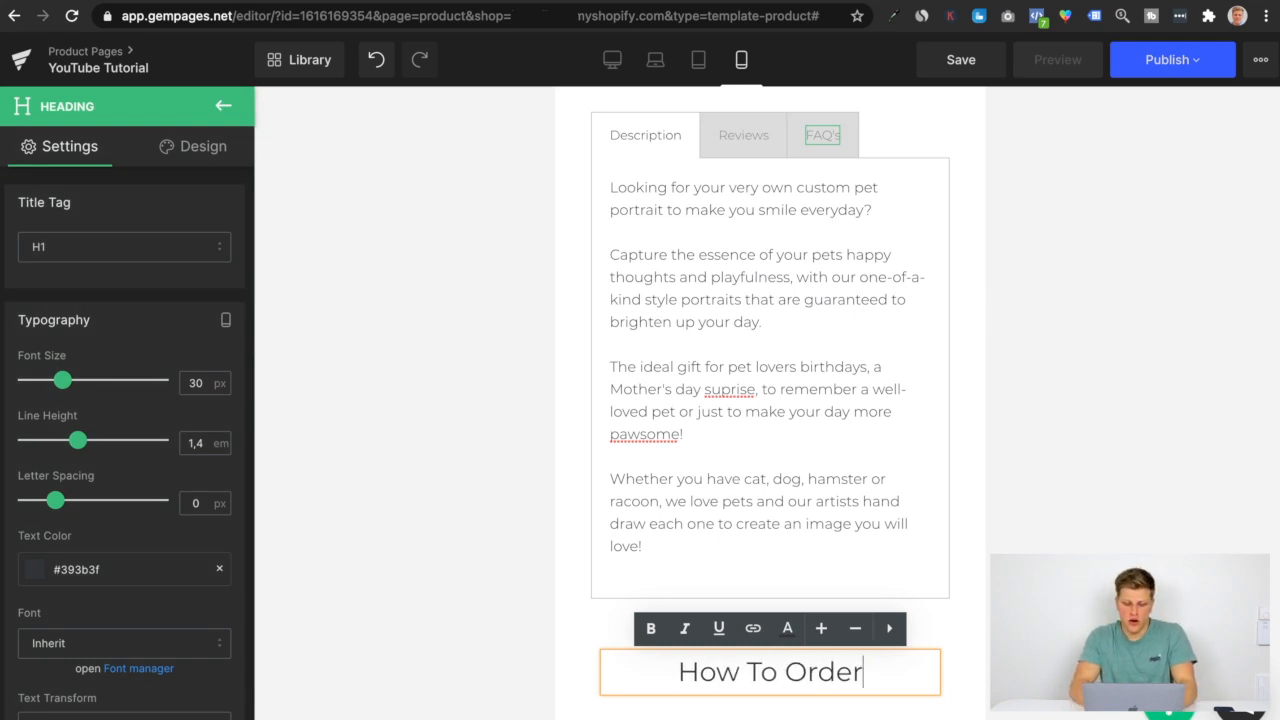
Replace the word "Order" in the heading so that it reads "How To Get Started".
{"action": "left_click_drag", "start_coordinate": [878, 677], "coordinate": [802, 675]}
{"action": "left_click", "coordinate": [870, 676]}
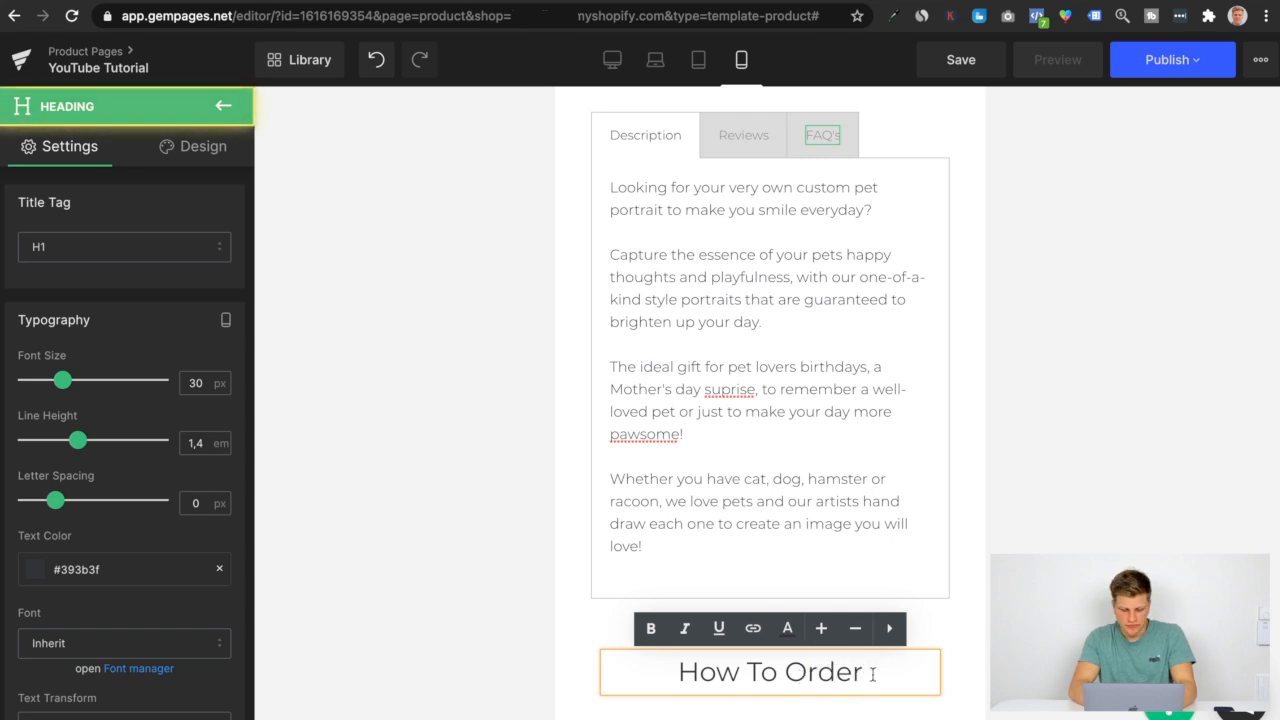
{"action": "left_click_drag", "start_coordinate": [863, 675], "coordinate": [783, 676]}
{"action": "type", "text": "Get Started"}
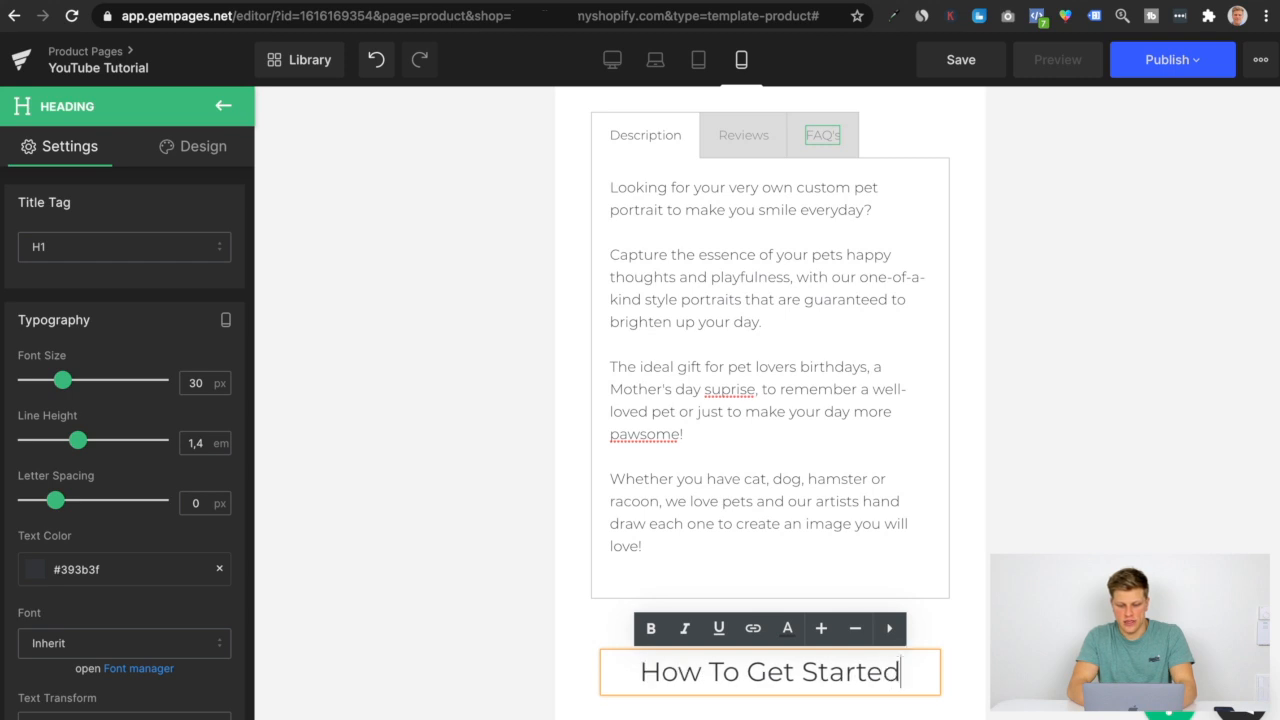
{"action": "key", "text": "Escape"}
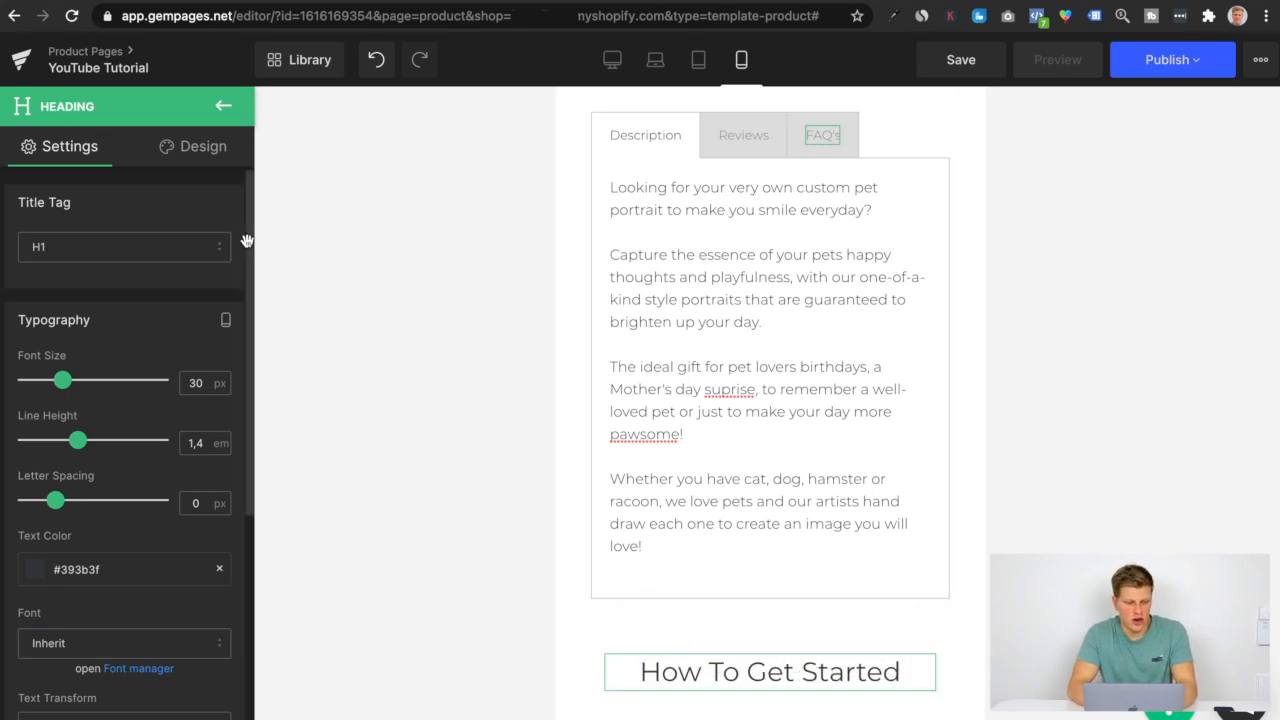
Add another Heading below "How To Get Started" and enter "Step 1: Choose the number of pets" as its text.
{"action": "left_click", "coordinate": [223, 106]}
{"action": "left_click_drag", "start_coordinate": [179, 210], "coordinate": [711, 691]}
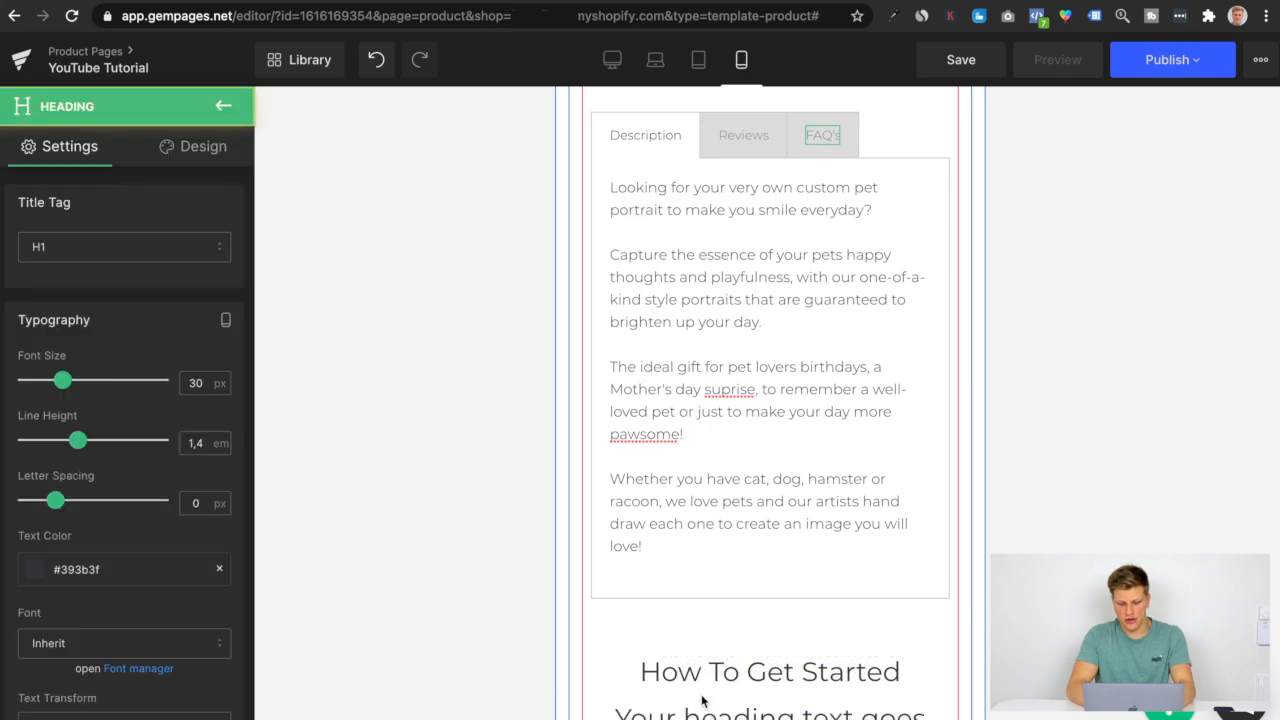
{"action": "scroll", "coordinate": [711, 691], "scroll_direction": "down", "scroll_amount": 2}
{"action": "triple_click", "coordinate": [763, 651]}
{"action": "type", "text": "Step"}
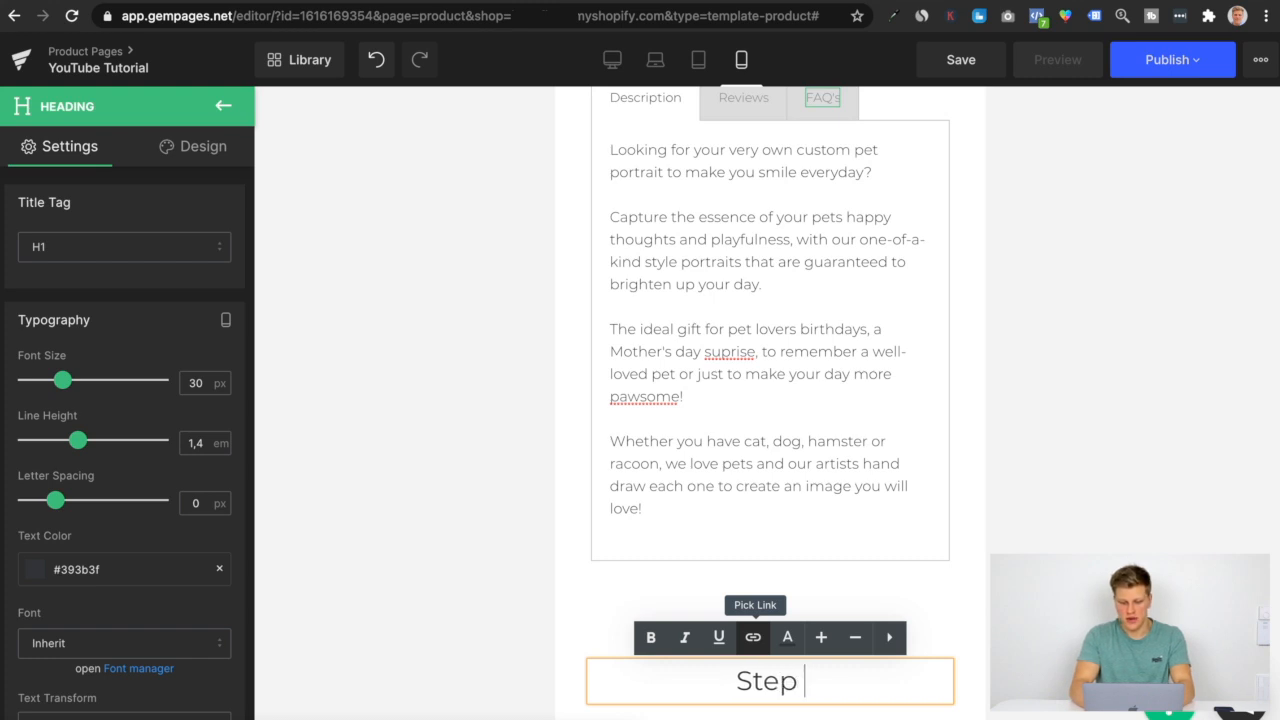
{"action": "type", "text": "1: Choose the nu"}
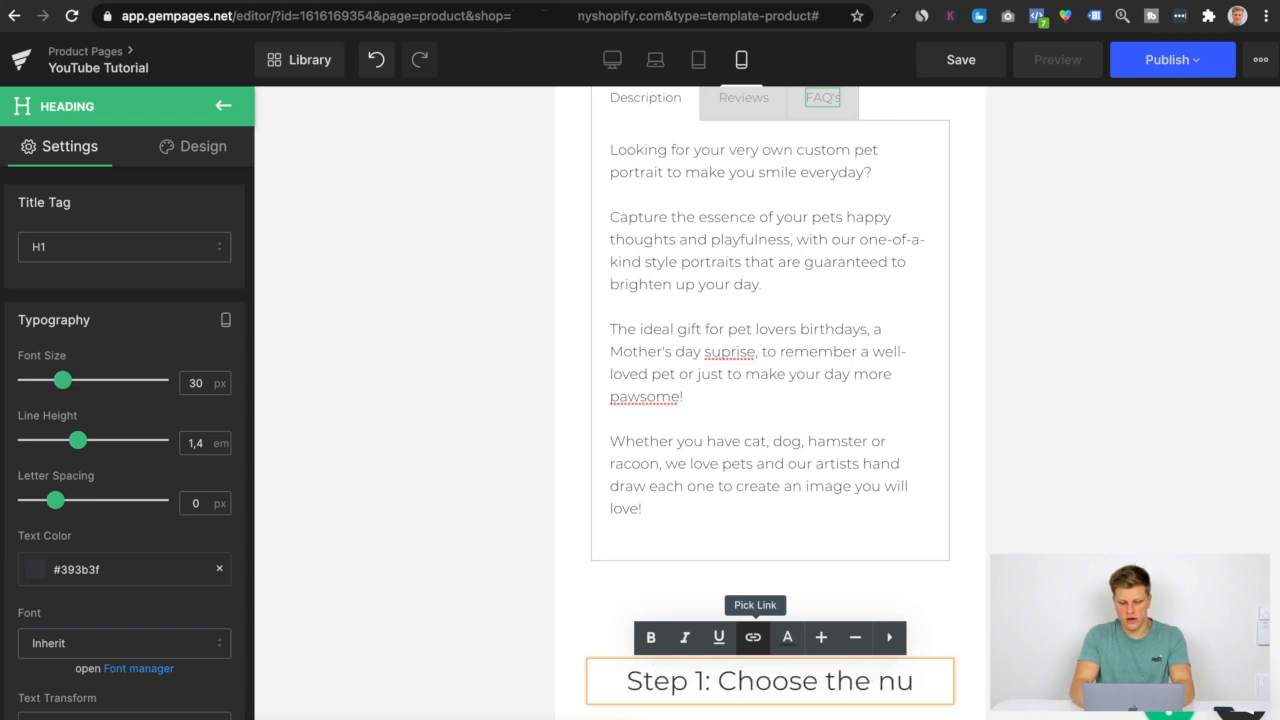
{"action": "type", "text": "mber of pets"}
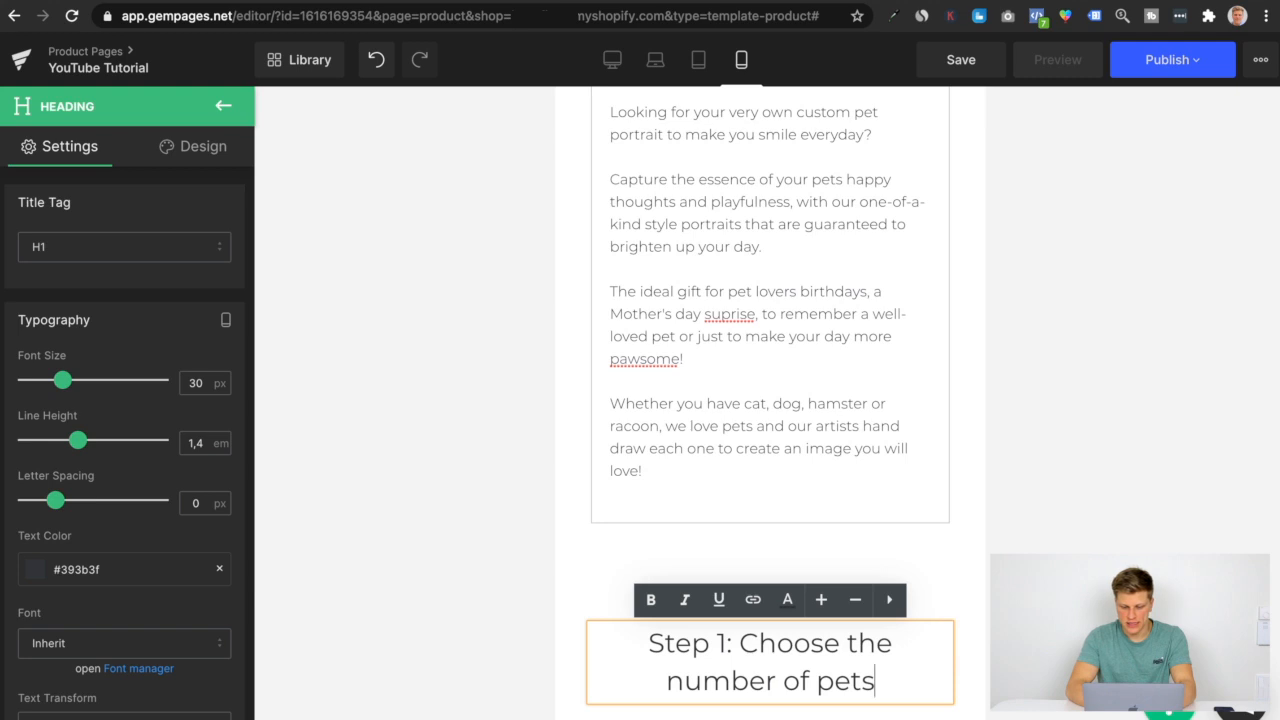
{"action": "key", "text": "Escape"}
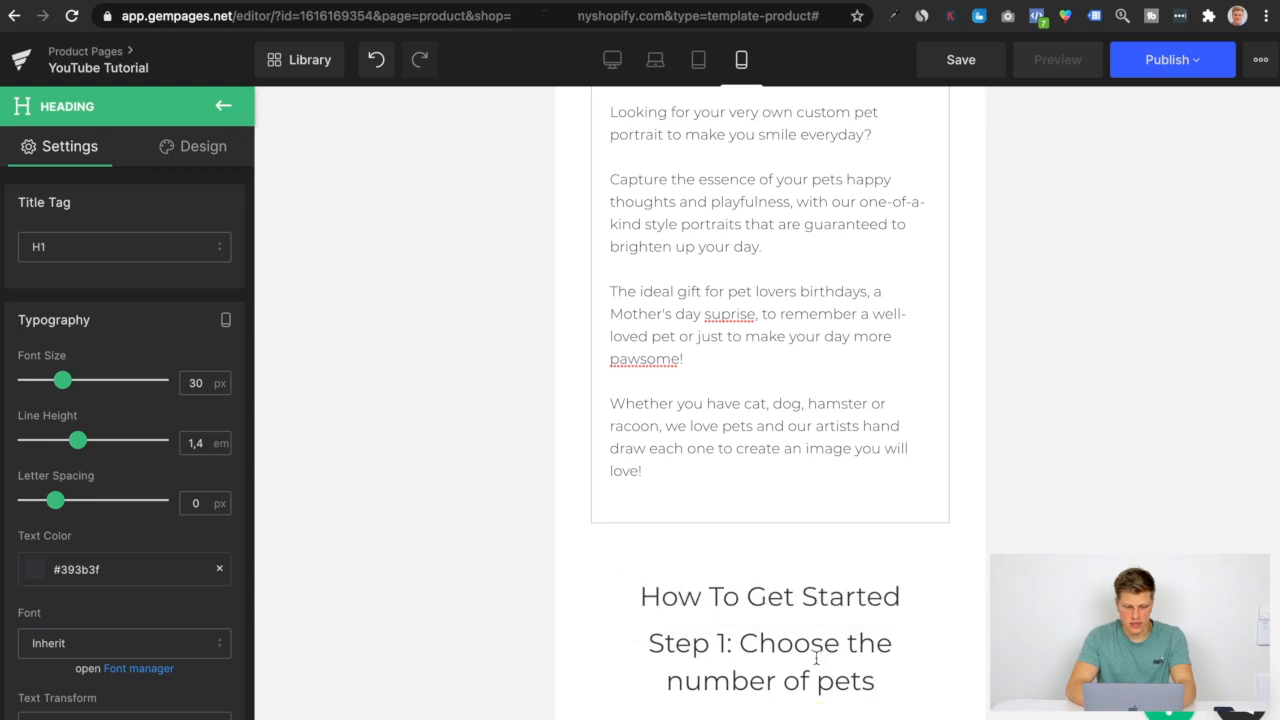
Set the font size of the "Step 1: Choose the number of pets" heading to 22 px.
{"action": "left_click", "coordinate": [772, 662]}
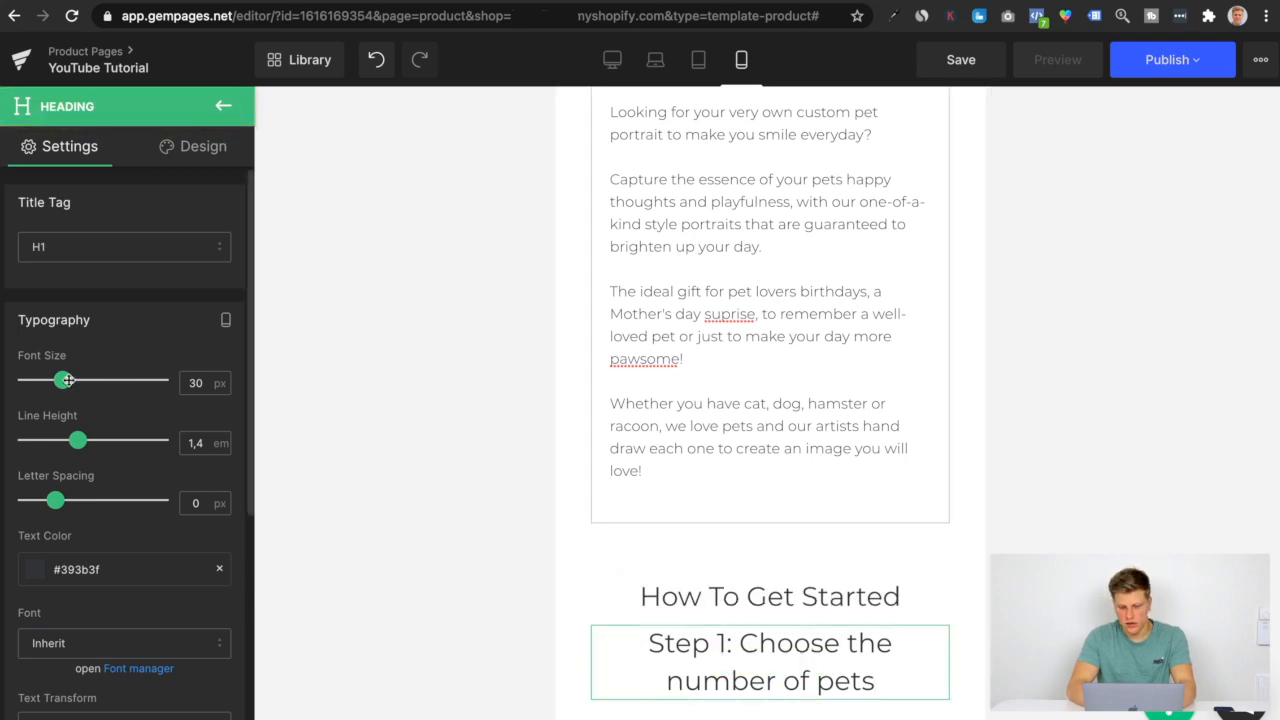
{"action": "left_click_drag", "start_coordinate": [66, 380], "coordinate": [55, 381]}
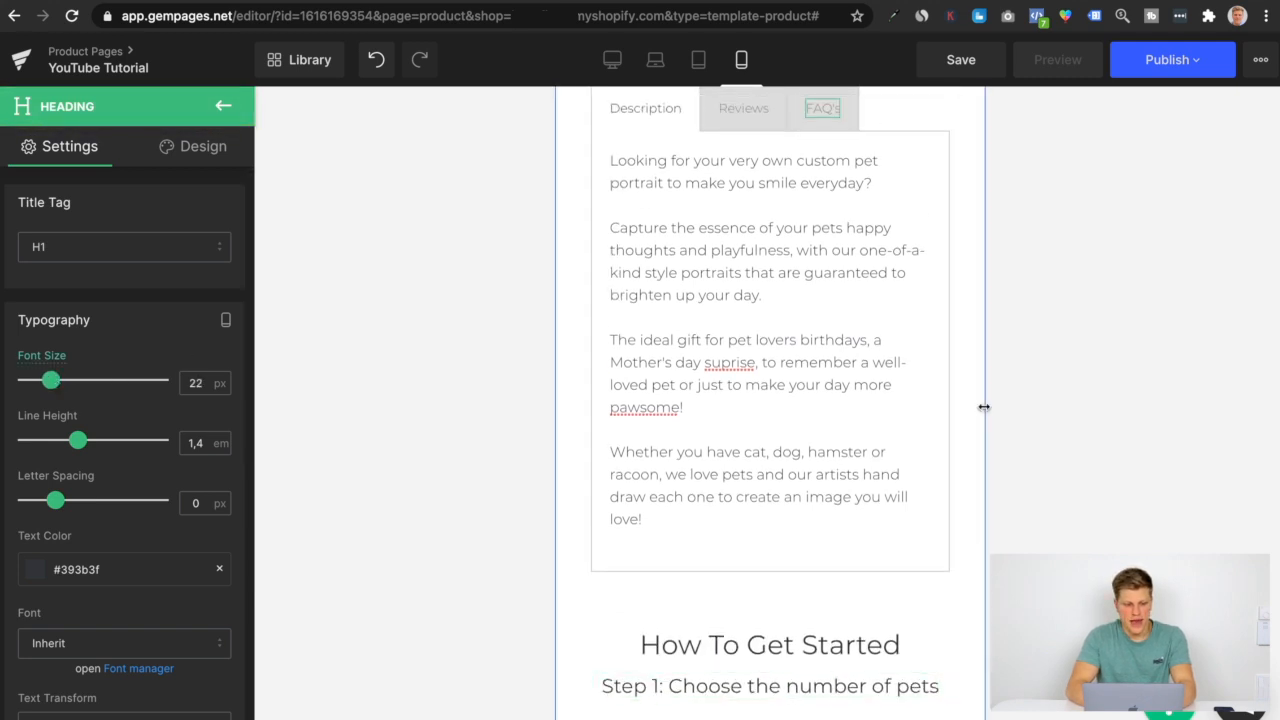
{"action": "left_click", "coordinate": [223, 106]}
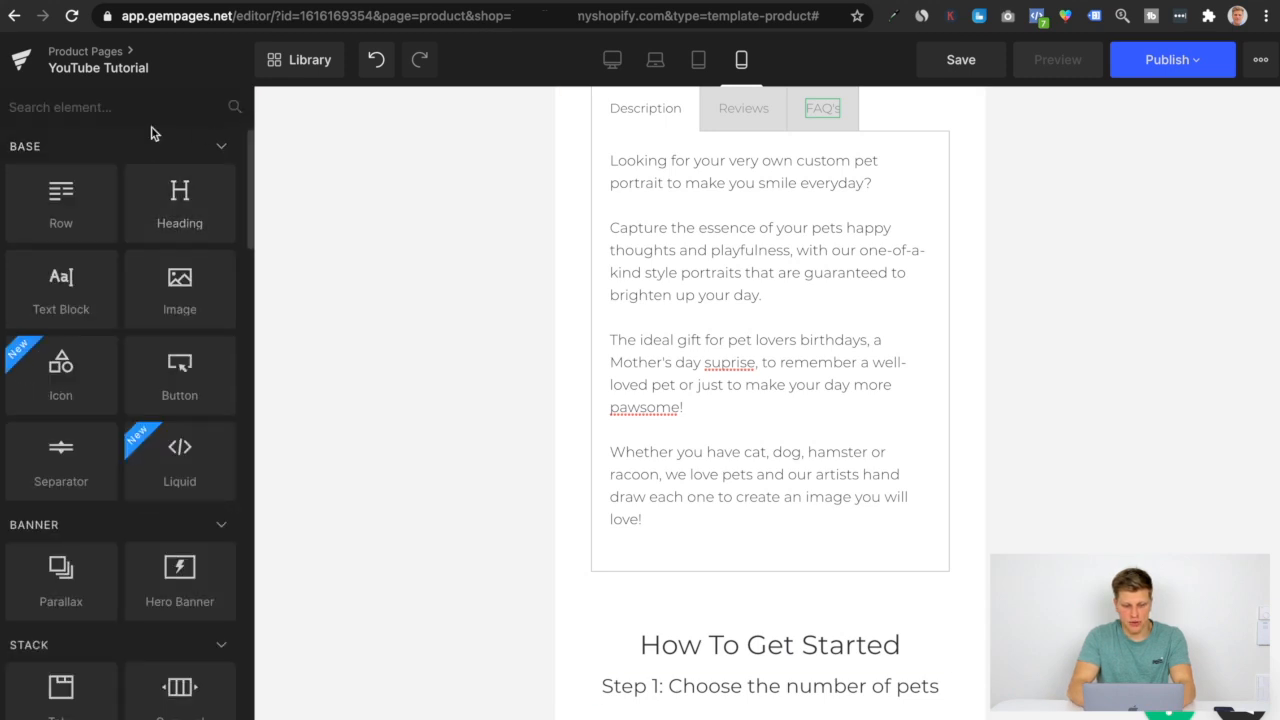
{"action": "type", "text": "ima"}
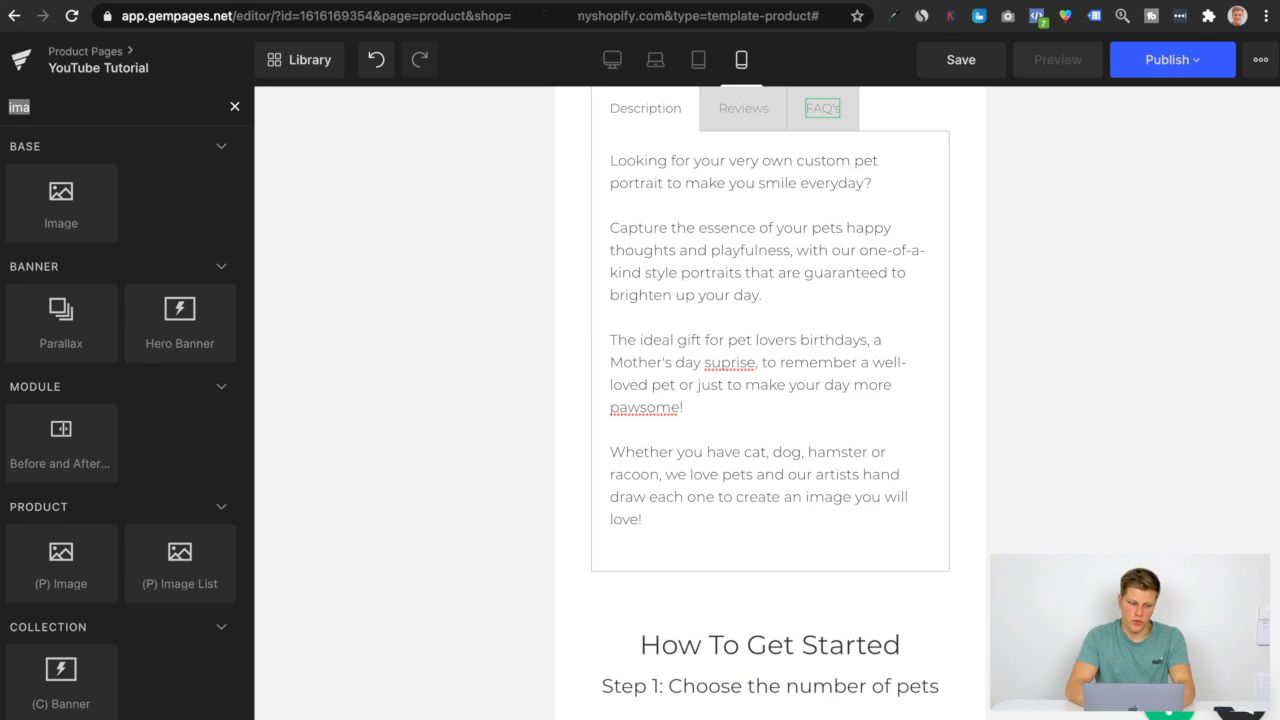
{"action": "type", "text": "prod"}
{"action": "left_click_drag", "start_coordinate": [505, 404], "coordinate": [720, 622]}
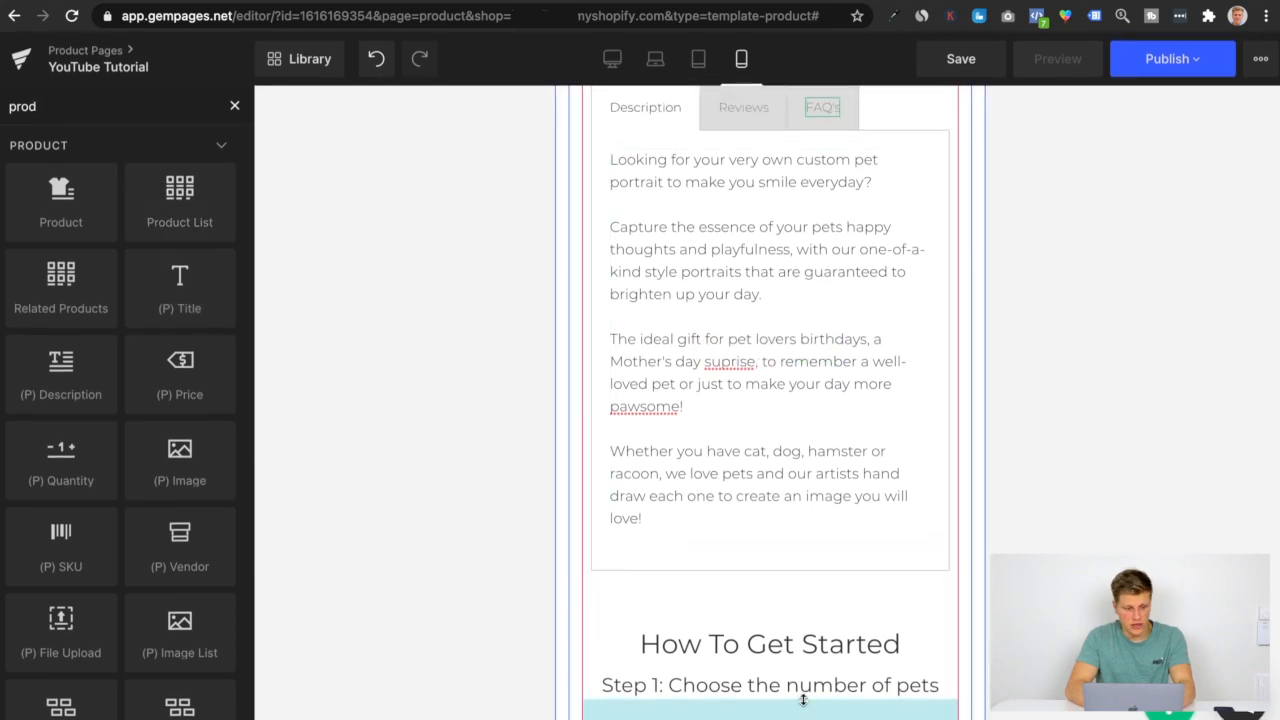
{"action": "scroll", "coordinate": [214, 330], "scroll_direction": "down", "scroll_amount": 3}
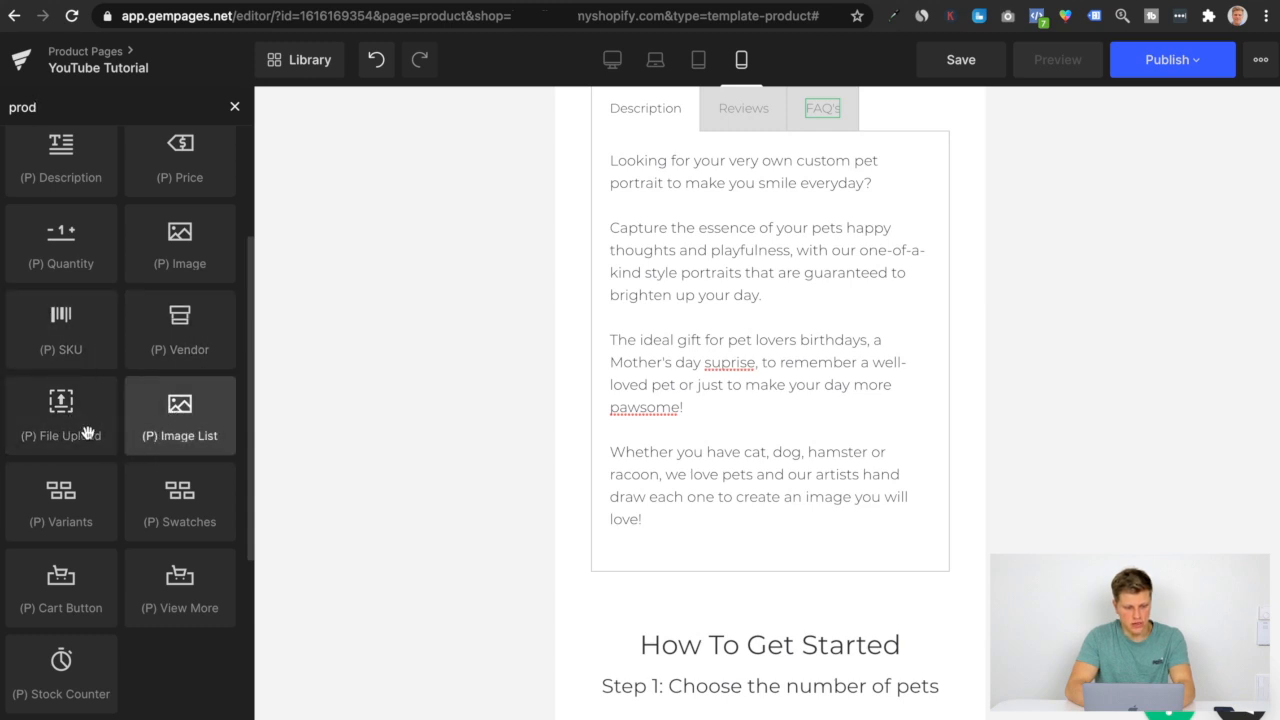
{"action": "left_click_drag", "start_coordinate": [178, 252], "coordinate": [692, 705]}
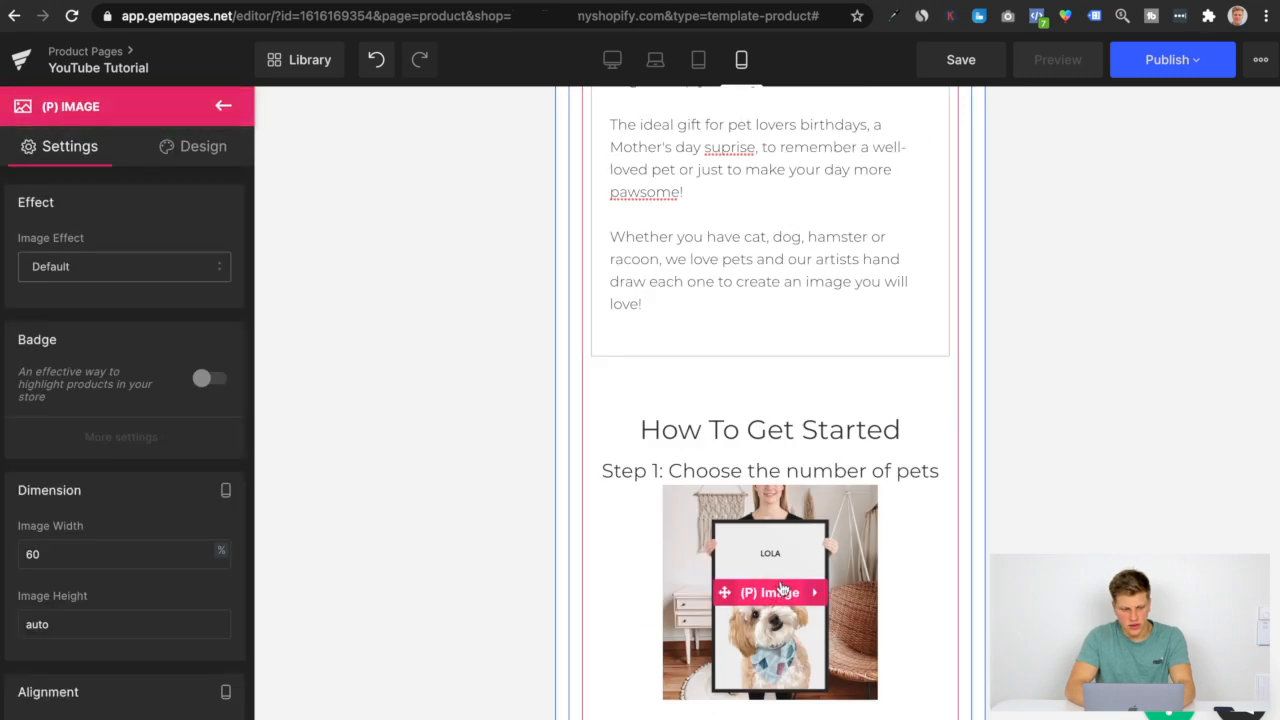
{"action": "left_click", "coordinate": [63, 272]}
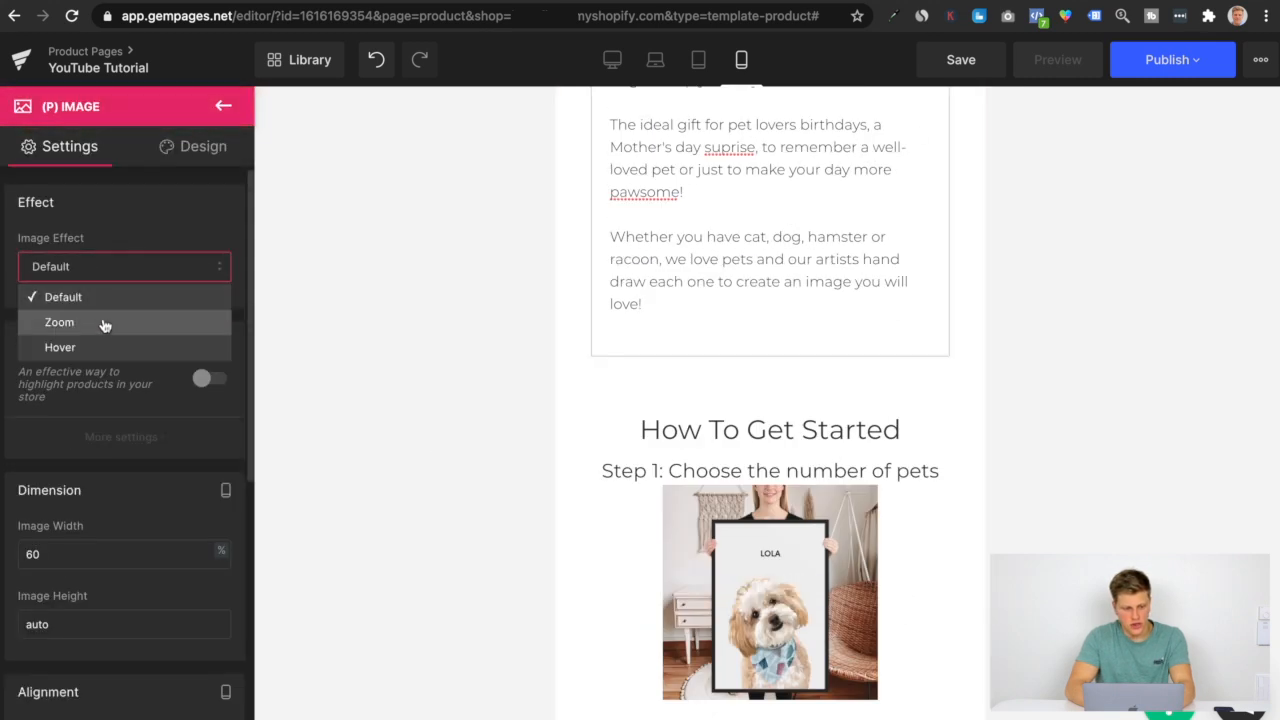
{"action": "left_click", "coordinate": [135, 228]}
{"action": "scroll", "coordinate": [149, 320], "scroll_direction": "down", "scroll_amount": 2}
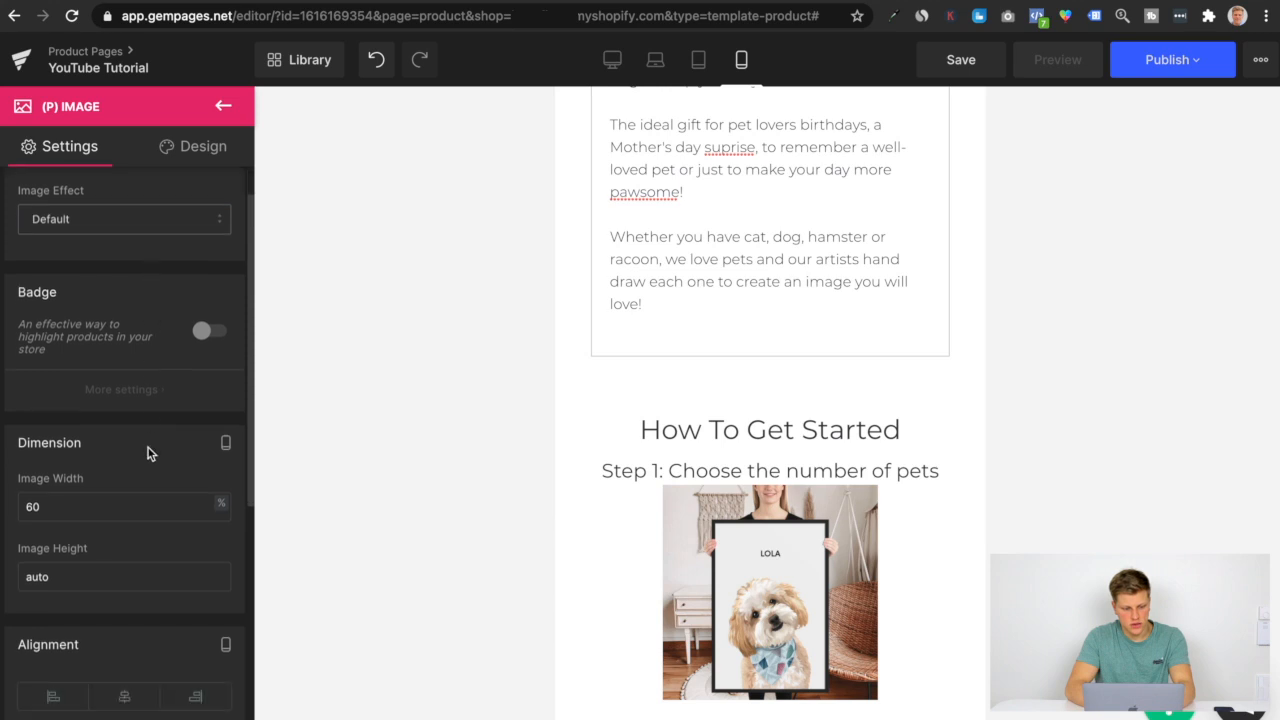
{"action": "scroll", "coordinate": [155, 450], "scroll_direction": "up", "scroll_amount": 2}
{"action": "scroll", "coordinate": [133, 450], "scroll_direction": "down", "scroll_amount": 10}
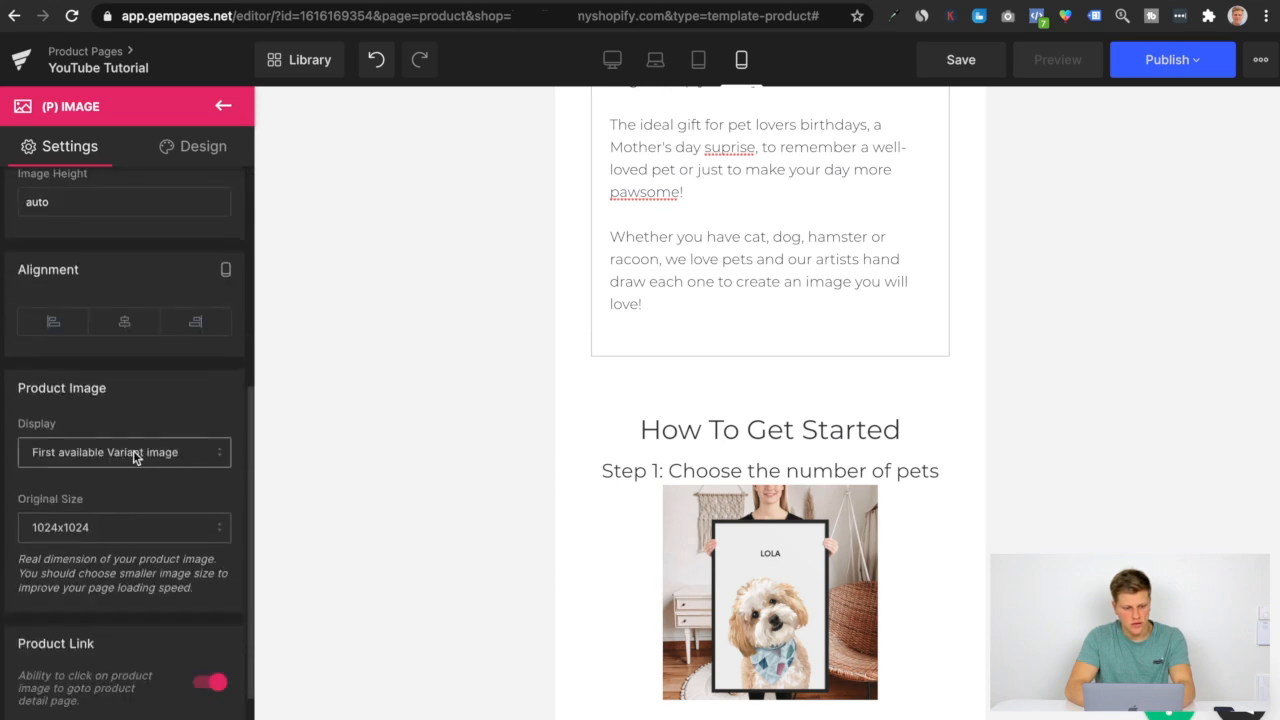
{"action": "scroll", "coordinate": [139, 340], "scroll_direction": "up", "scroll_amount": 2}
{"action": "left_click", "coordinate": [138, 334]}
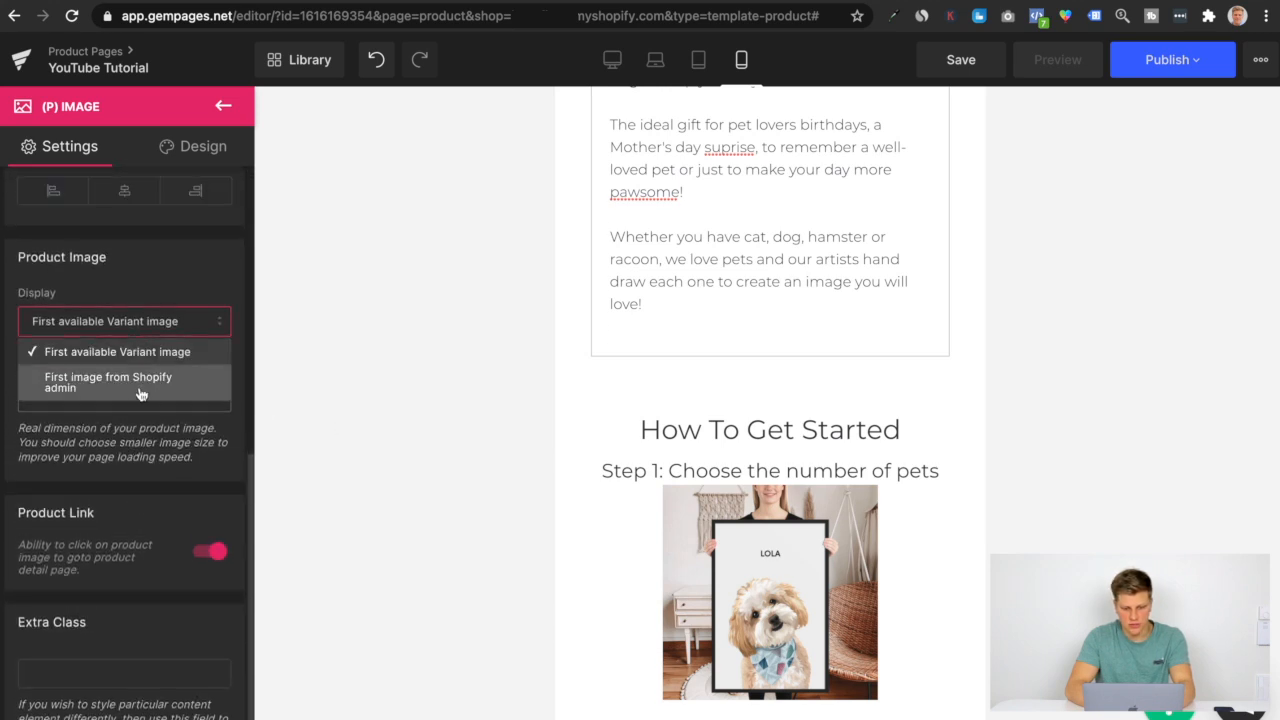
{"action": "left_click", "coordinate": [142, 384]}
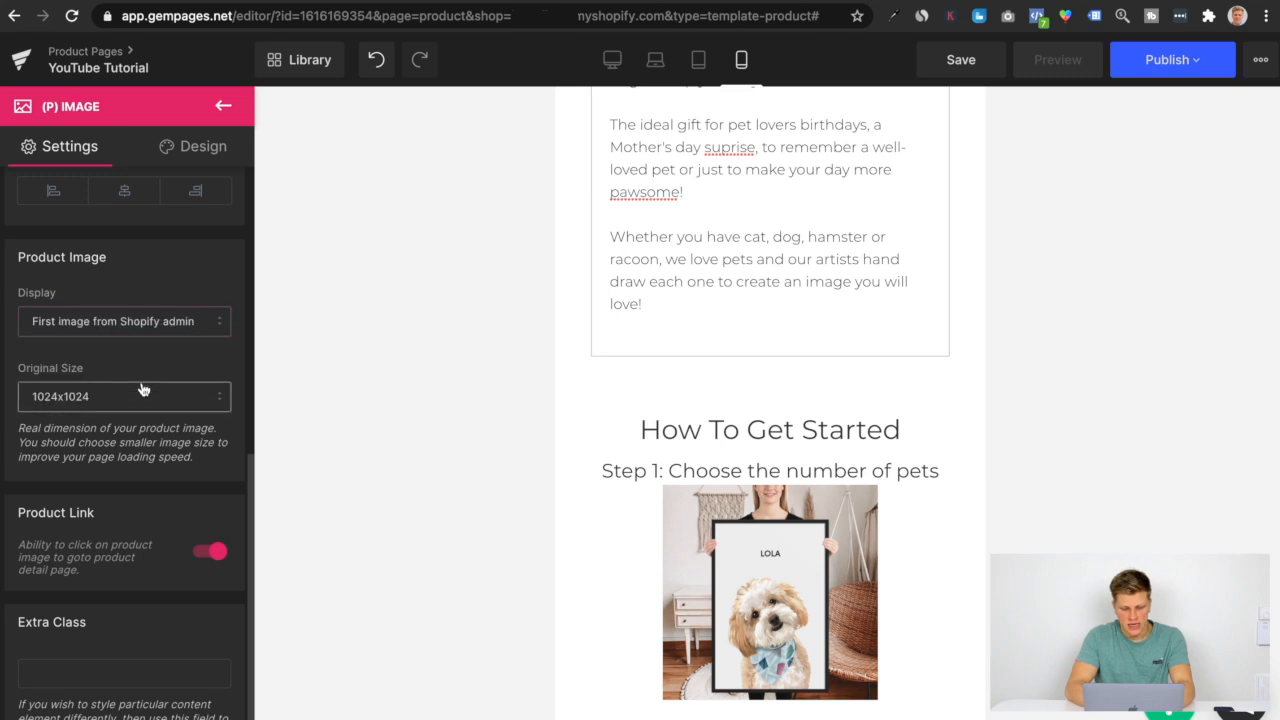
{"action": "left_click", "coordinate": [147, 330]}
{"action": "left_click", "coordinate": [158, 276]}
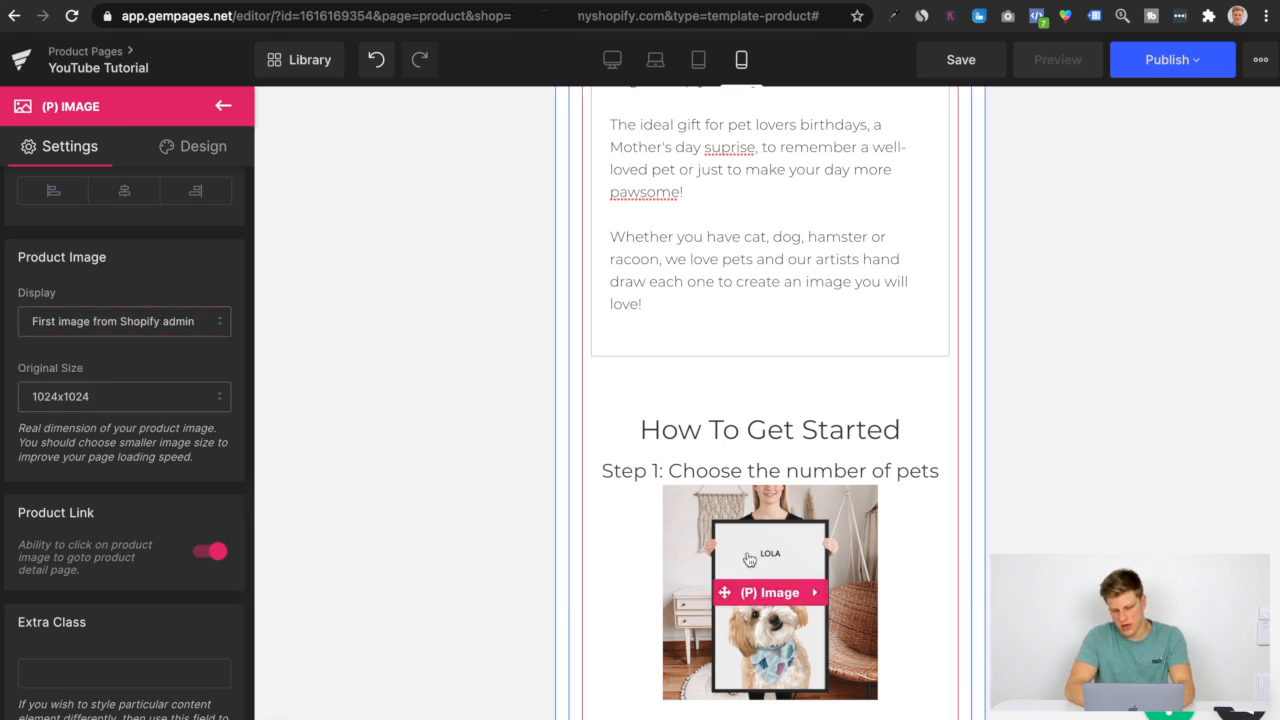
{"action": "left_click", "coordinate": [814, 593]}
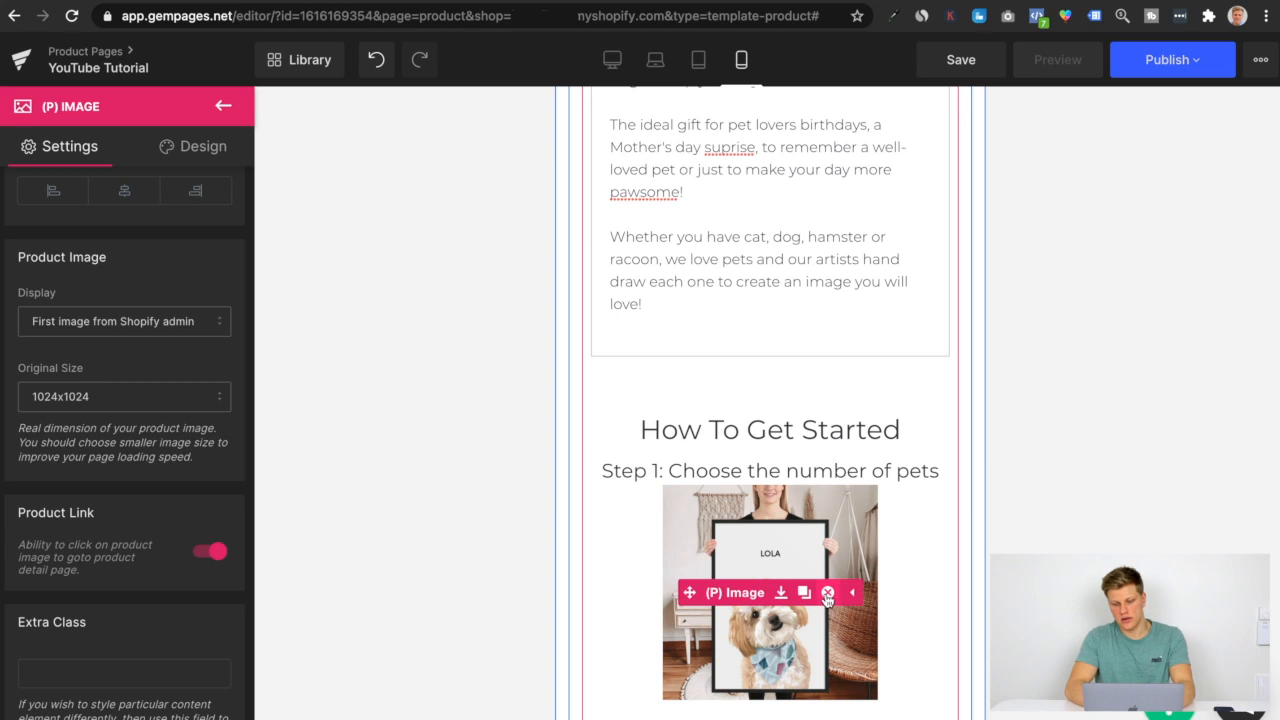
{"action": "left_click", "coordinate": [828, 594]}
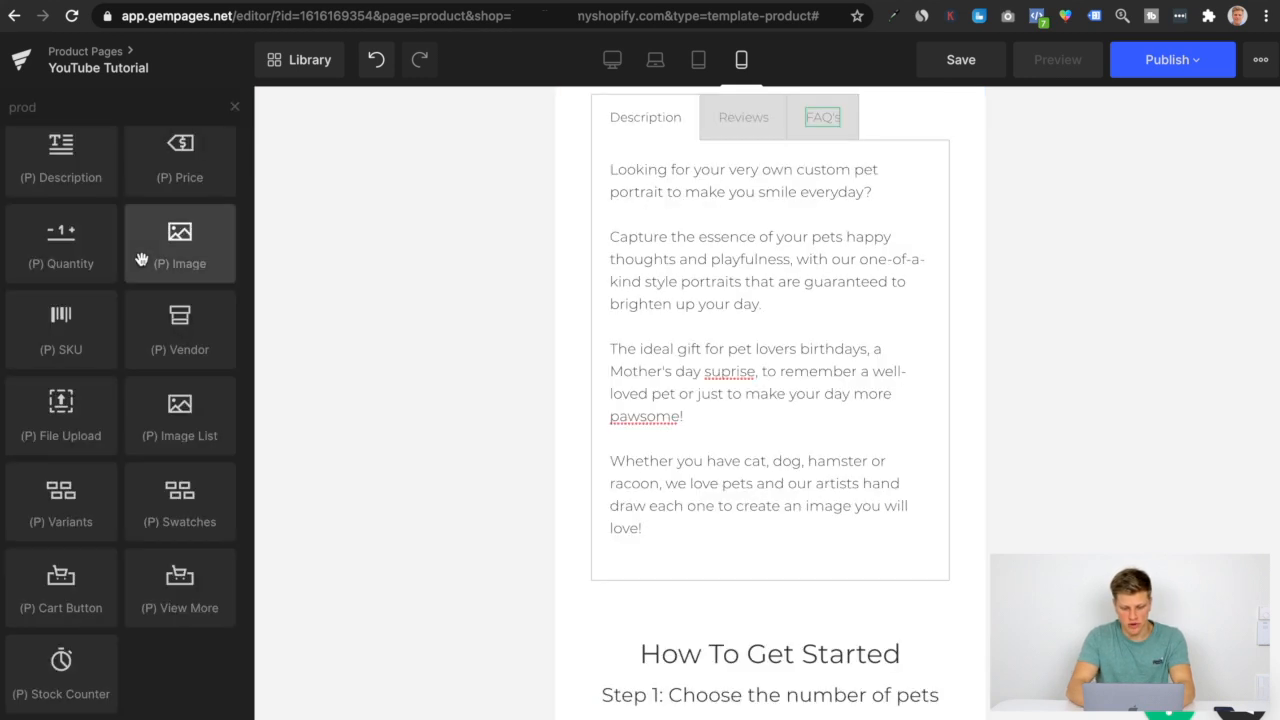
Find the basic Image element and place it directly below the Step 1 heading.
{"action": "double_click", "coordinate": [124, 124]}
{"action": "type", "text": "ima"}
{"action": "left_click_drag", "start_coordinate": [61, 200], "coordinate": [760, 712]}
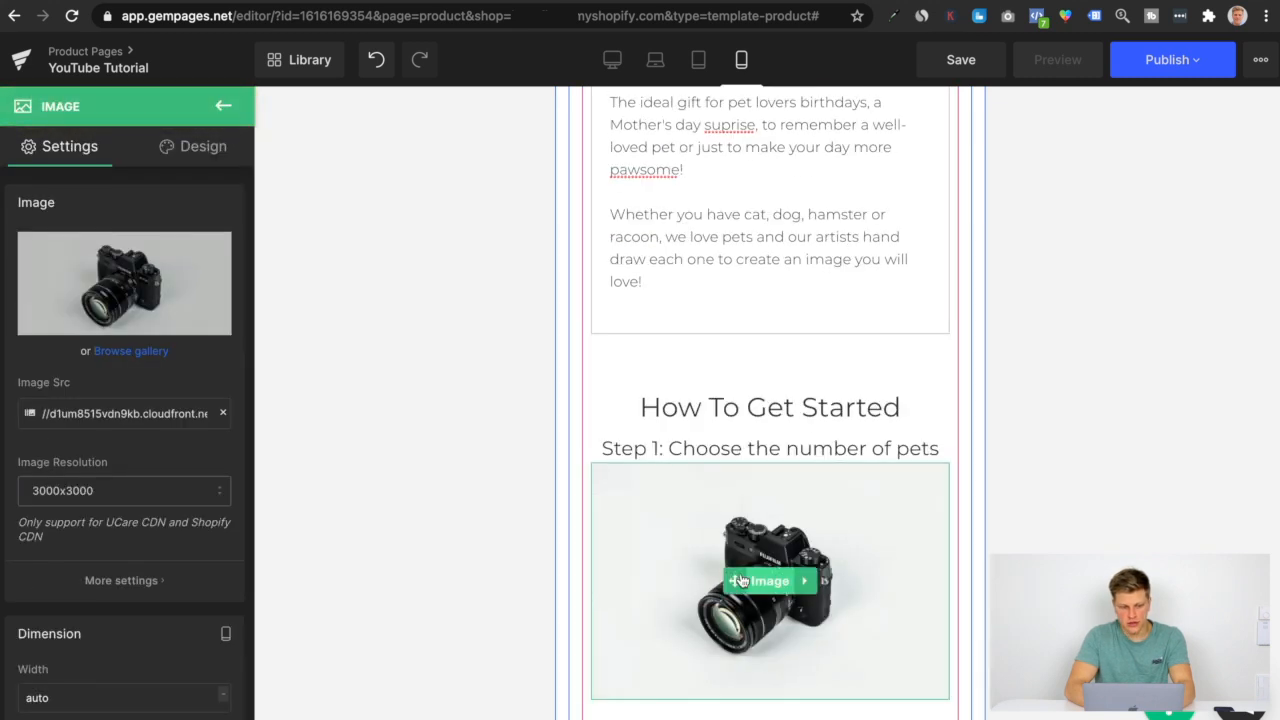
Replace the placeholder camera picture with il_794xN.2192856753_sx7y.jpg from the YouTube Tutorial folder on the Desktop.
{"action": "mouse_move", "coordinate": [190, 303]}
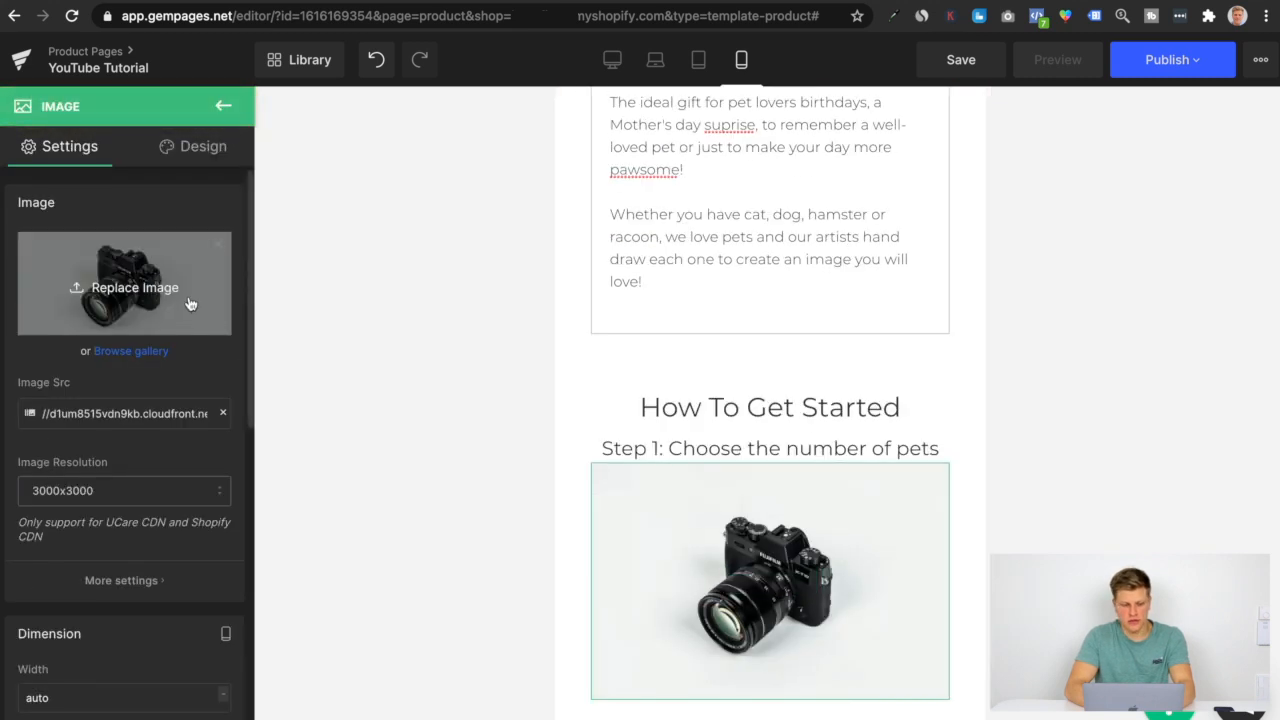
{"action": "left_click", "coordinate": [137, 291]}
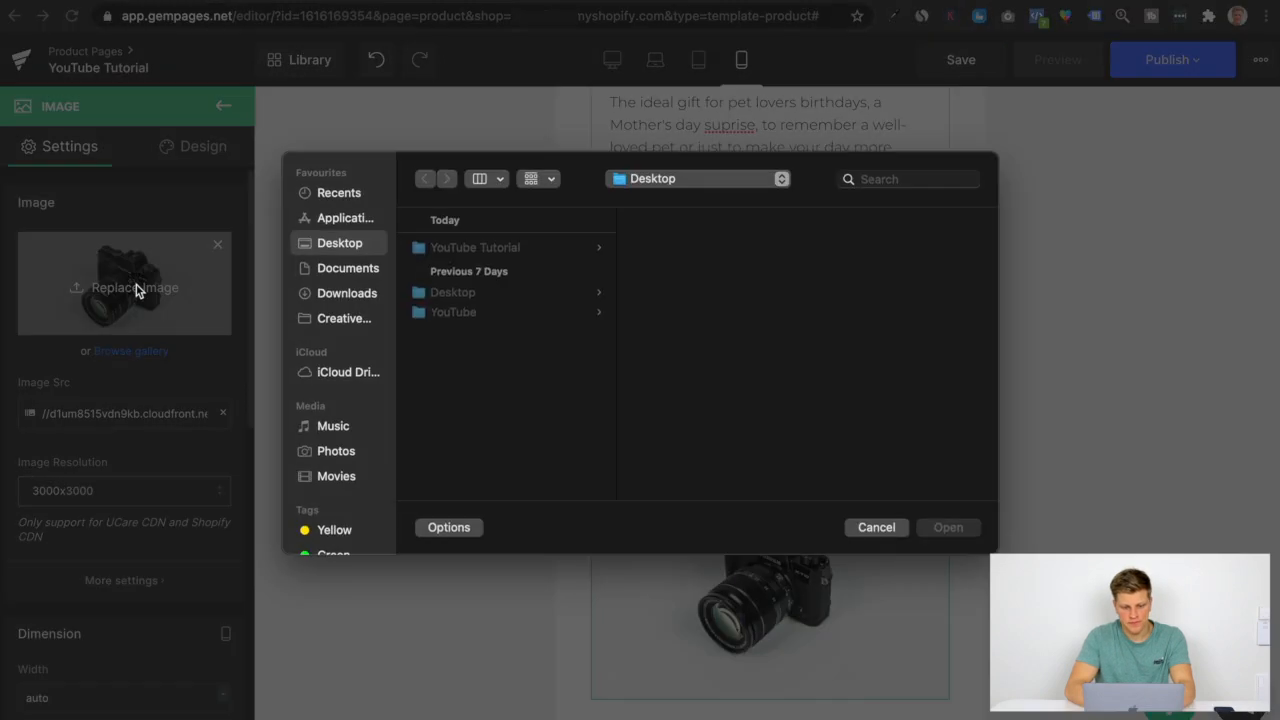
{"action": "left_click", "coordinate": [488, 252]}
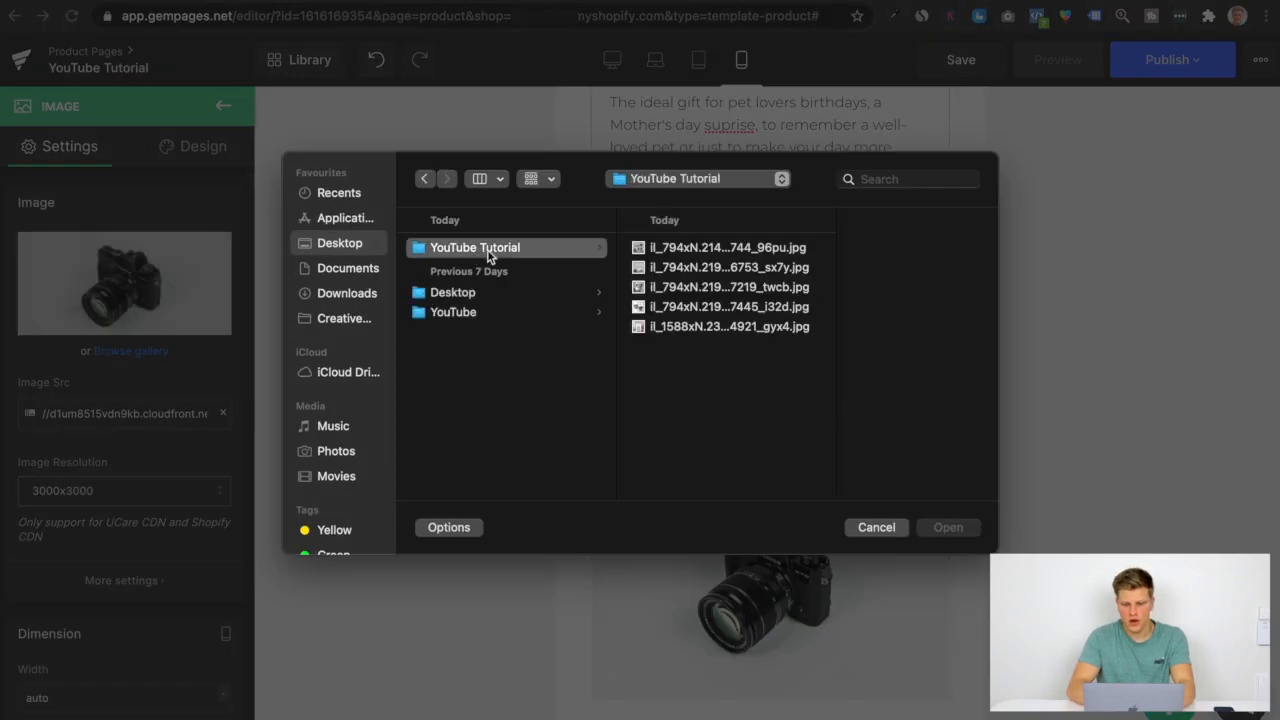
{"action": "left_click", "coordinate": [725, 252]}
{"action": "key", "text": "Down"}
{"action": "key", "text": "Down"}
{"action": "key", "text": "Up"}
{"action": "key", "text": "Down"}
{"action": "key", "text": "Down"}
{"action": "key", "text": "Down"}
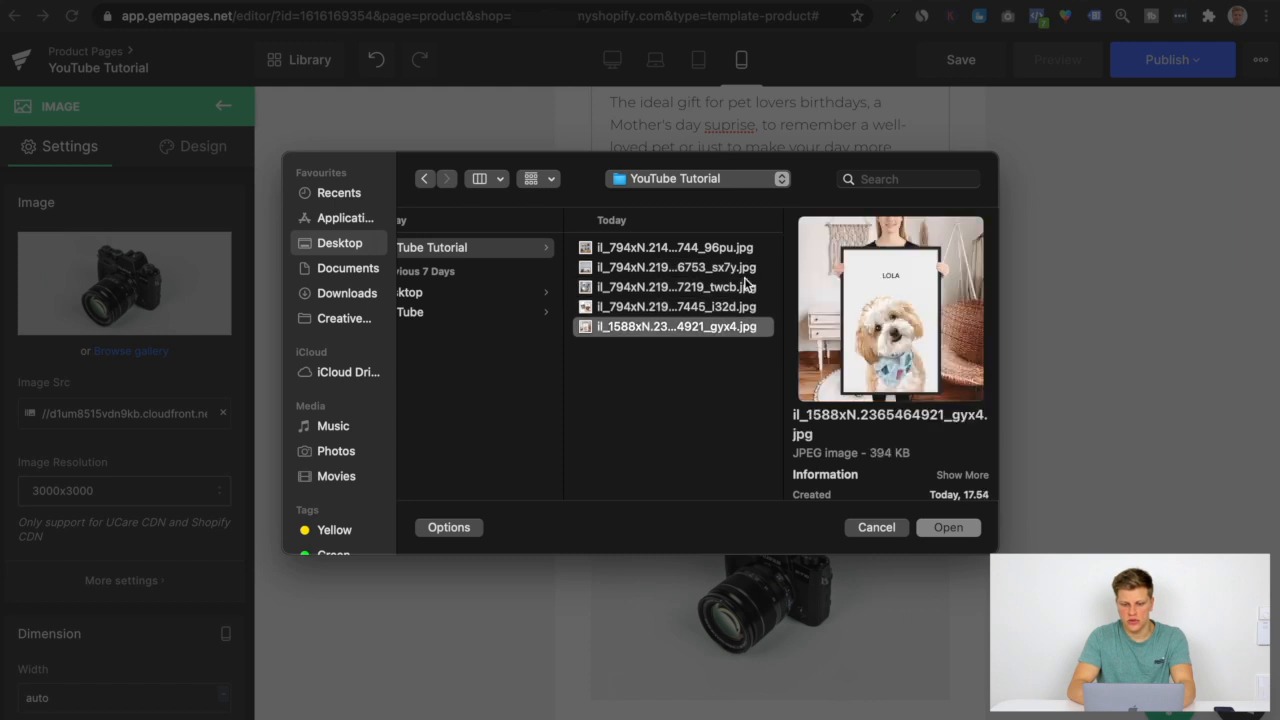
{"action": "key", "text": "Up"}
{"action": "key", "text": "Up"}
{"action": "key", "text": "Up"}
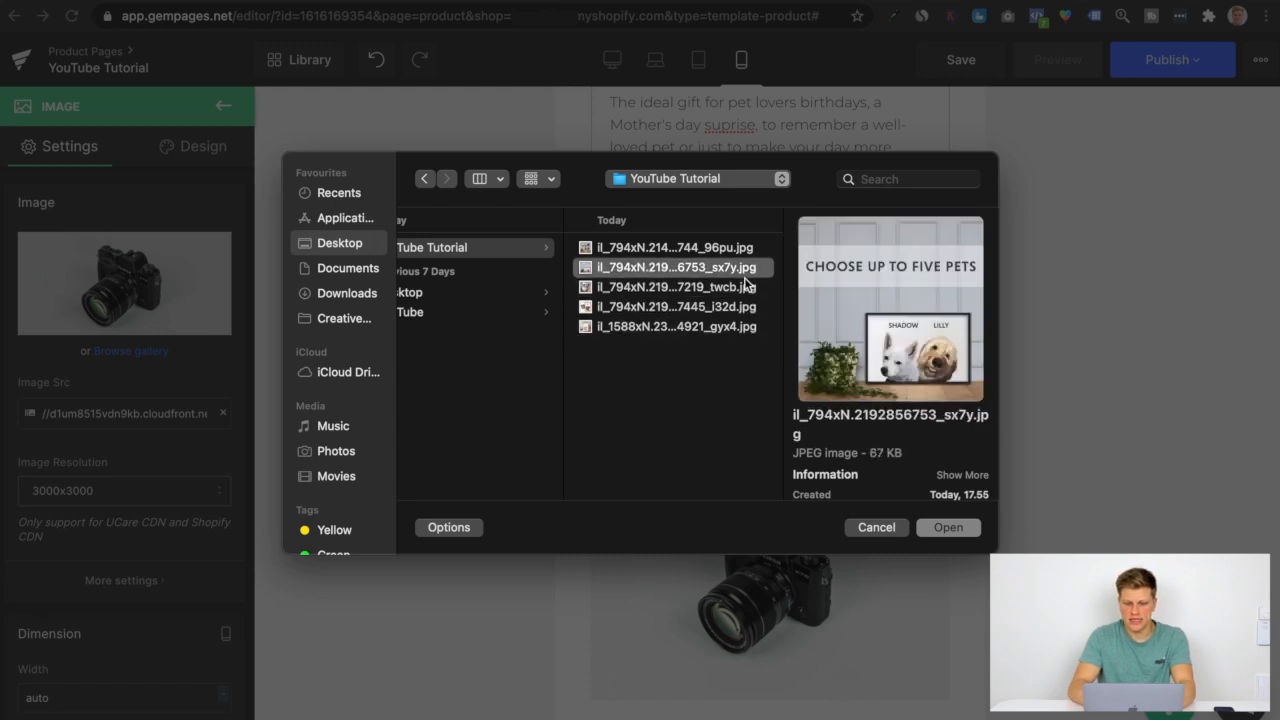
{"action": "key", "text": "Return"}
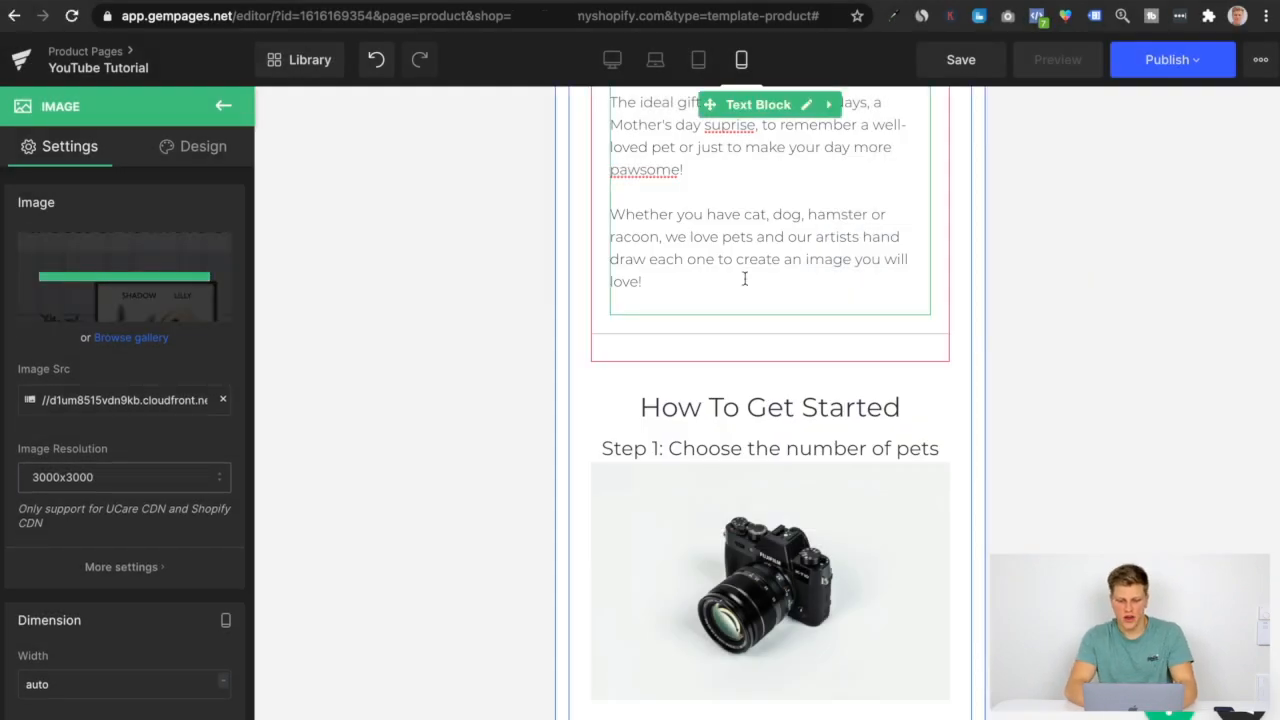
Duplicate the Step 1 heading and move the copy below the "Choose up to five pets" image.
{"action": "scroll", "coordinate": [856, 409], "scroll_direction": "down", "scroll_amount": 2}
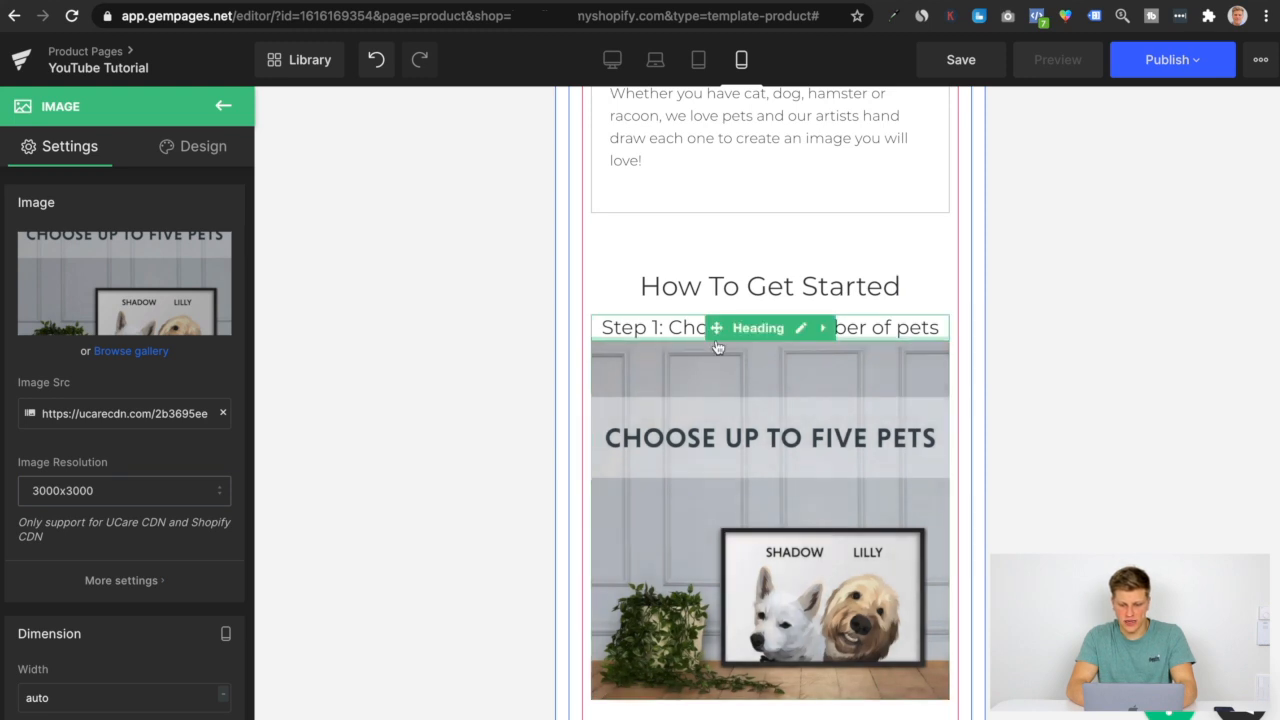
{"action": "left_click", "coordinate": [824, 330]}
{"action": "left_click", "coordinate": [806, 332]}
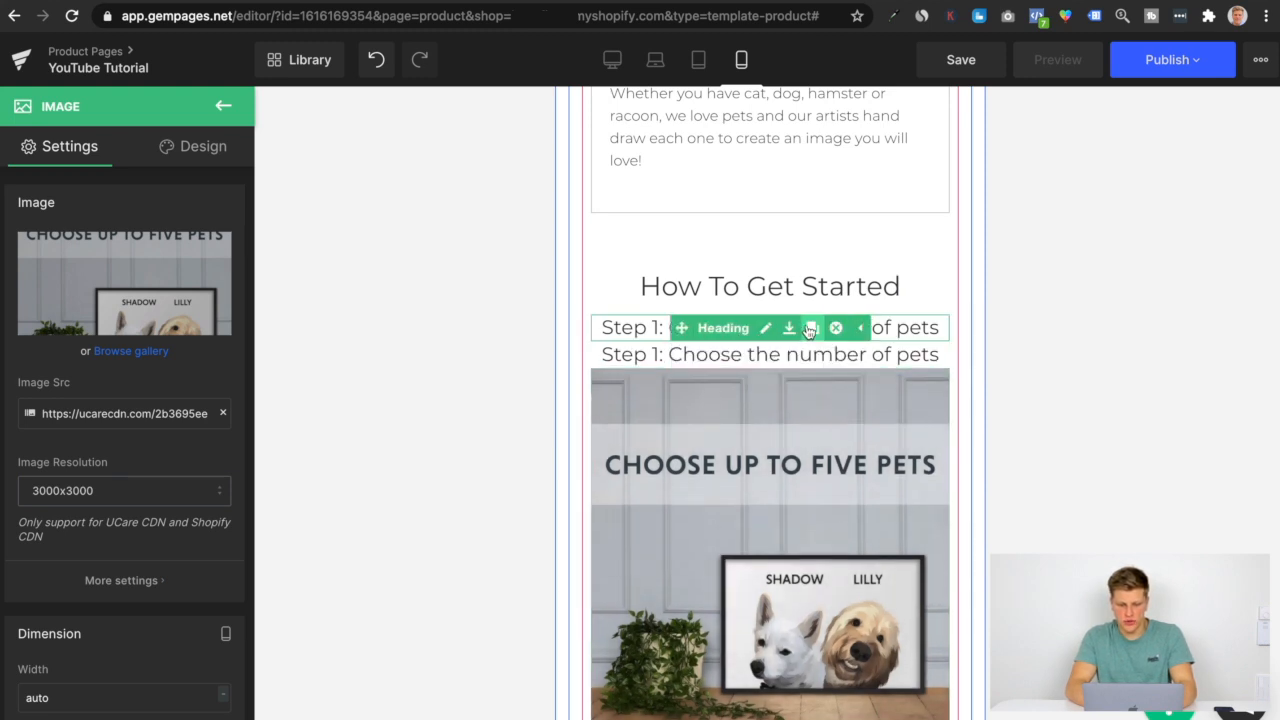
{"action": "left_click_drag", "start_coordinate": [713, 355], "coordinate": [732, 708]}
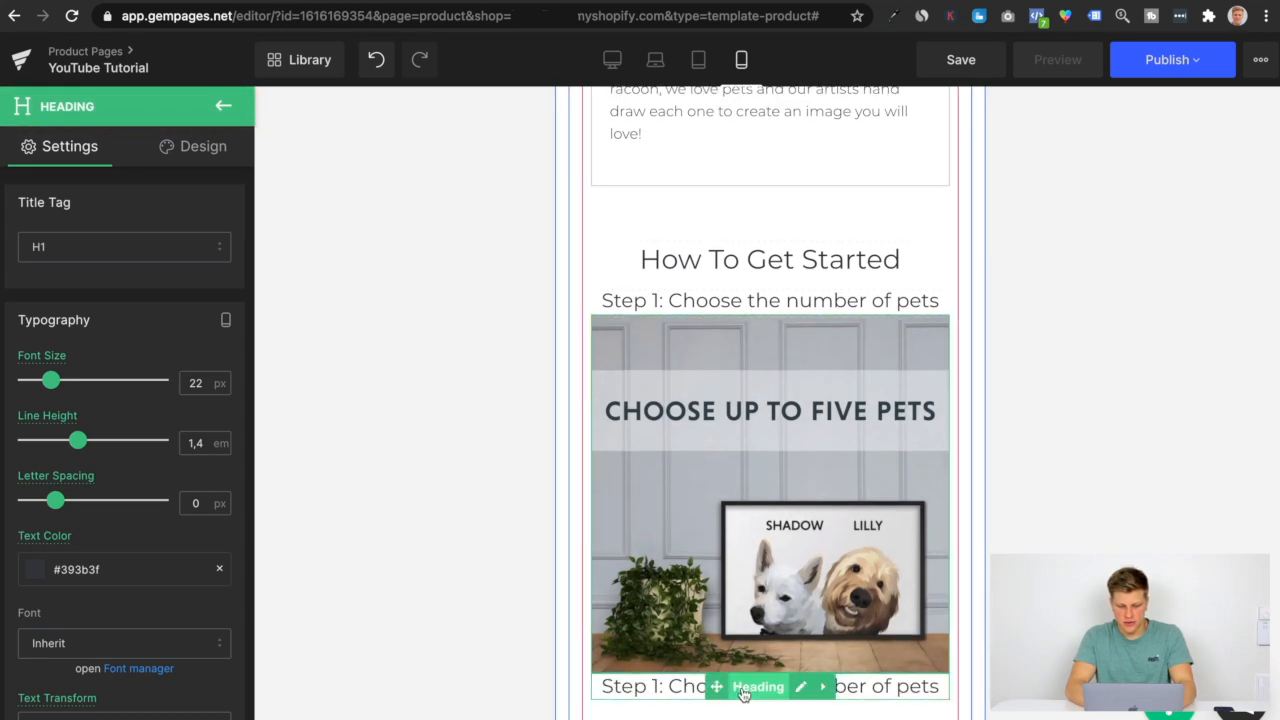
Change the copied heading's text to "Step 2: Choose the background color".
{"action": "left_click", "coordinate": [660, 685]}
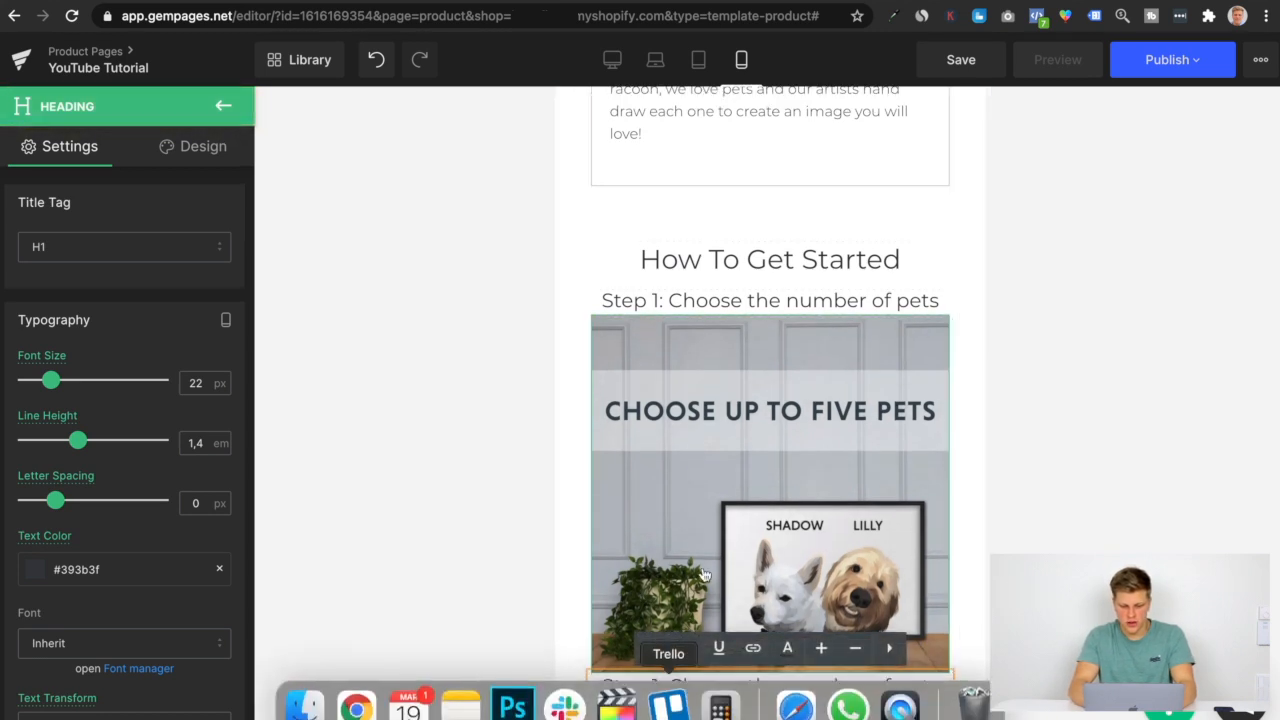
{"action": "key", "text": "BackSpace"}
{"action": "type", "text": "2"}
{"action": "left_click_drag", "start_coordinate": [786, 686], "coordinate": [942, 686]}
{"action": "type", "text": "background color"}
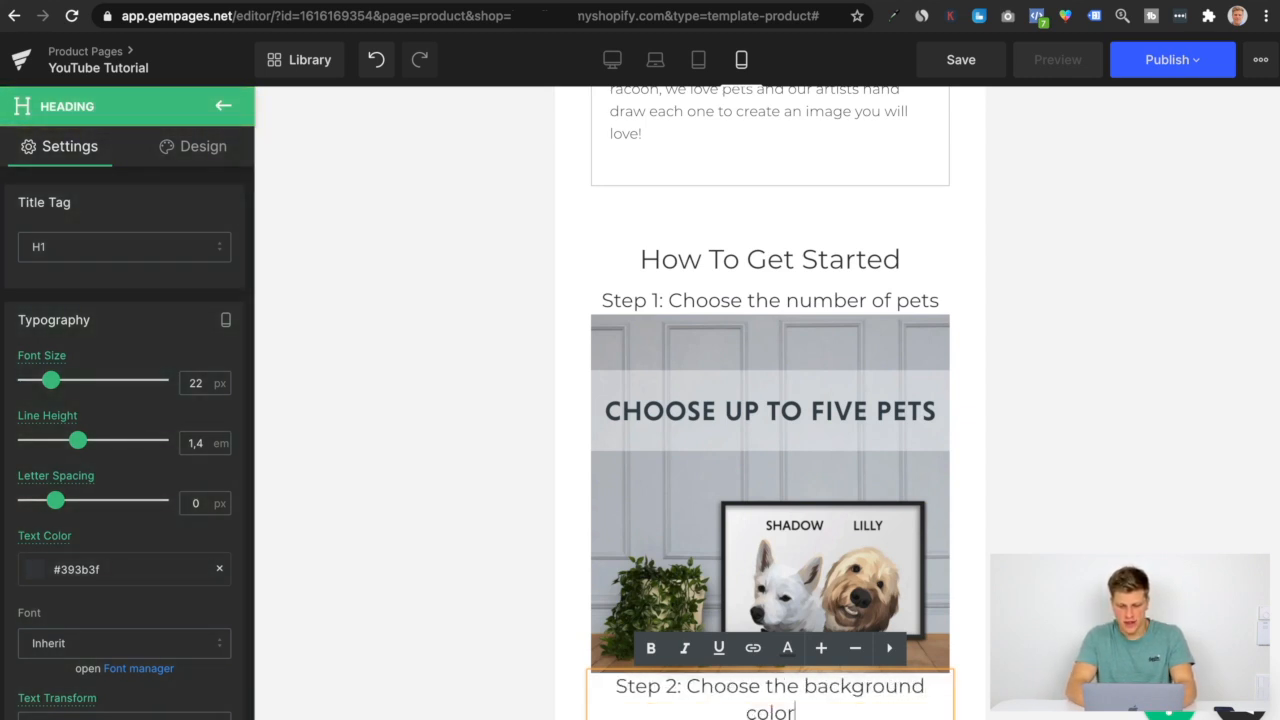
{"action": "key", "text": "Escape"}
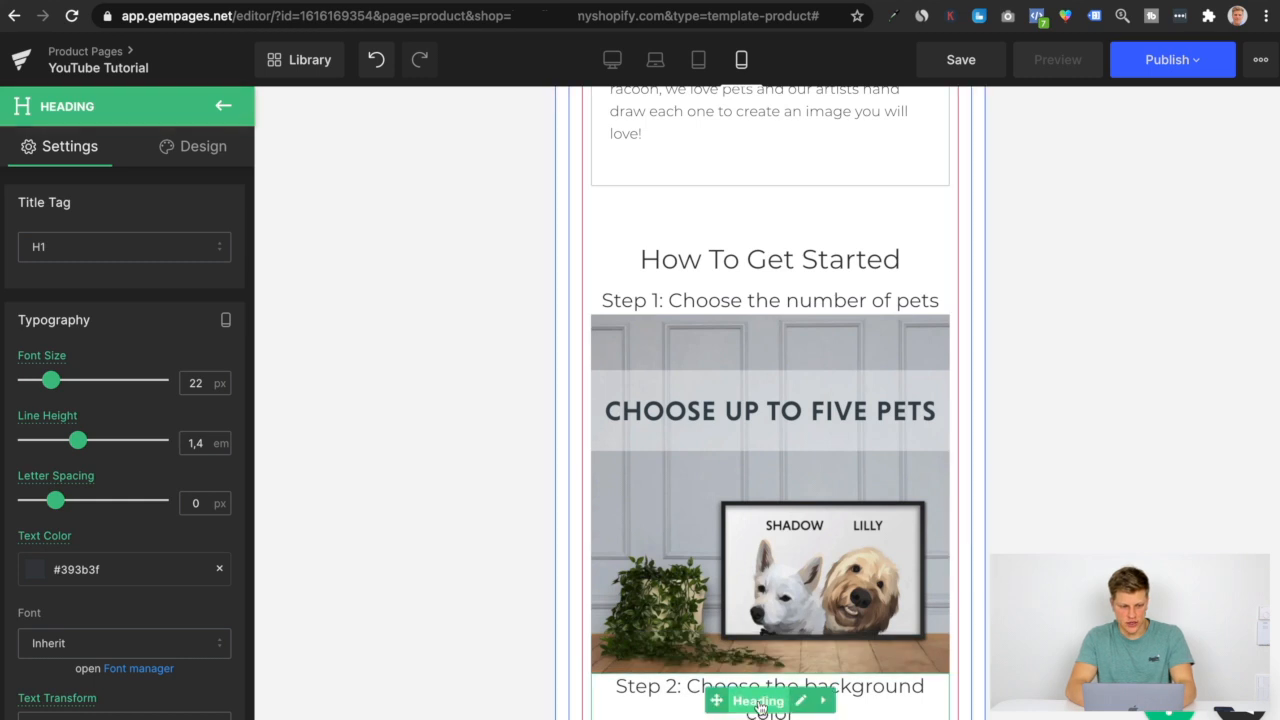
Give the Step 2 heading a top margin of 20px.
{"action": "left_click", "coordinate": [209, 158]}
{"action": "left_click", "coordinate": [139, 250]}
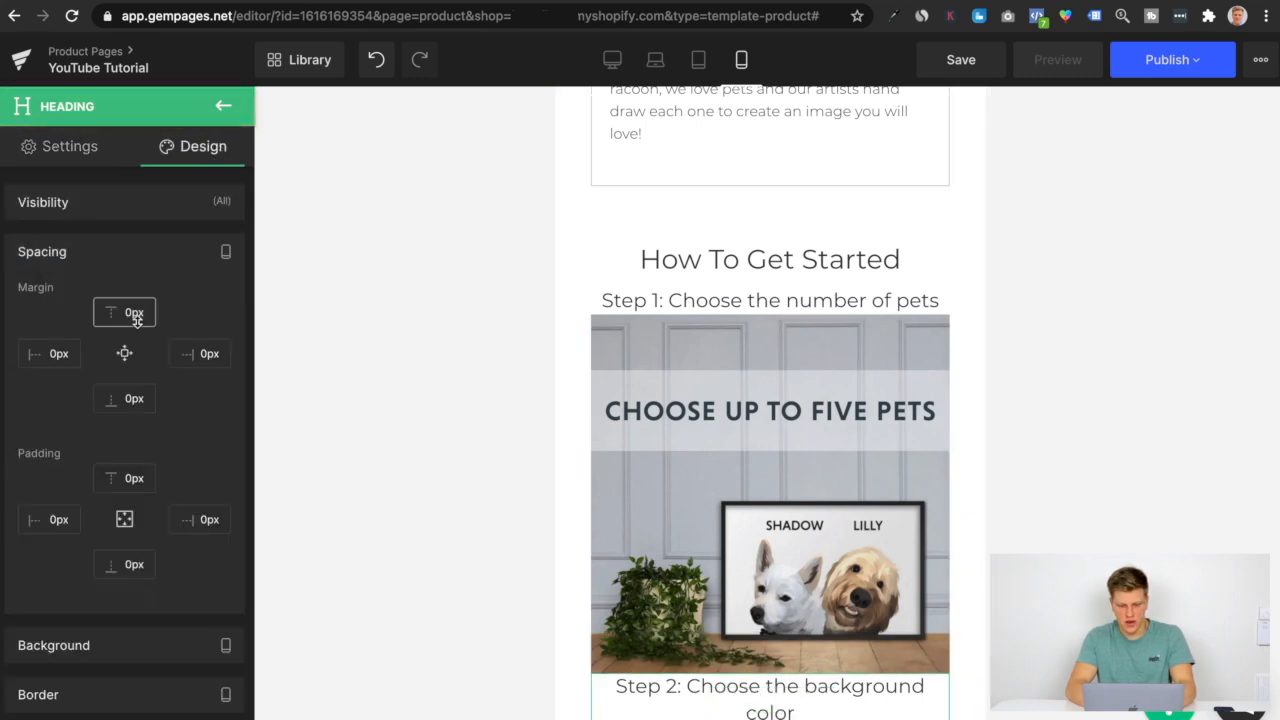
{"action": "type", "text": "2"}
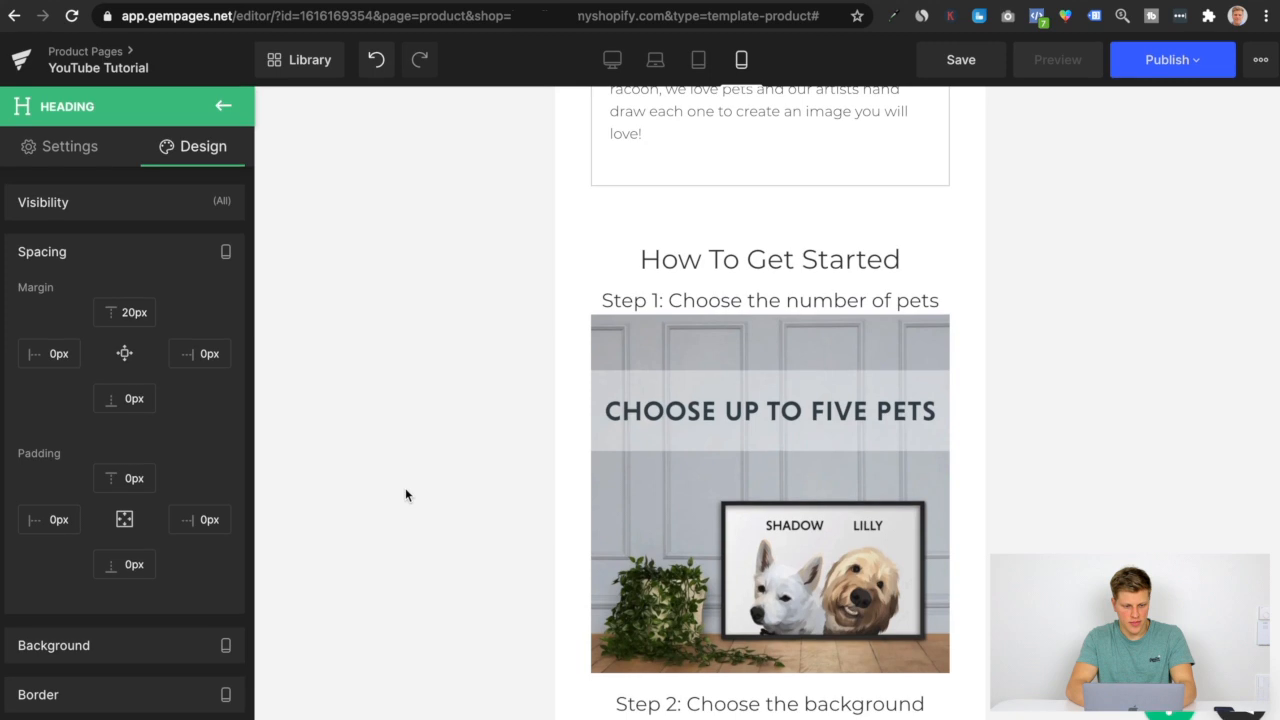
Add an Image element below the Step 2 heading and replace its placeholder with the picture of the portrait background colors.
{"action": "scroll", "coordinate": [737, 430], "scroll_direction": "down", "scroll_amount": 2}
{"action": "left_click", "coordinate": [224, 107]}
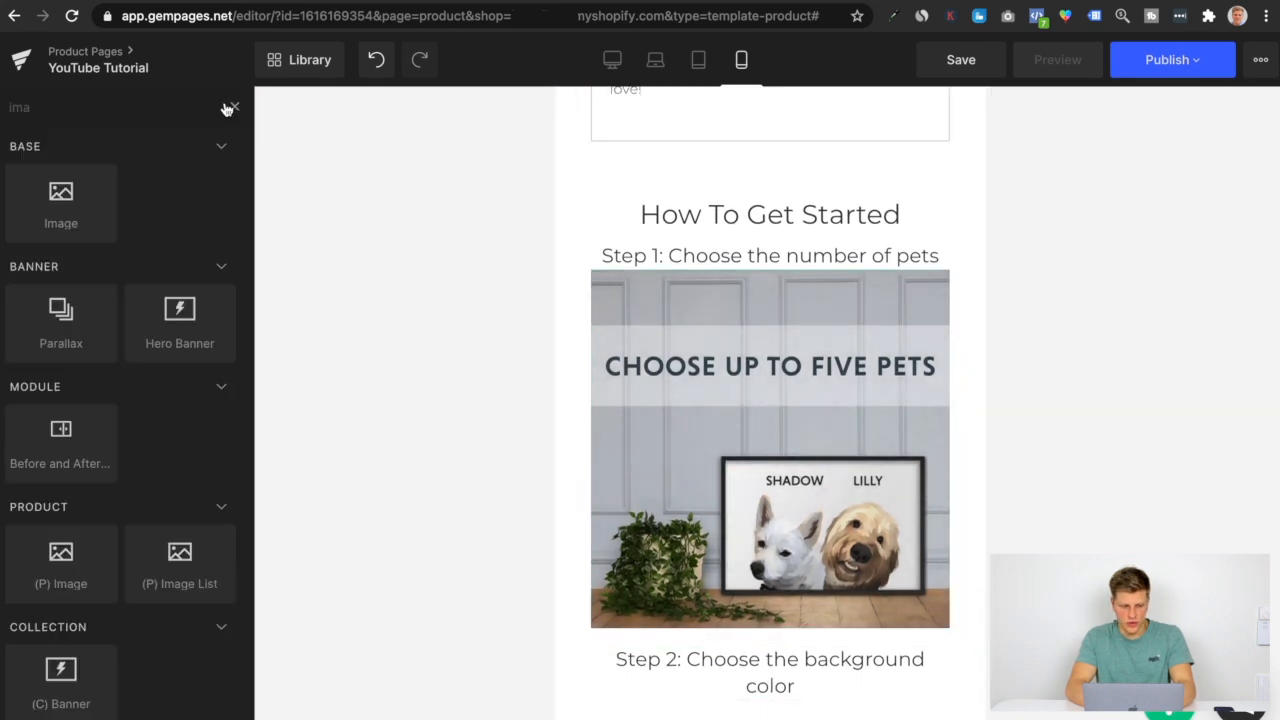
{"action": "left_click_drag", "start_coordinate": [136, 266], "coordinate": [743, 707]}
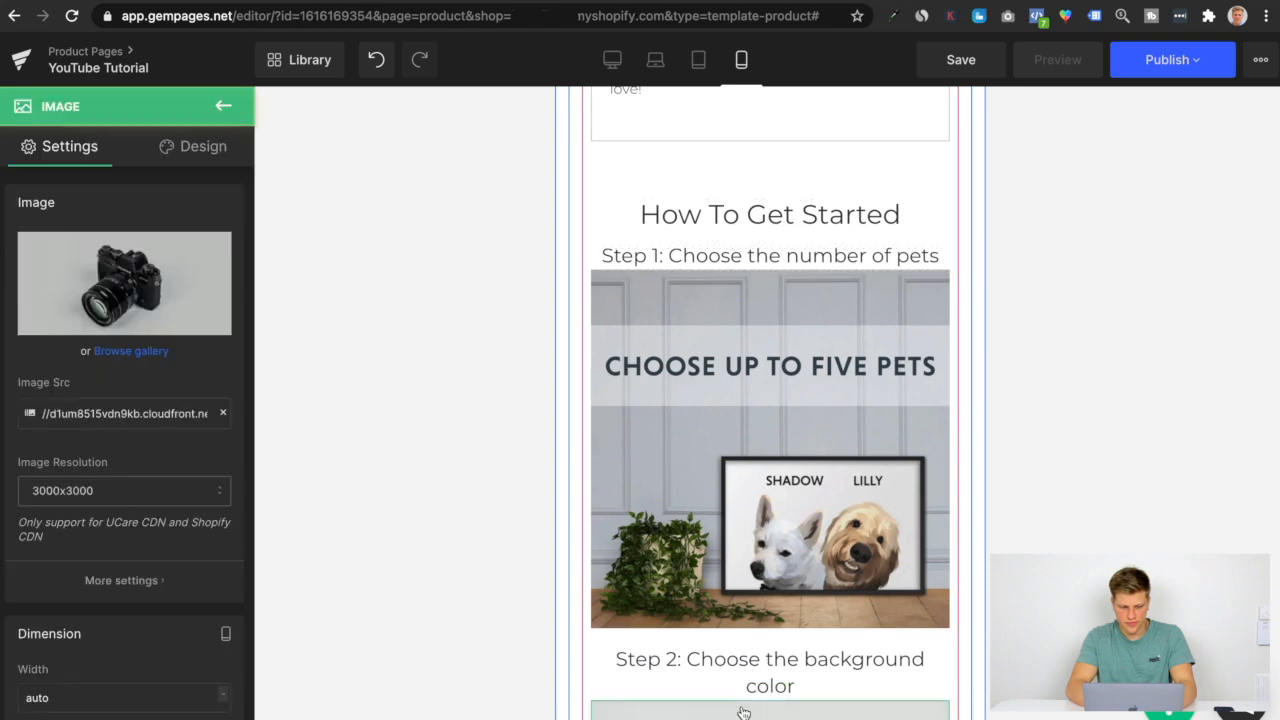
{"action": "scroll", "coordinate": [740, 700], "scroll_direction": "down", "scroll_amount": 3}
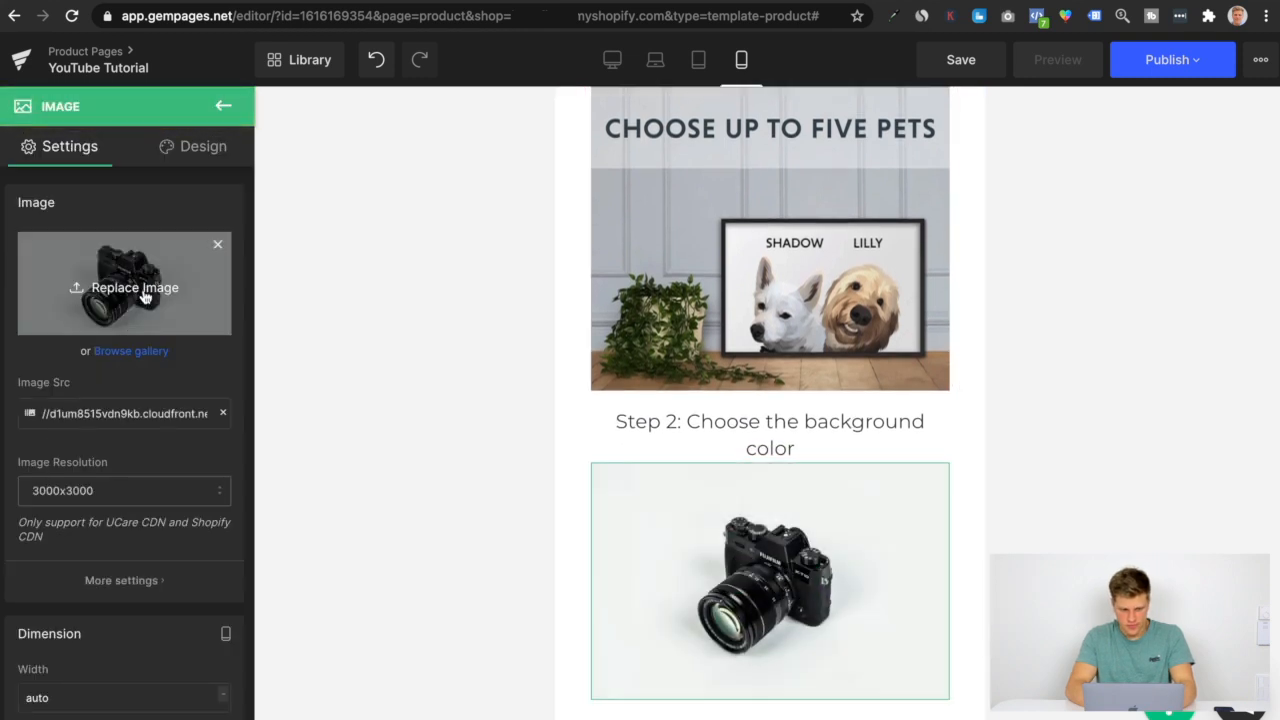
{"action": "left_click", "coordinate": [143, 292]}
{"action": "left_click", "coordinate": [461, 287]}
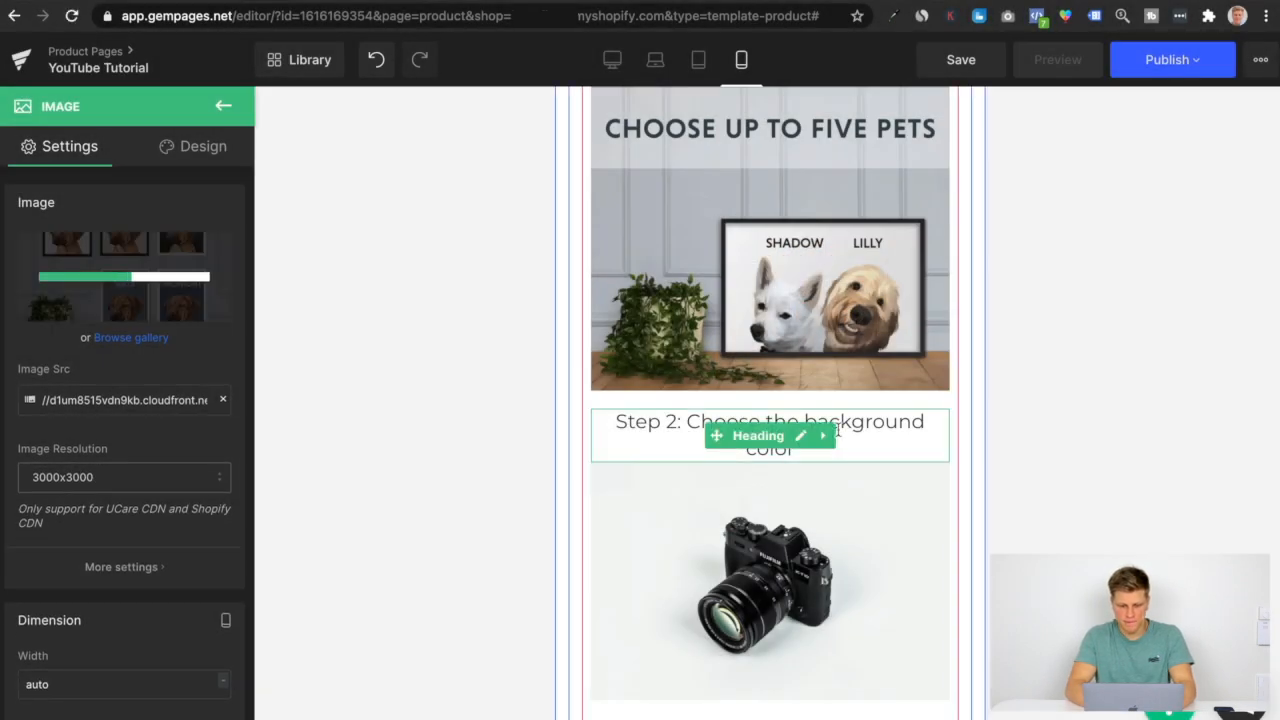
{"action": "scroll", "coordinate": [780, 307], "scroll_direction": "down", "scroll_amount": 2}
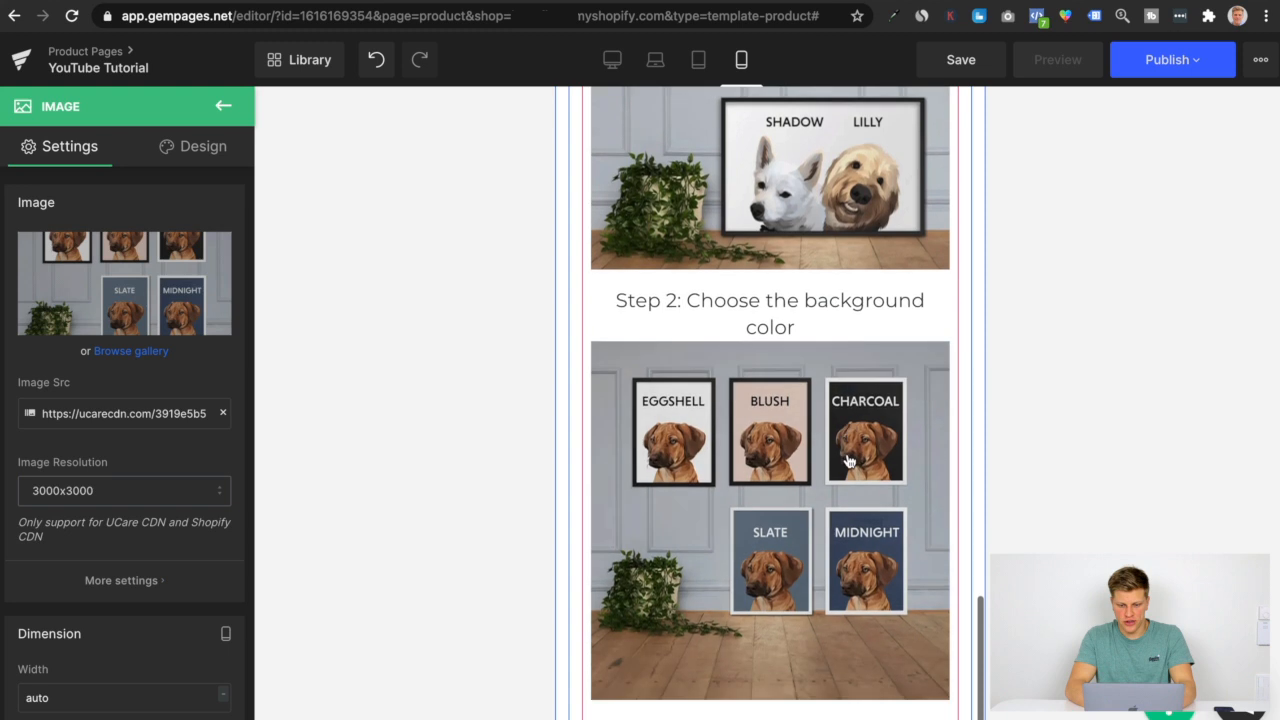
Duplicate the Step 2 heading and move the copy below the background colors image.
{"action": "left_click", "coordinate": [794, 305]}
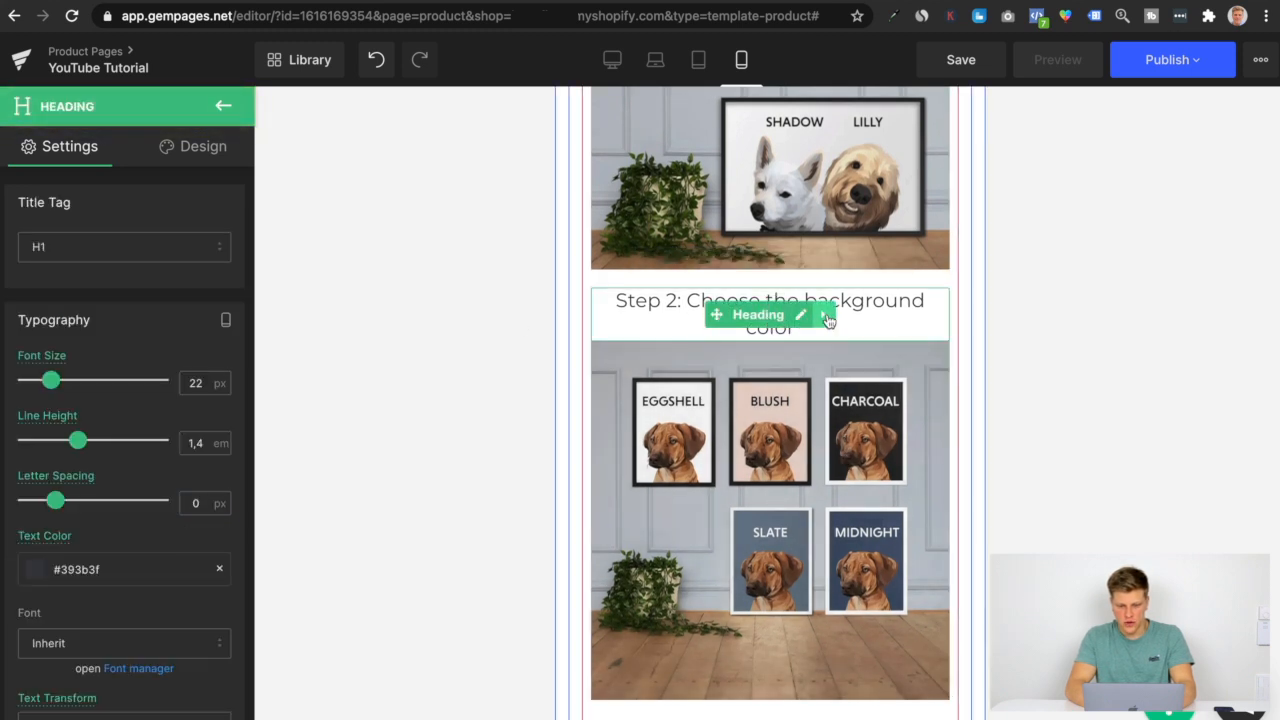
{"action": "left_click", "coordinate": [825, 316]}
{"action": "left_click", "coordinate": [810, 316]}
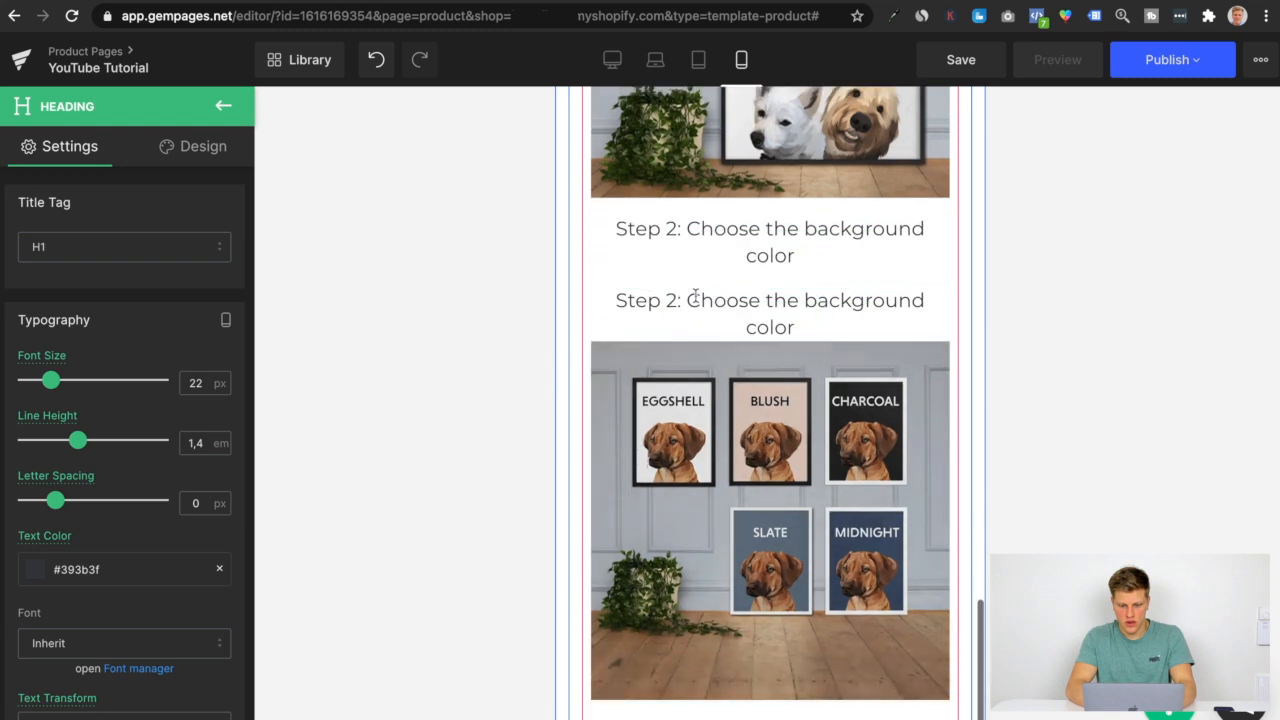
{"action": "left_click", "coordinate": [767, 305]}
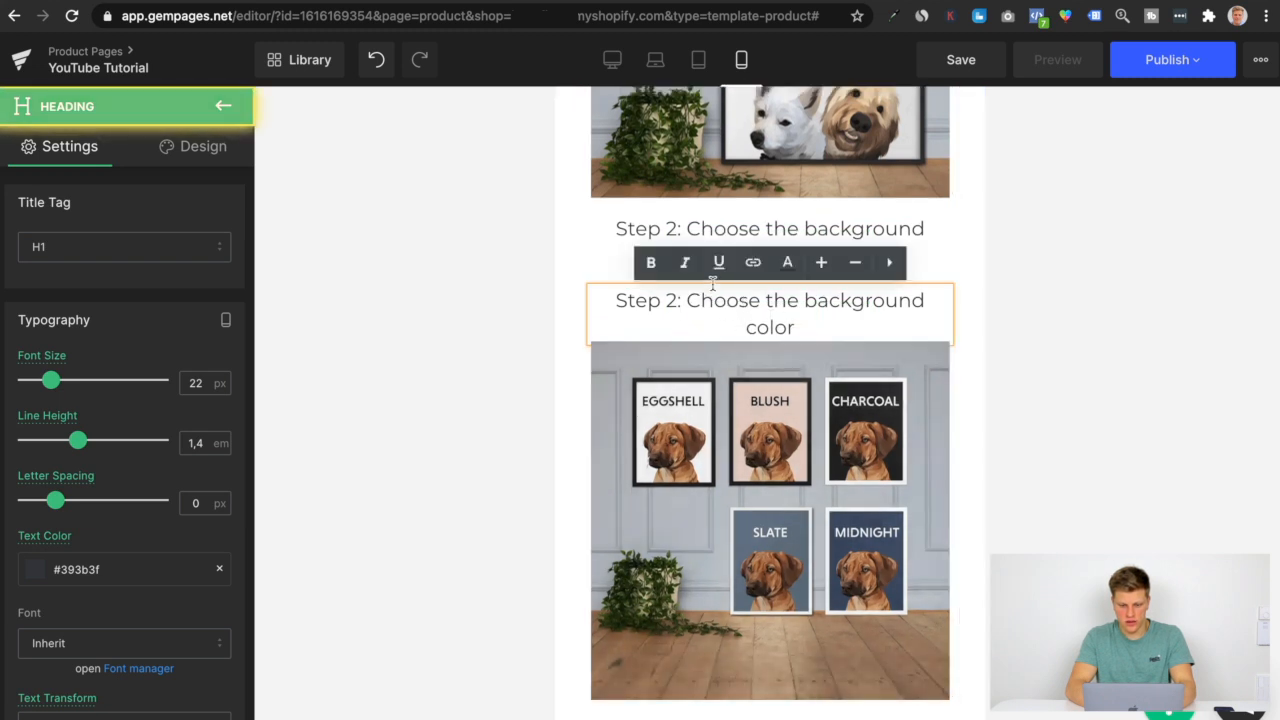
{"action": "left_click", "coordinate": [836, 346]}
{"action": "left_click_drag", "start_coordinate": [755, 314], "coordinate": [725, 702]}
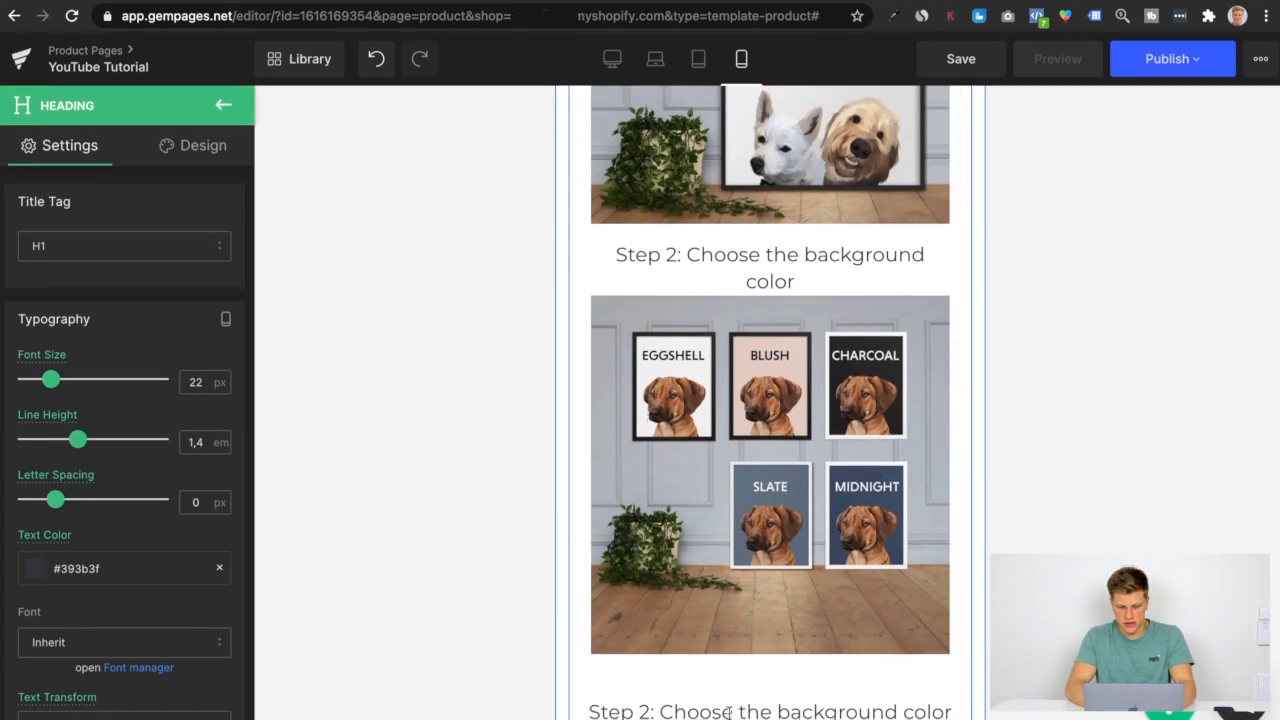
{"action": "left_click", "coordinate": [685, 662]}
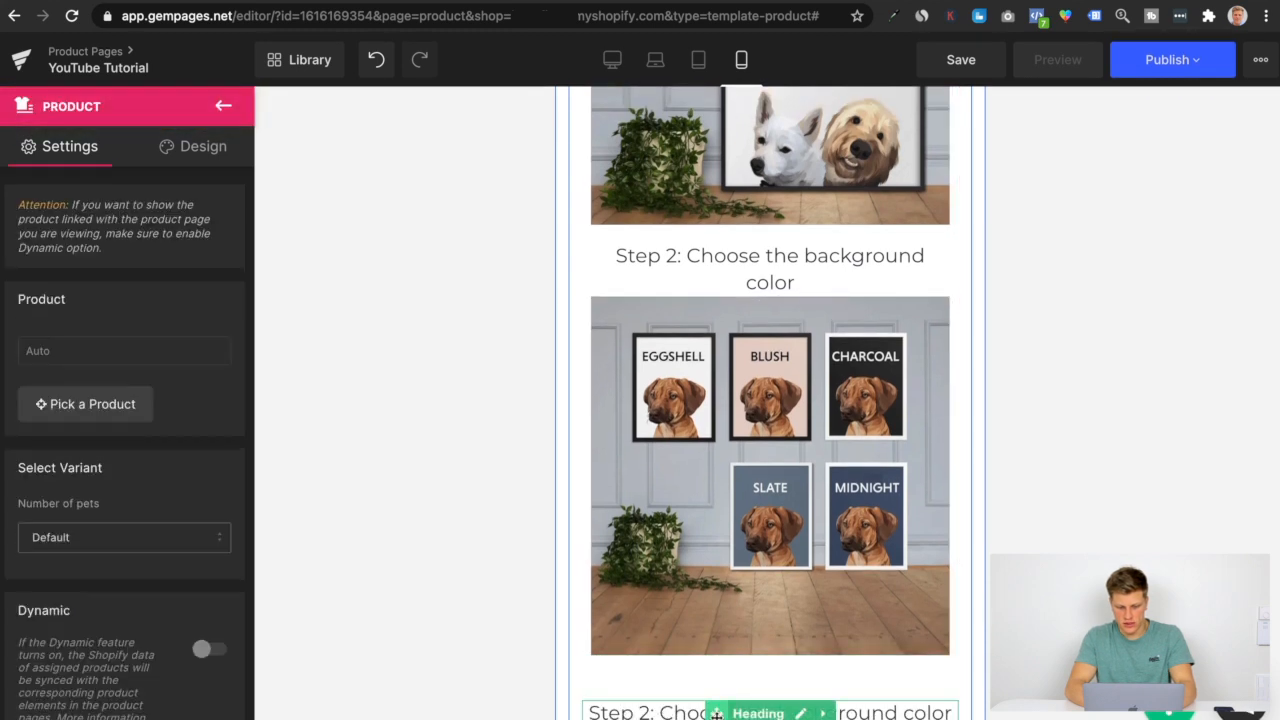
{"action": "left_click", "coordinate": [718, 706]}
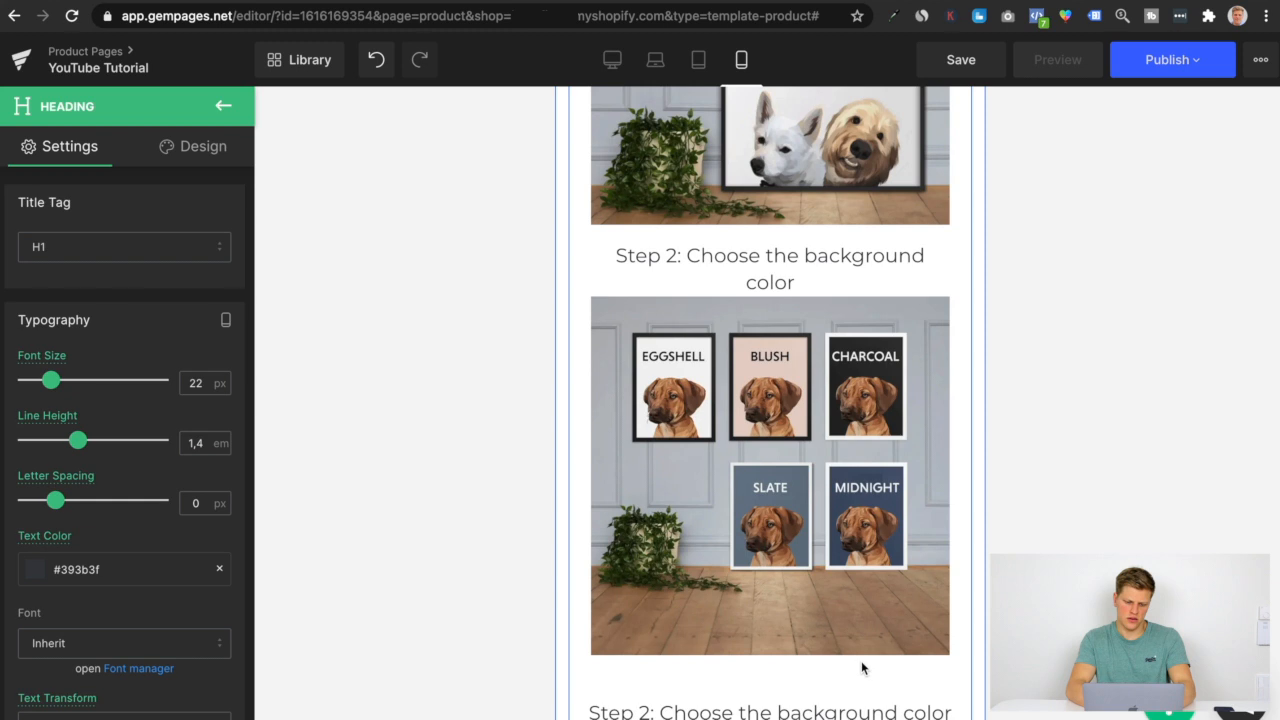
{"action": "left_click_drag", "start_coordinate": [716, 707], "coordinate": [720, 648]}
Change the copied heading's text to "Step 3: Upload your photo".
{"action": "left_click", "coordinate": [676, 657]}
{"action": "double_click", "coordinate": [676, 657]}
{"action": "type", "text": "4"}
{"action": "key", "text": "BackSpace"}
{"action": "type", "text": "3"}
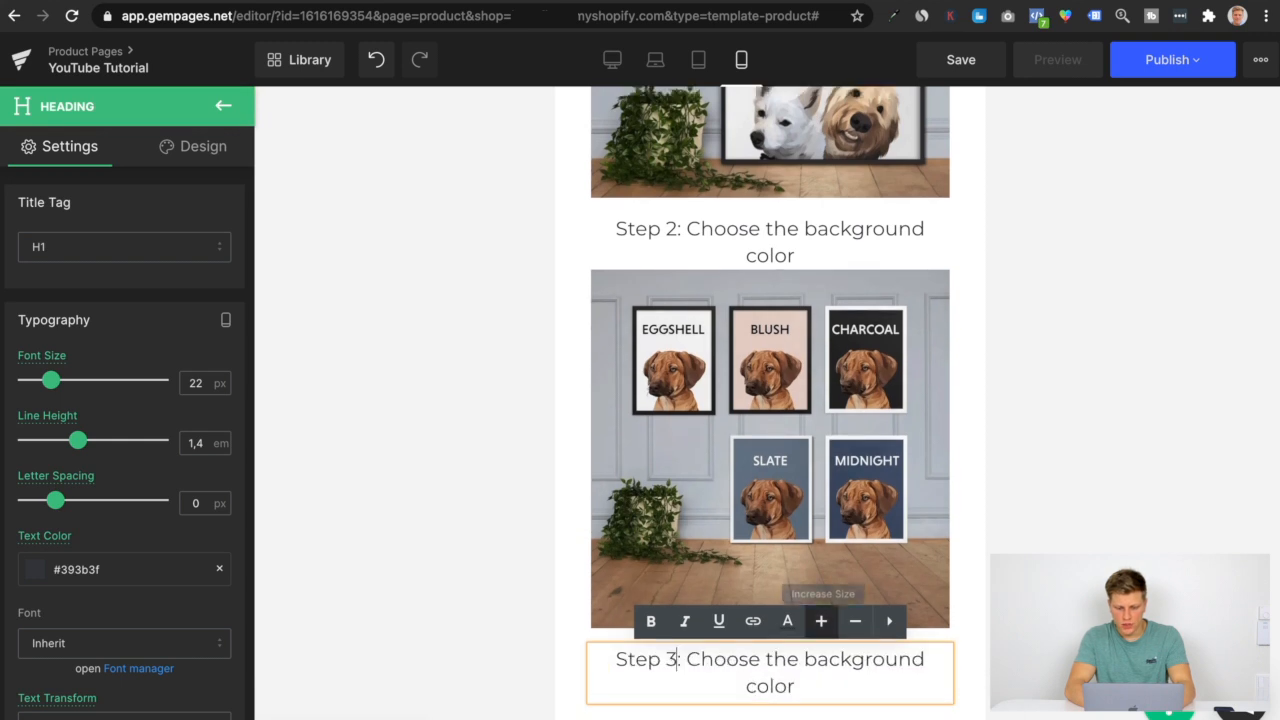
{"action": "left_click_drag", "start_coordinate": [795, 686], "coordinate": [687, 659]}
{"action": "type", "text": "Upload your photo"}
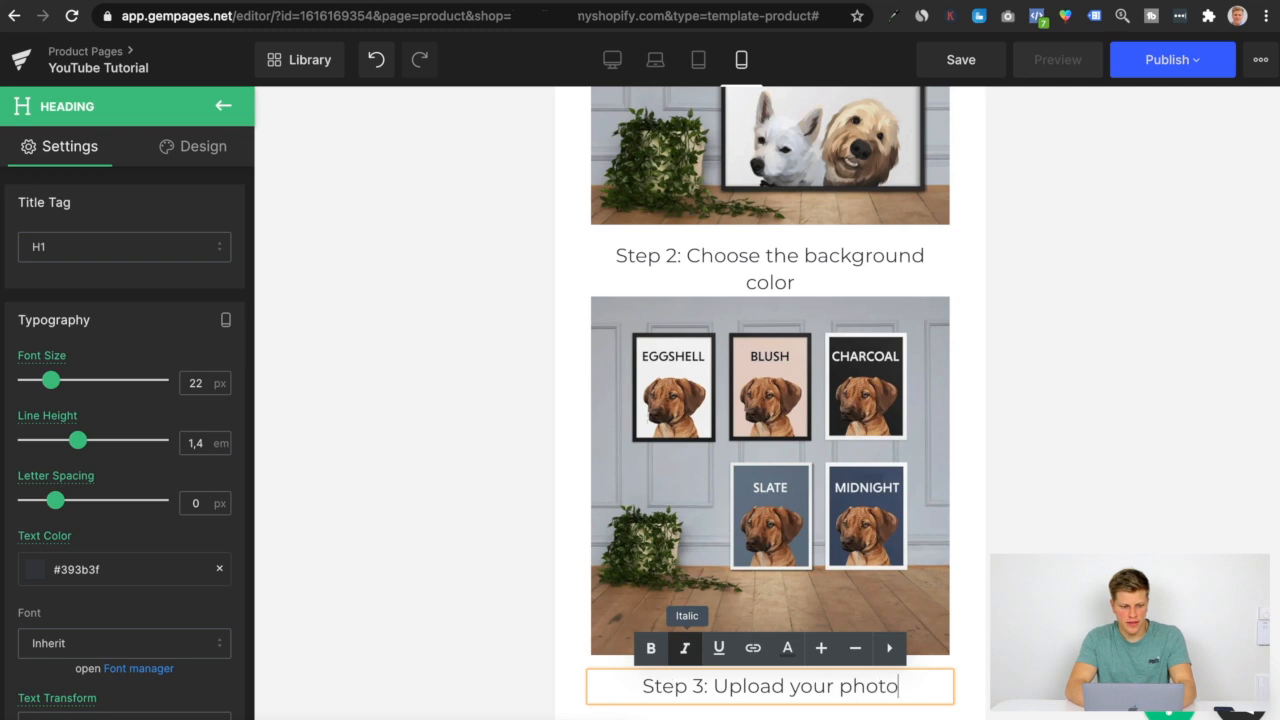
{"action": "left_click", "coordinate": [958, 563]}
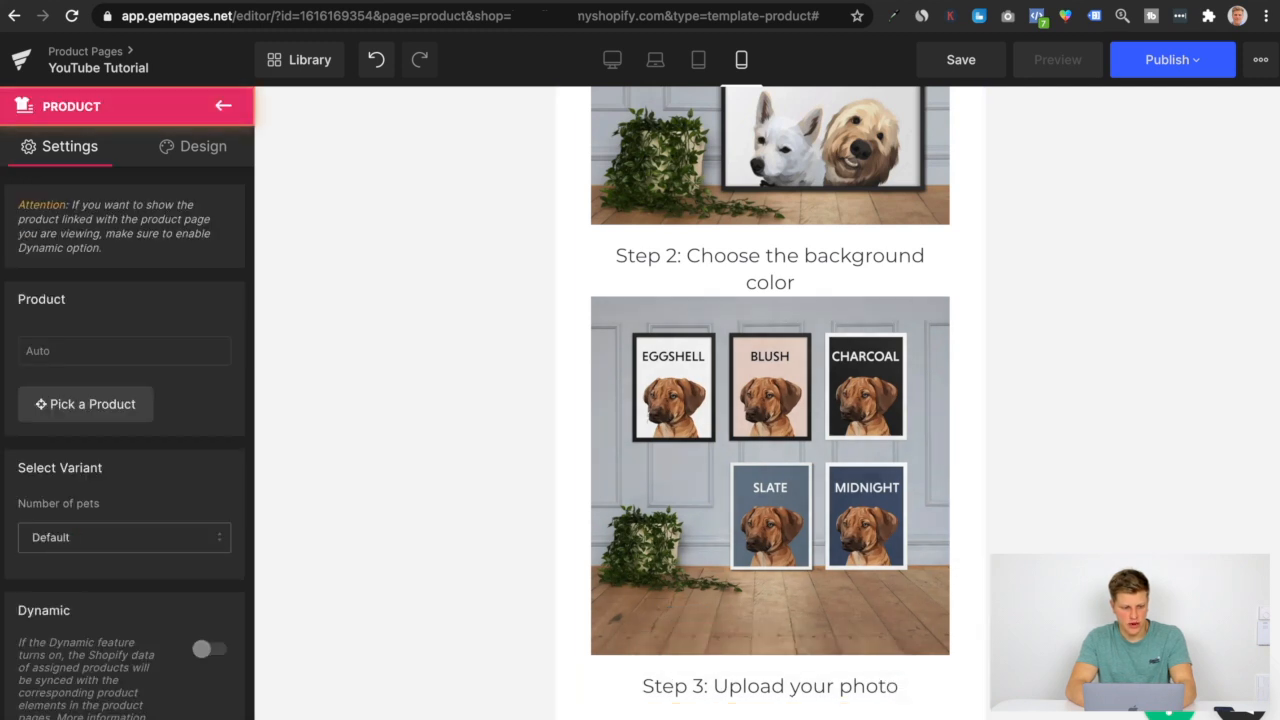
Duplicate the background colors image and move the copy below the Step 3 heading.
{"action": "left_click", "coordinate": [224, 108]}
{"action": "left_click_drag", "start_coordinate": [74, 203], "coordinate": [822, 497]}
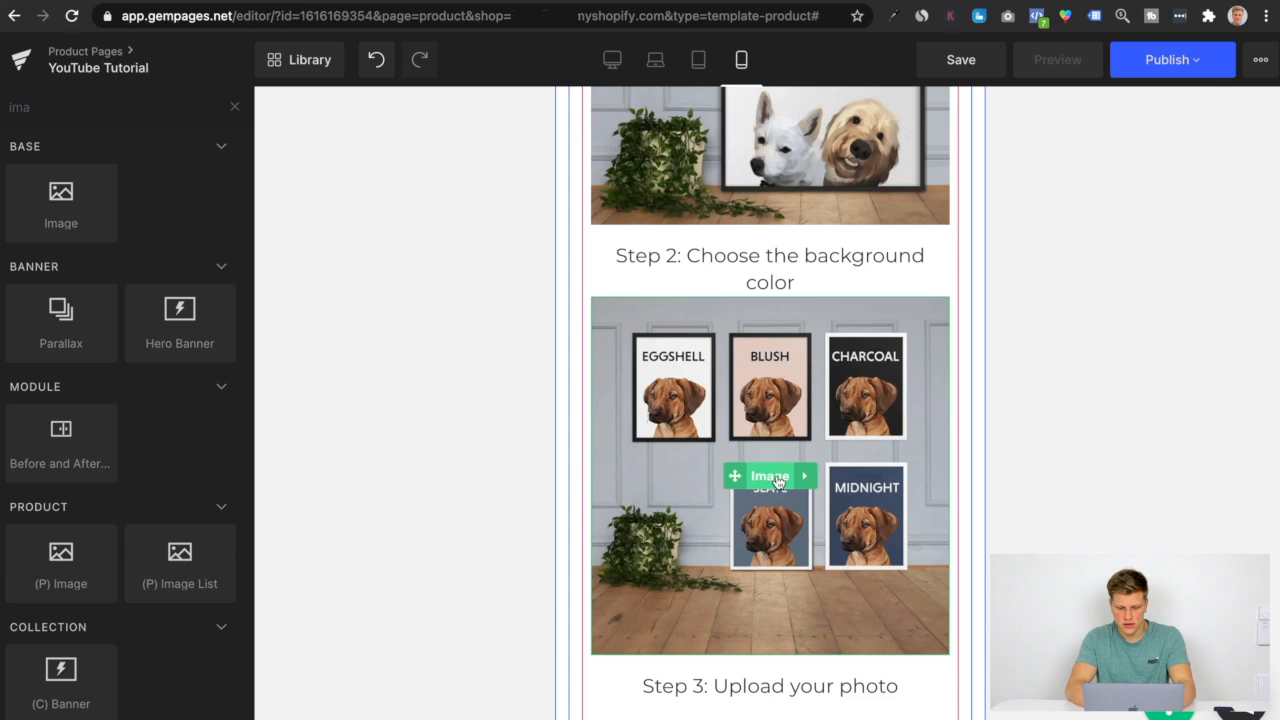
{"action": "left_click", "coordinate": [795, 478]}
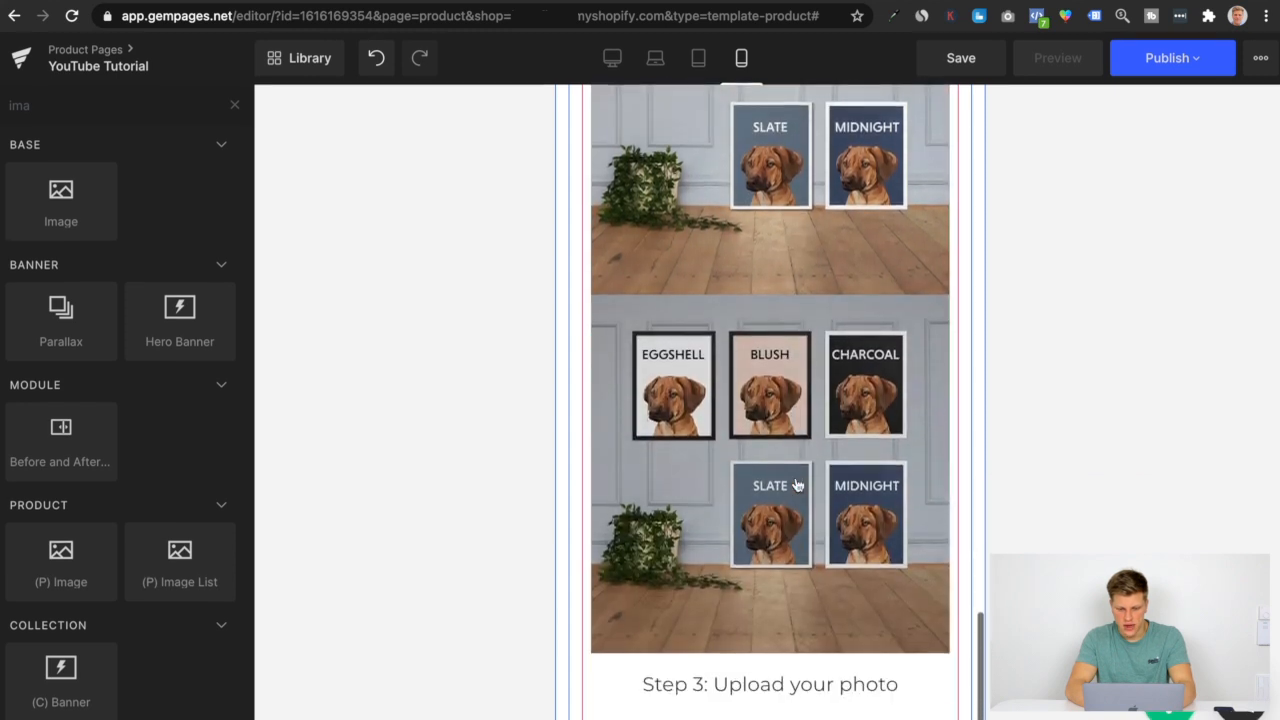
{"action": "left_click", "coordinate": [780, 527]}
{"action": "left_click_drag", "start_coordinate": [739, 513], "coordinate": [731, 706]}
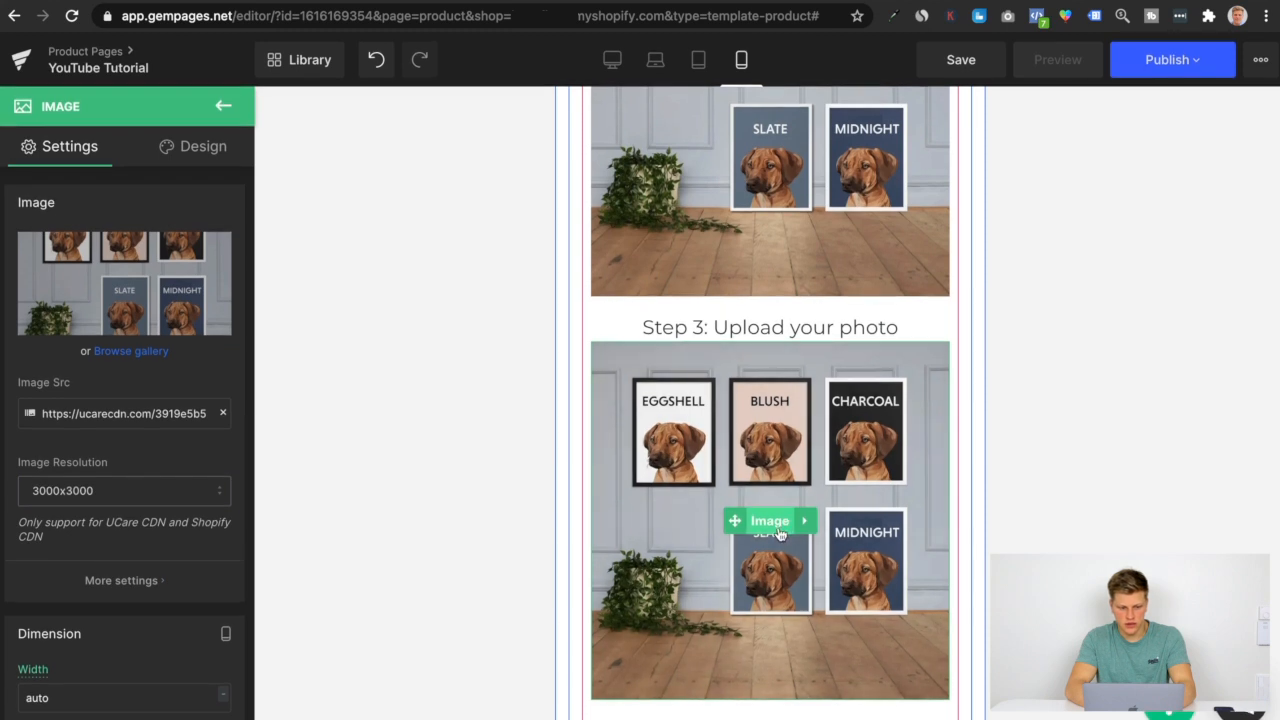
Replace the picture below the Step 3 heading with il_794xN.2192857445_i32d.jpg.
{"action": "left_click", "coordinate": [135, 292]}
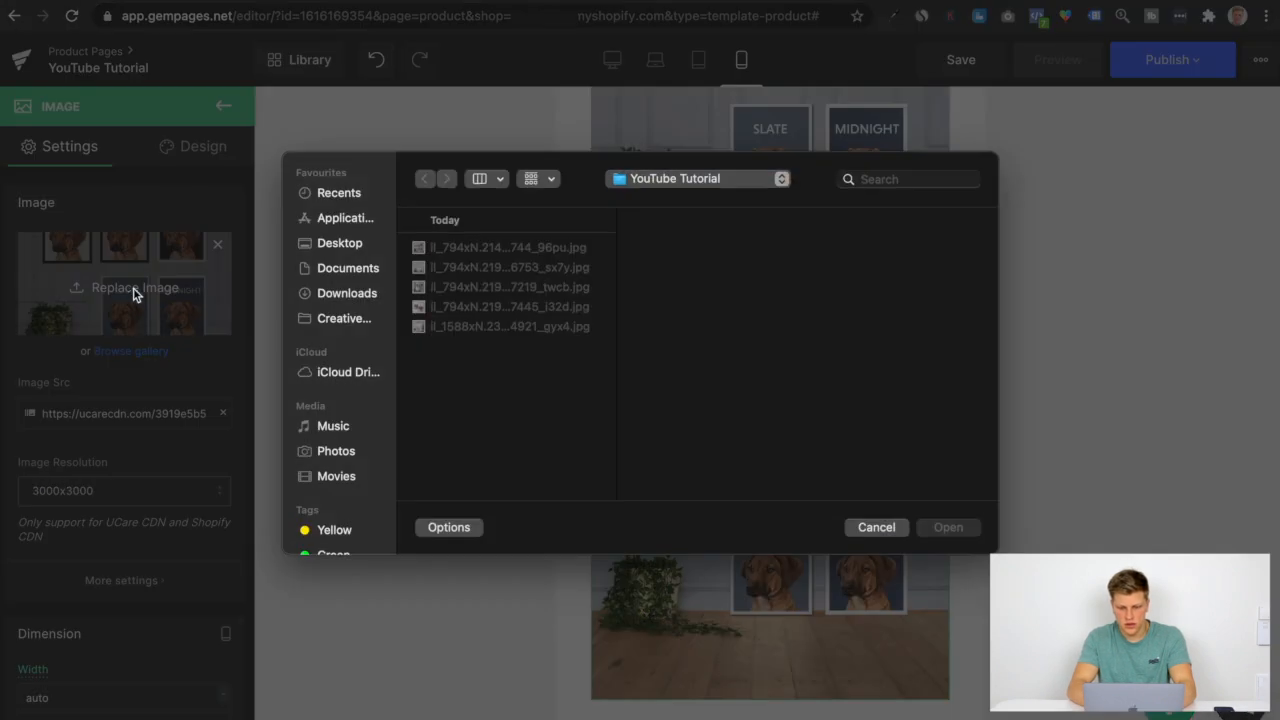
{"action": "left_click", "coordinate": [497, 310]}
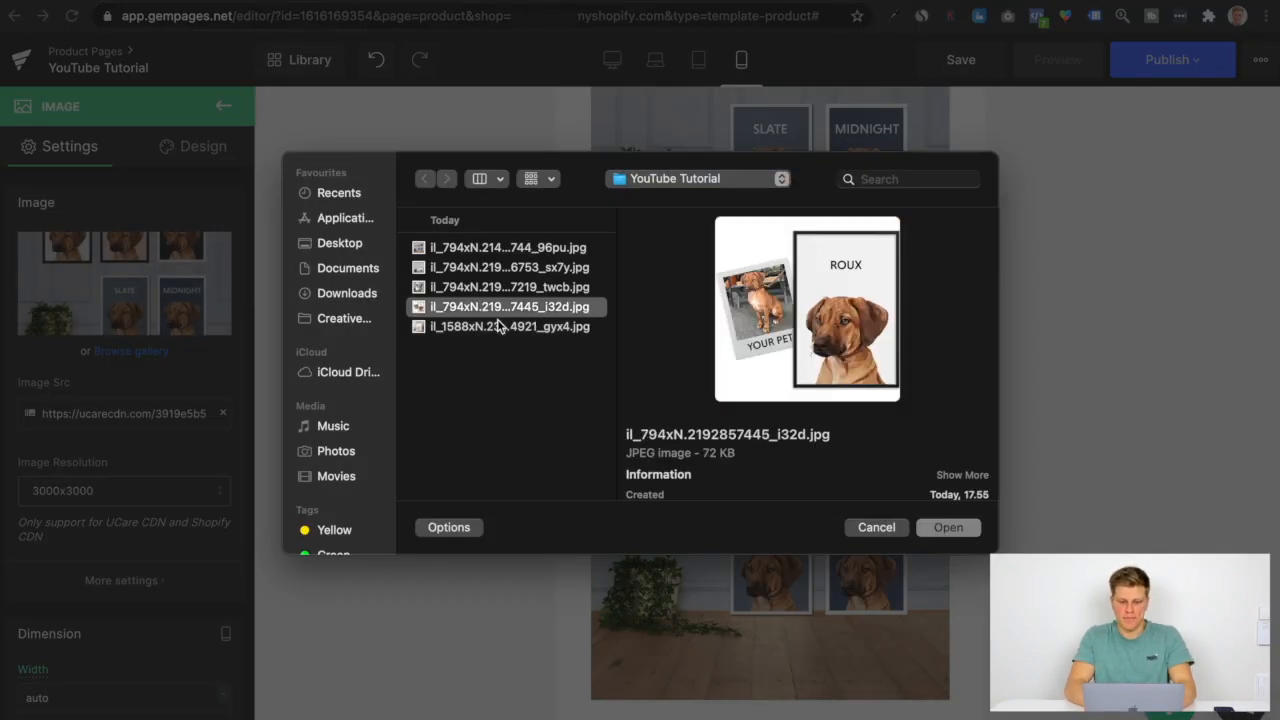
{"action": "key", "text": "Return"}
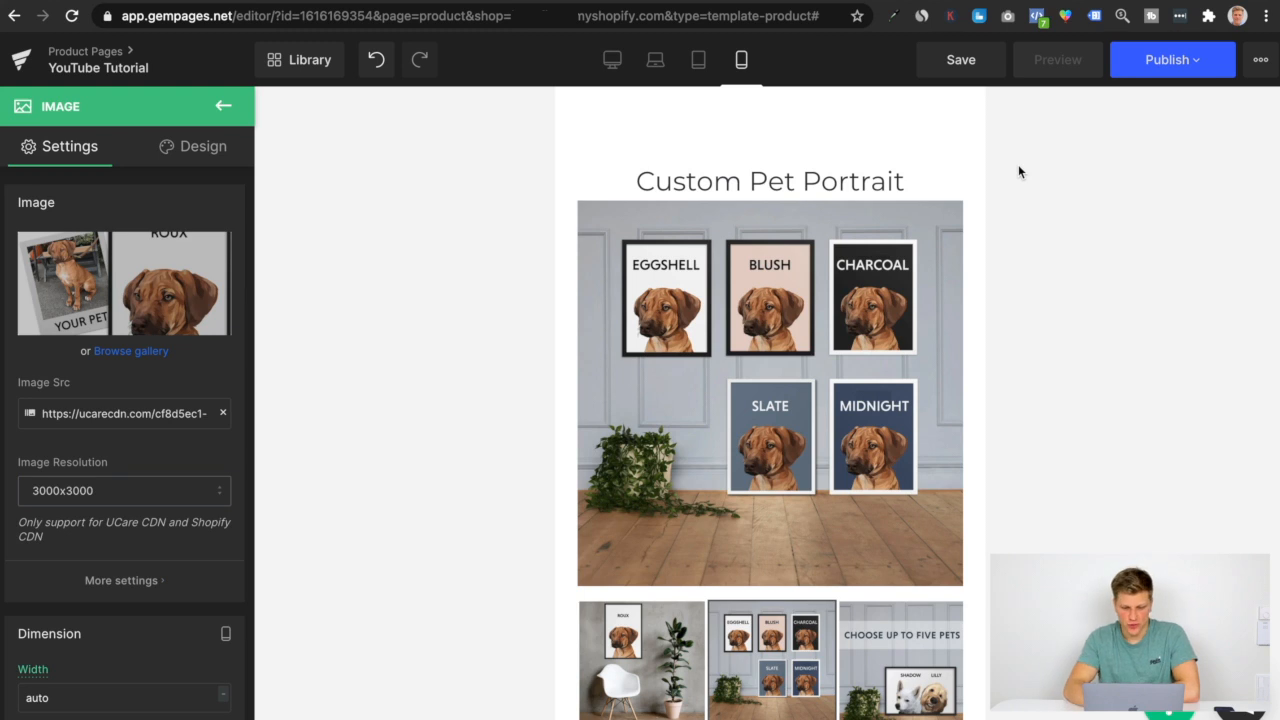
Check the product image gallery by previewing the "Choose up to five pets" picture and browsing the thumbnail slider.
{"action": "scroll", "coordinate": [1000, 377], "scroll_direction": "down", "scroll_amount": 1}
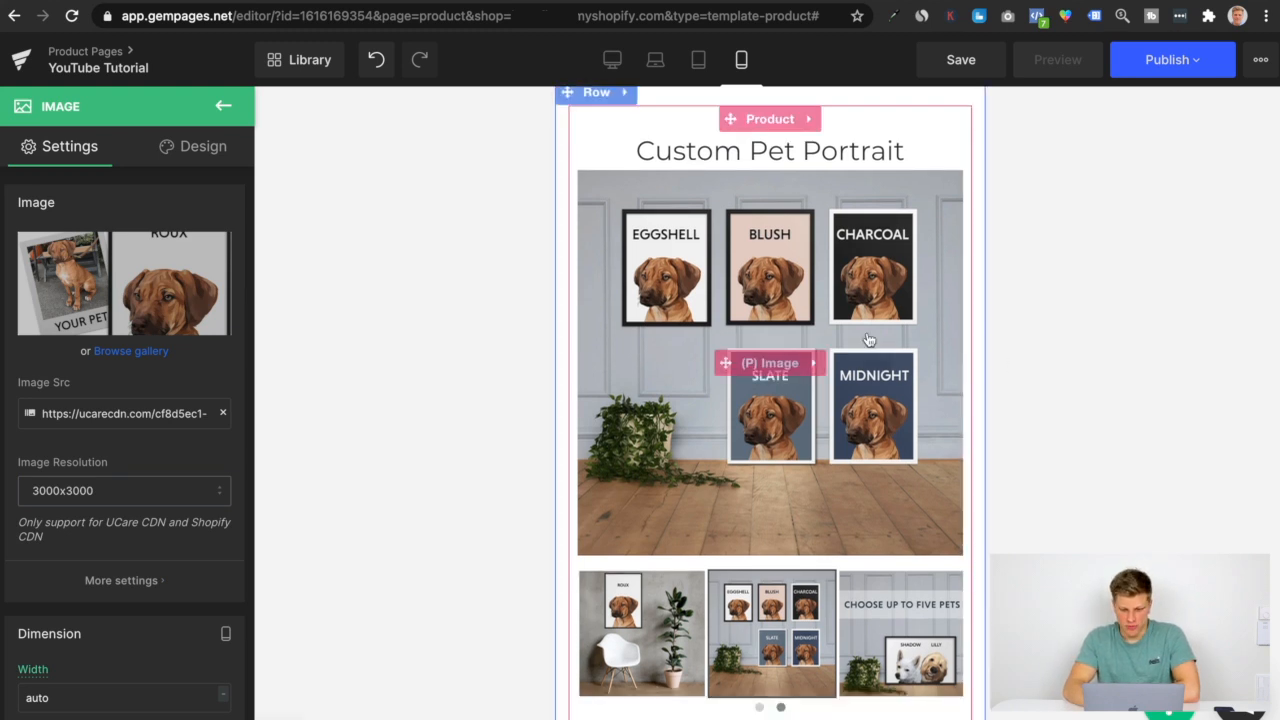
{"action": "scroll", "coordinate": [817, 412], "scroll_direction": "down", "scroll_amount": 2}
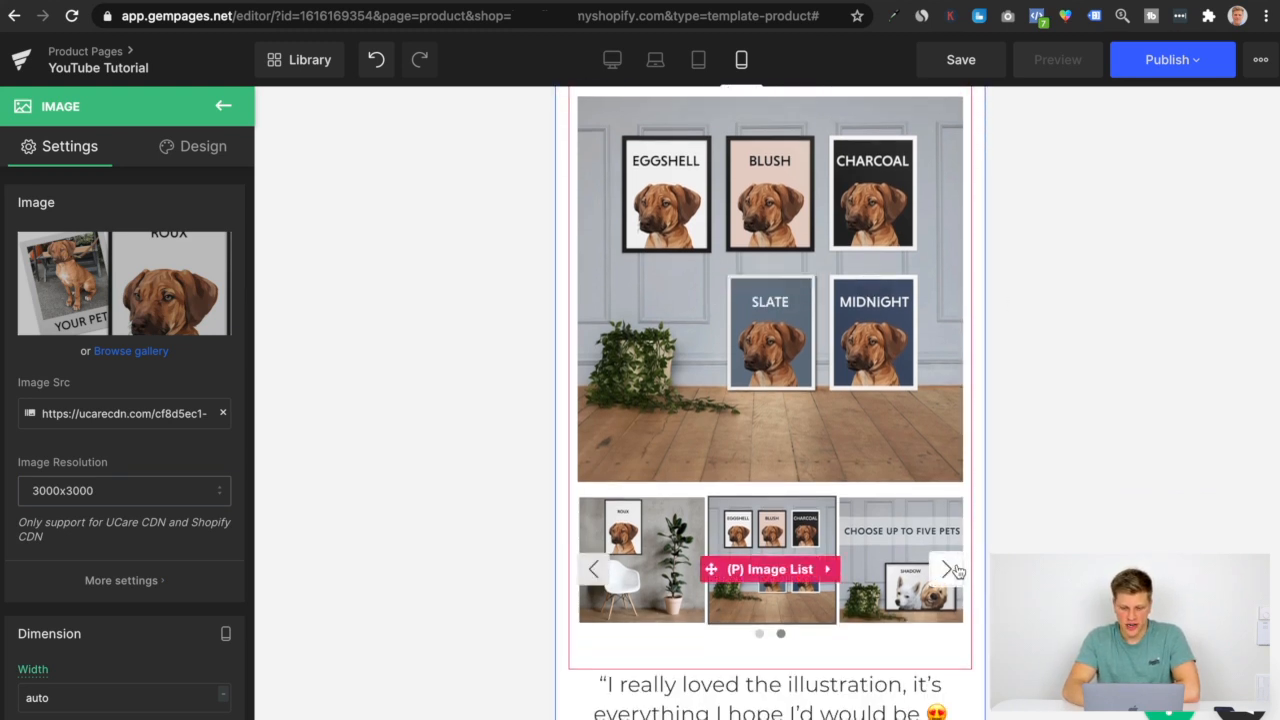
{"action": "left_click", "coordinate": [800, 536]}
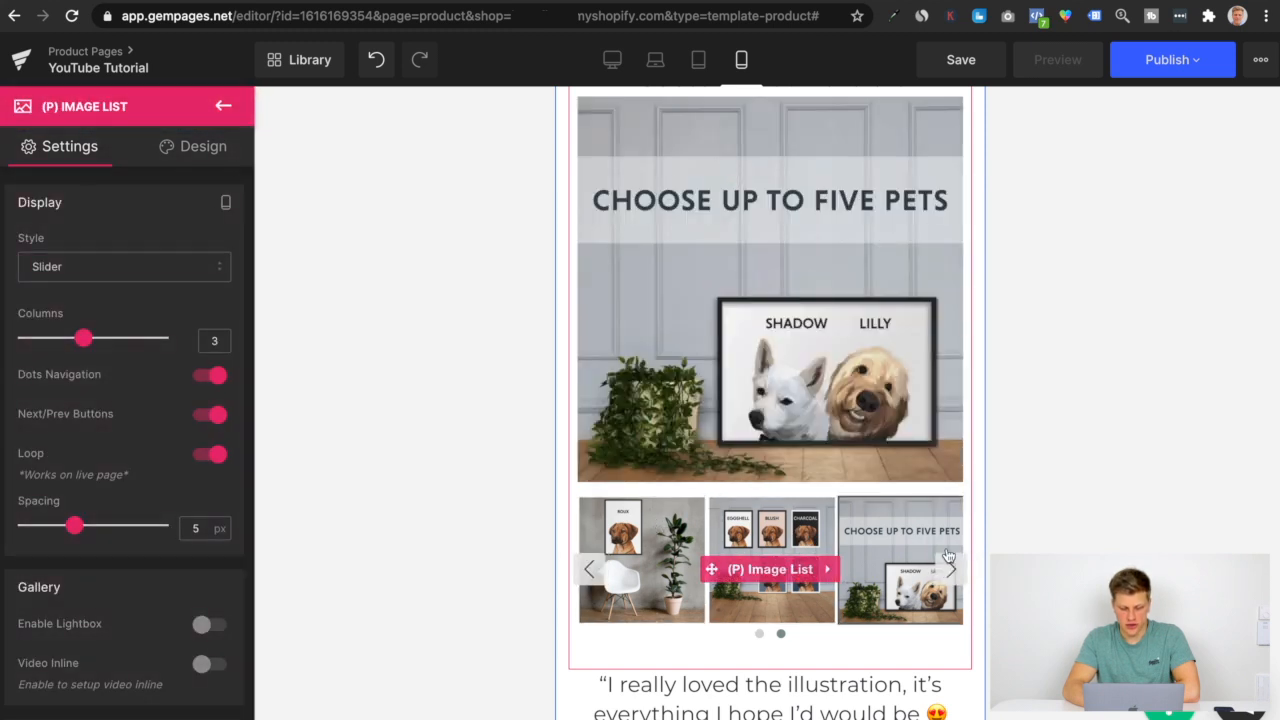
{"action": "left_click", "coordinate": [593, 568]}
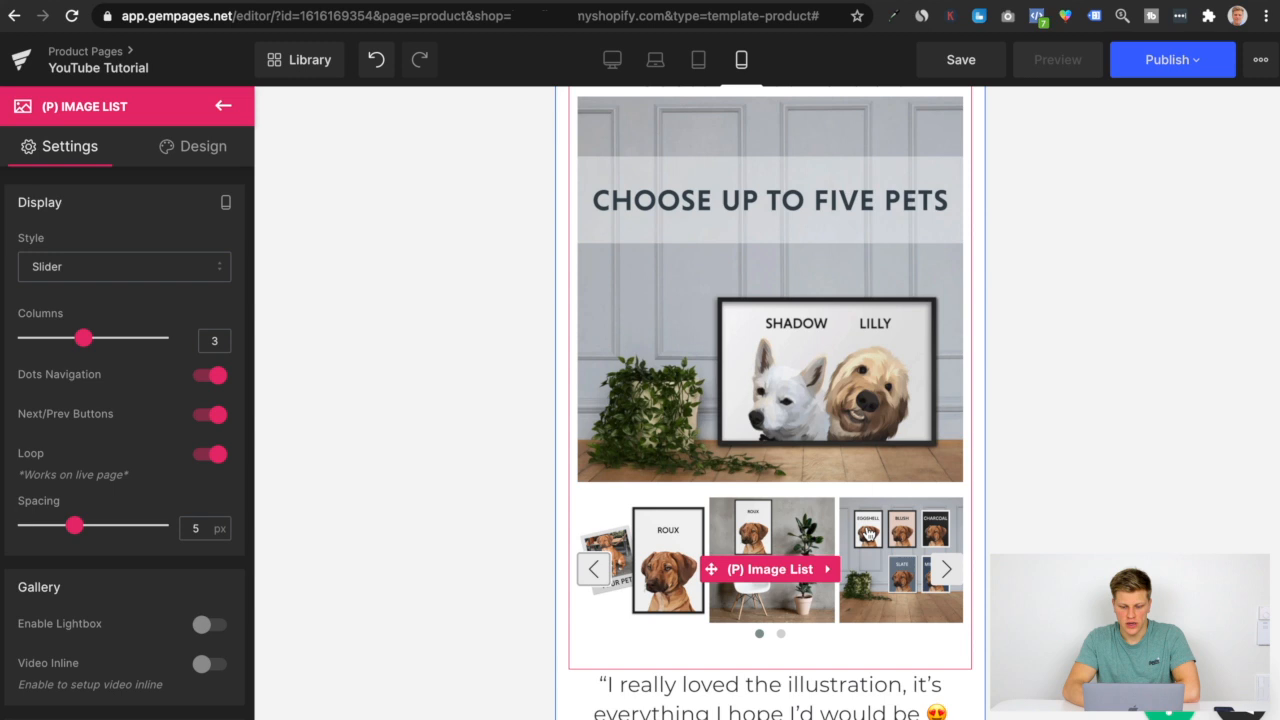
Review the testimonial and the "Start Your Order" form, trying out different numbers of pets and checking the photo upload and Add To Cart area.
{"action": "scroll", "coordinate": [822, 498], "scroll_direction": "down", "scroll_amount": 2}
{"action": "scroll", "coordinate": [822, 498], "scroll_direction": "down", "scroll_amount": 3}
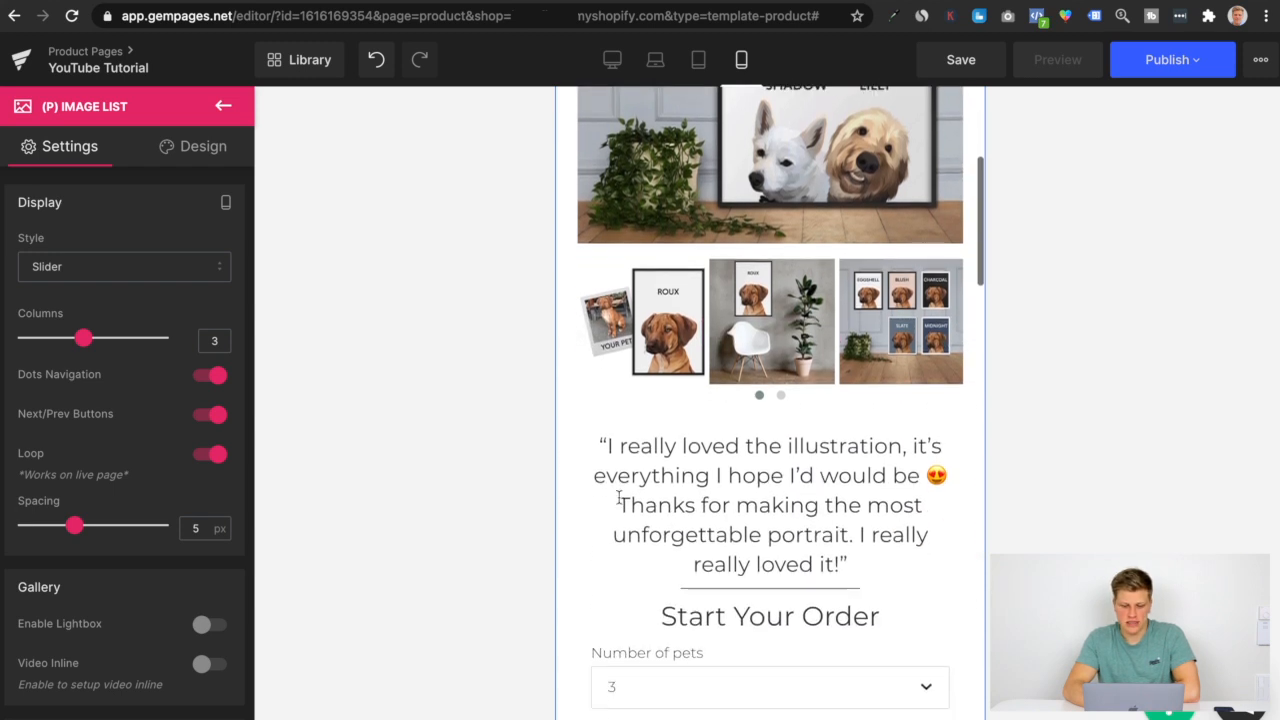
{"action": "scroll", "coordinate": [830, 540], "scroll_direction": "down", "scroll_amount": 3}
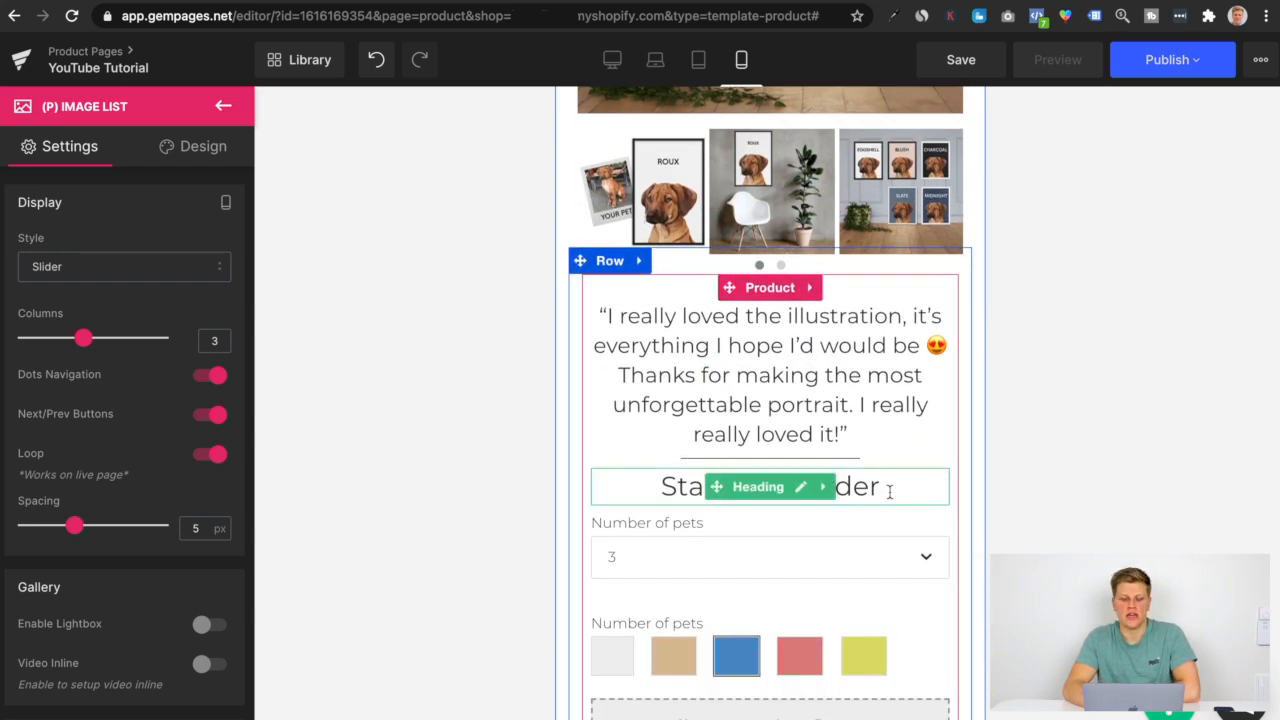
{"action": "scroll", "coordinate": [886, 491], "scroll_direction": "down", "scroll_amount": 2}
{"action": "scroll", "coordinate": [715, 434], "scroll_direction": "down", "scroll_amount": 2}
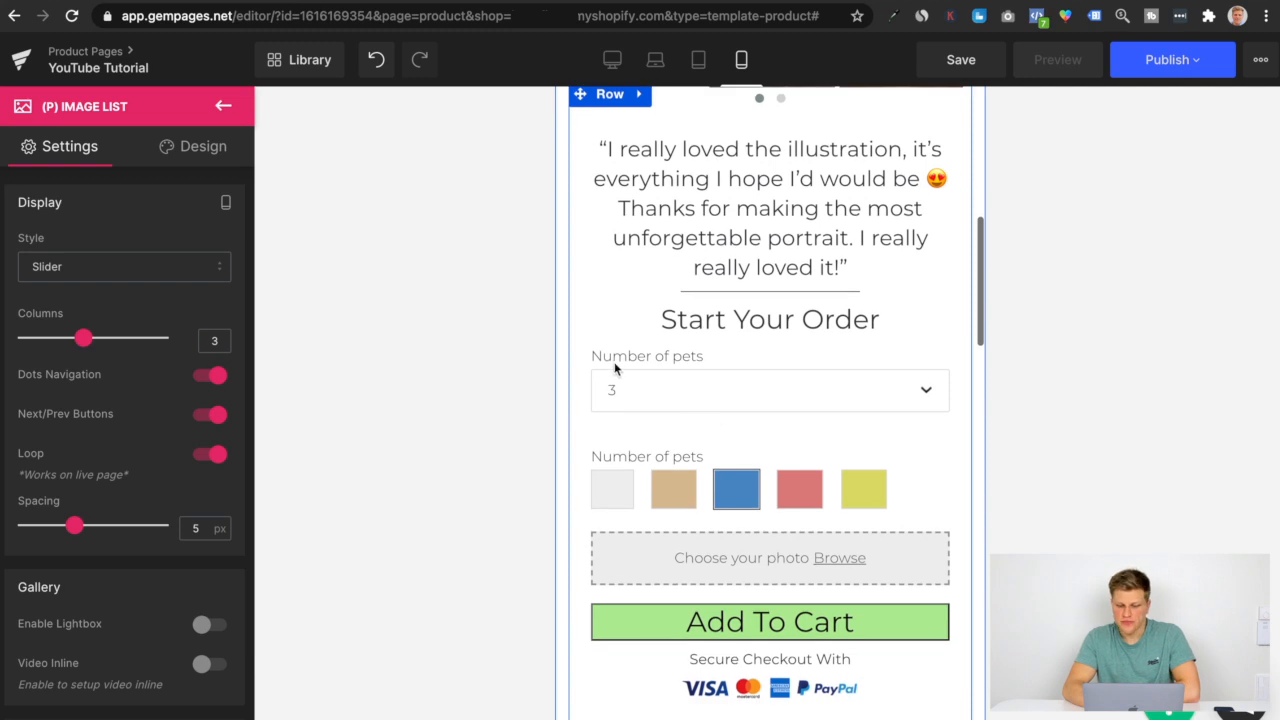
{"action": "left_click", "coordinate": [820, 397]}
{"action": "left_click", "coordinate": [876, 402]}
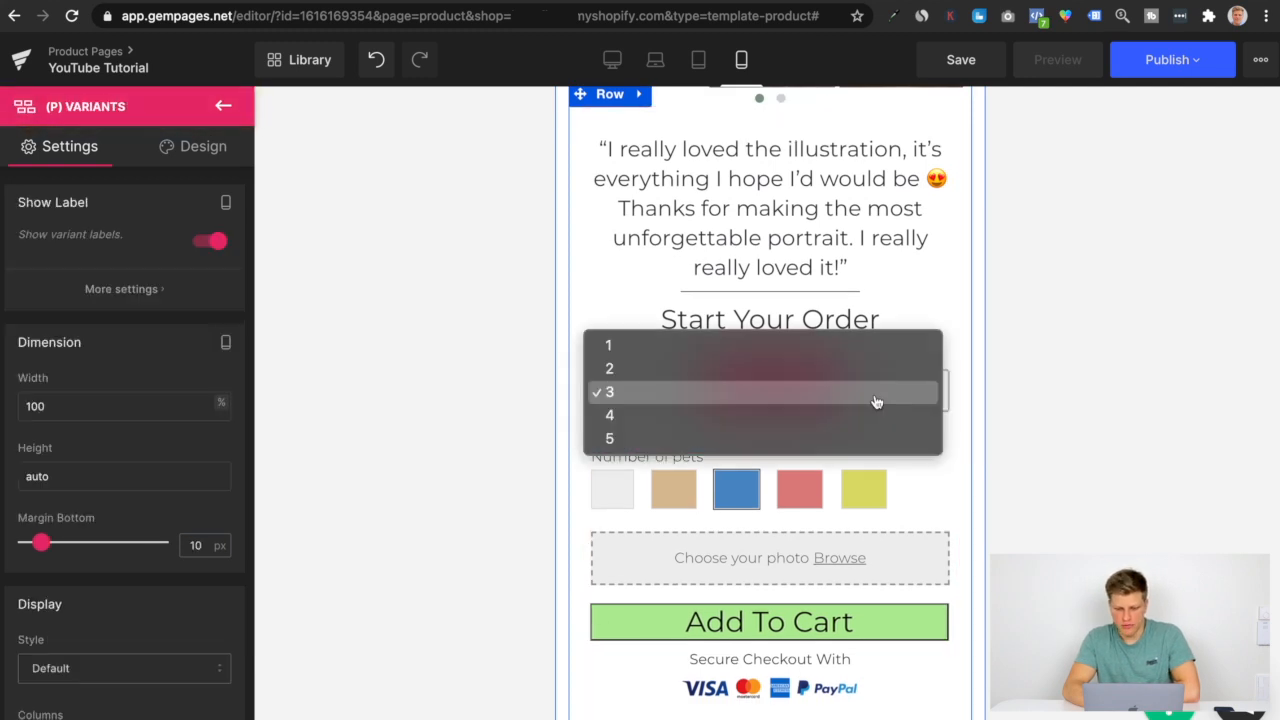
{"action": "left_click", "coordinate": [994, 391]}
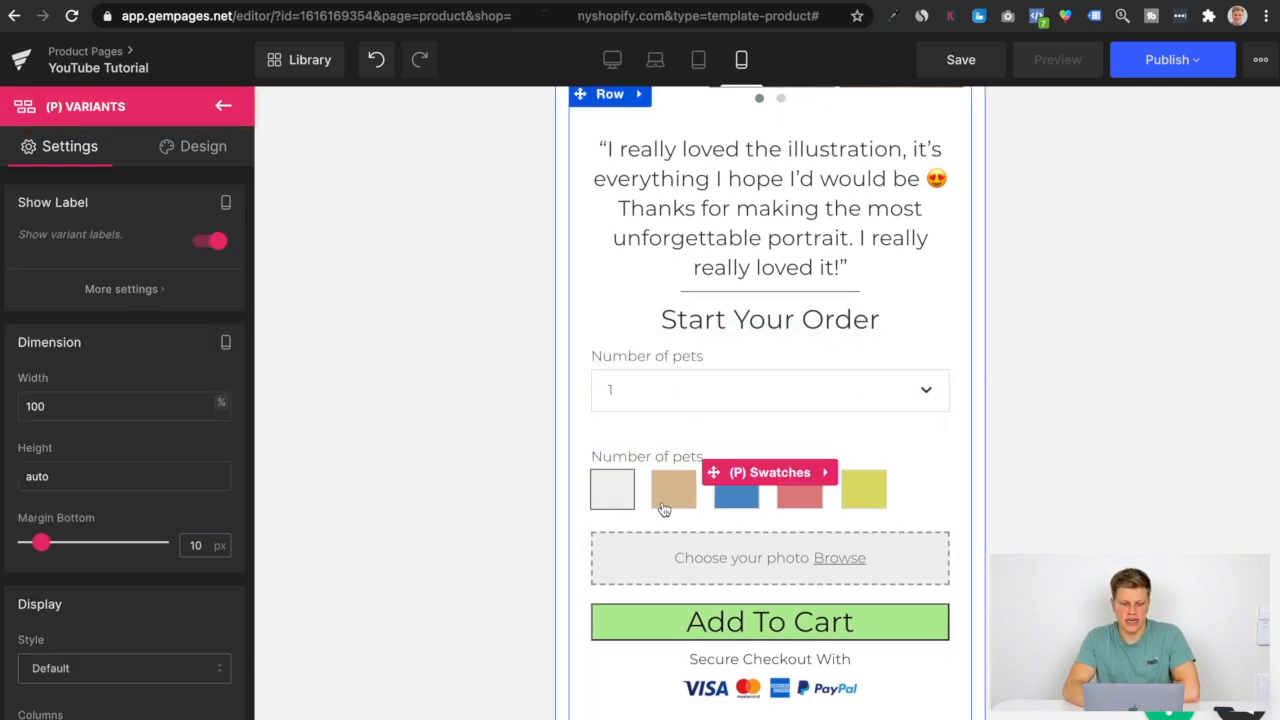
{"action": "scroll", "coordinate": [855, 515], "scroll_direction": "down", "scroll_amount": 2}
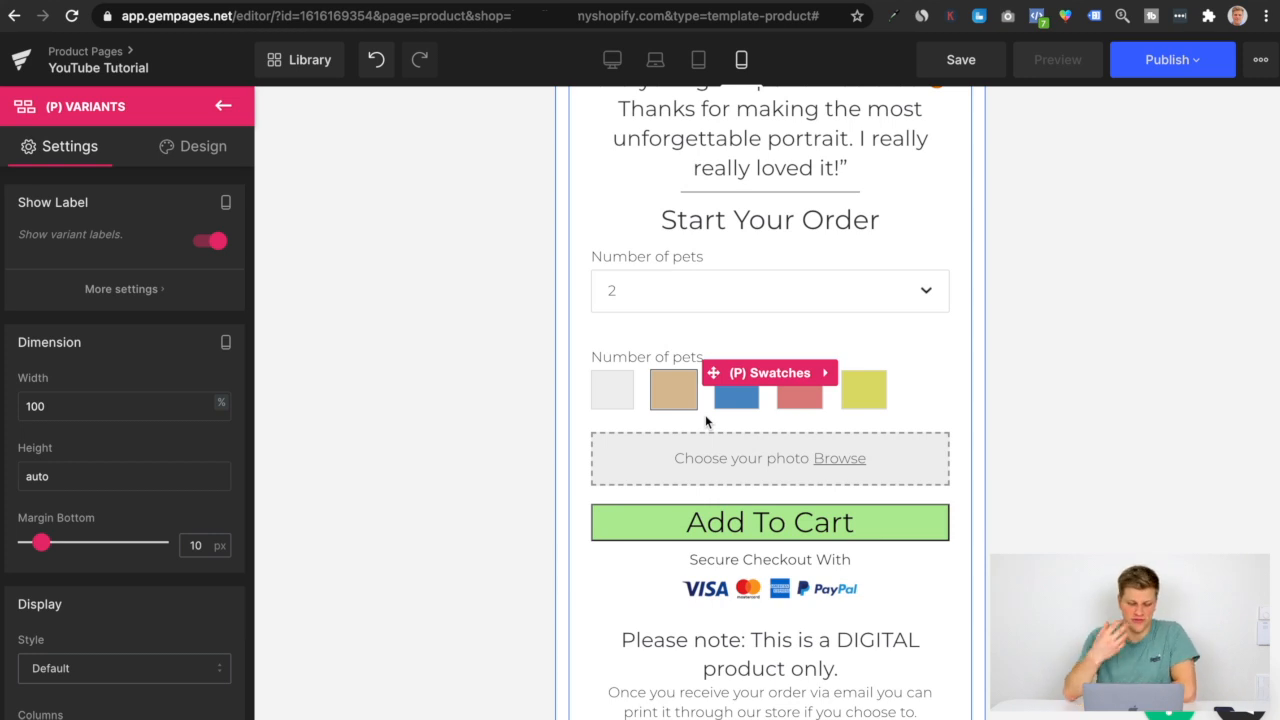
{"action": "scroll", "coordinate": [720, 418], "scroll_direction": "down", "scroll_amount": 1}
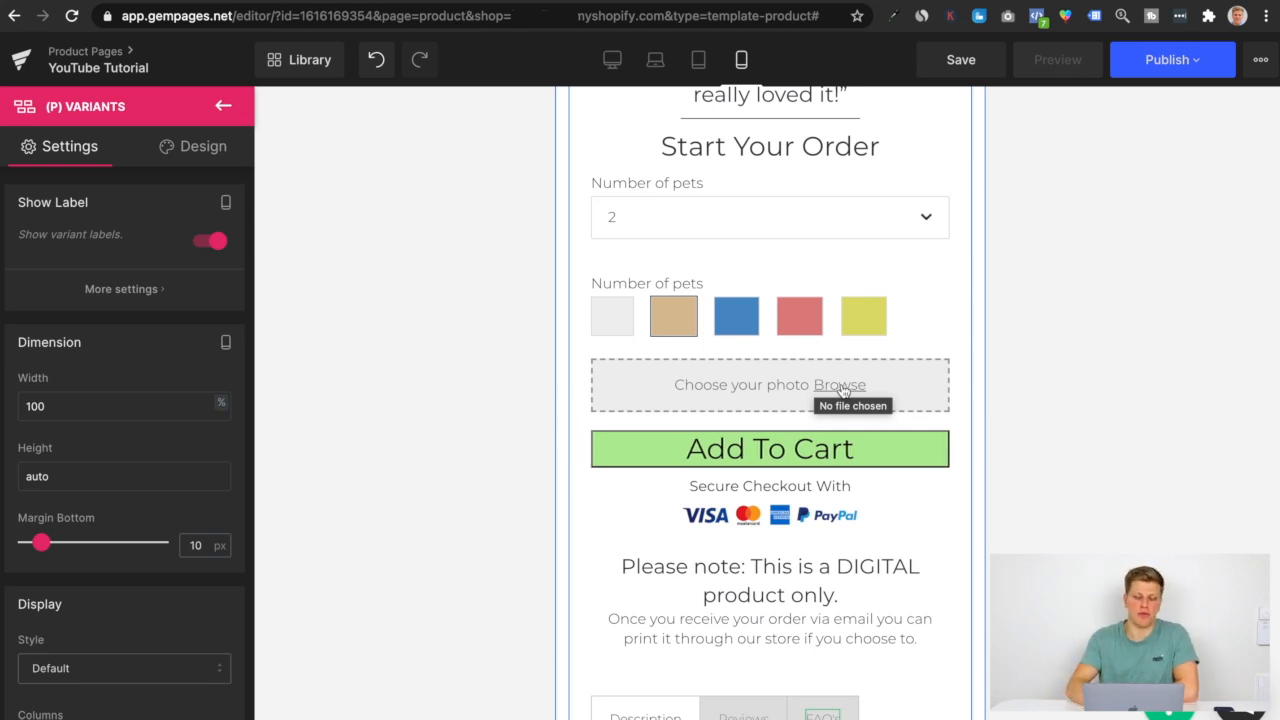
{"action": "scroll", "coordinate": [842, 390], "scroll_direction": "down", "scroll_amount": 2}
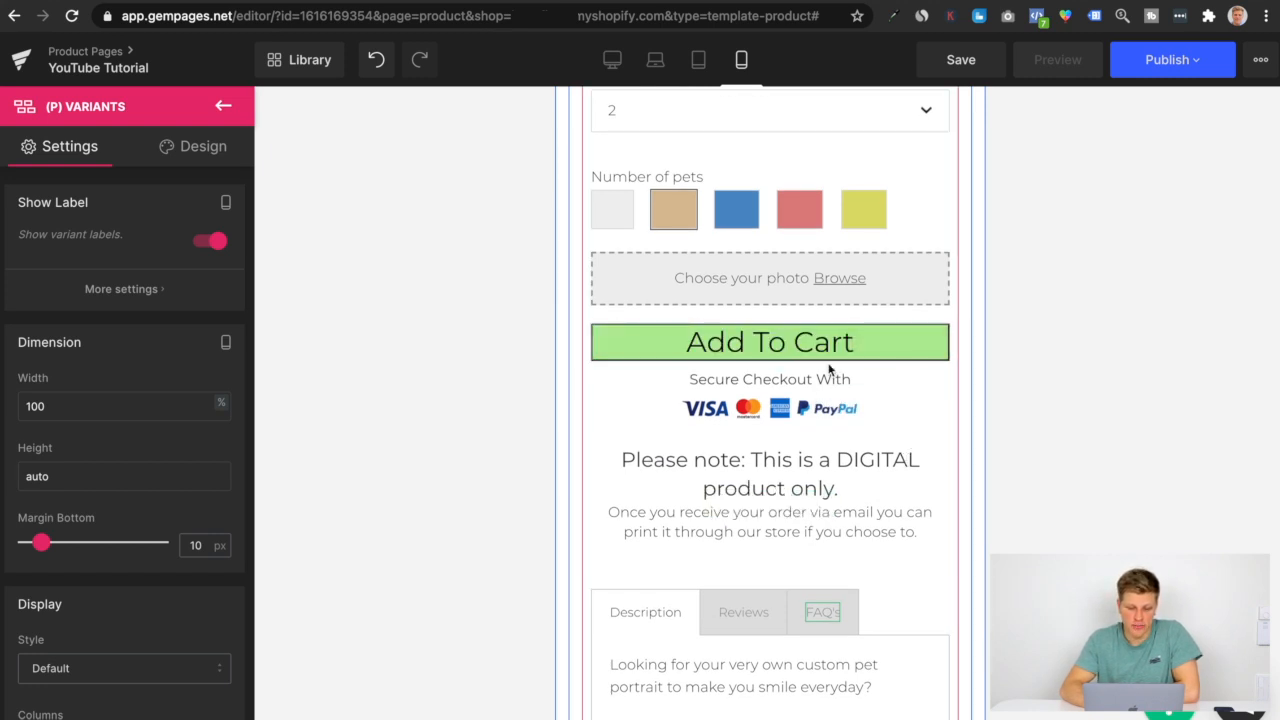
{"action": "scroll", "coordinate": [860, 405], "scroll_direction": "down", "scroll_amount": 1}
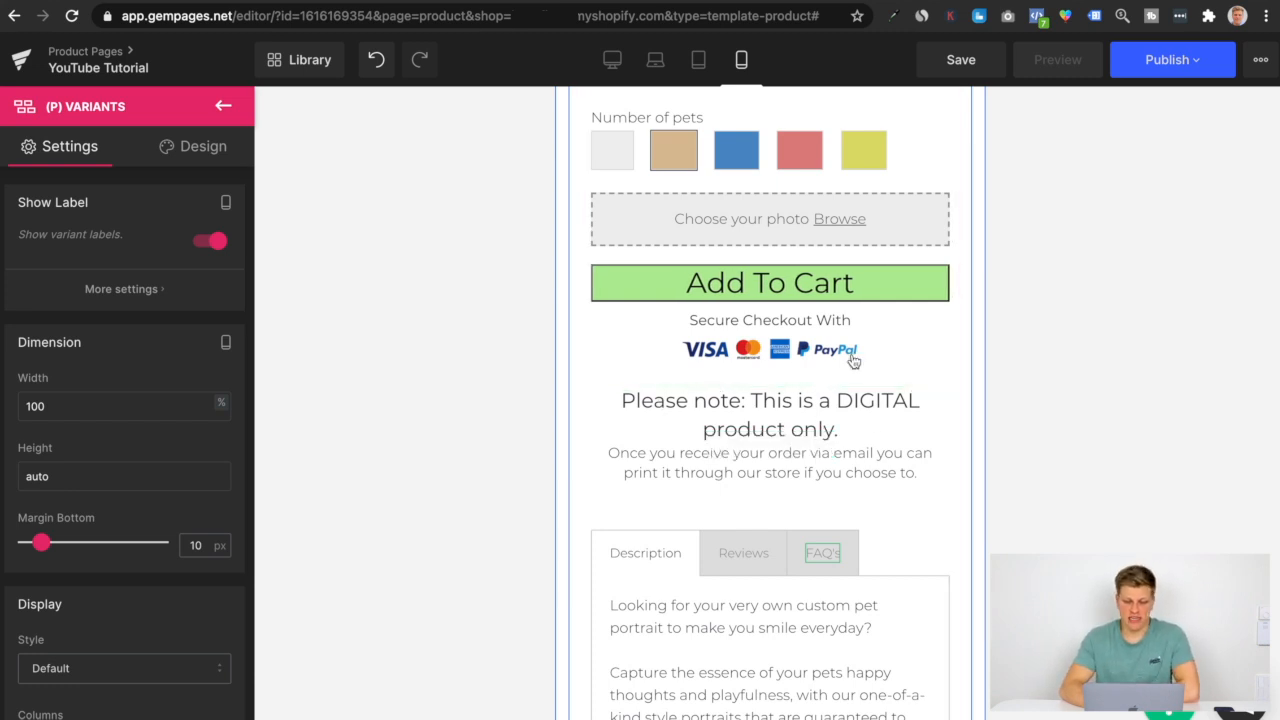
Review the contents of the Description, Reviews and FAQ's tabs, ending on Description.
{"action": "scroll", "coordinate": [851, 360], "scroll_direction": "down", "scroll_amount": 4}
{"action": "scroll", "coordinate": [856, 224], "scroll_direction": "down", "scroll_amount": 2}
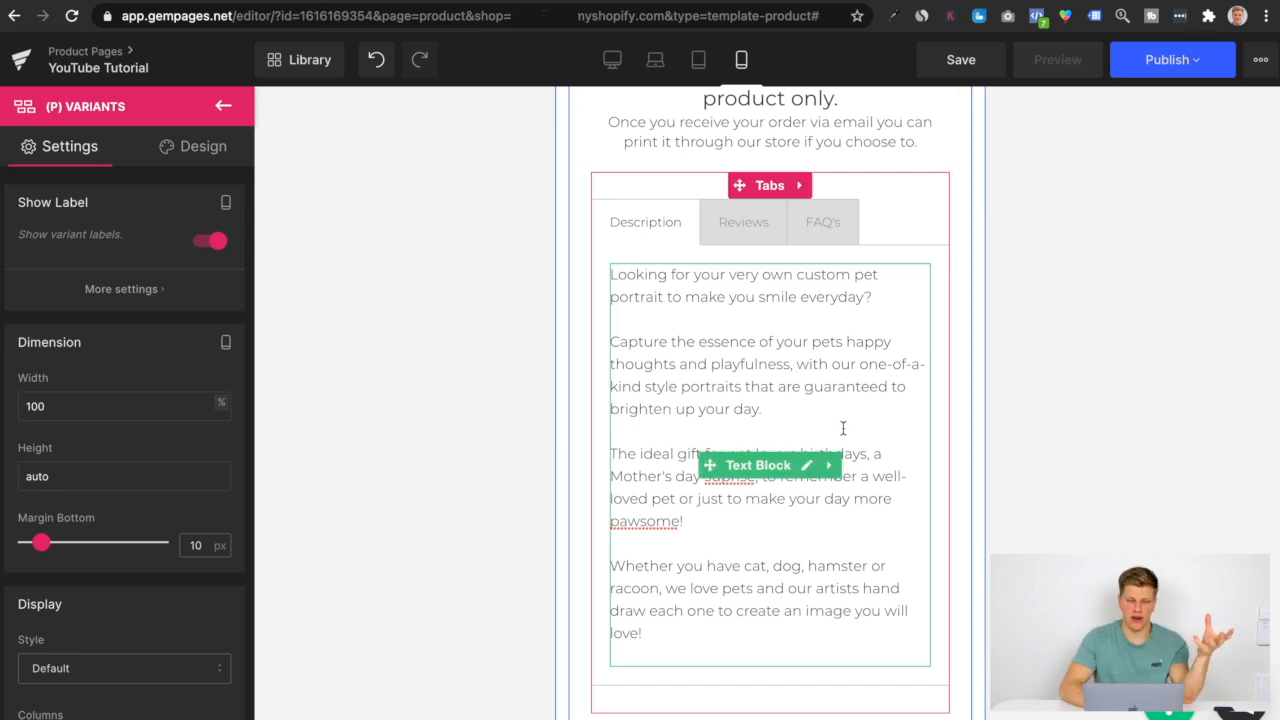
{"action": "left_click", "coordinate": [770, 238]}
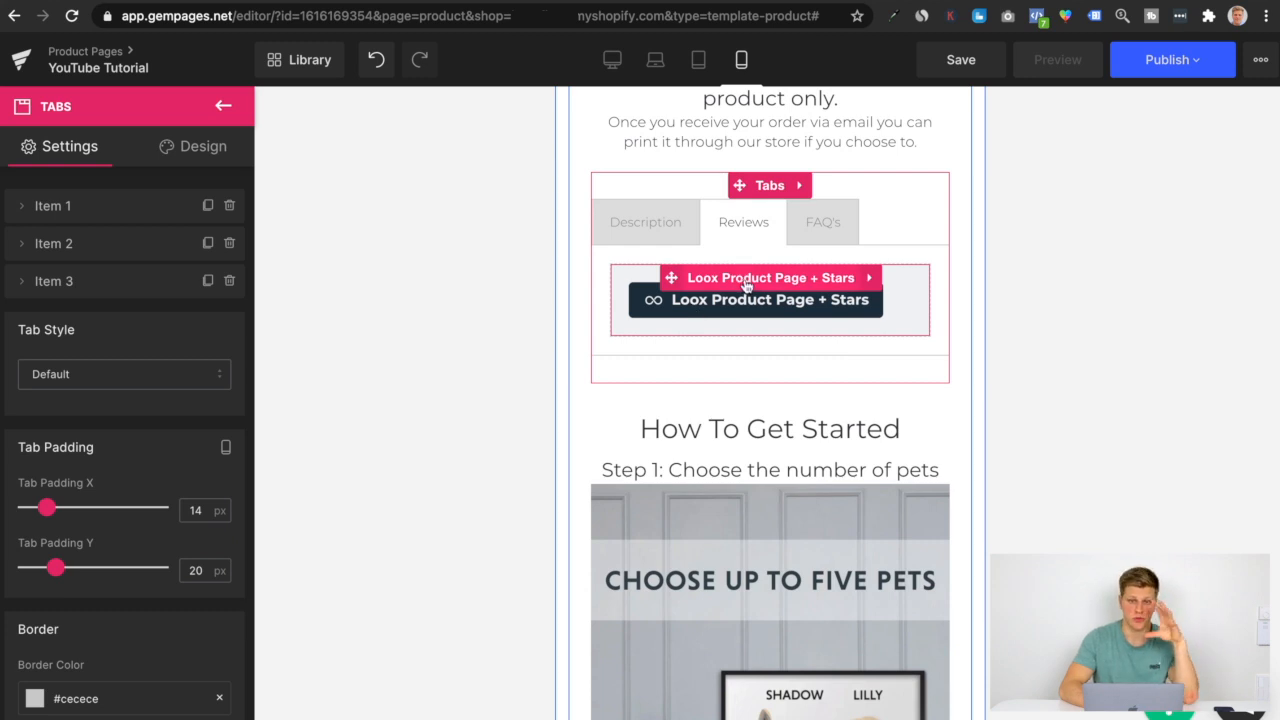
{"action": "left_click", "coordinate": [853, 229]}
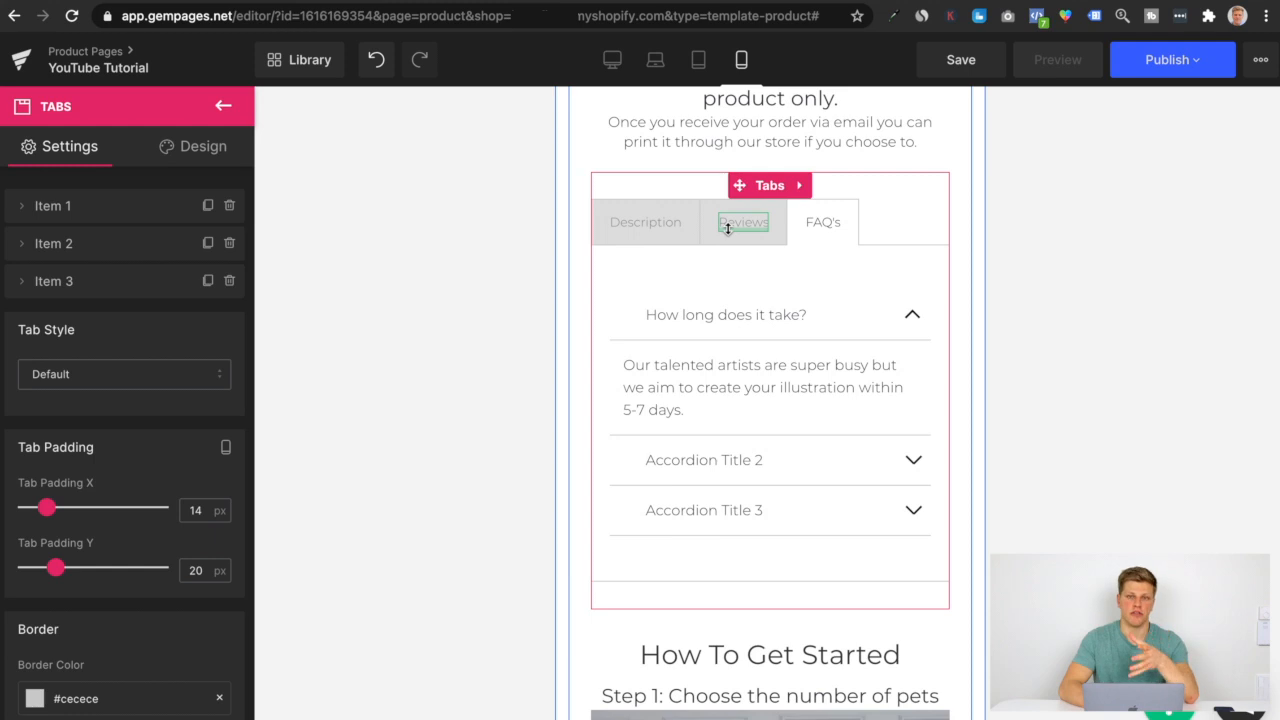
{"action": "left_click", "coordinate": [645, 222]}
{"action": "left_click", "coordinate": [737, 374]}
Review the three illustrated steps of the "How To Get Started" section and return to the start of the page.
{"action": "scroll", "coordinate": [735, 380], "scroll_direction": "down", "scroll_amount": 5}
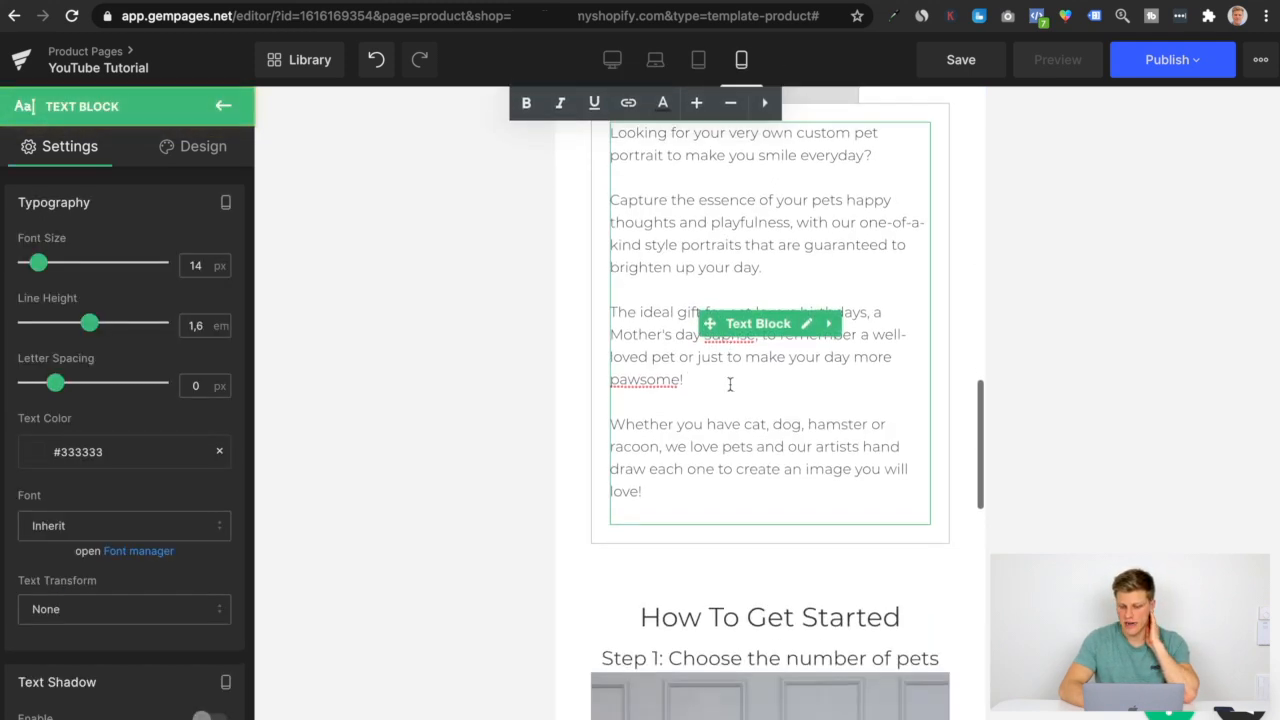
{"action": "scroll", "coordinate": [730, 390], "scroll_direction": "down", "scroll_amount": 3}
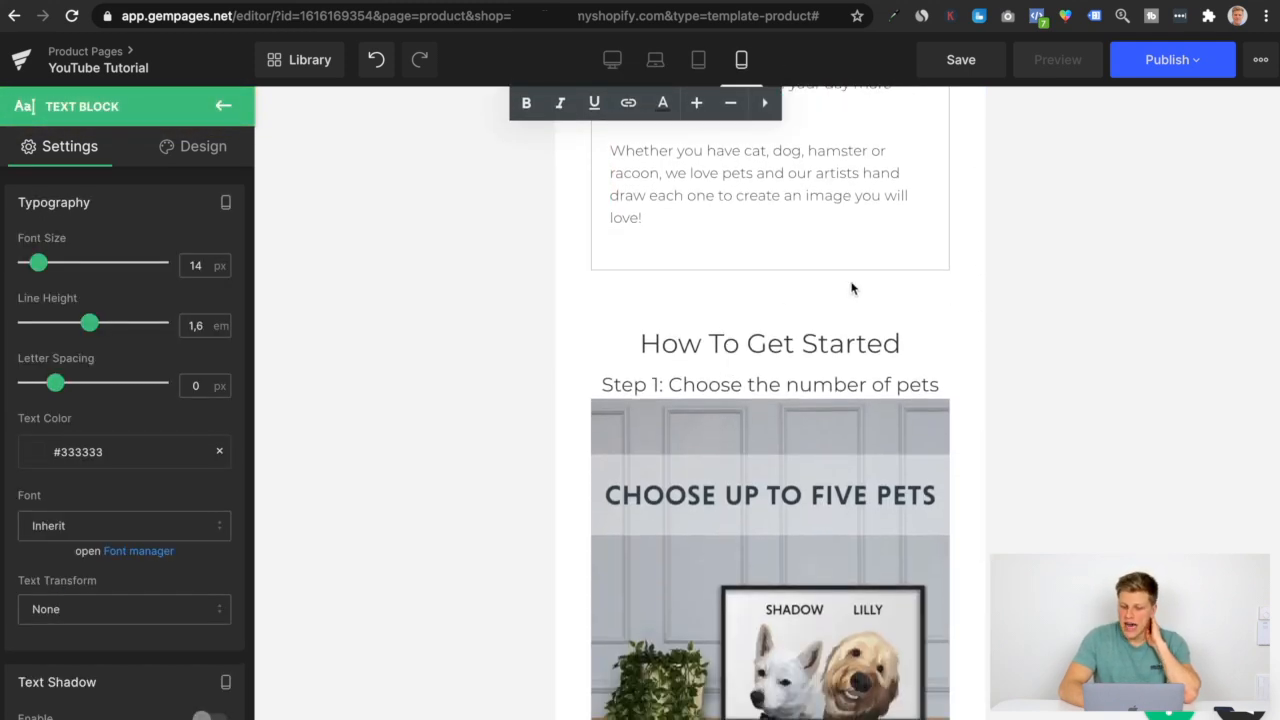
{"action": "scroll", "coordinate": [851, 289], "scroll_direction": "down", "scroll_amount": 3}
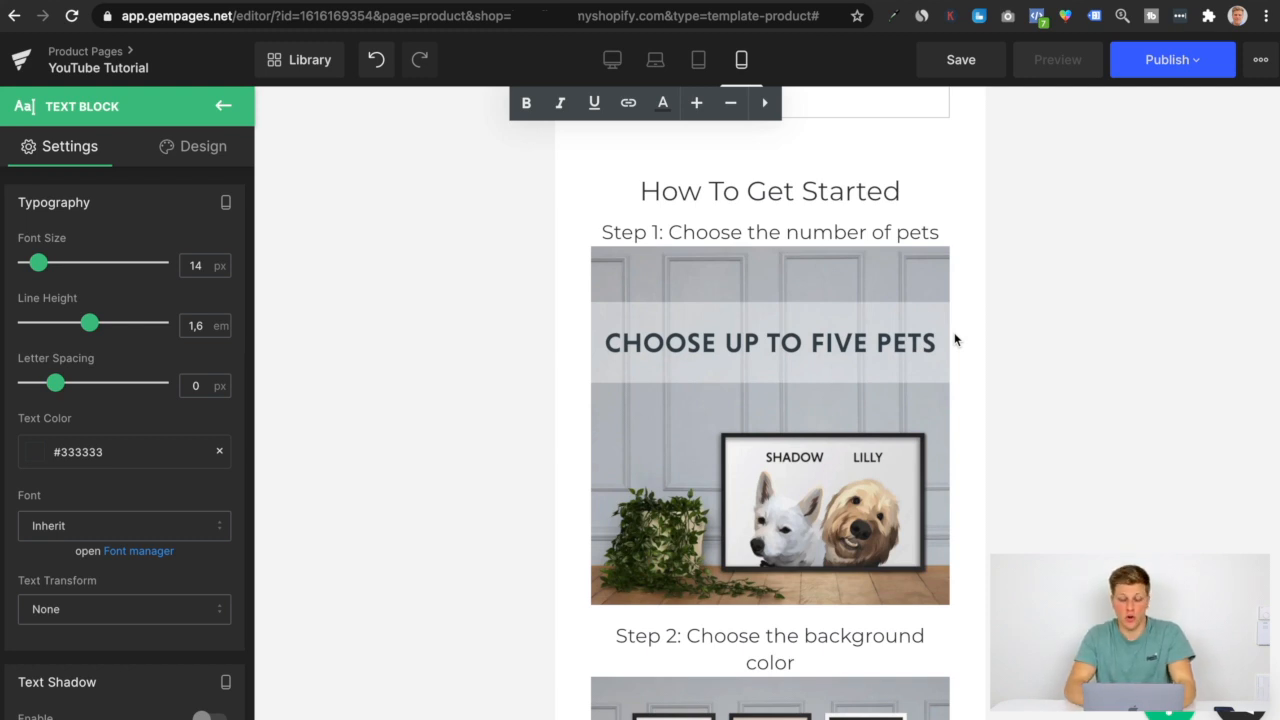
{"action": "scroll", "coordinate": [955, 340], "scroll_direction": "down", "scroll_amount": 5}
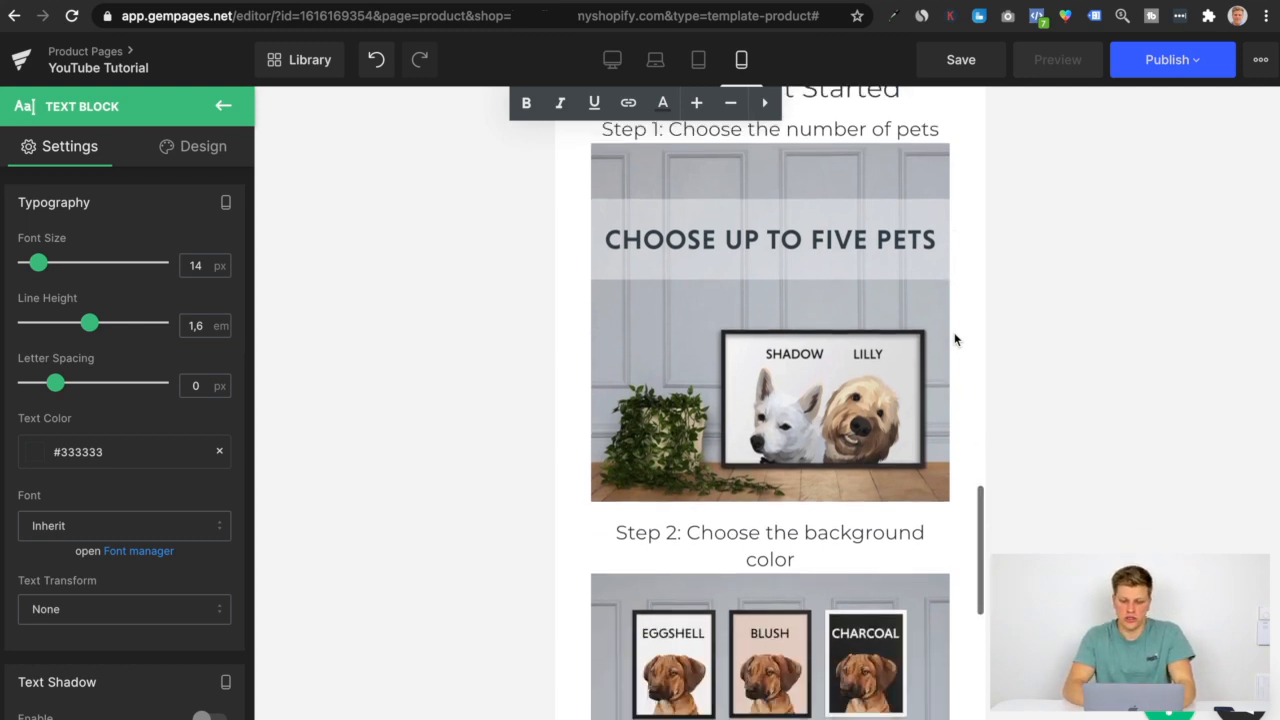
{"action": "scroll", "coordinate": [955, 340], "scroll_direction": "down", "scroll_amount": 2}
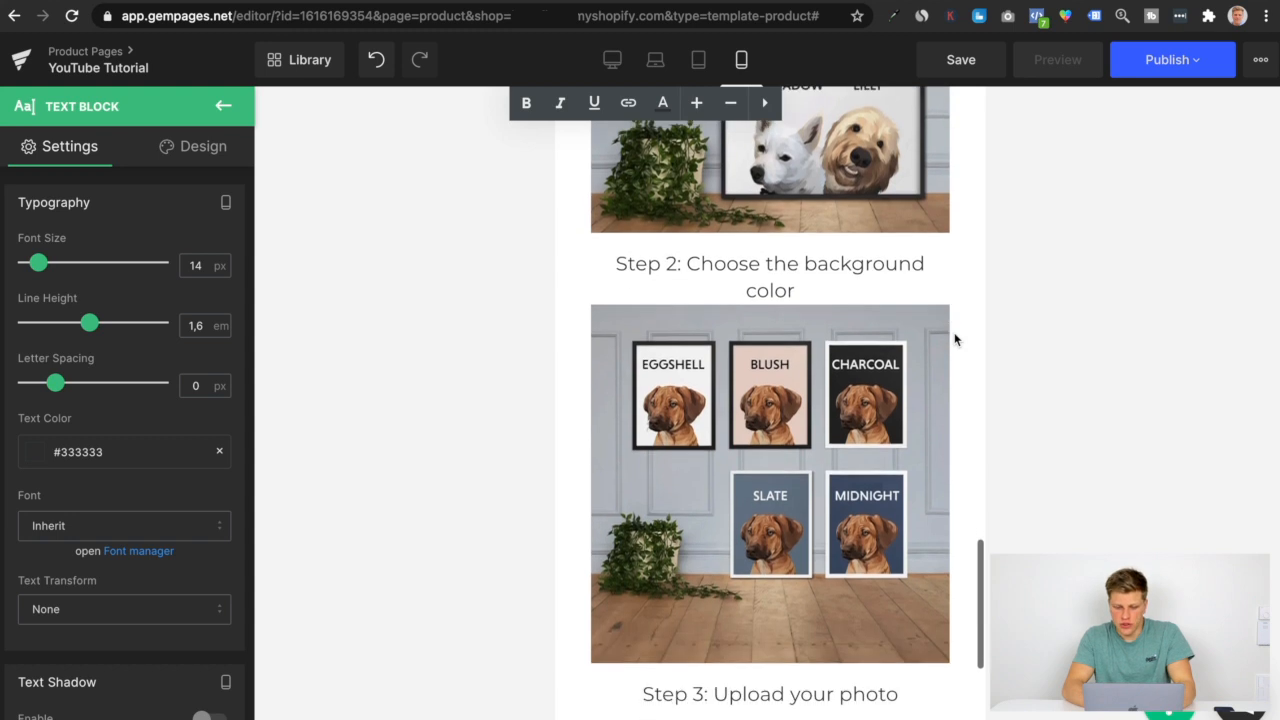
{"action": "scroll", "coordinate": [885, 227], "scroll_direction": "down", "scroll_amount": 7}
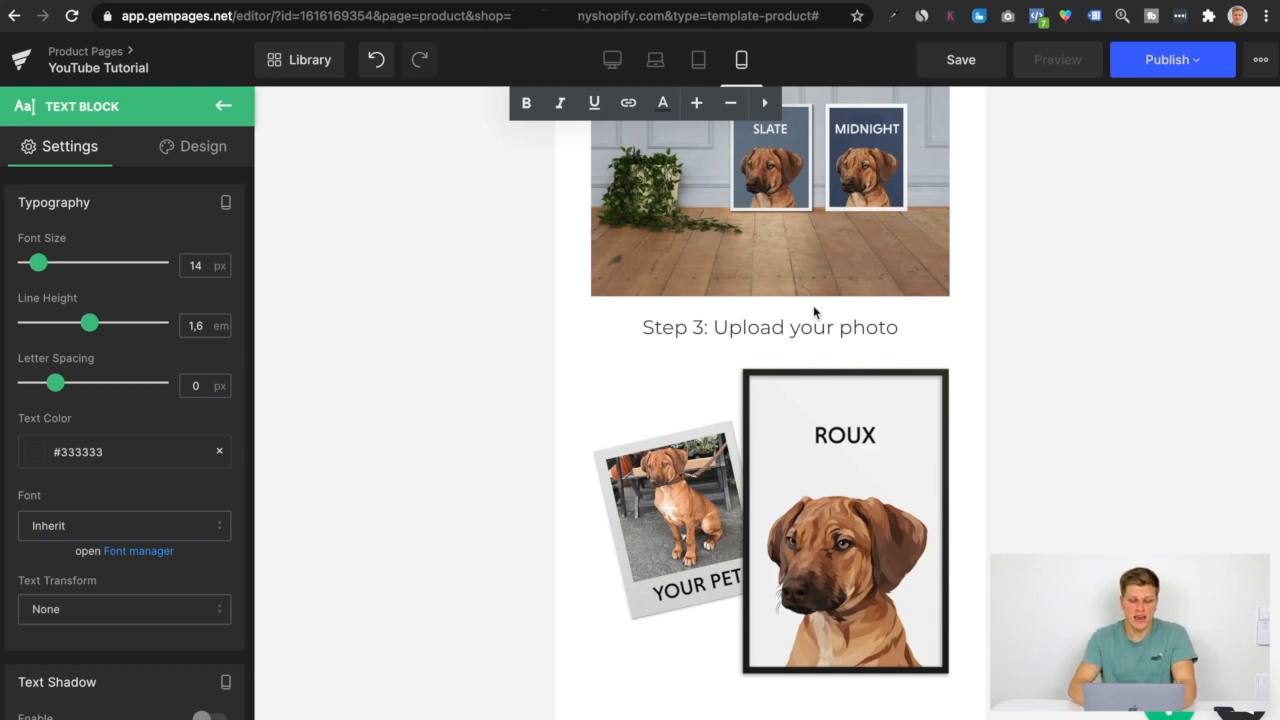
{"action": "scroll", "coordinate": [813, 305], "scroll_direction": "up", "scroll_amount": 15}
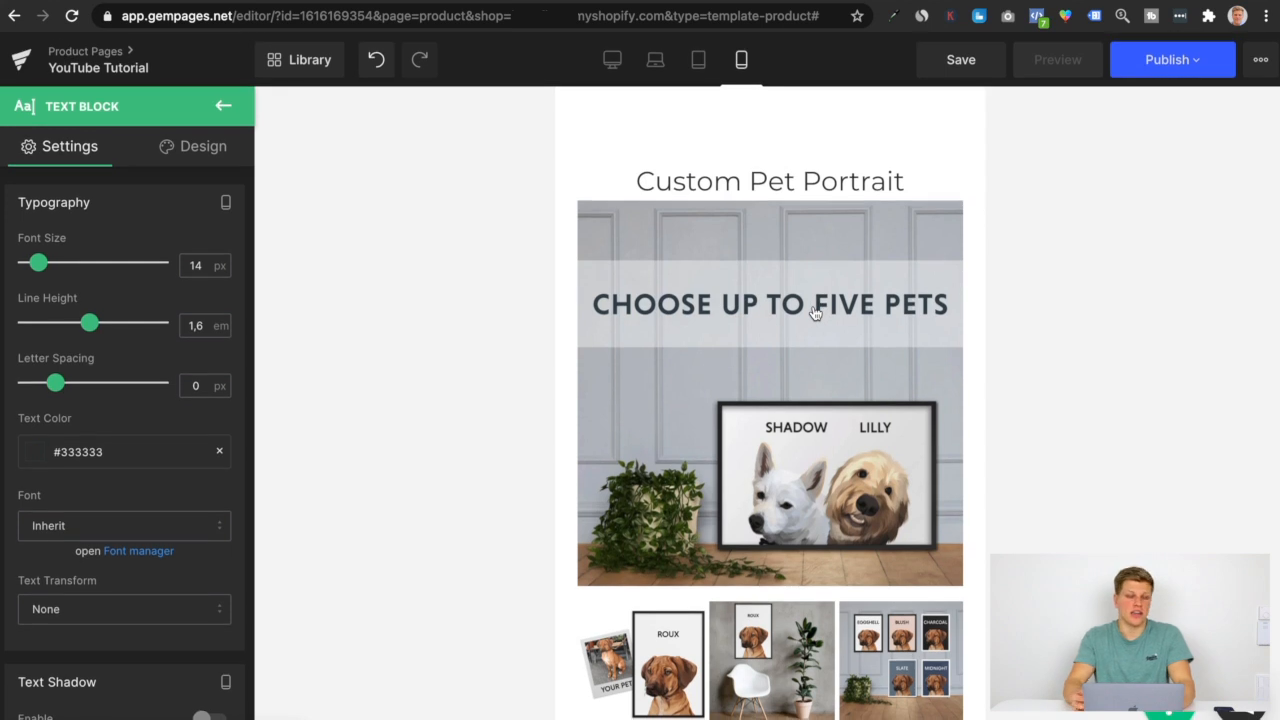